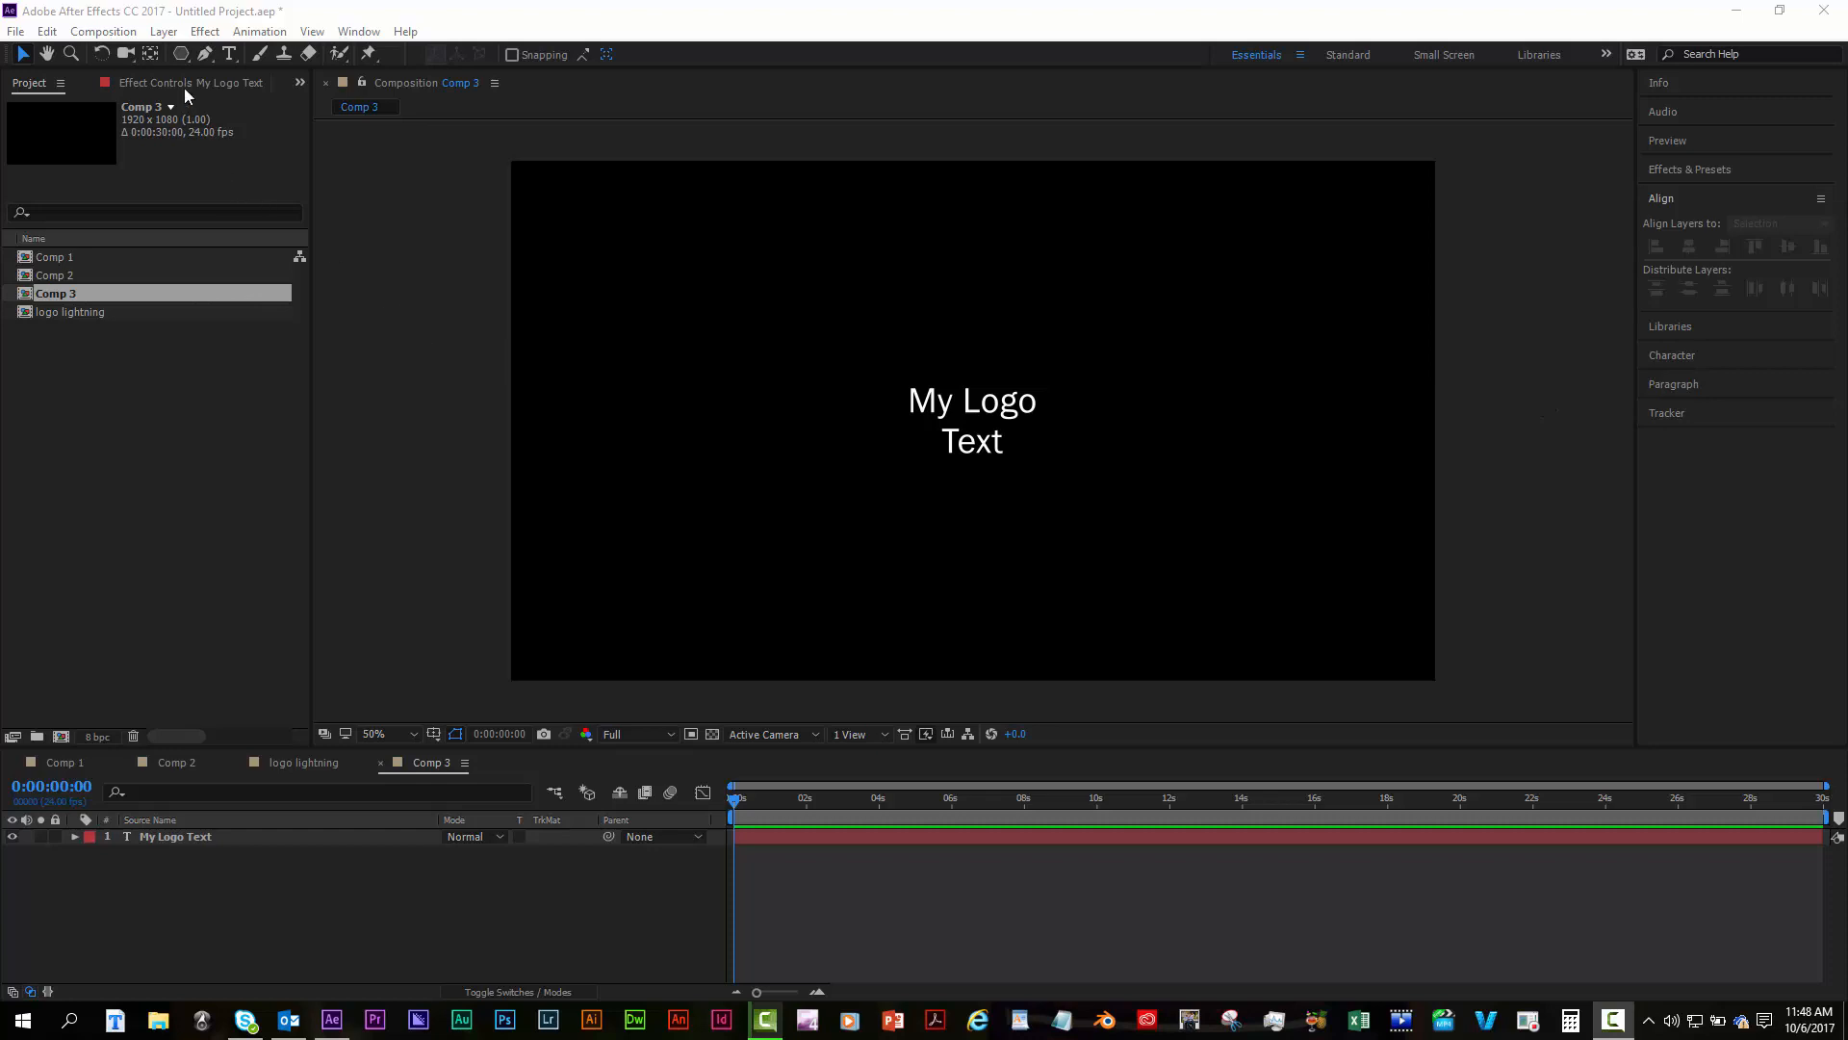
# Draw a wavy open path with the Pen tool across the composition behind the logo text, extending past both frame edges.
pyautogui.click(182, 54)
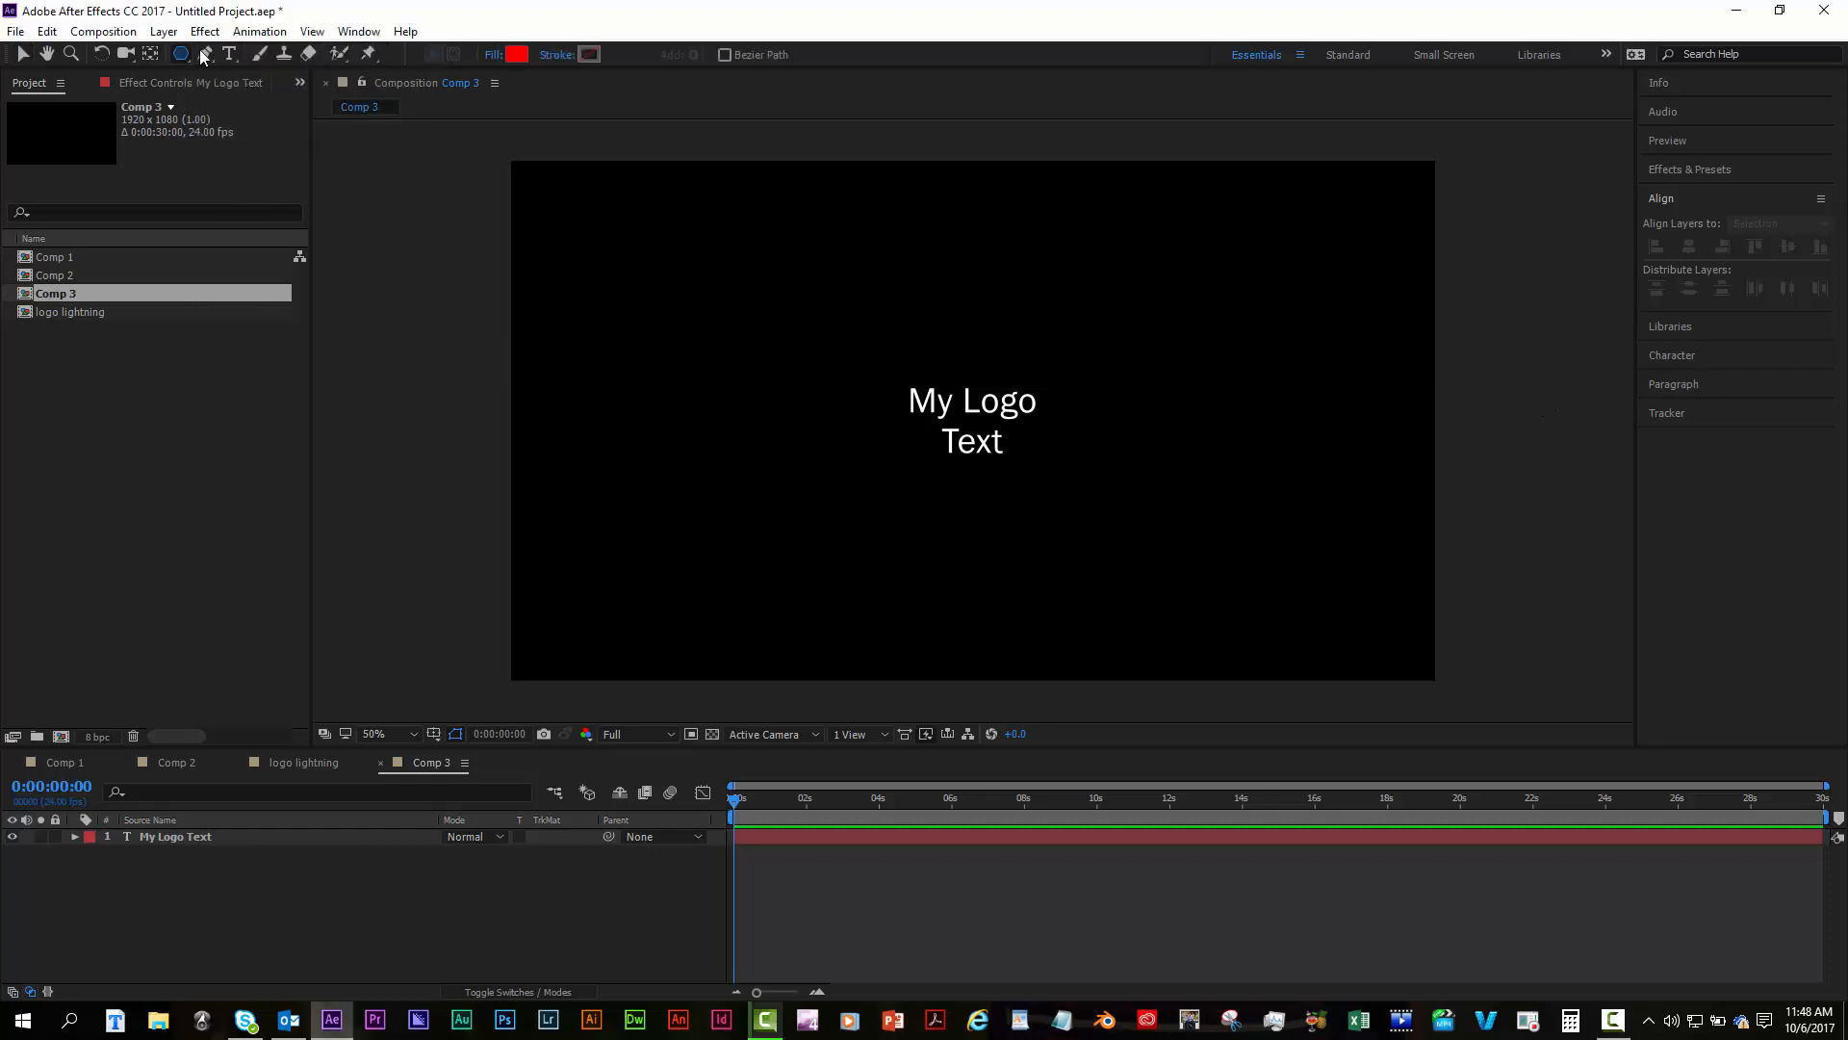
pyautogui.click(205, 54)
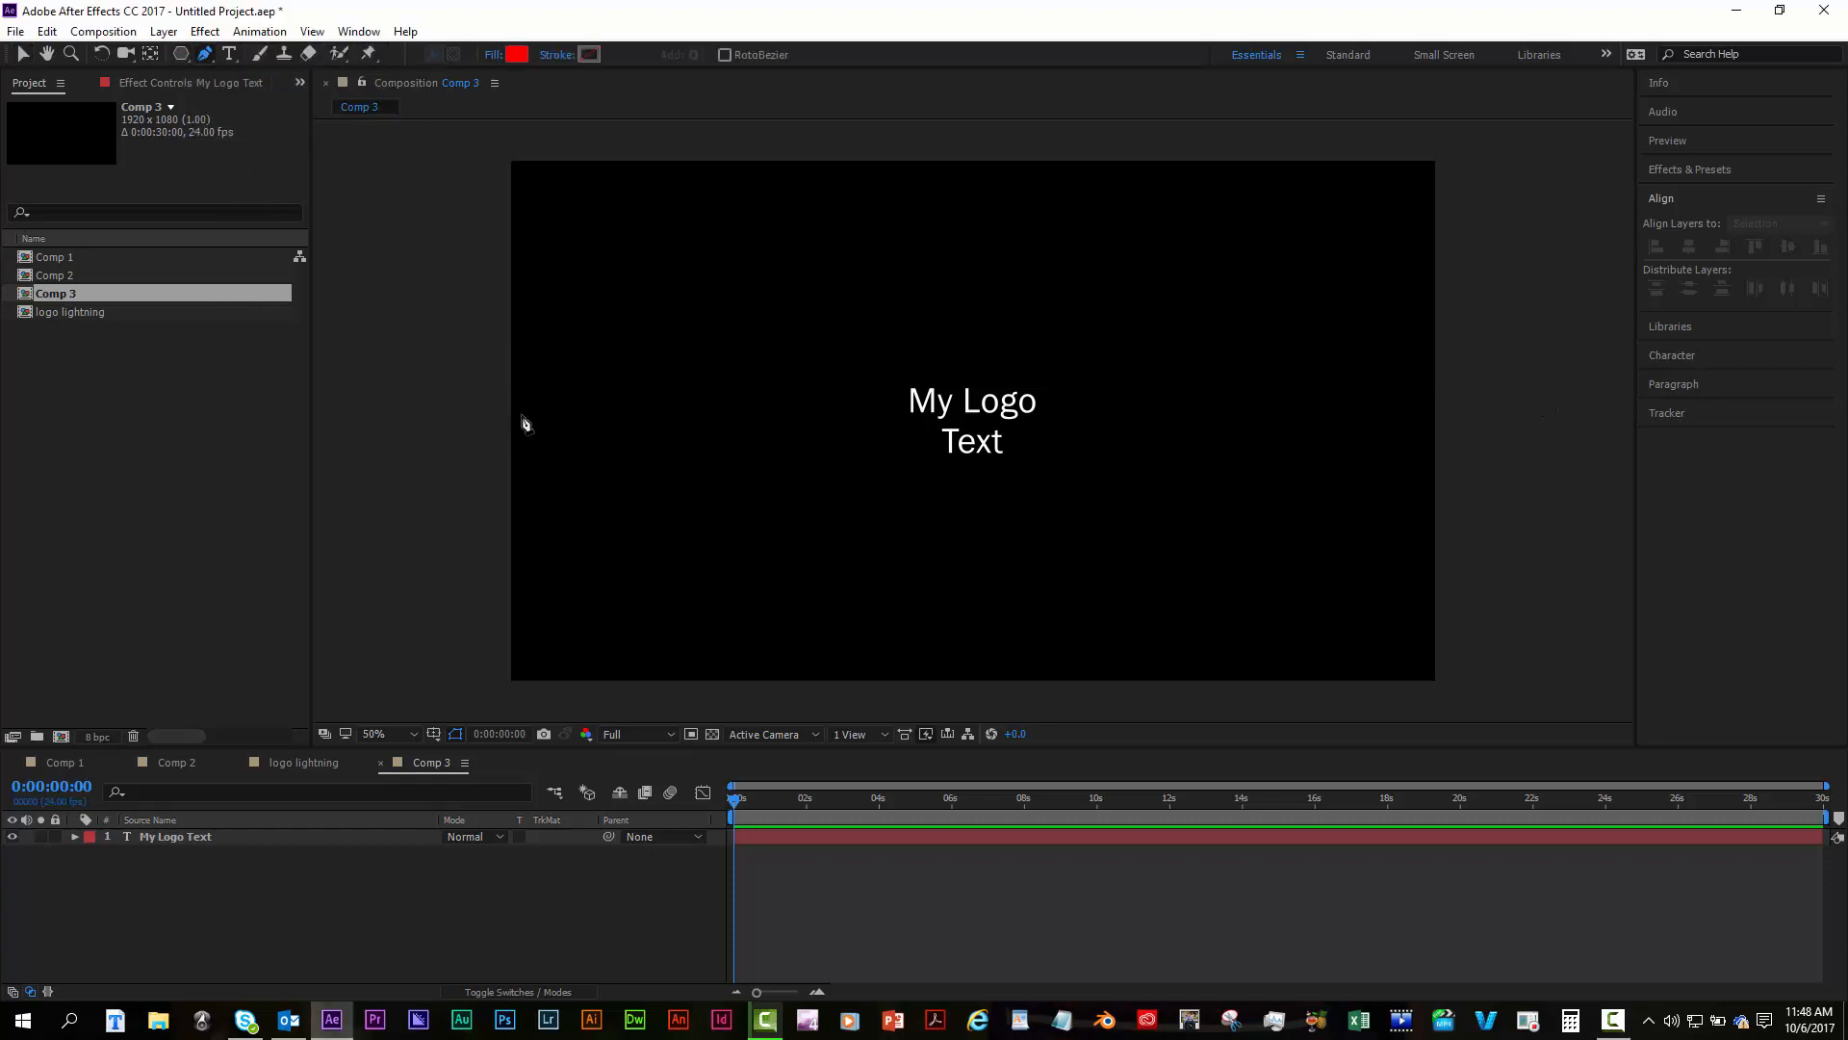
pyautogui.click(412, 395)
pyautogui.moveTo(597, 373); pyautogui.dragTo(709, 362)
pyautogui.moveTo(762, 442); pyautogui.dragTo(800, 443)
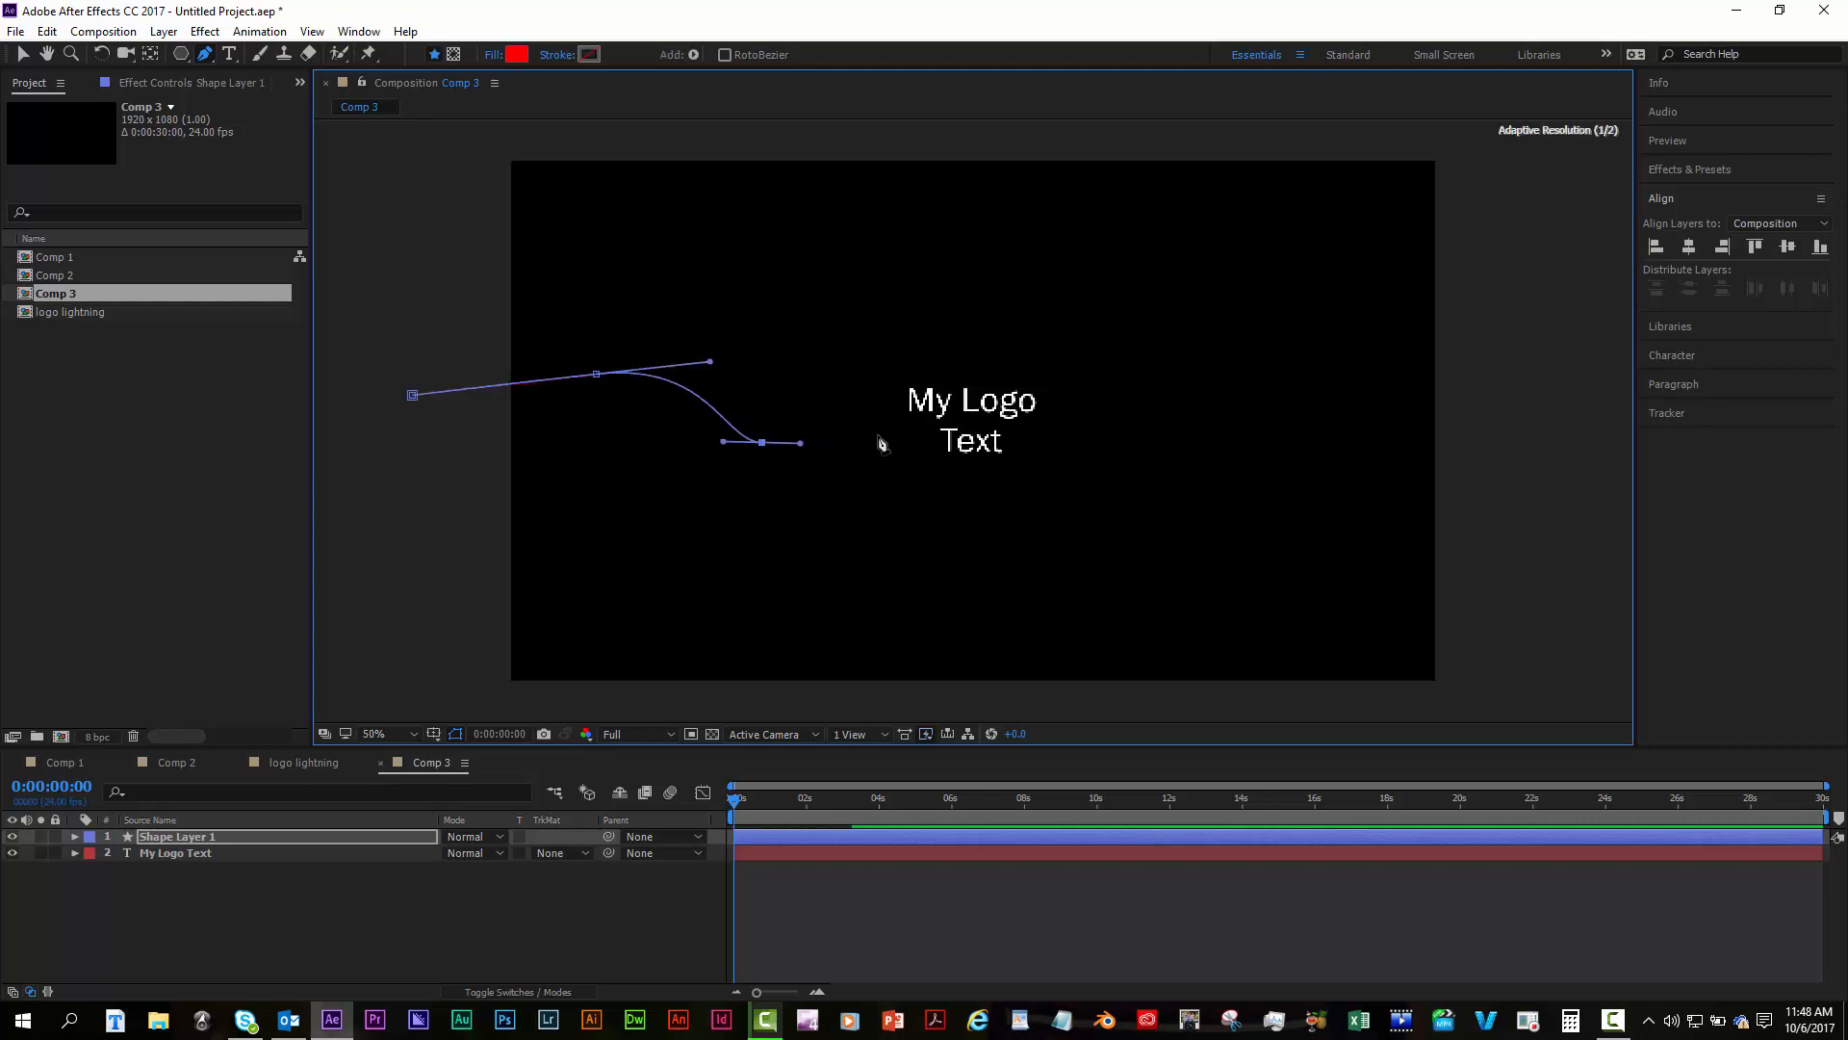
pyautogui.click(908, 419)
pyautogui.moveTo(1066, 423); pyautogui.dragTo(1091, 424)
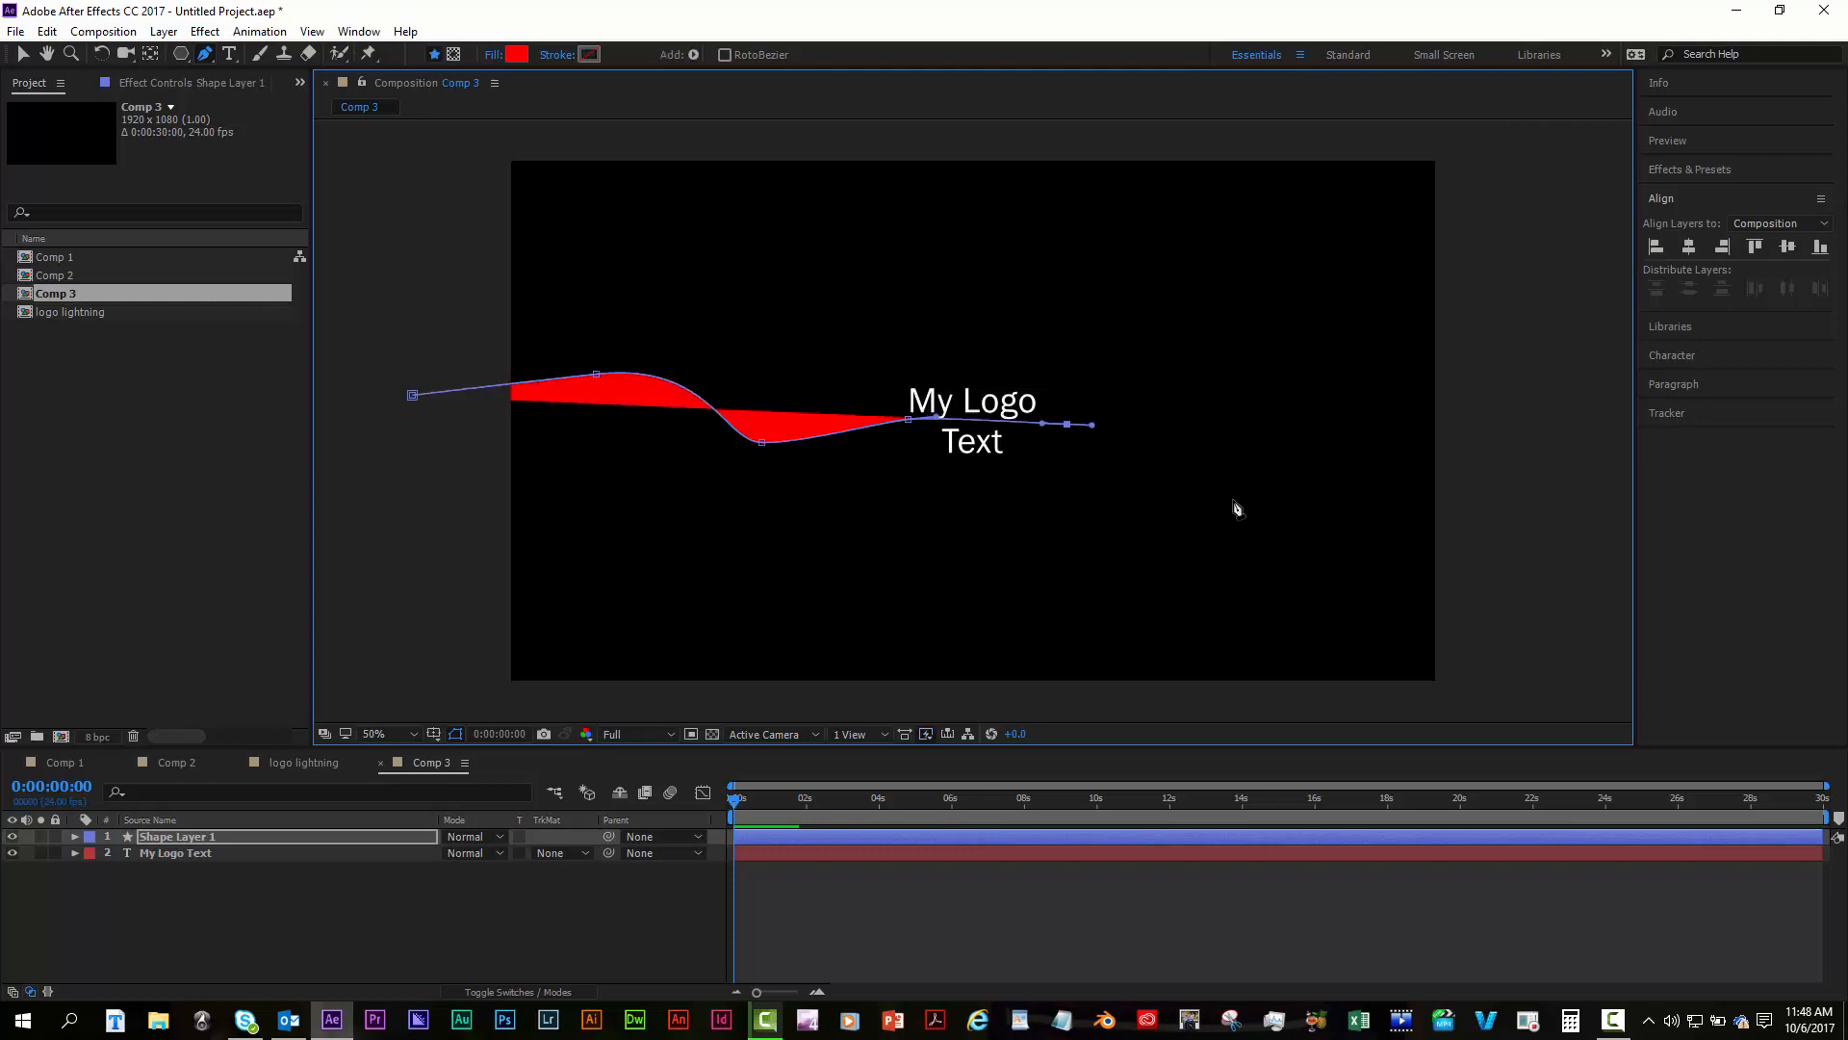
pyautogui.moveTo(1200, 496); pyautogui.dragTo(1258, 500)
pyautogui.moveTo(1343, 405); pyautogui.dragTo(1519, 402)
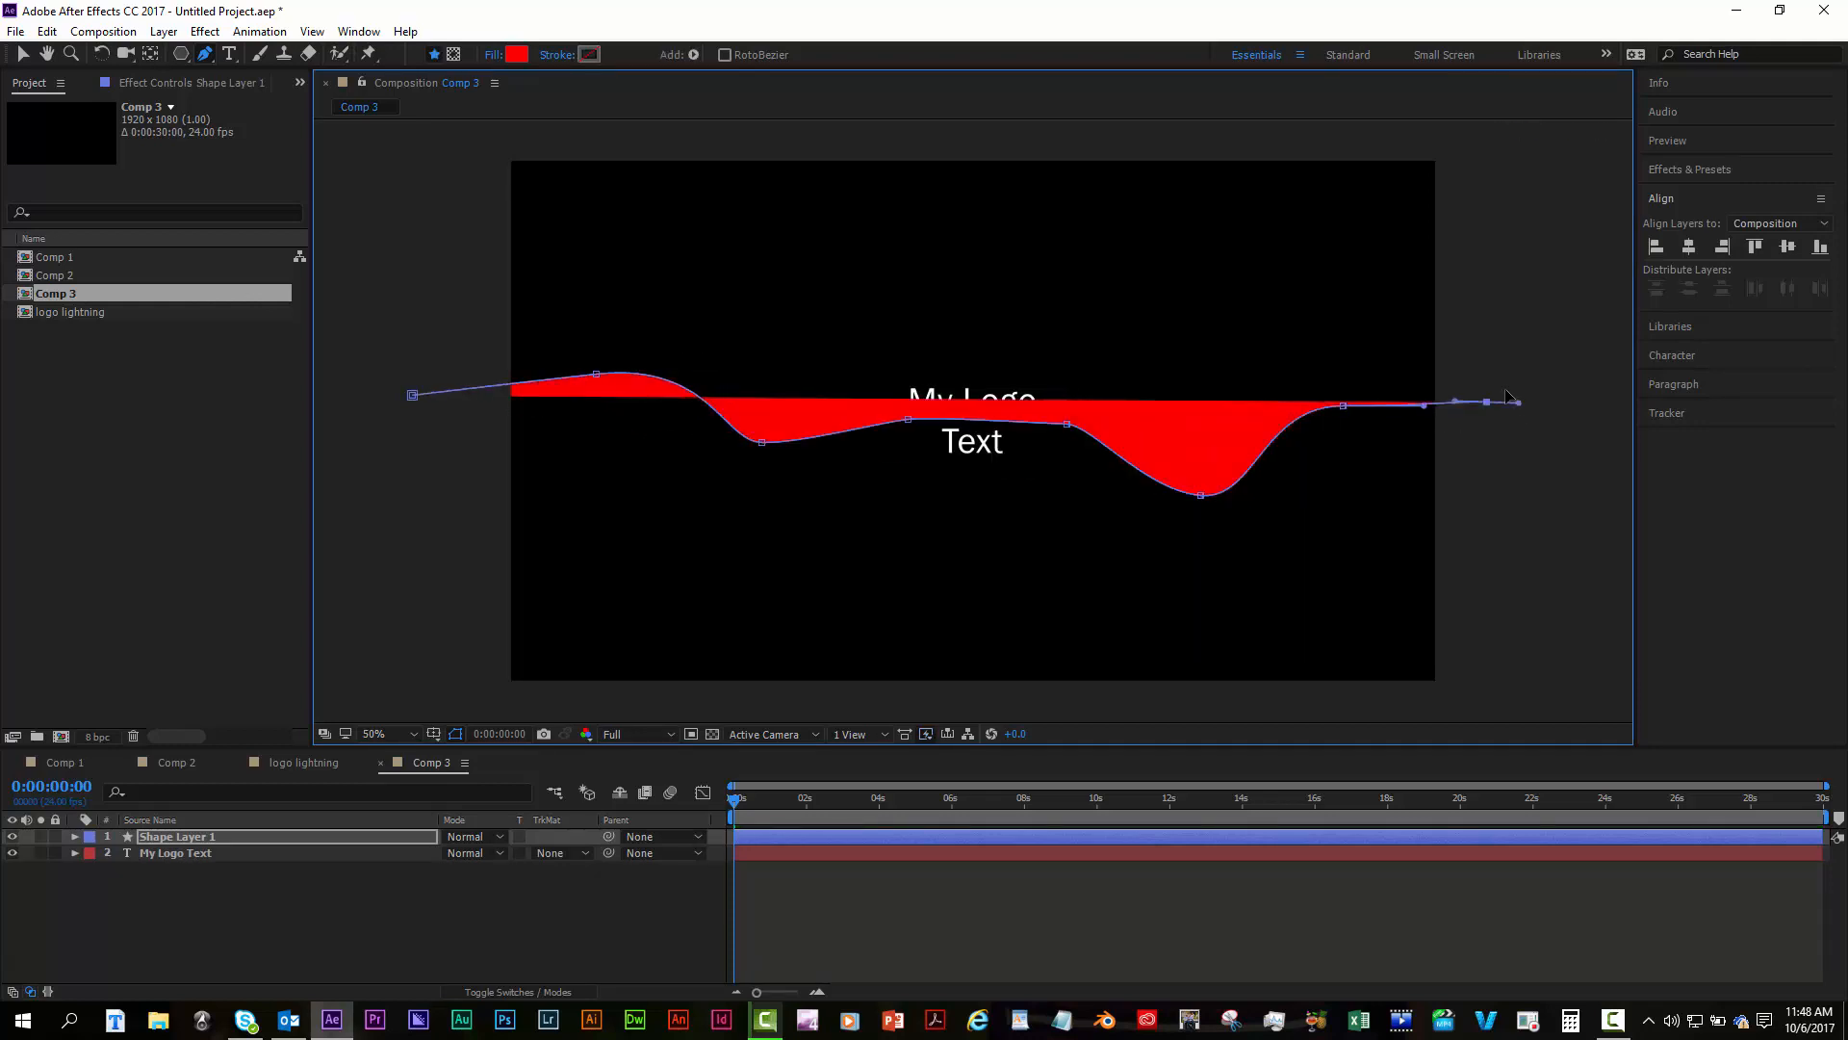
# Set the new wavy shape's fill to None.
pyautogui.click(492, 56)
pyautogui.click(34, 54)
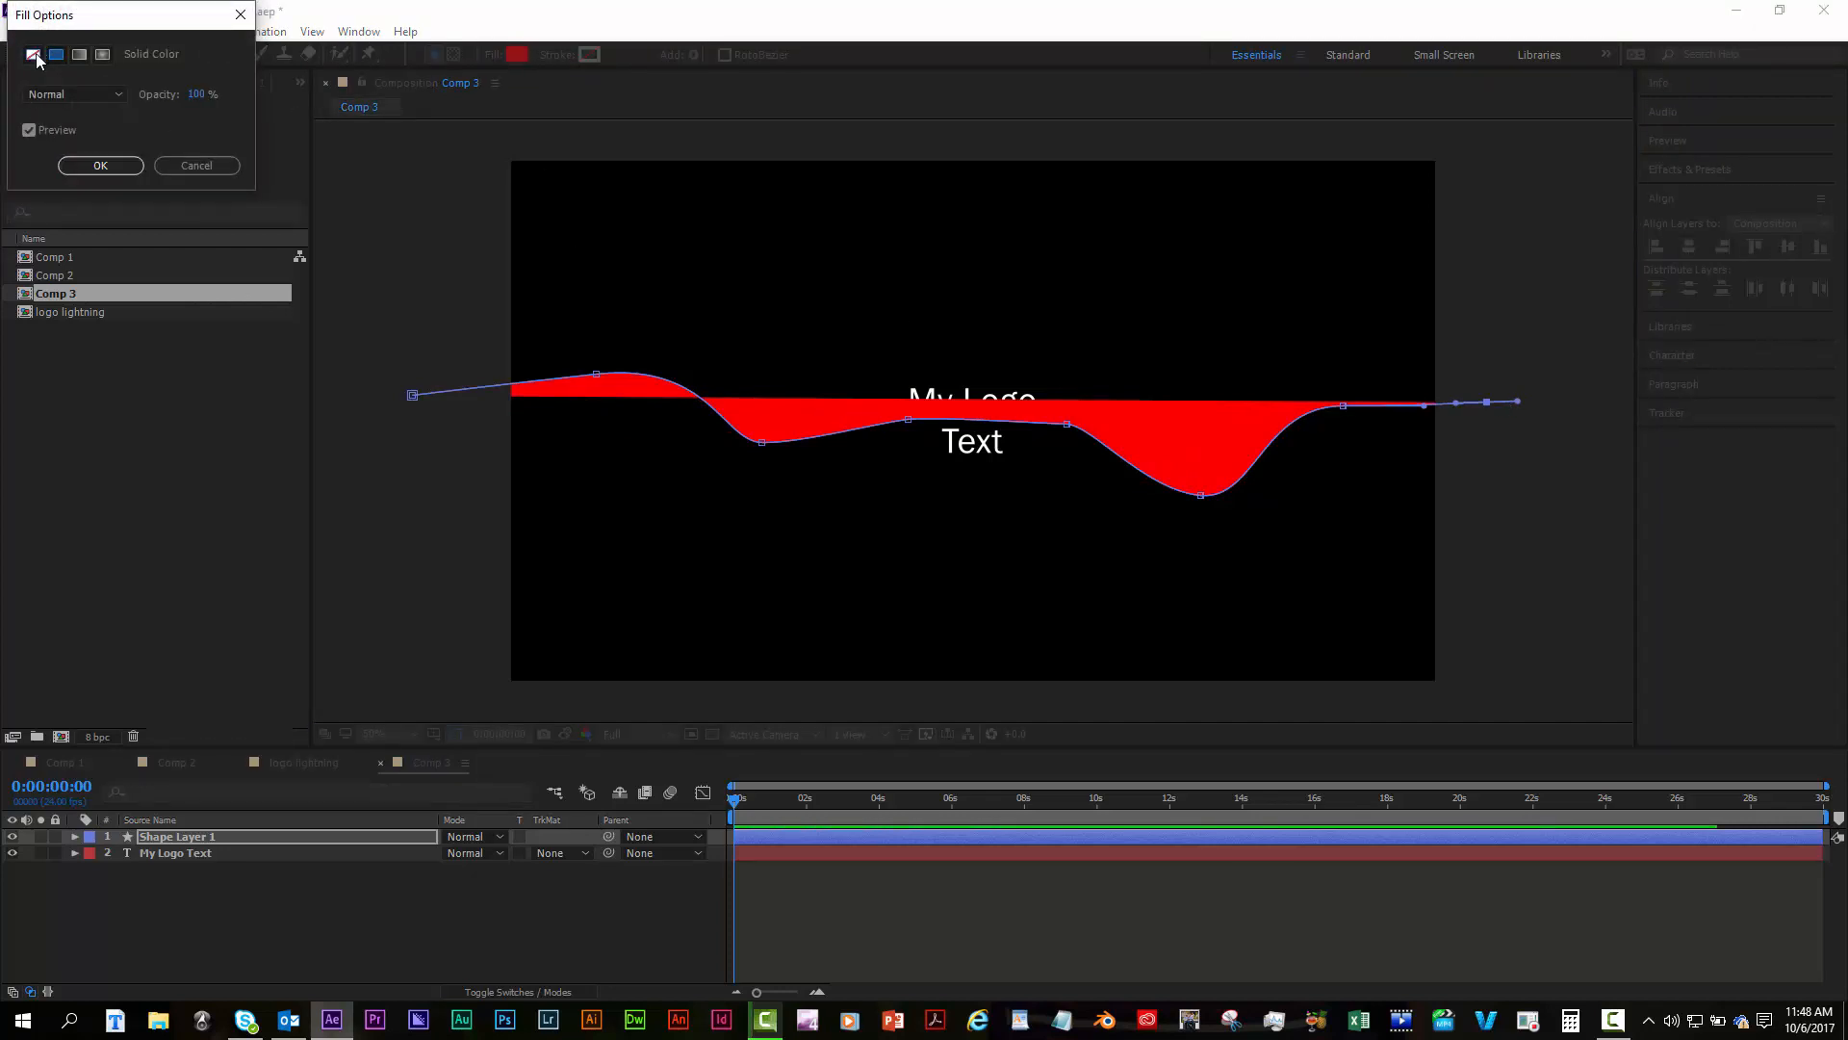
pyautogui.click(100, 166)
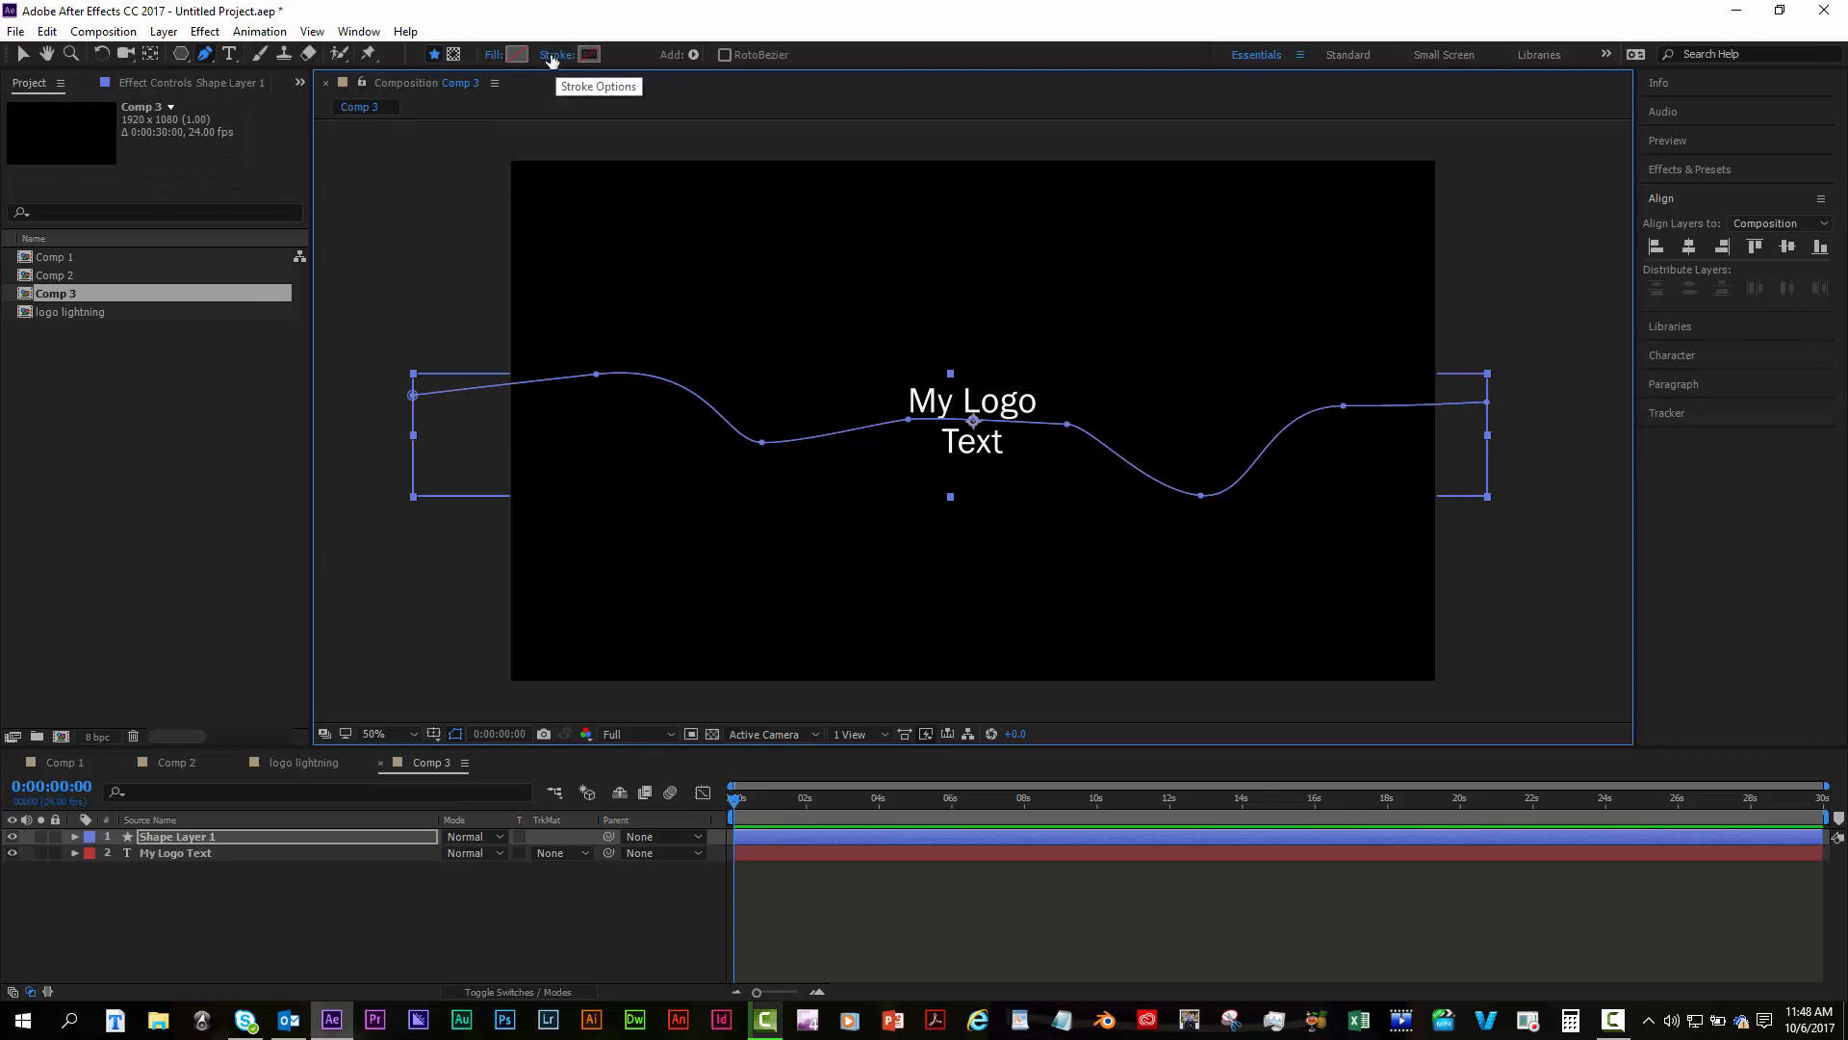
# Give the wavy path a solid-color stroke with a width of 192 px.
pyautogui.click(554, 55)
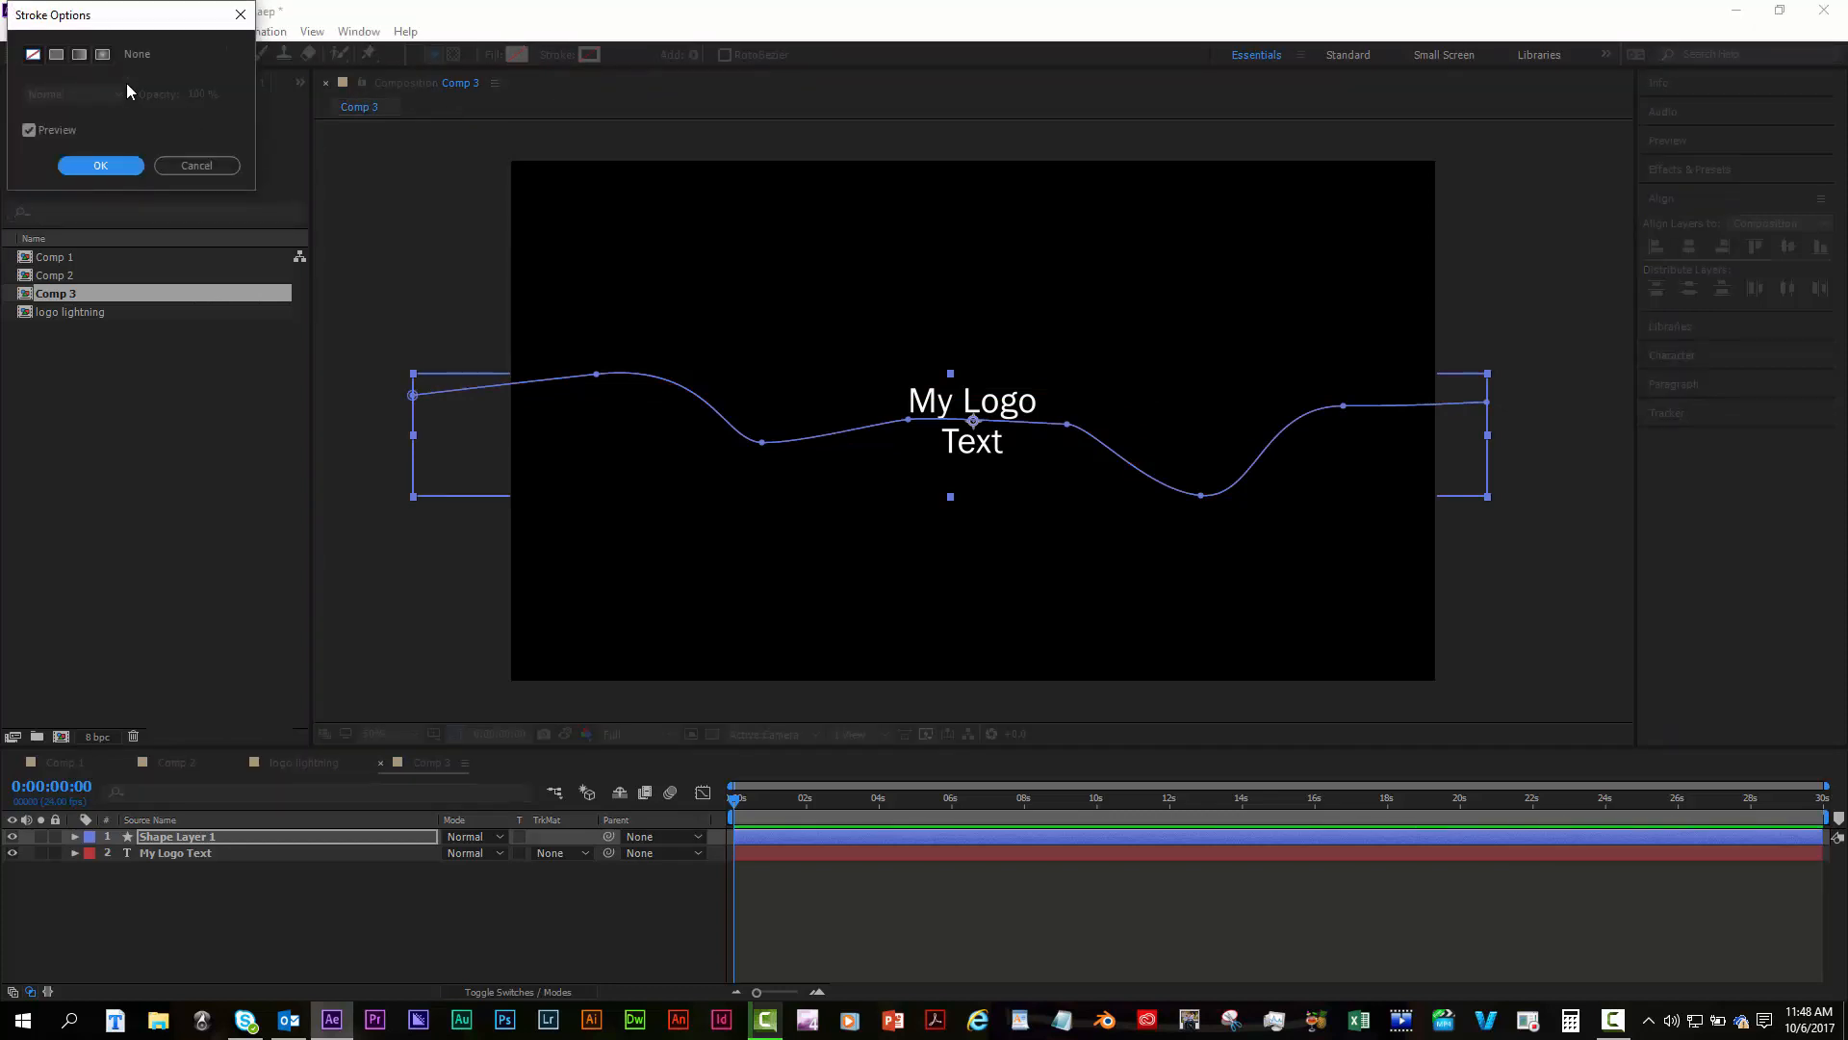
pyautogui.click(56, 55)
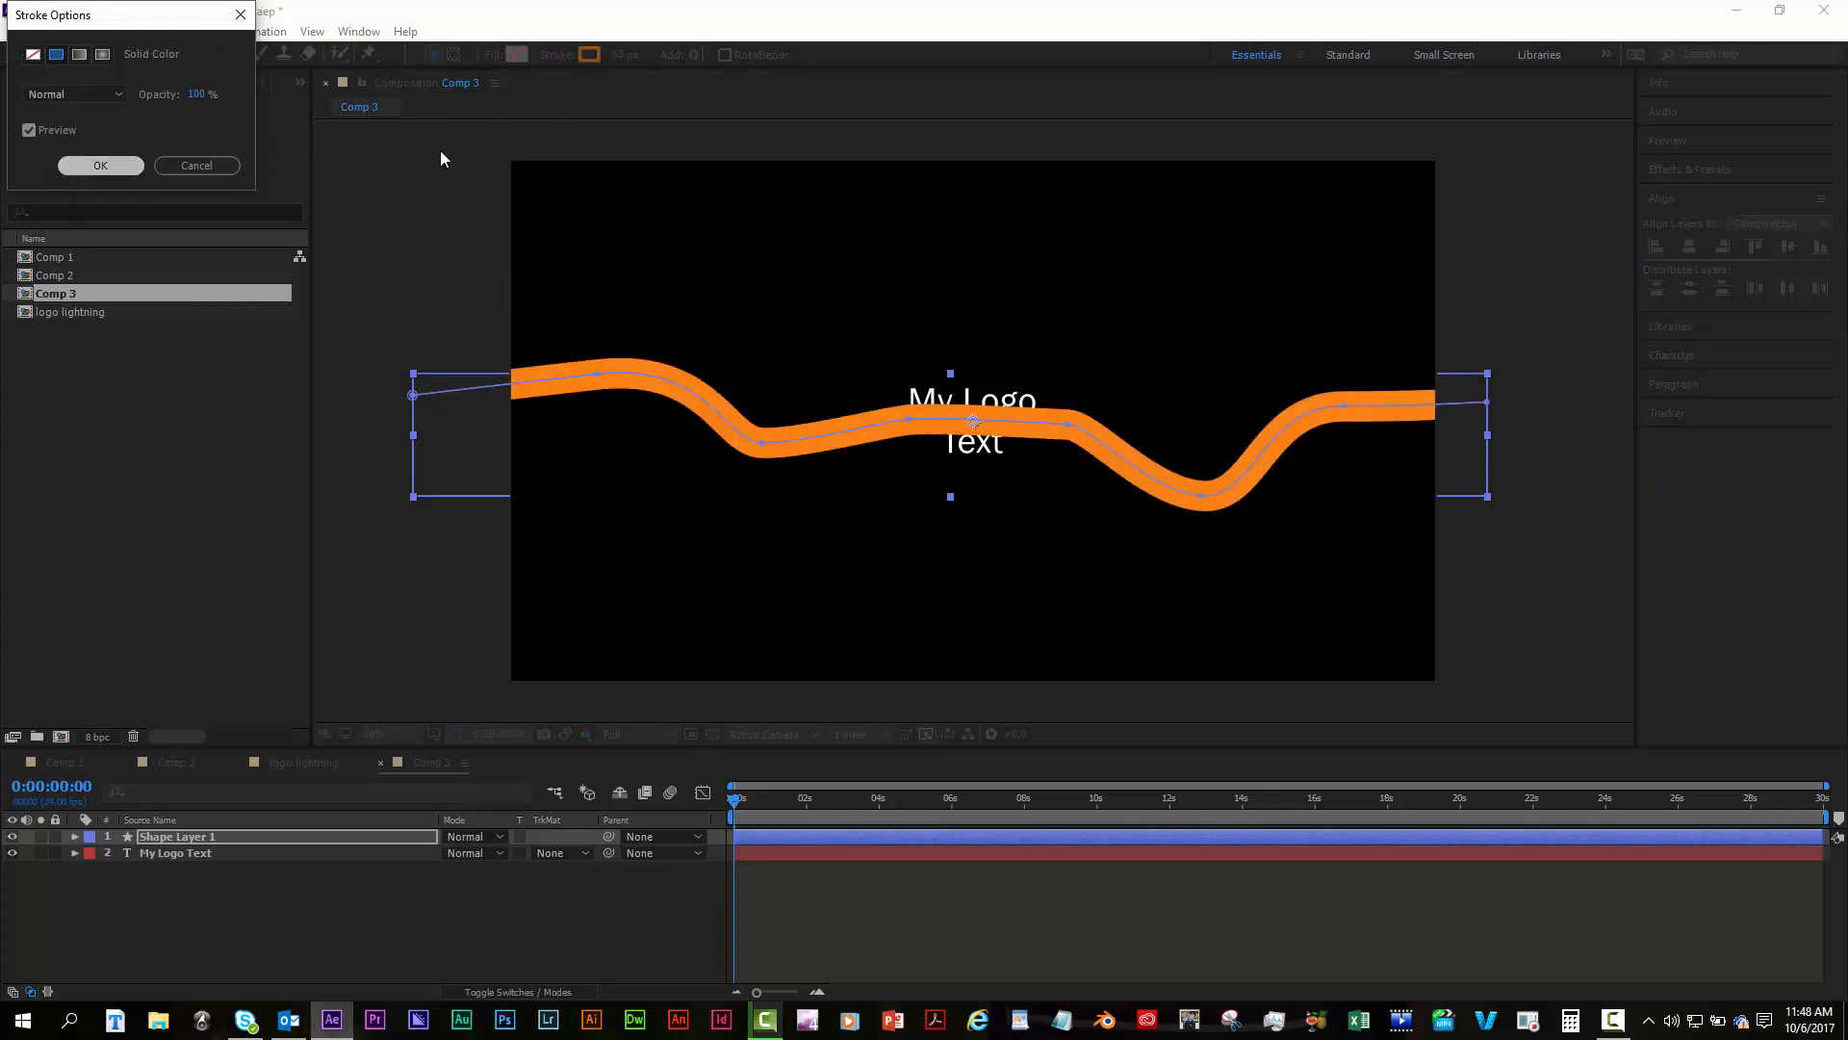
pyautogui.press('Return')
pyautogui.moveTo(622, 54); pyautogui.dragTo(752, 59)
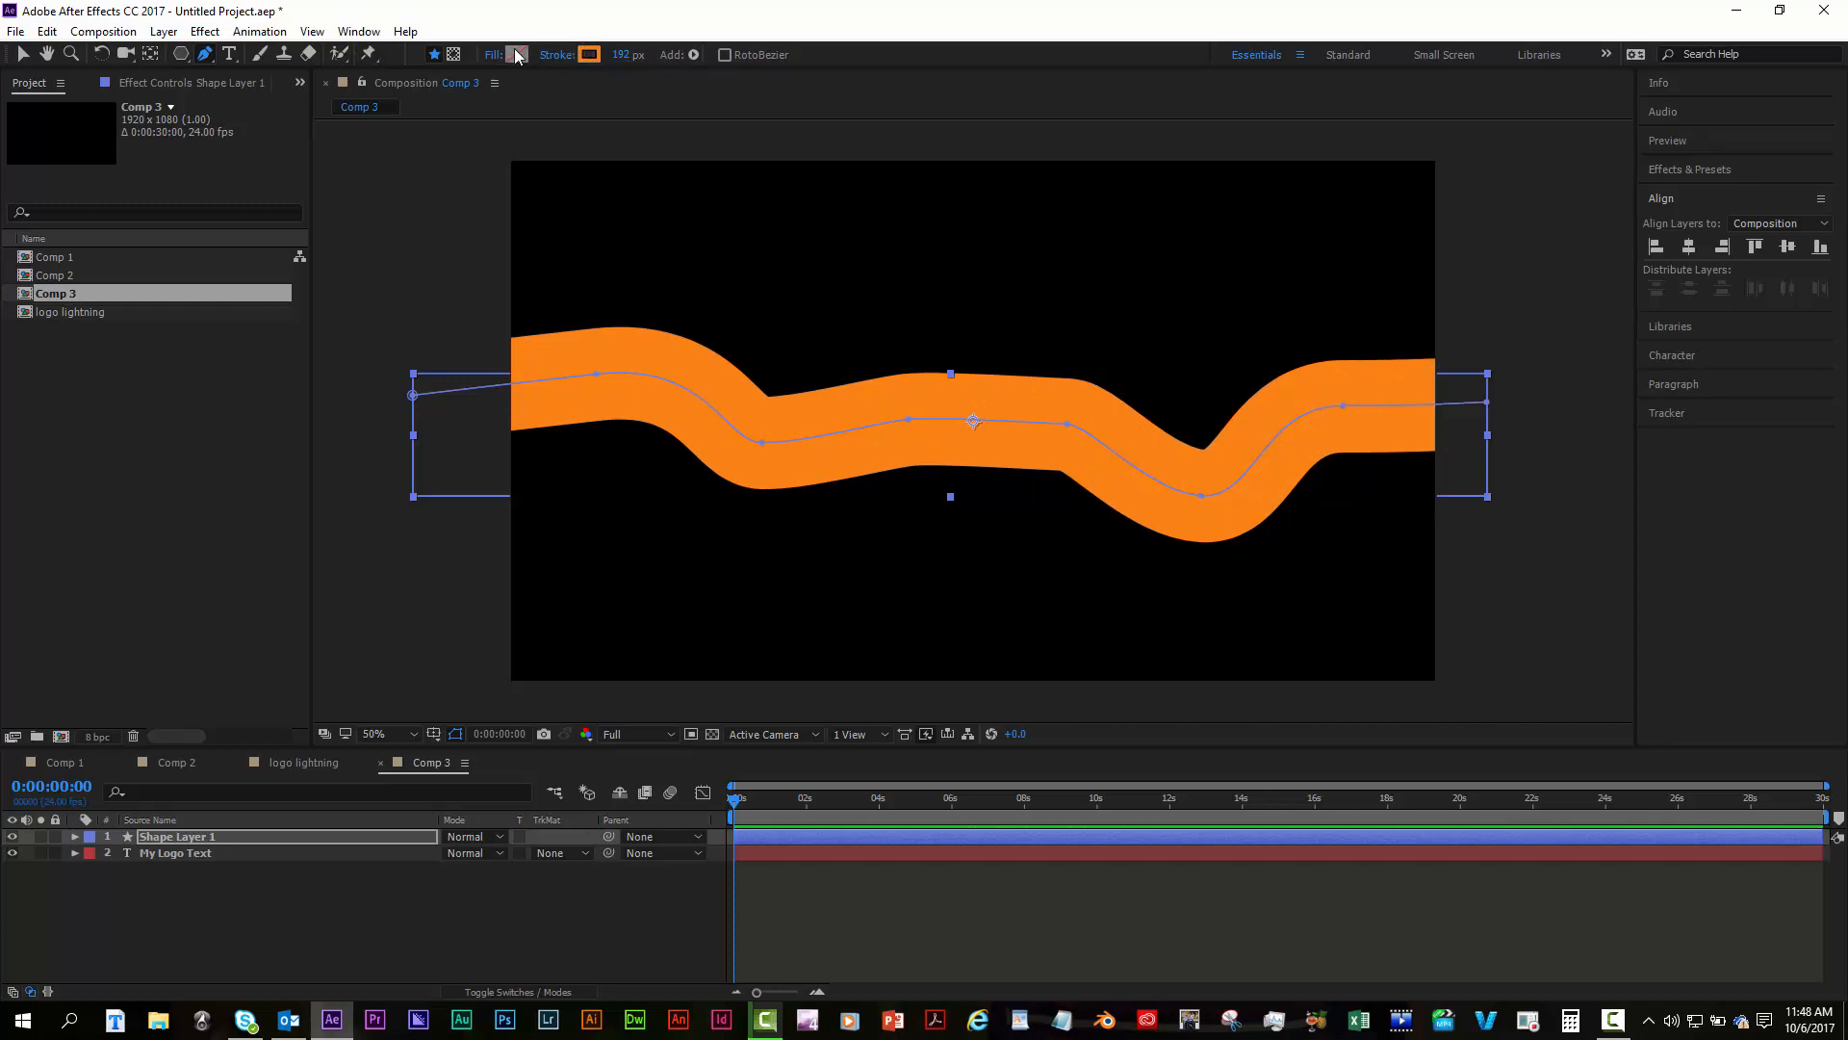
# Change the wavy path's stroke color to bright blue 16A3FC.
pyautogui.click(589, 54)
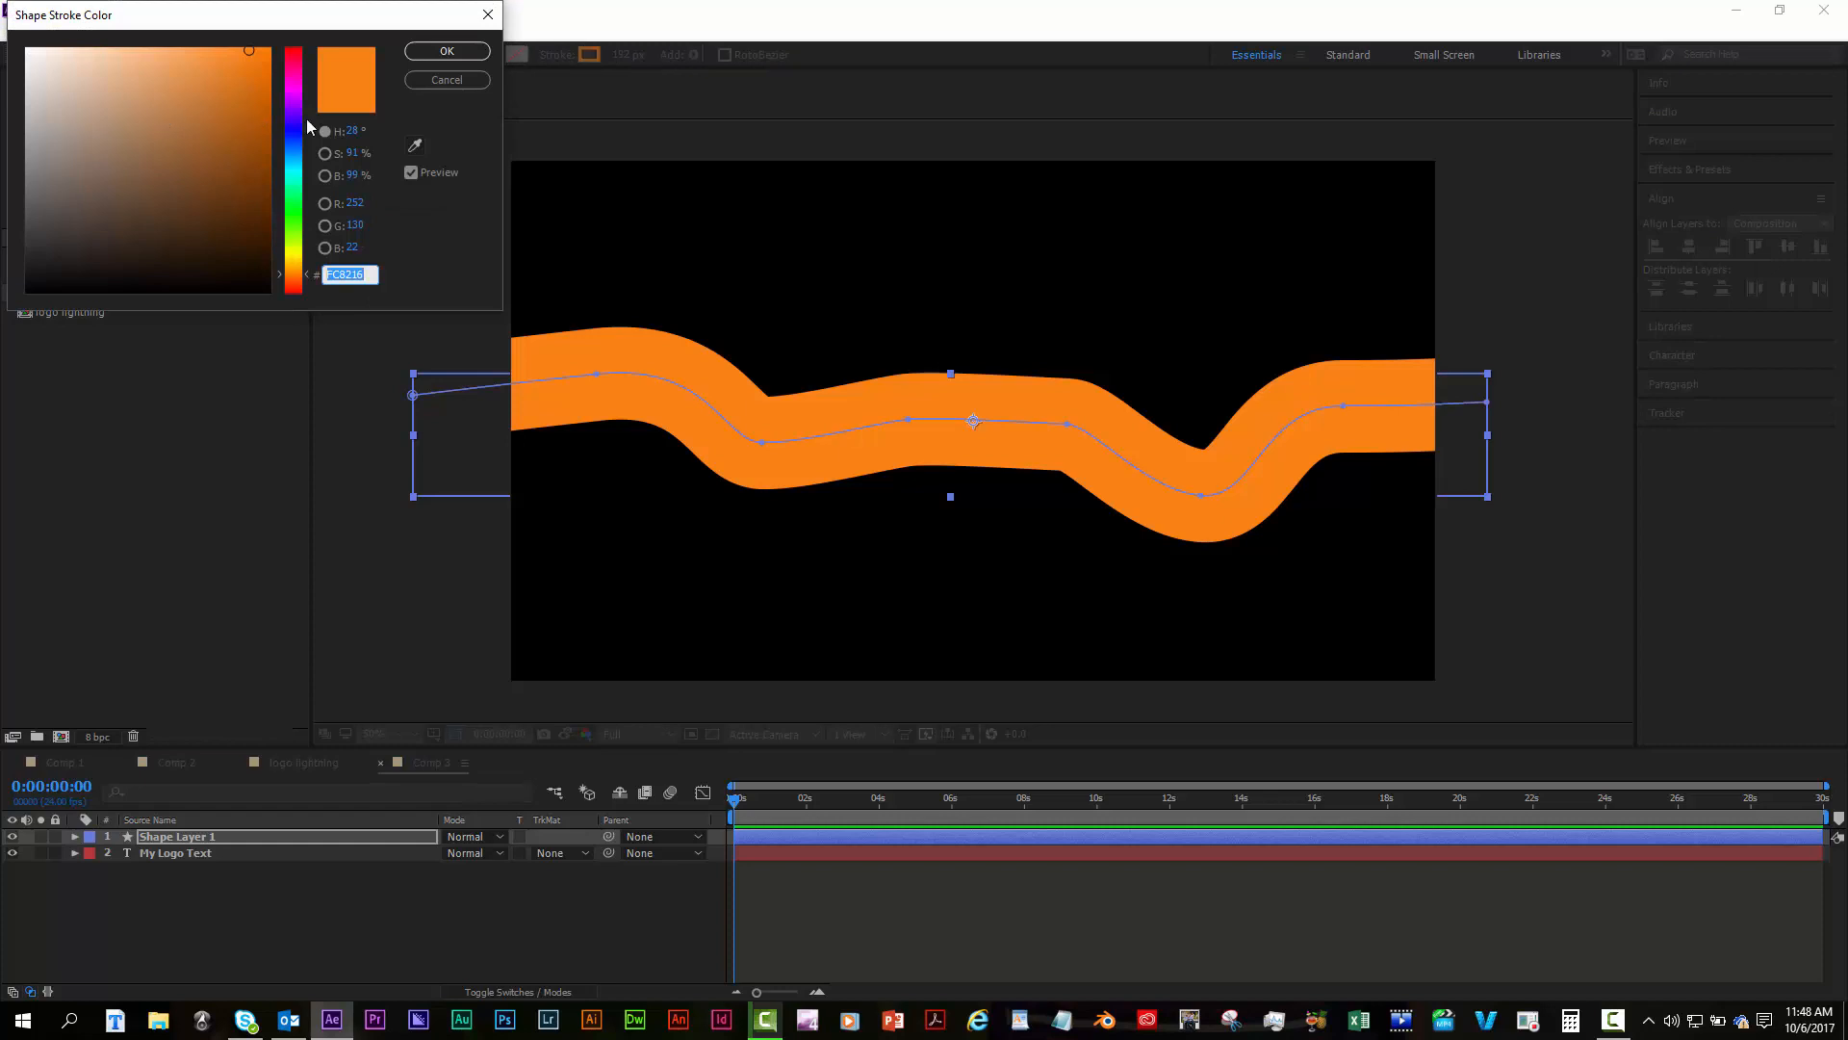
pyautogui.moveTo(295, 126); pyautogui.dragTo(295, 154)
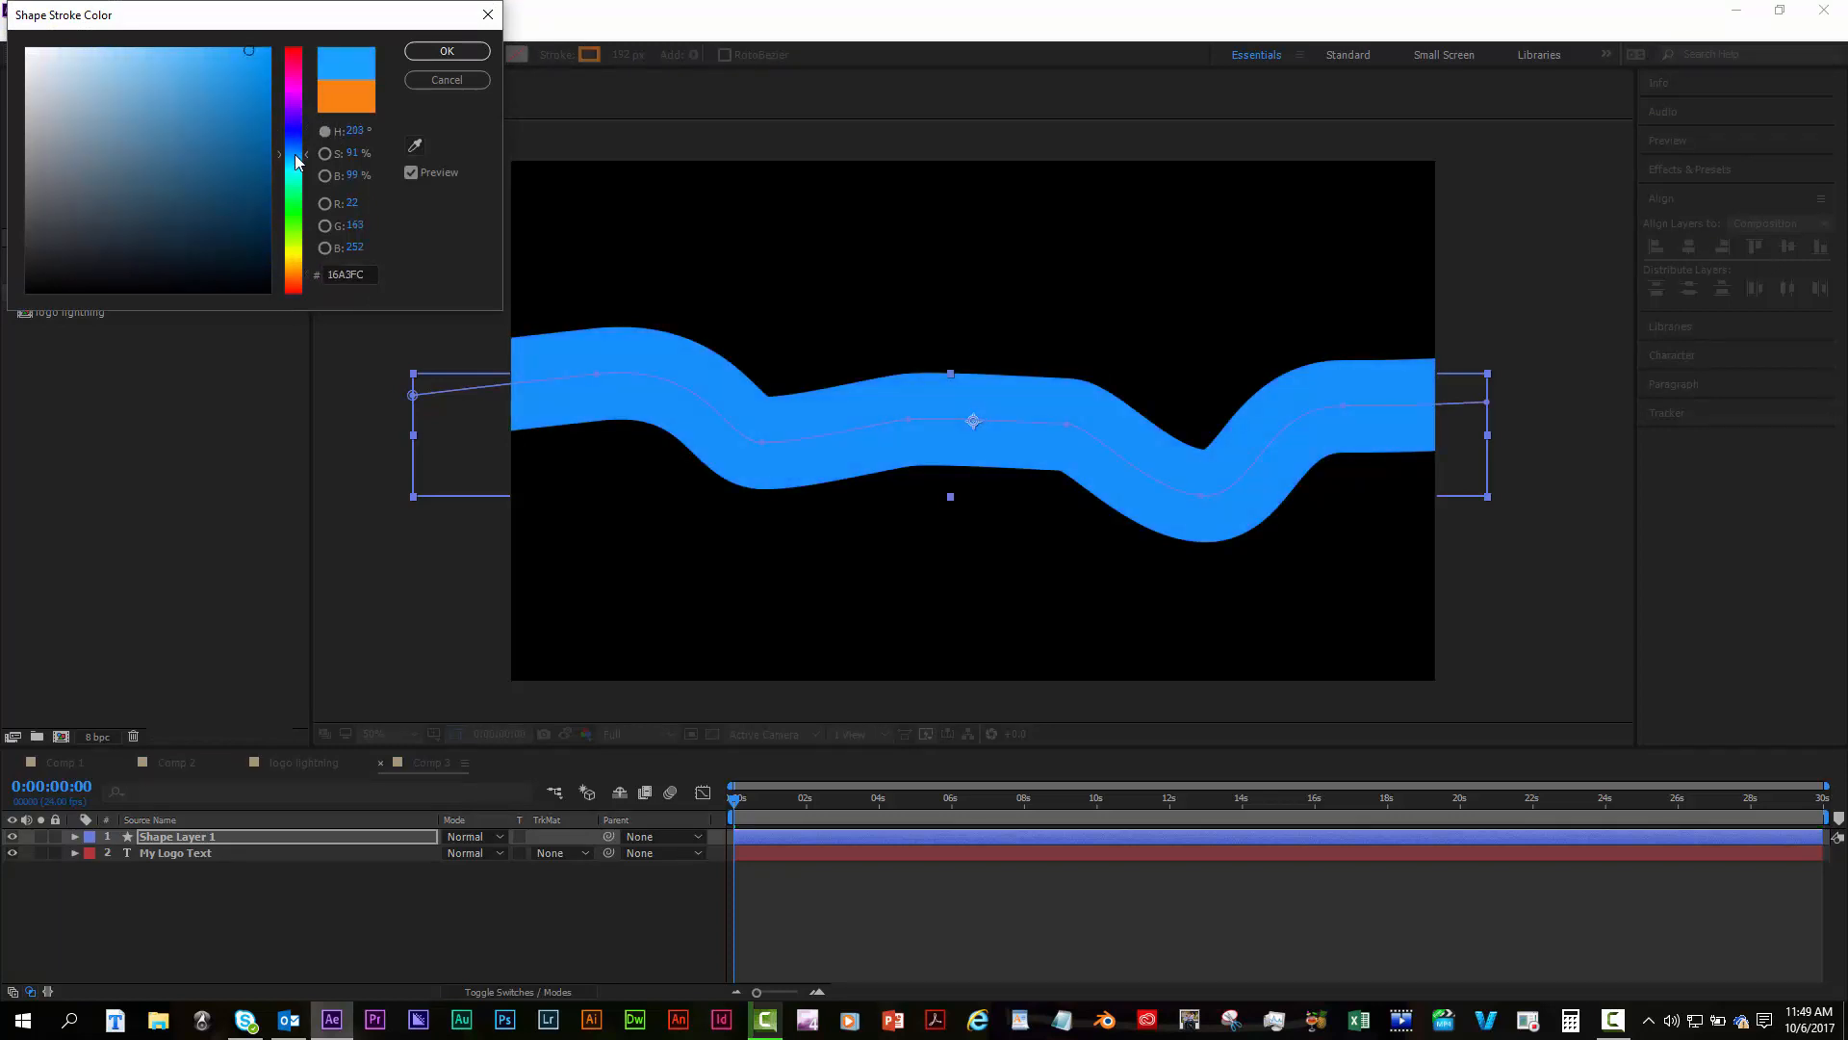
pyautogui.click(435, 51)
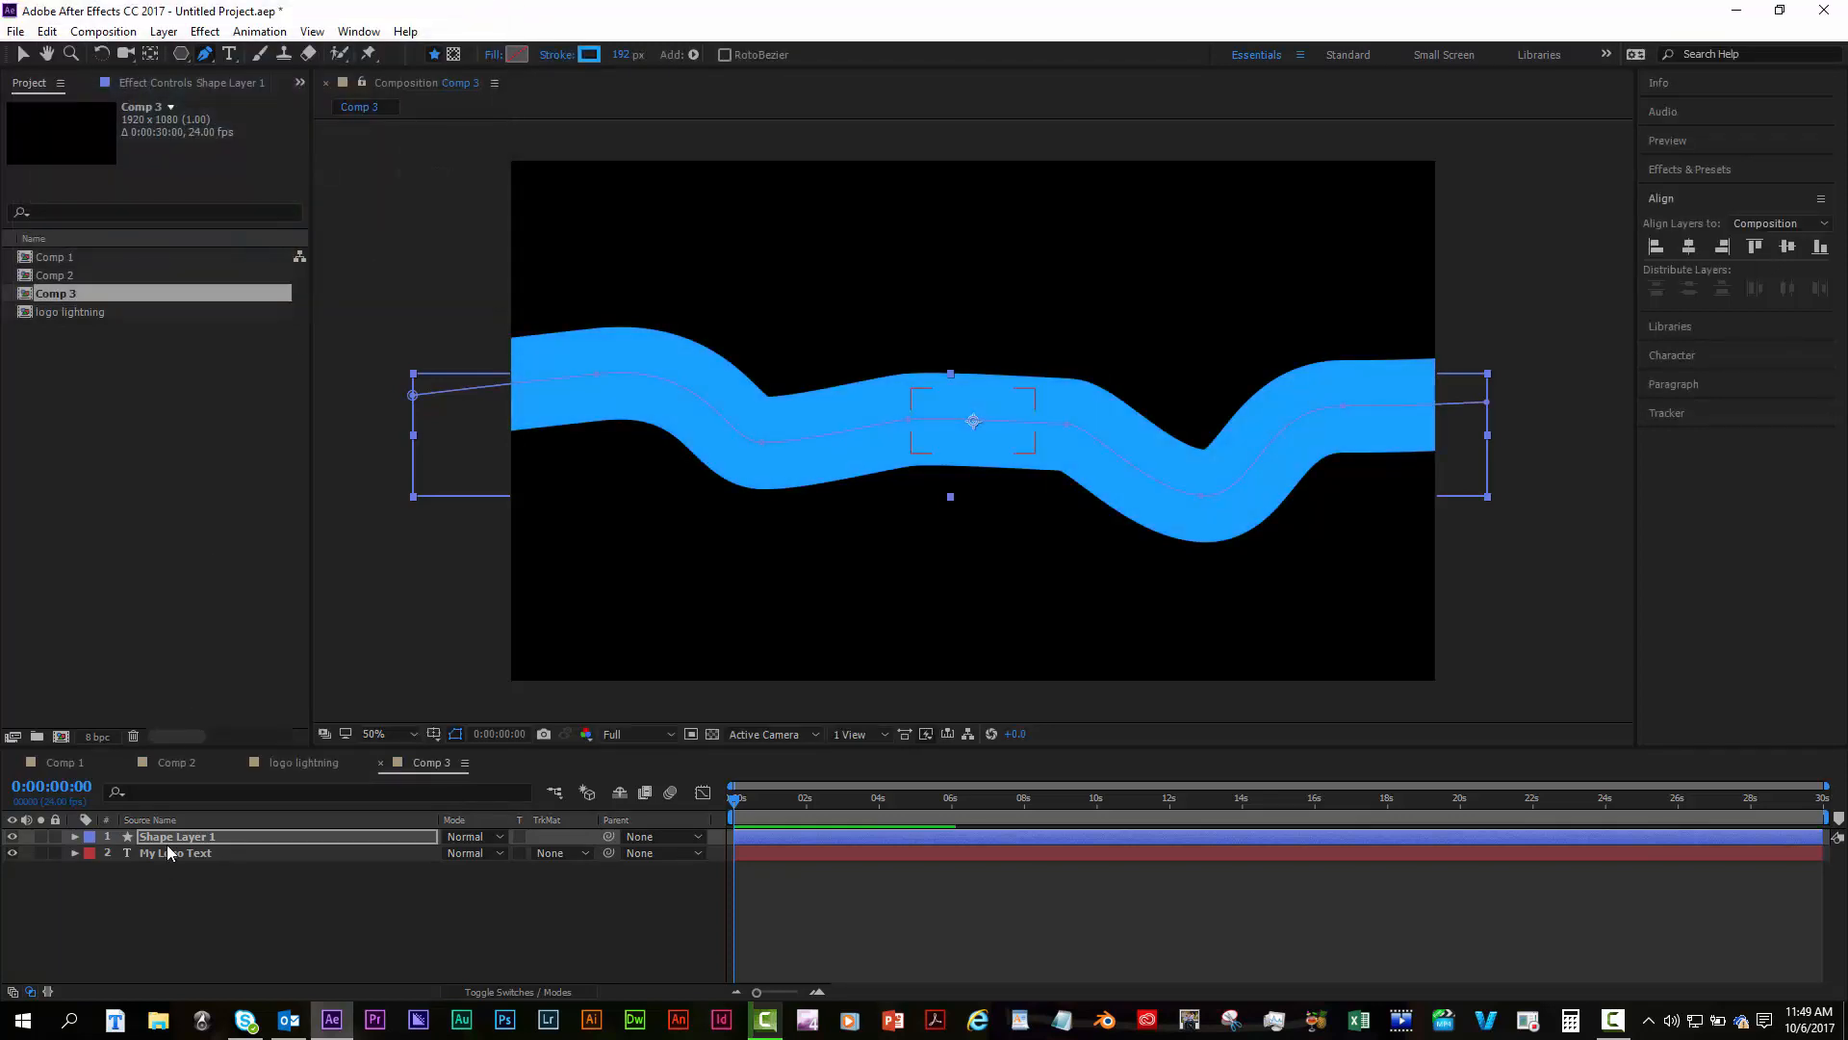
# Move Shape Layer 1 below the My Logo Text layer in the layer stack.
pyautogui.moveTo(171, 862); pyautogui.dragTo(171, 861)
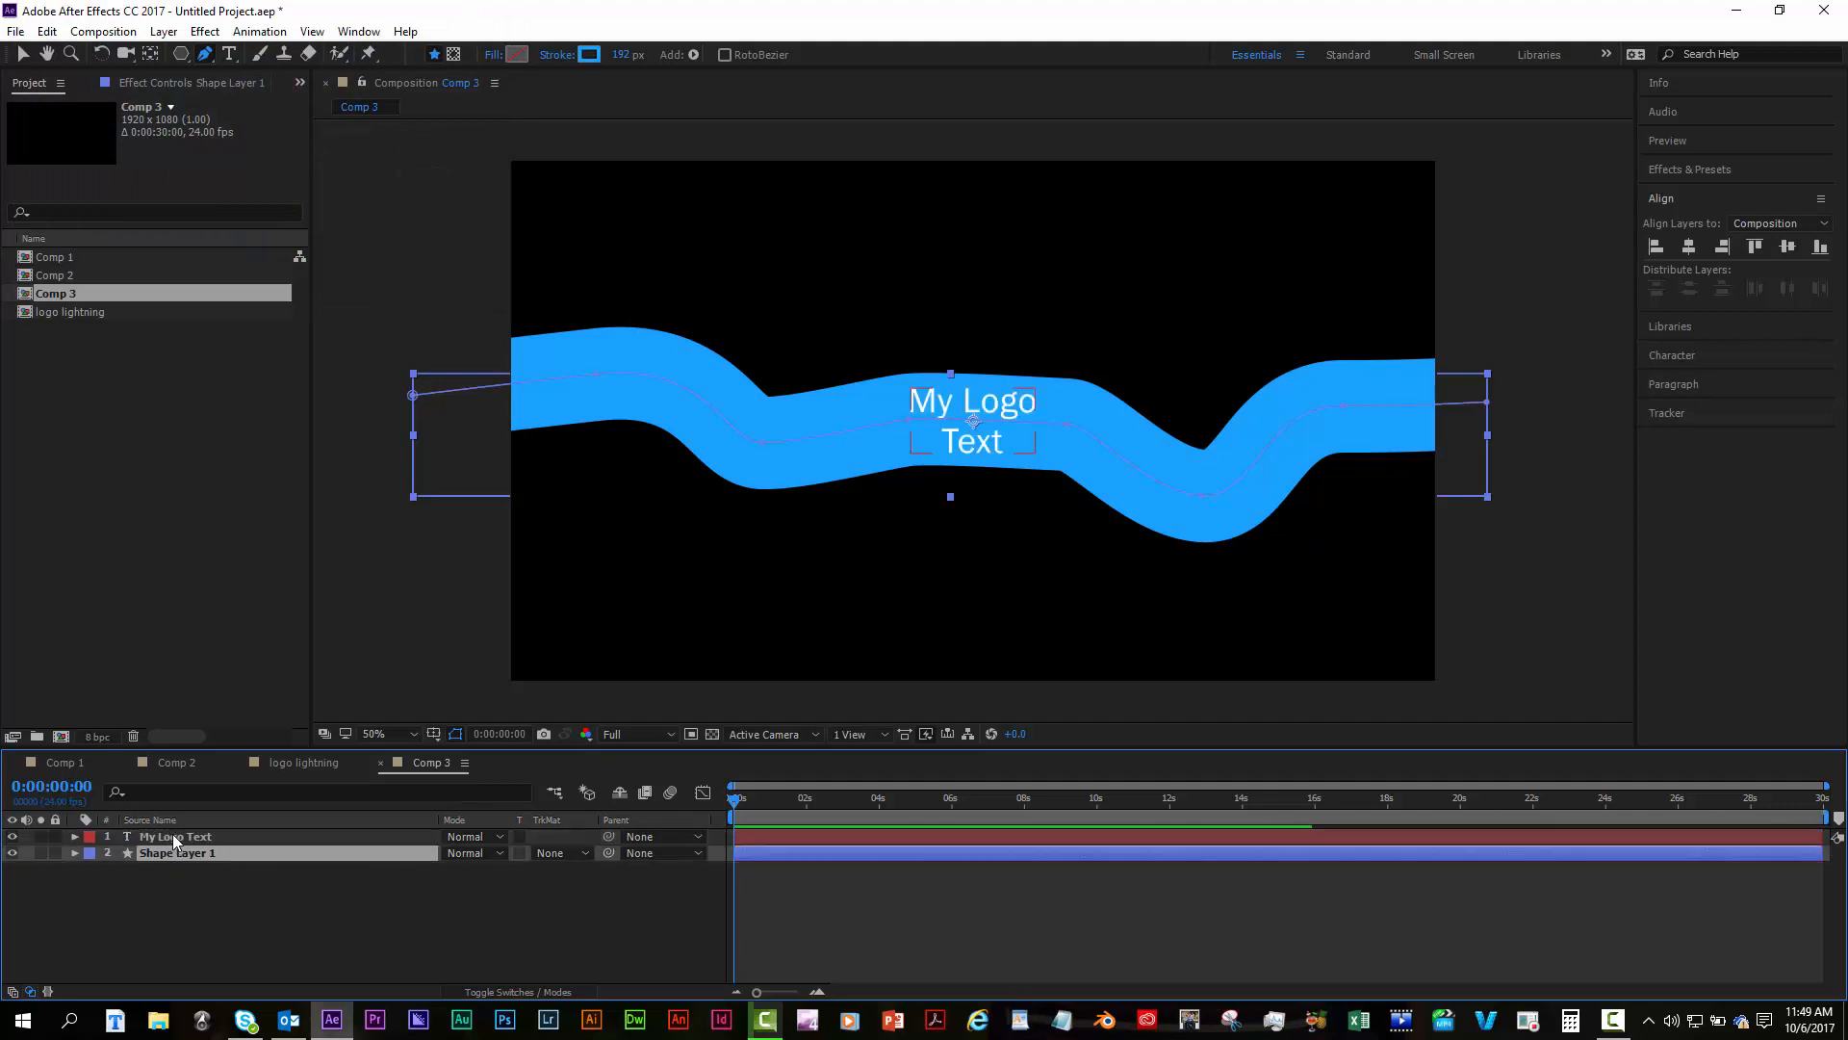
pyautogui.click(172, 844)
pyautogui.click(173, 852)
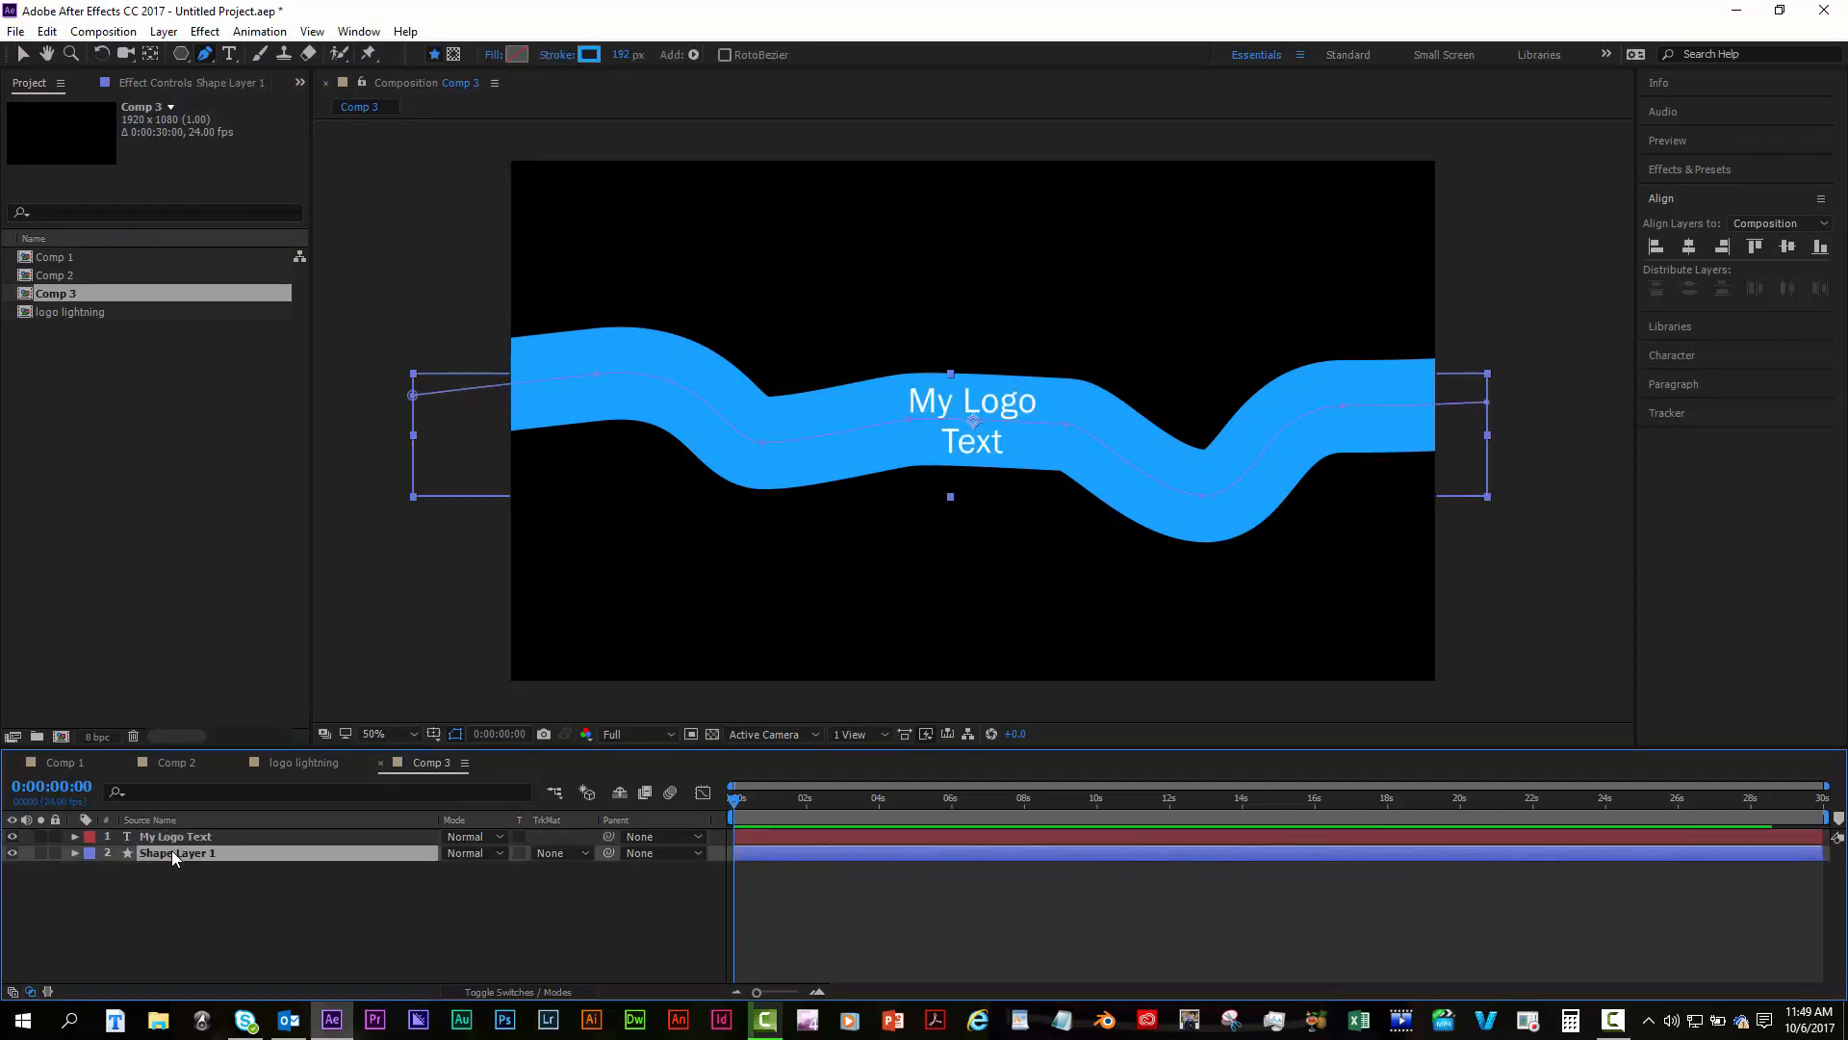
pyautogui.click(188, 889)
# Rename the wavy shape layer as "water behing text".
pyautogui.click(182, 851)
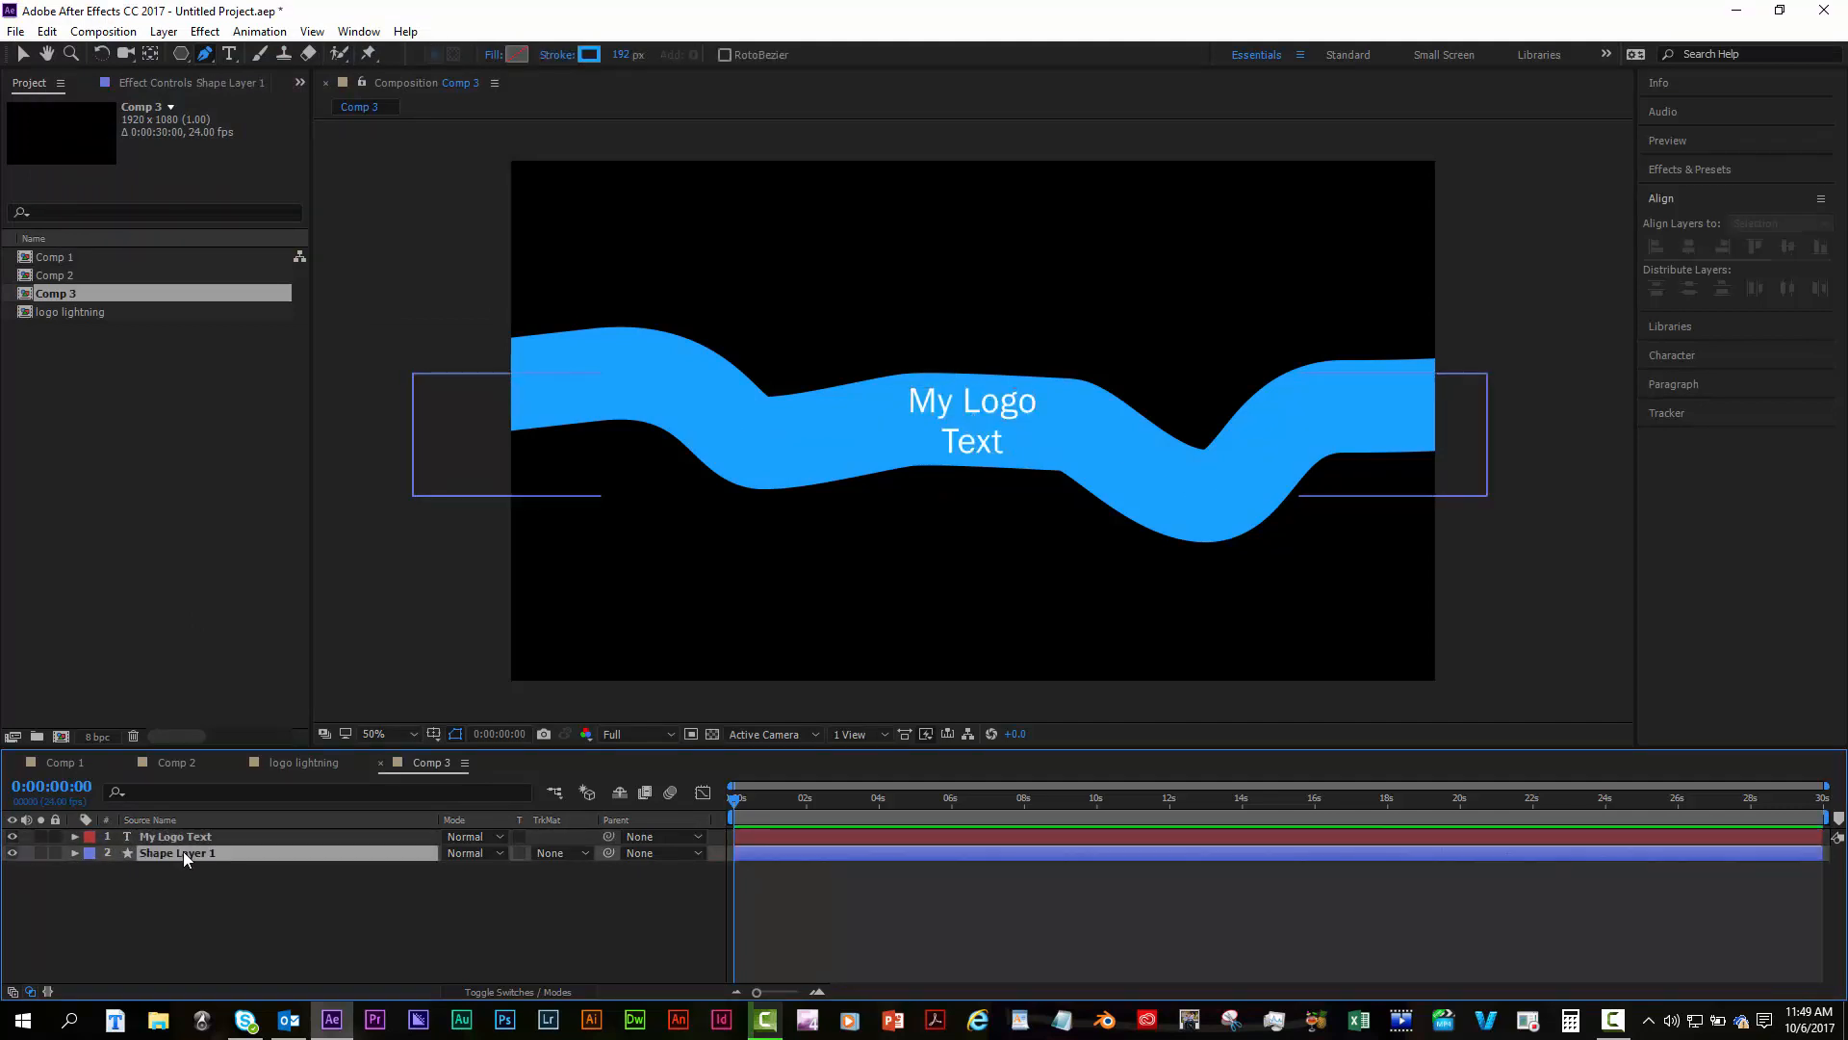
pyautogui.rightClick(183, 851)
pyautogui.click(223, 835)
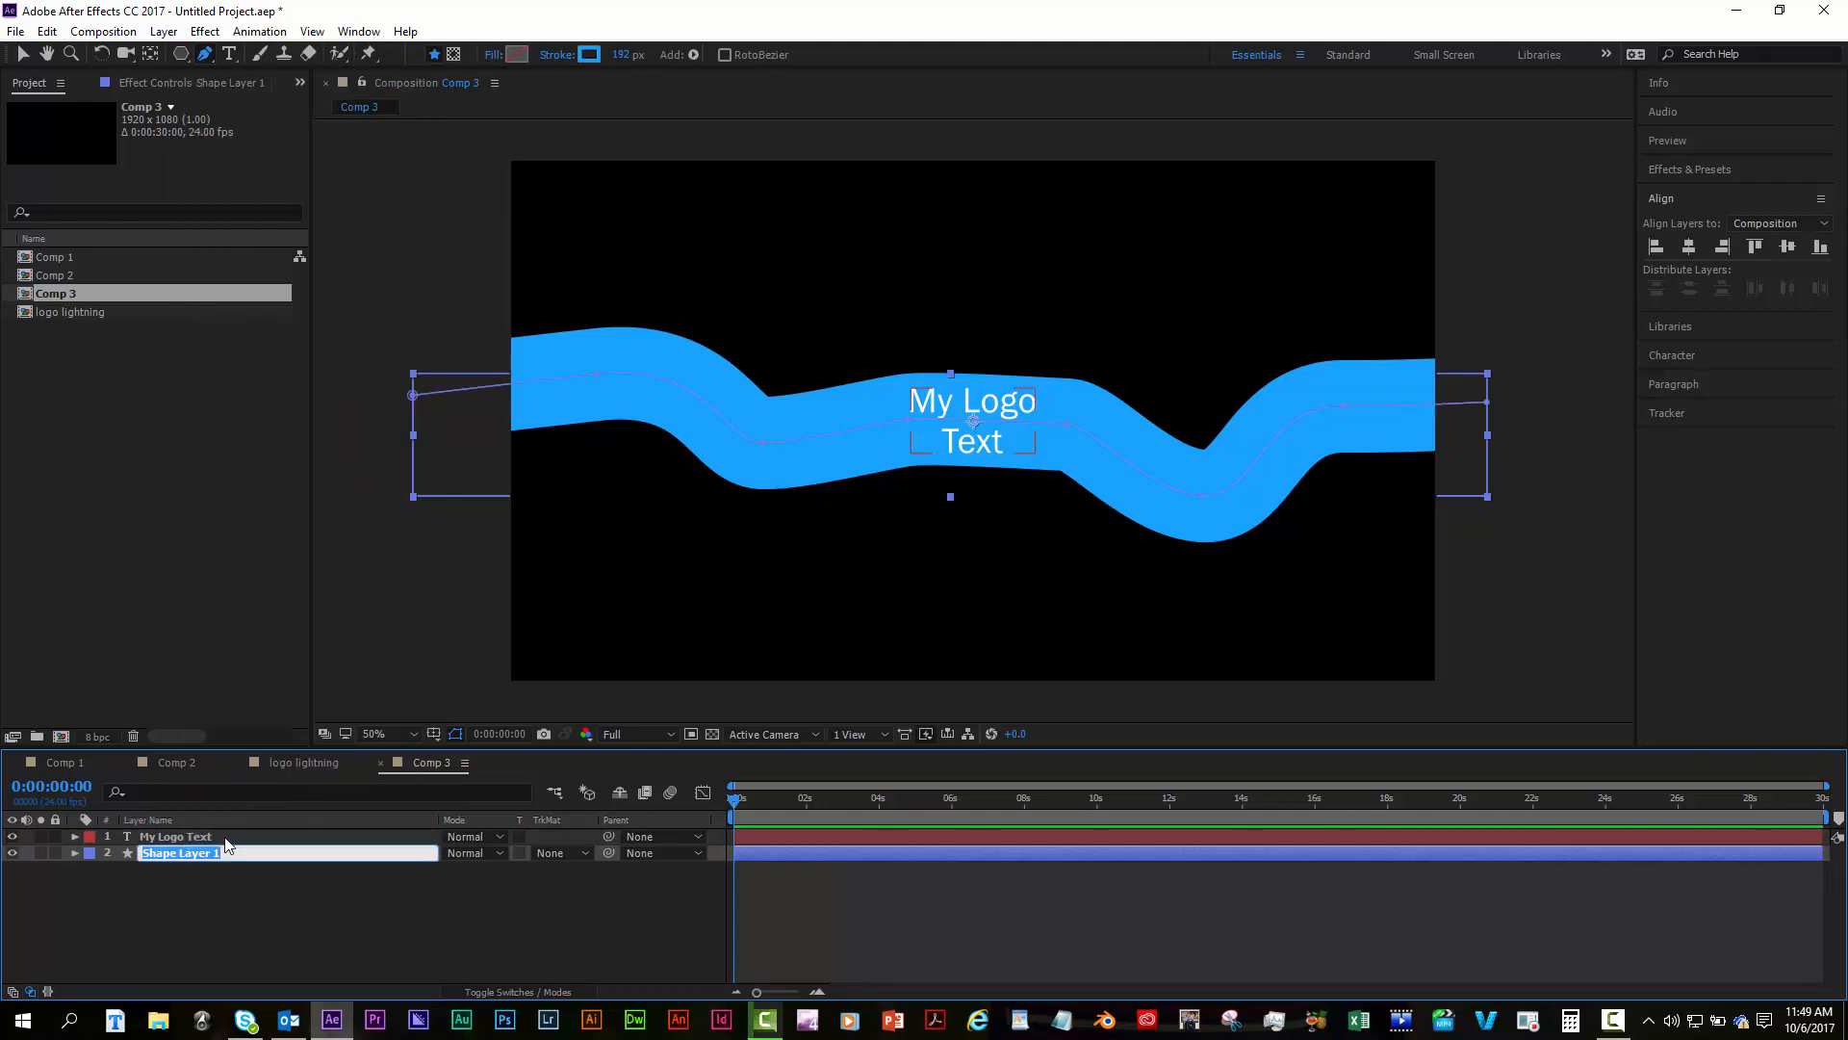
pyautogui.write('water behing text')
pyautogui.press('Return')
pyautogui.click(194, 837)
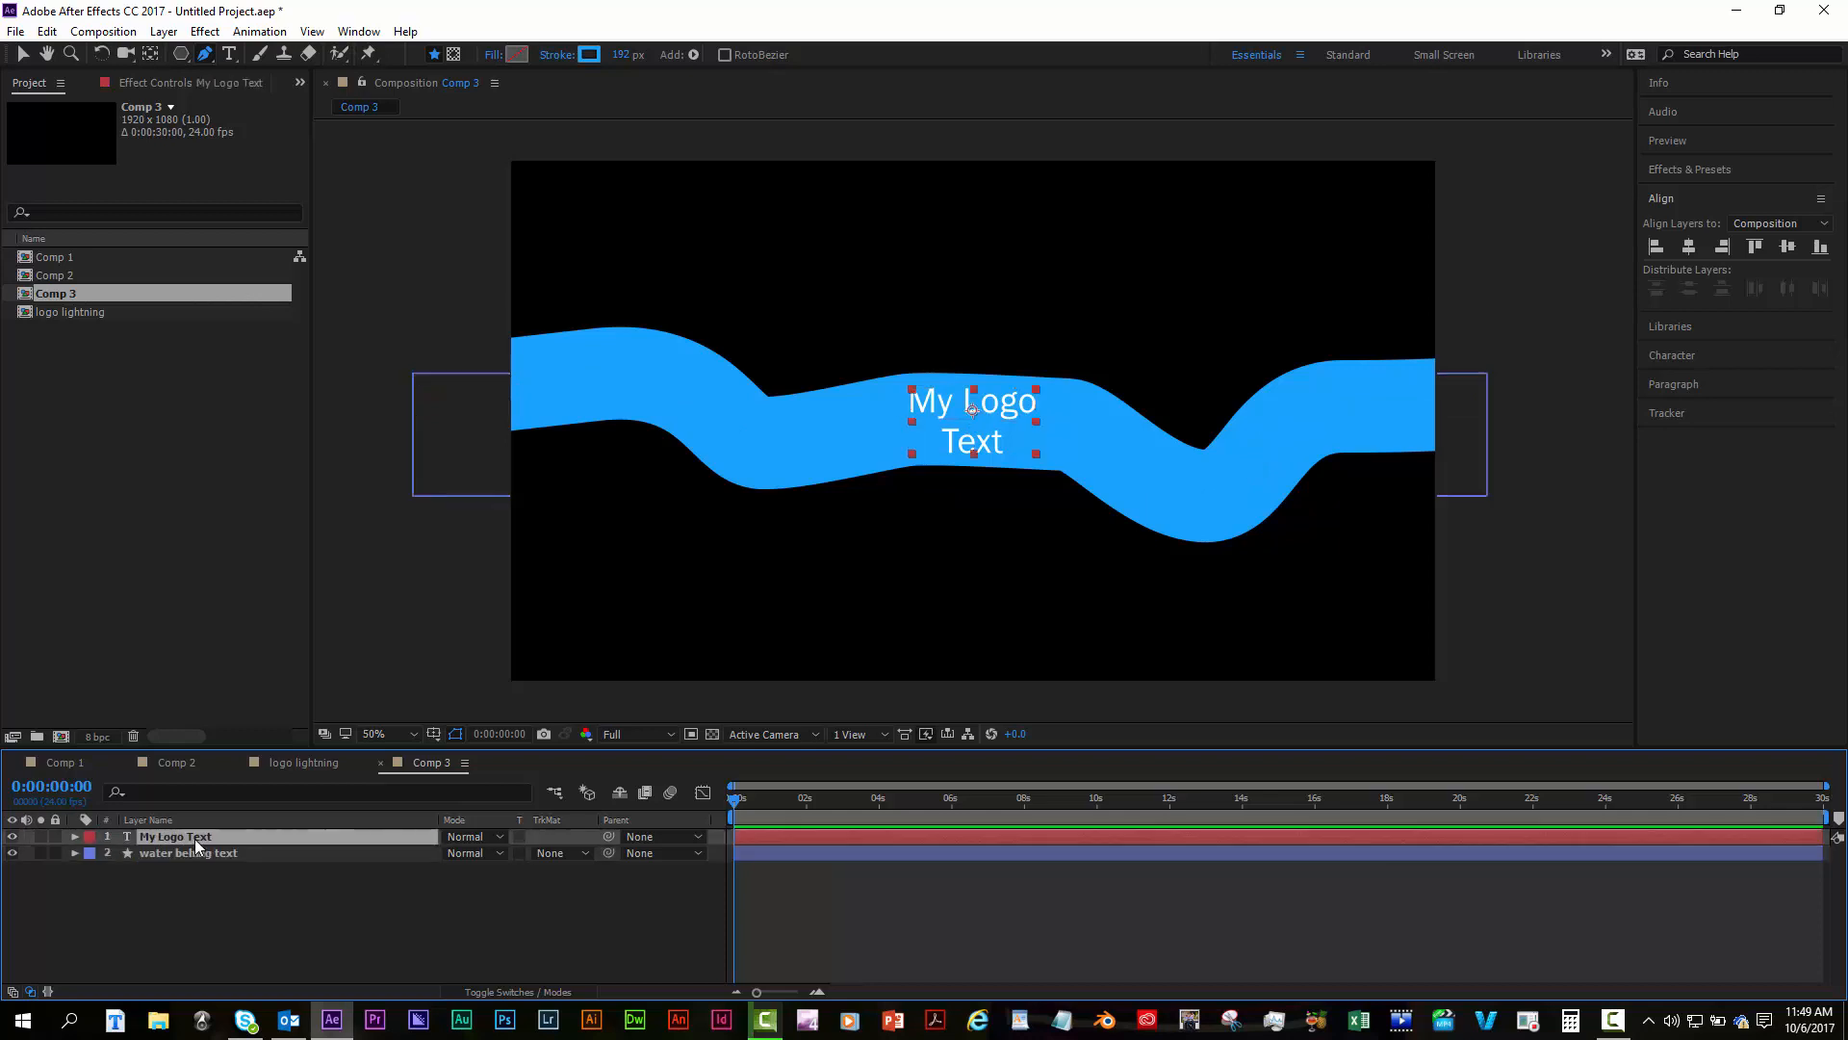
pyautogui.click(229, 891)
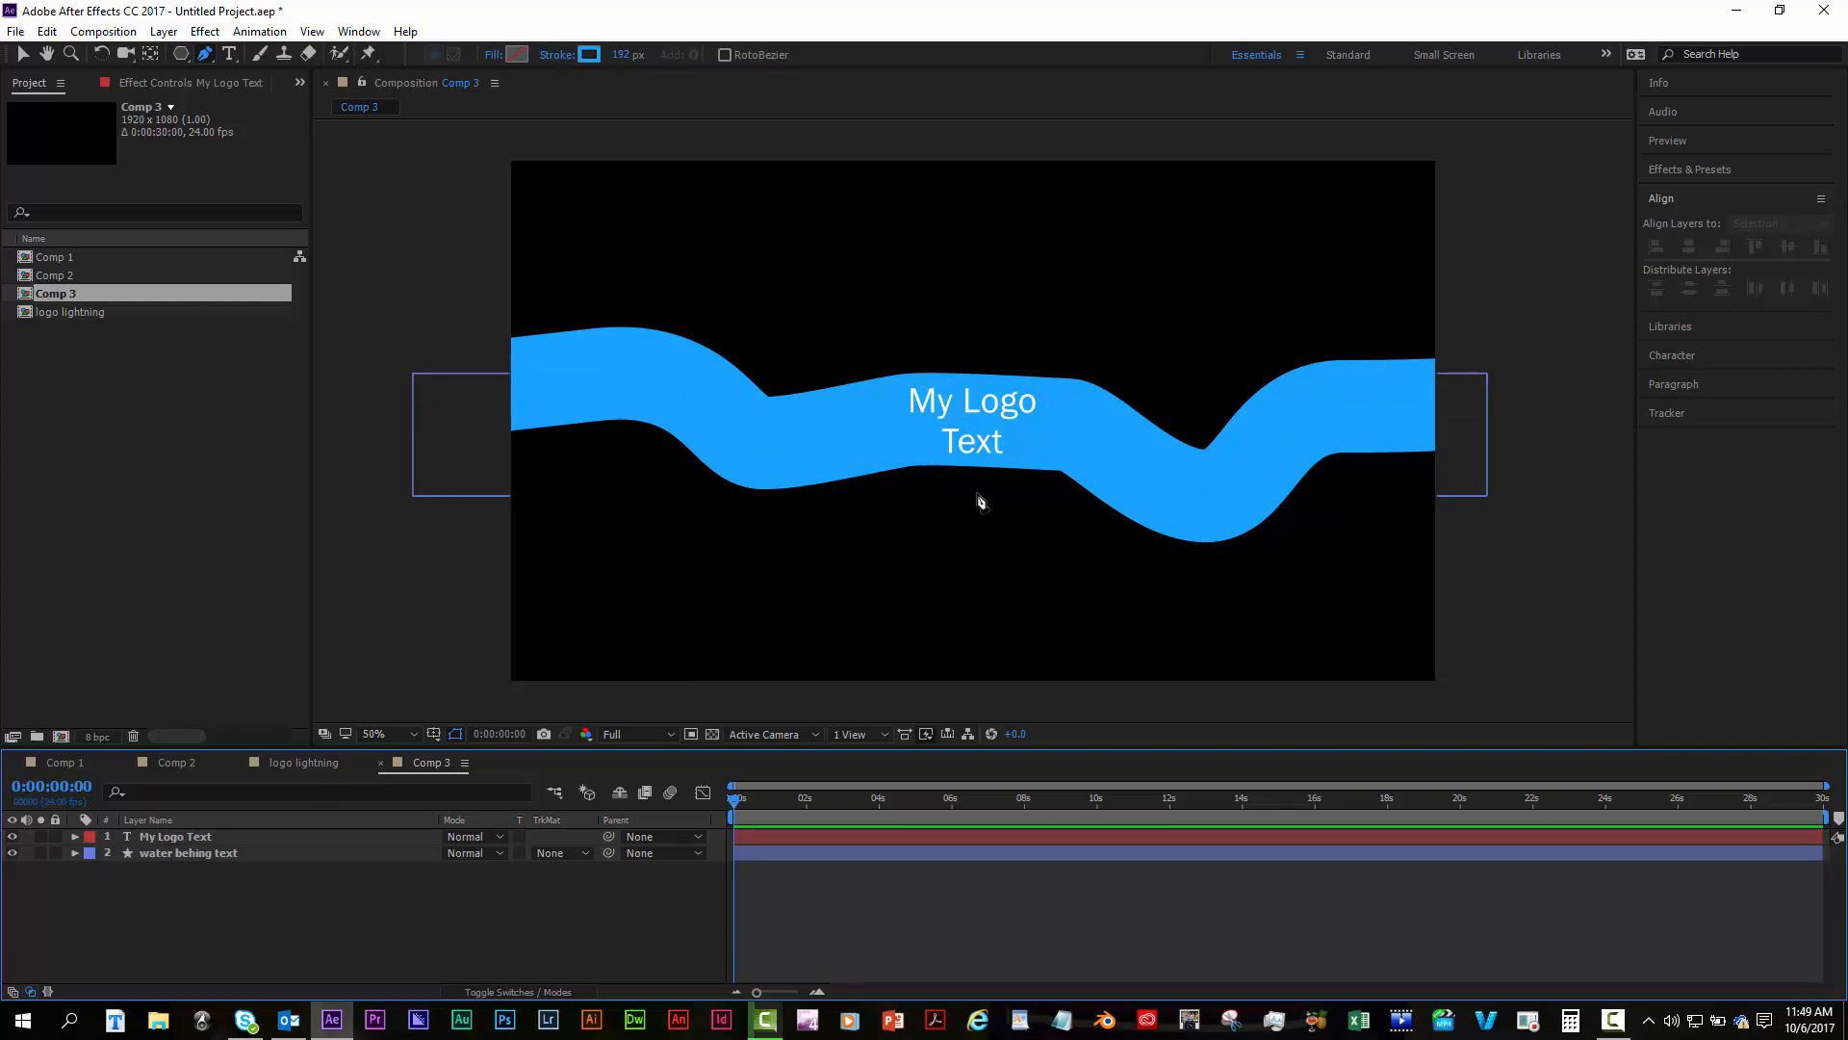
# Switch to the Selection tool and duplicate the My Logo Text layer.
pyautogui.click(21, 56)
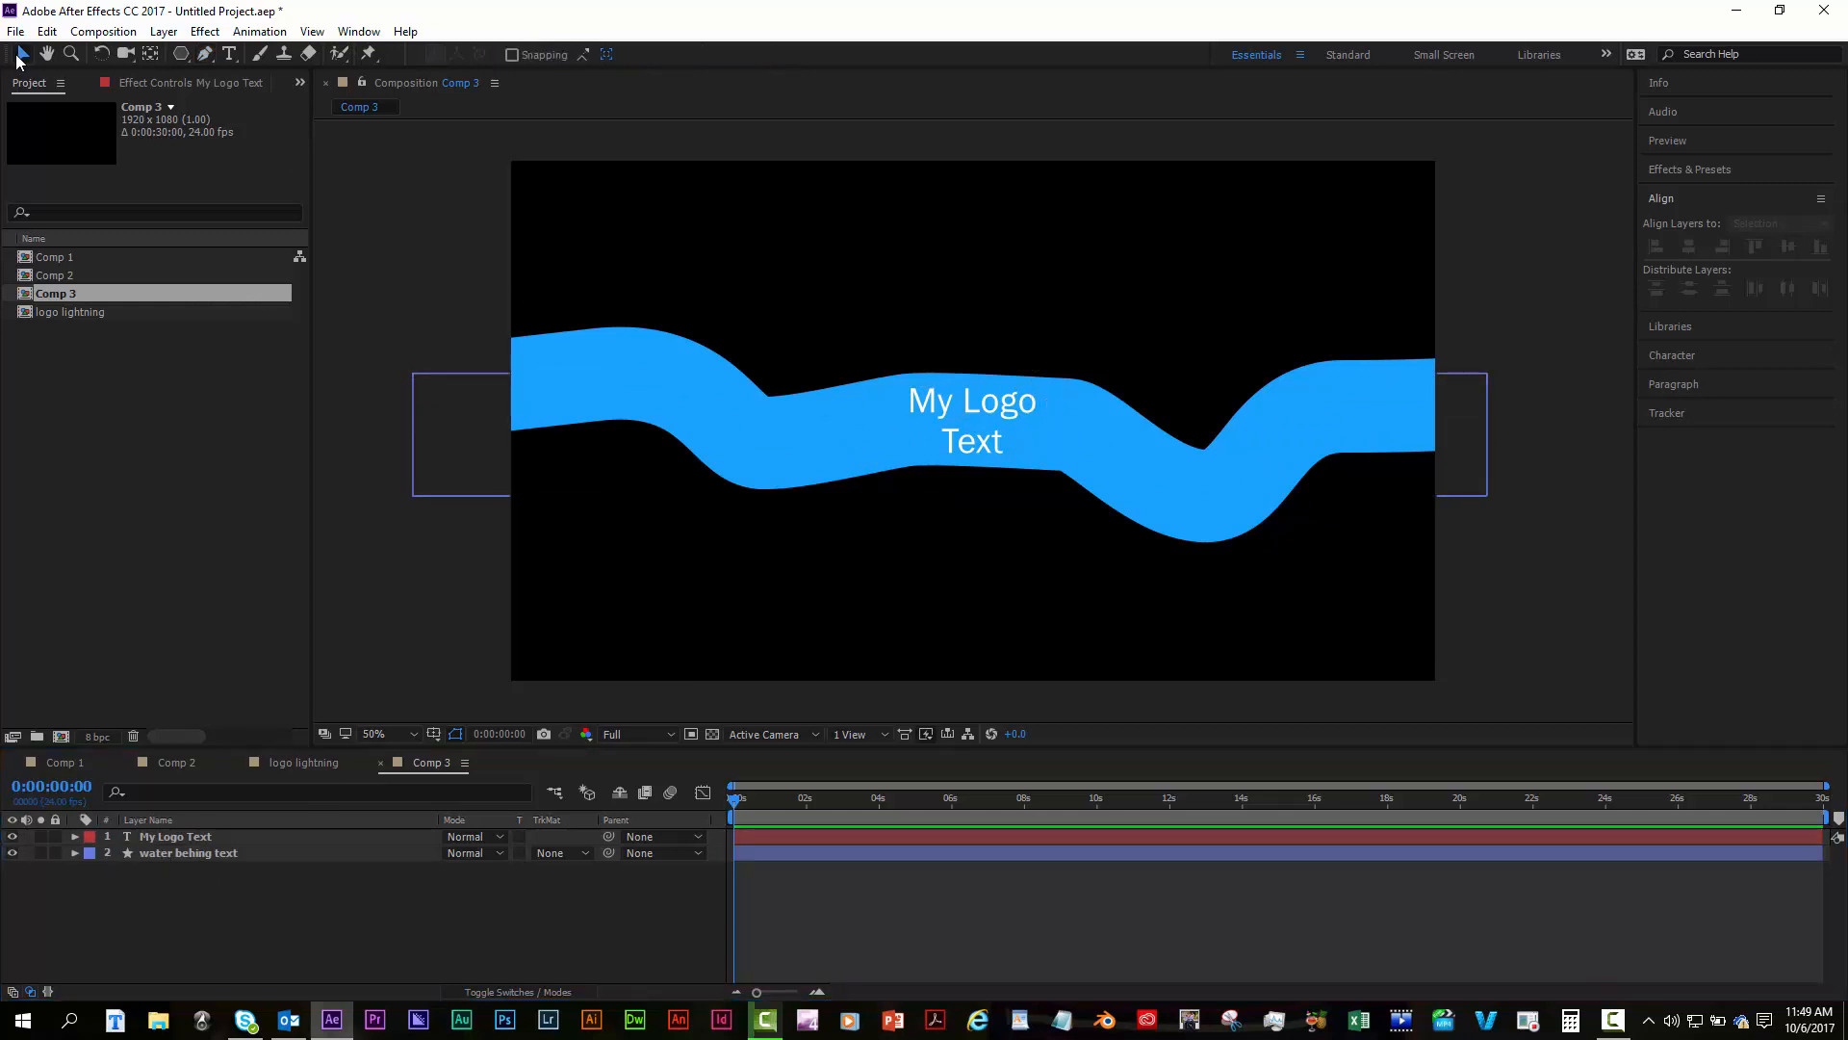
pyautogui.click(164, 847)
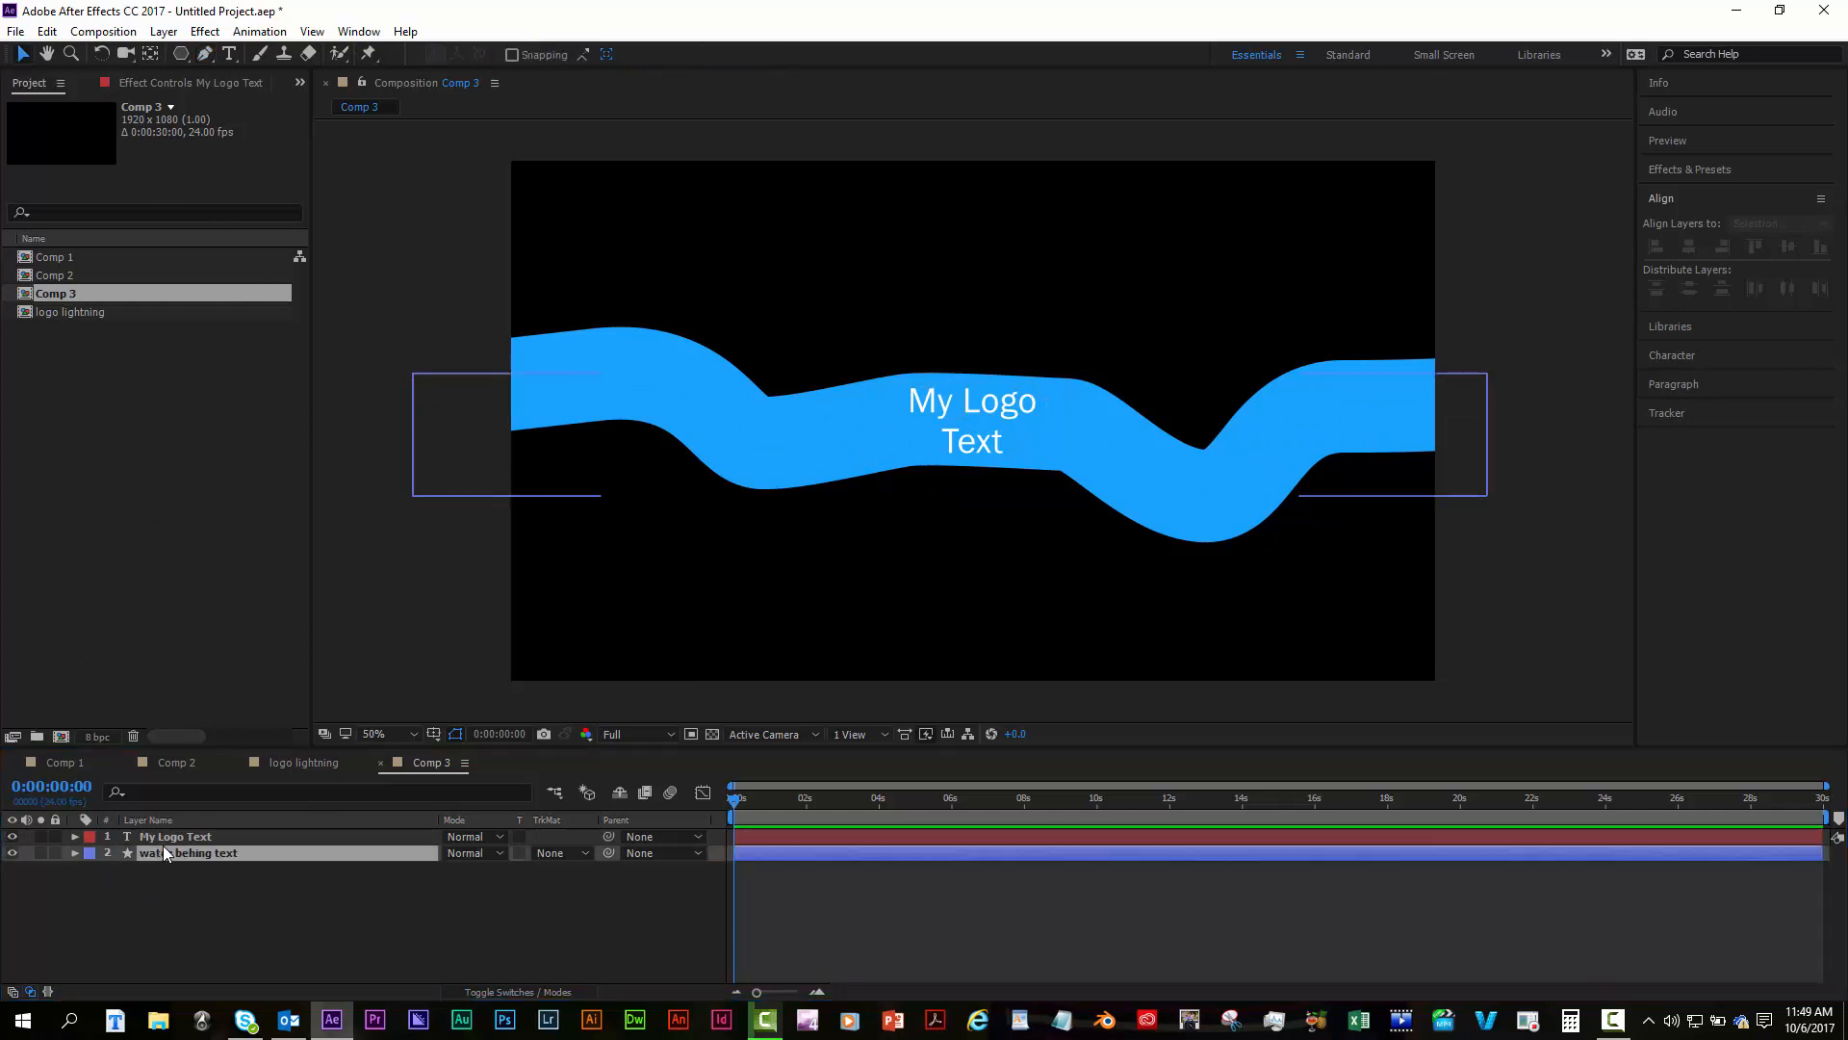
pyautogui.click(163, 840)
pyautogui.hotkey('ctrl', 'd')
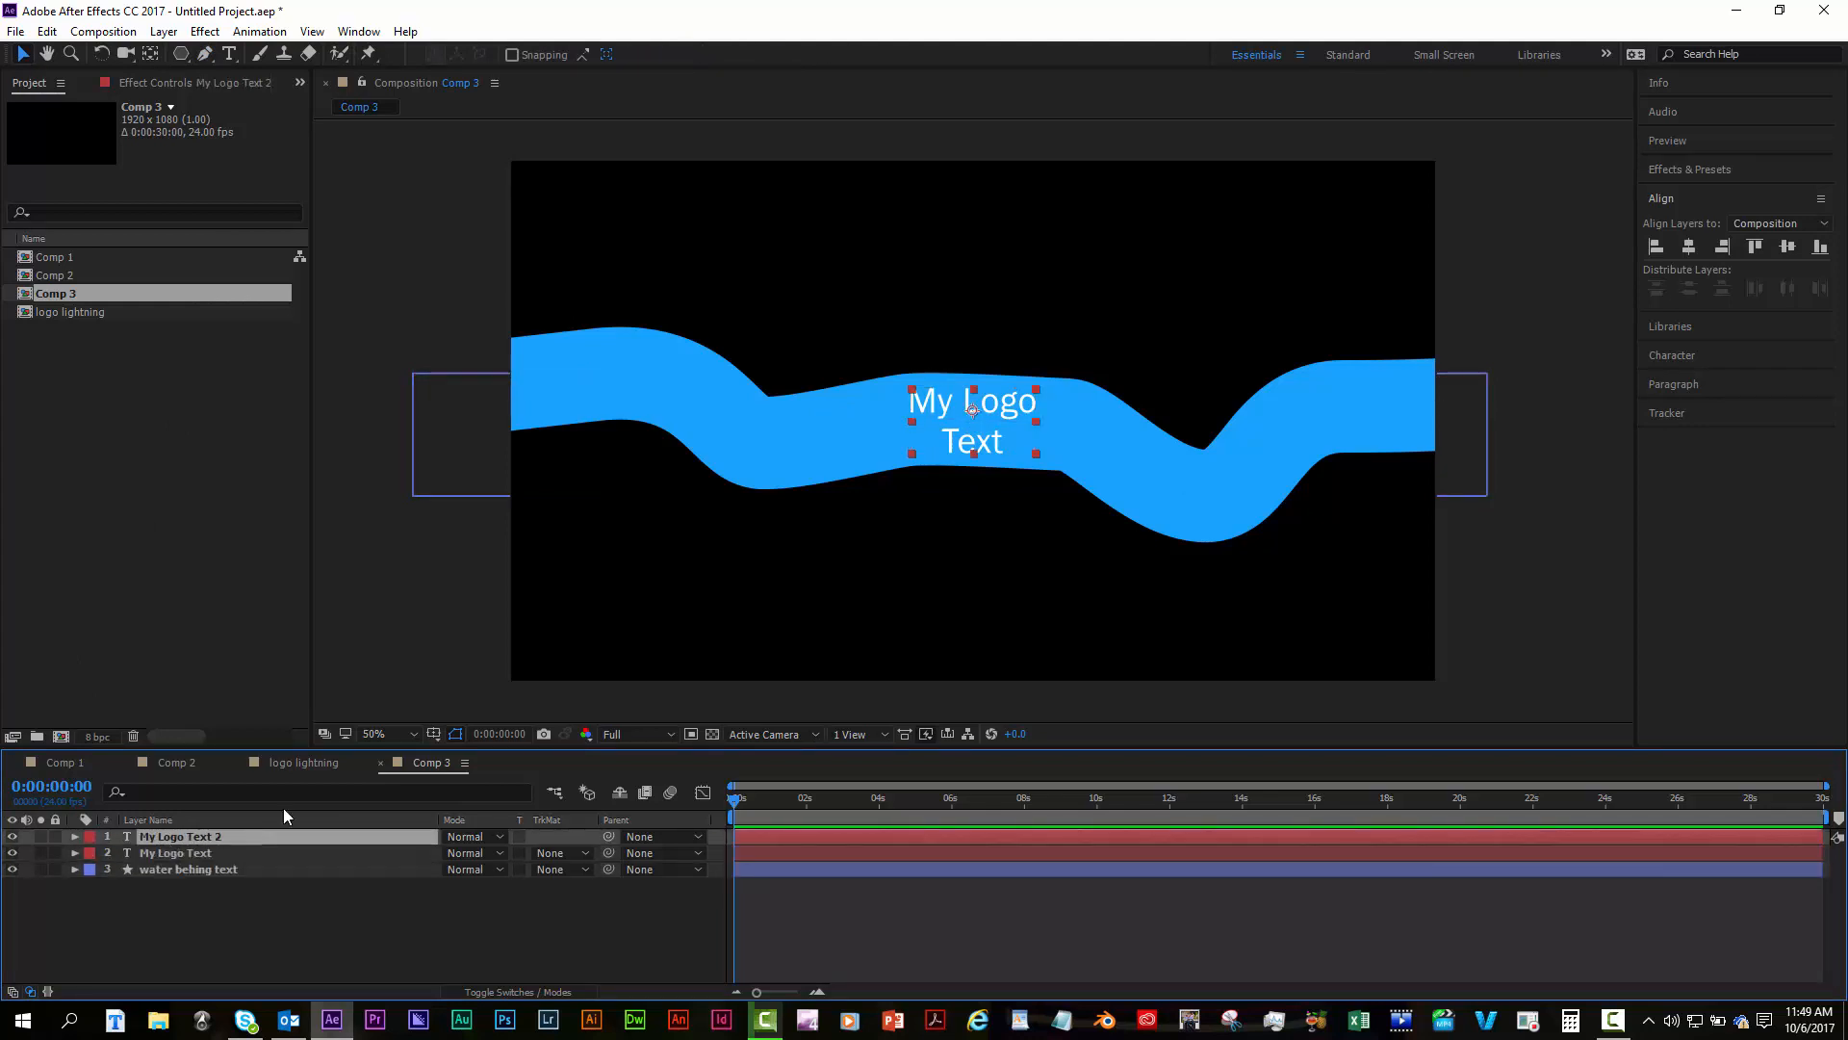
# Change the fill color of the duplicated My Logo Text 2 layer to dark blue 1205B8.
pyautogui.click(1660, 170)
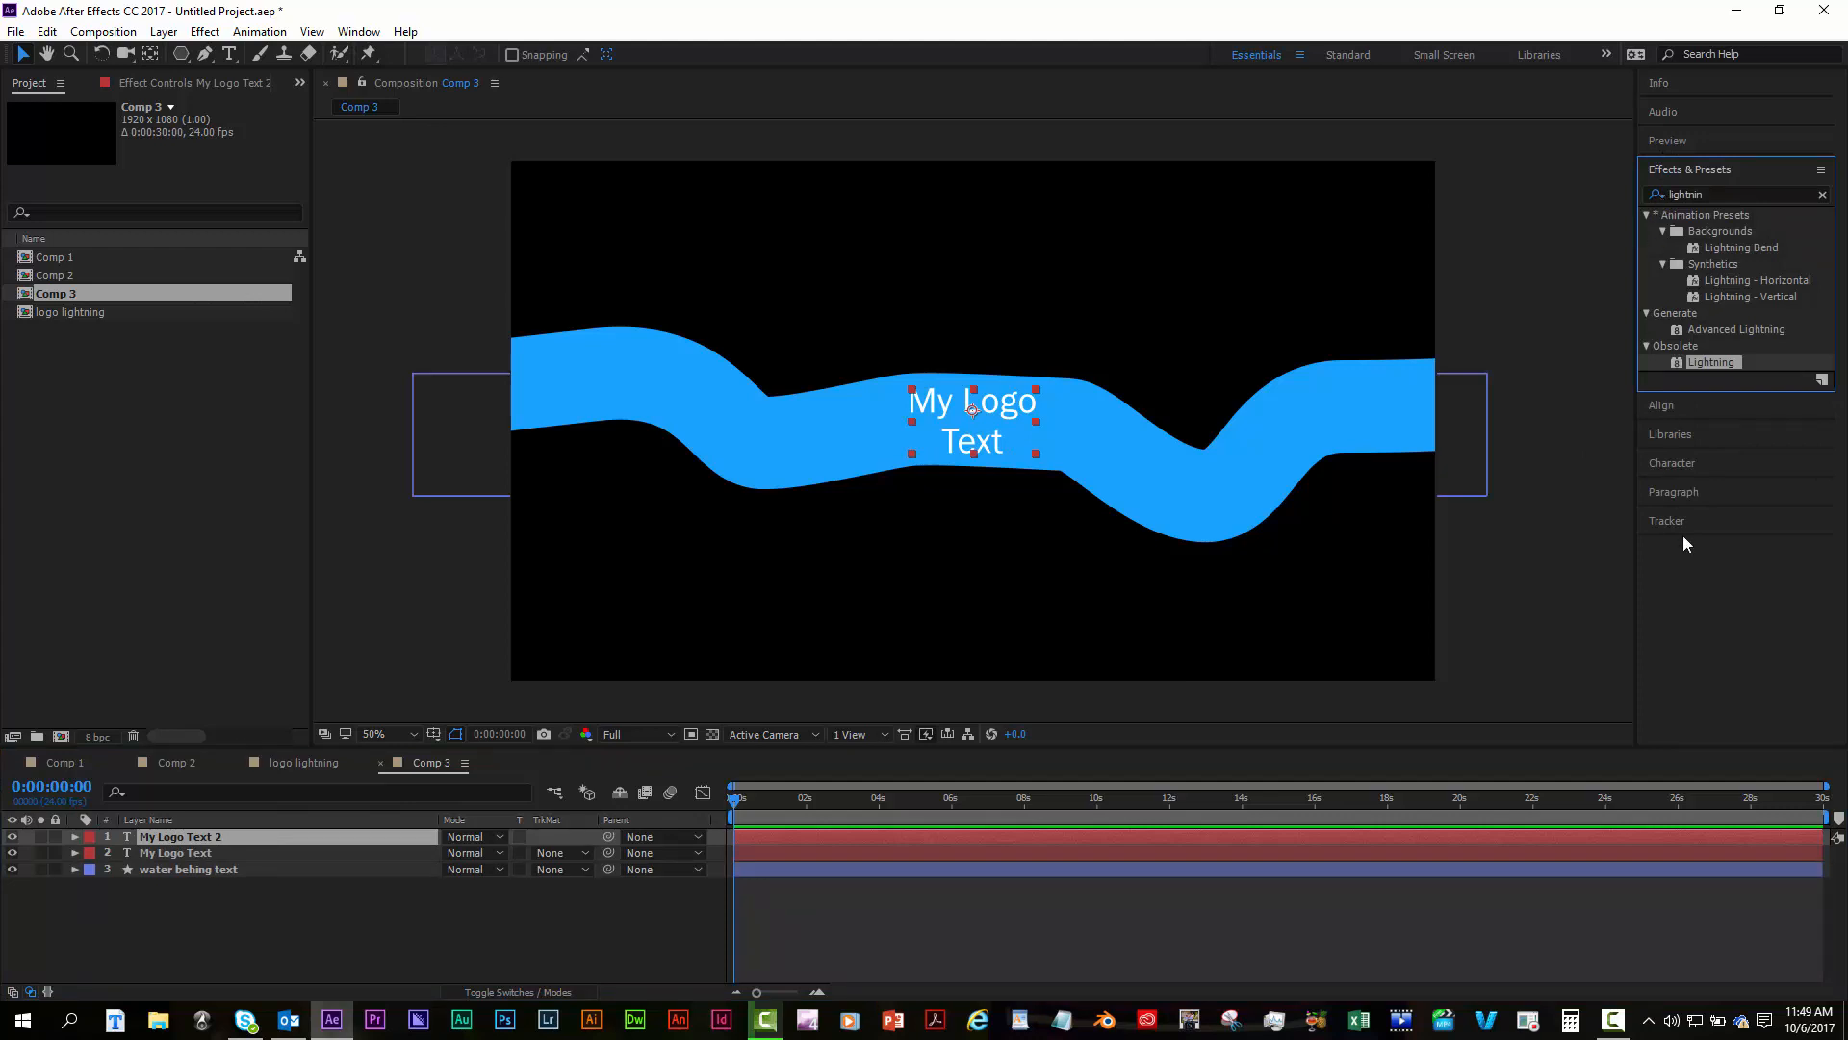
pyautogui.click(1681, 464)
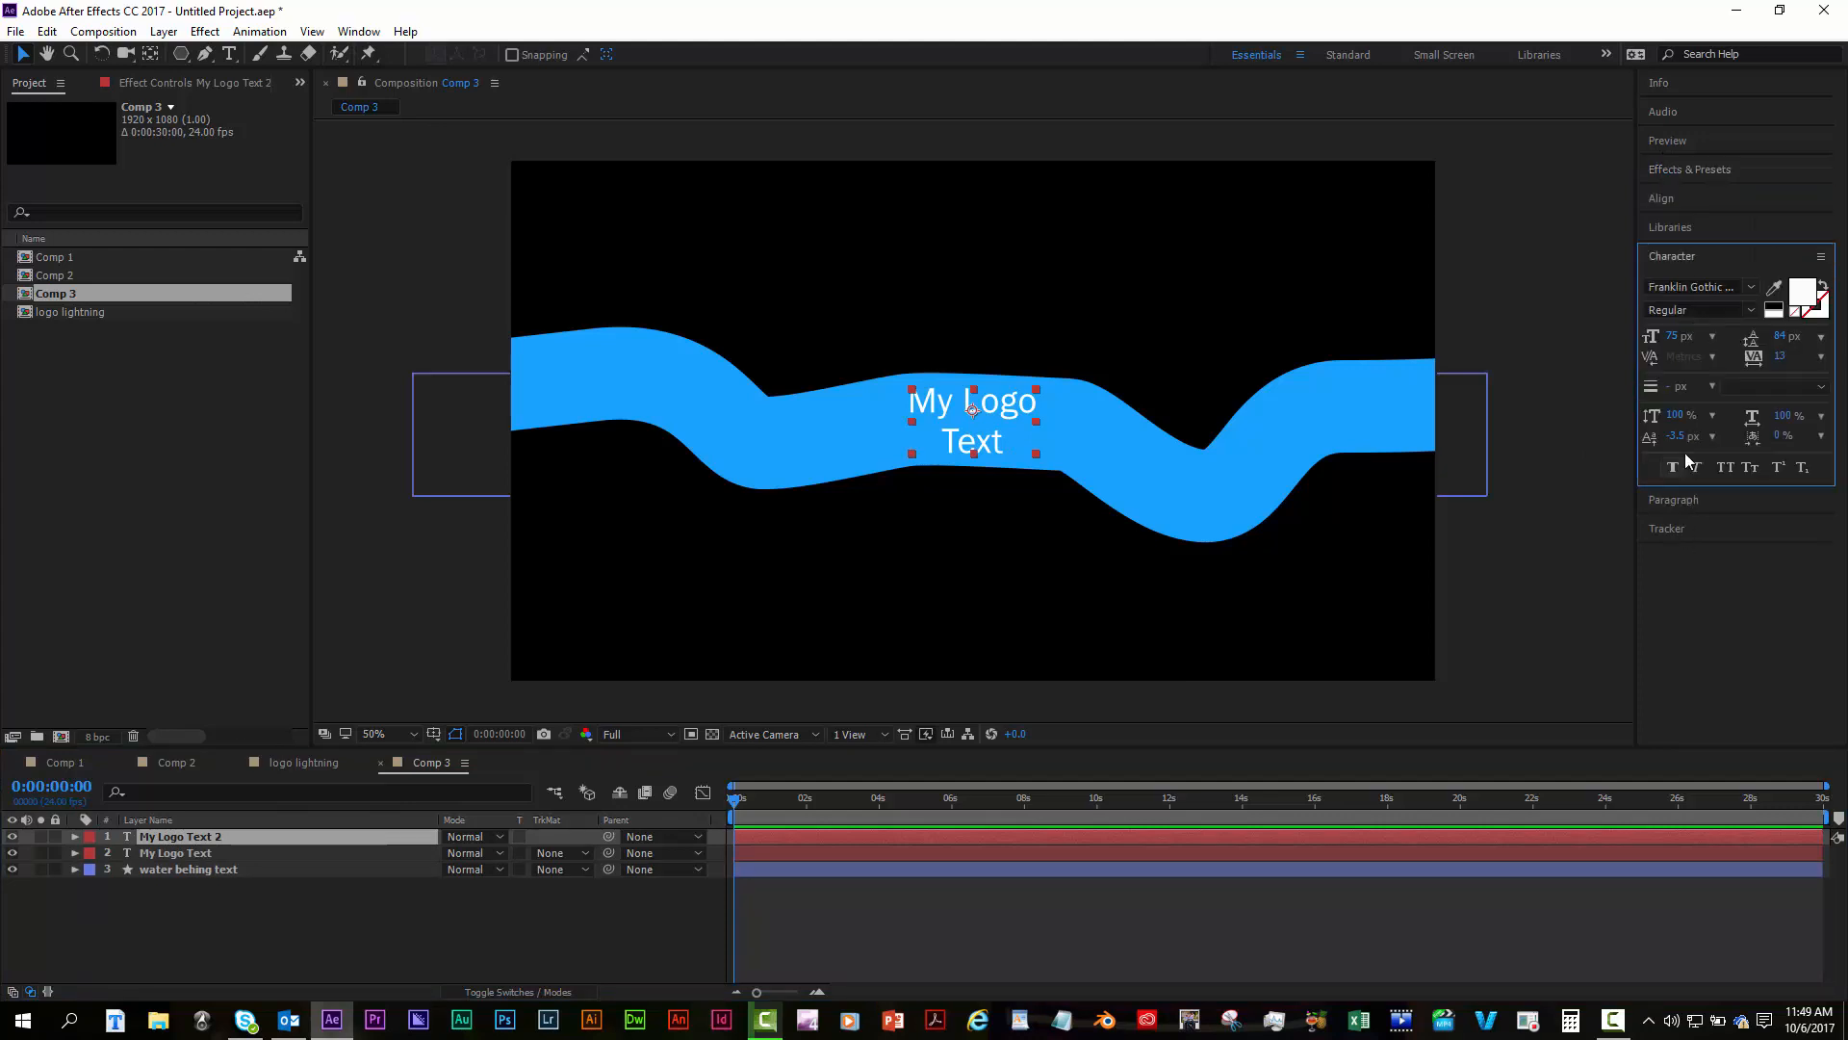
pyautogui.click(1794, 299)
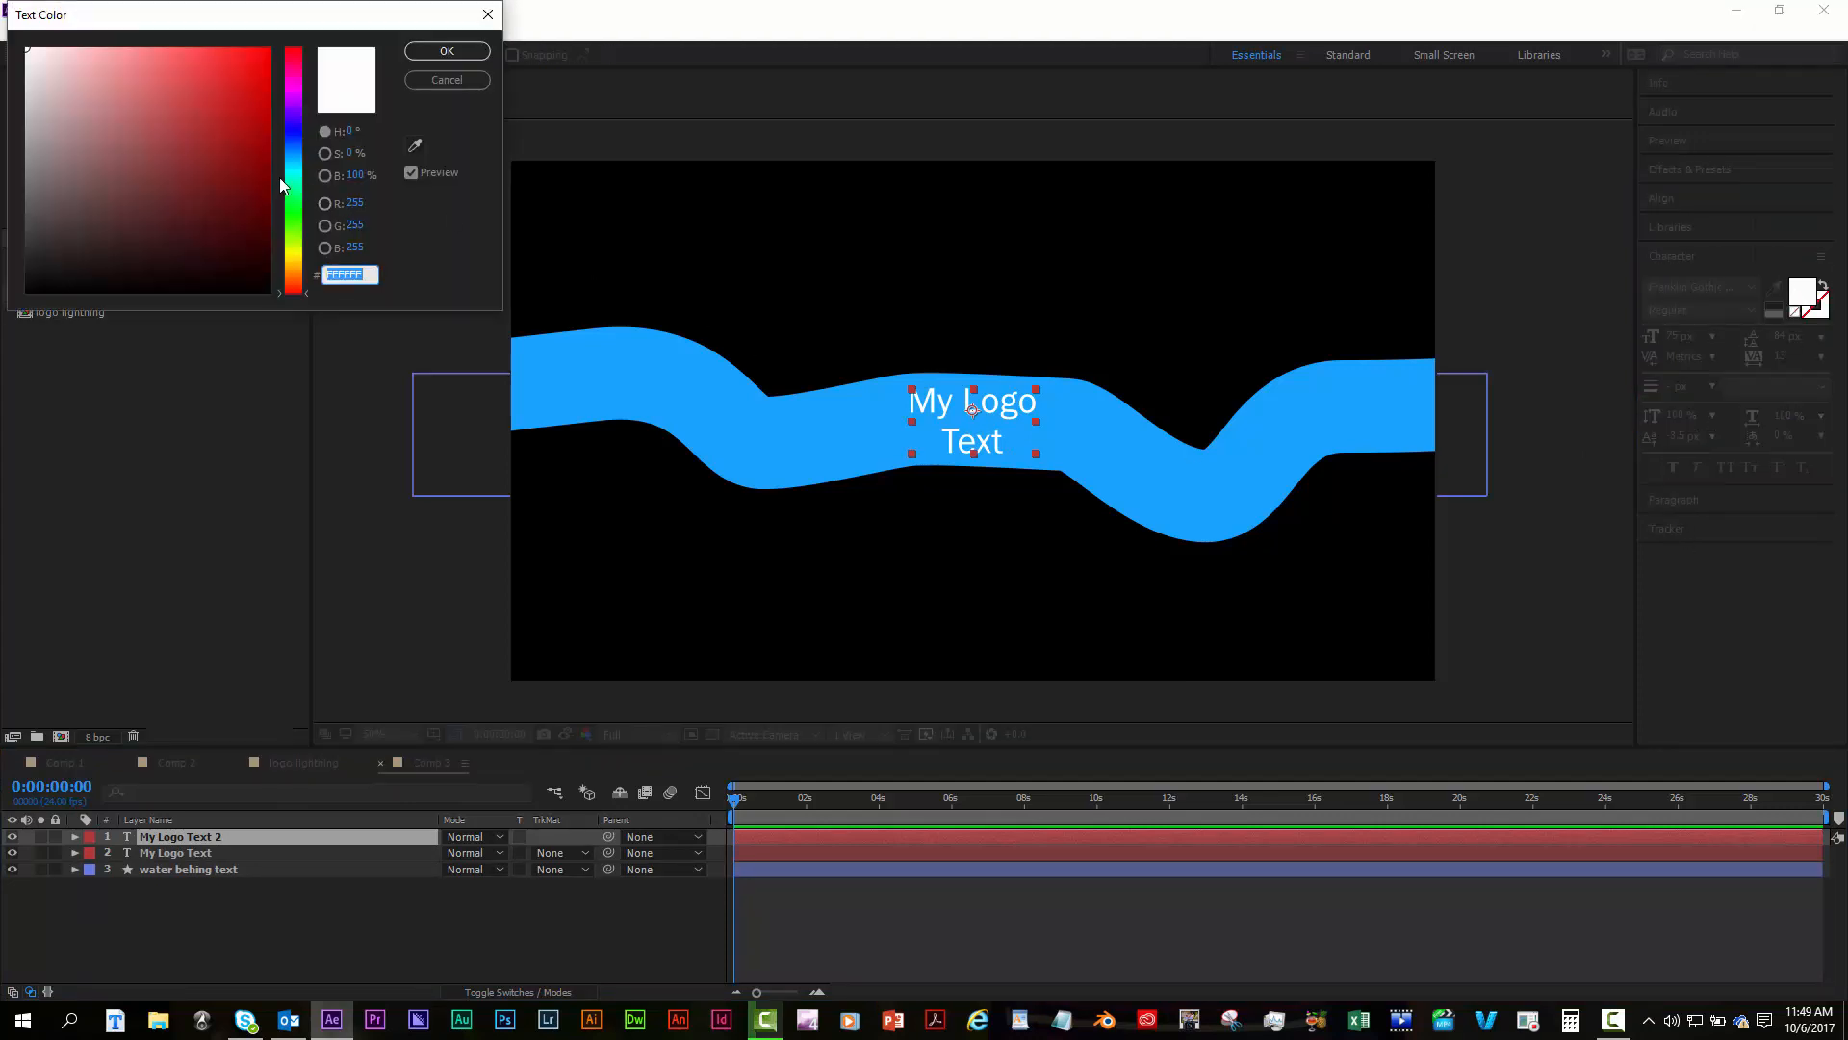
pyautogui.click(297, 136)
pyautogui.click(263, 115)
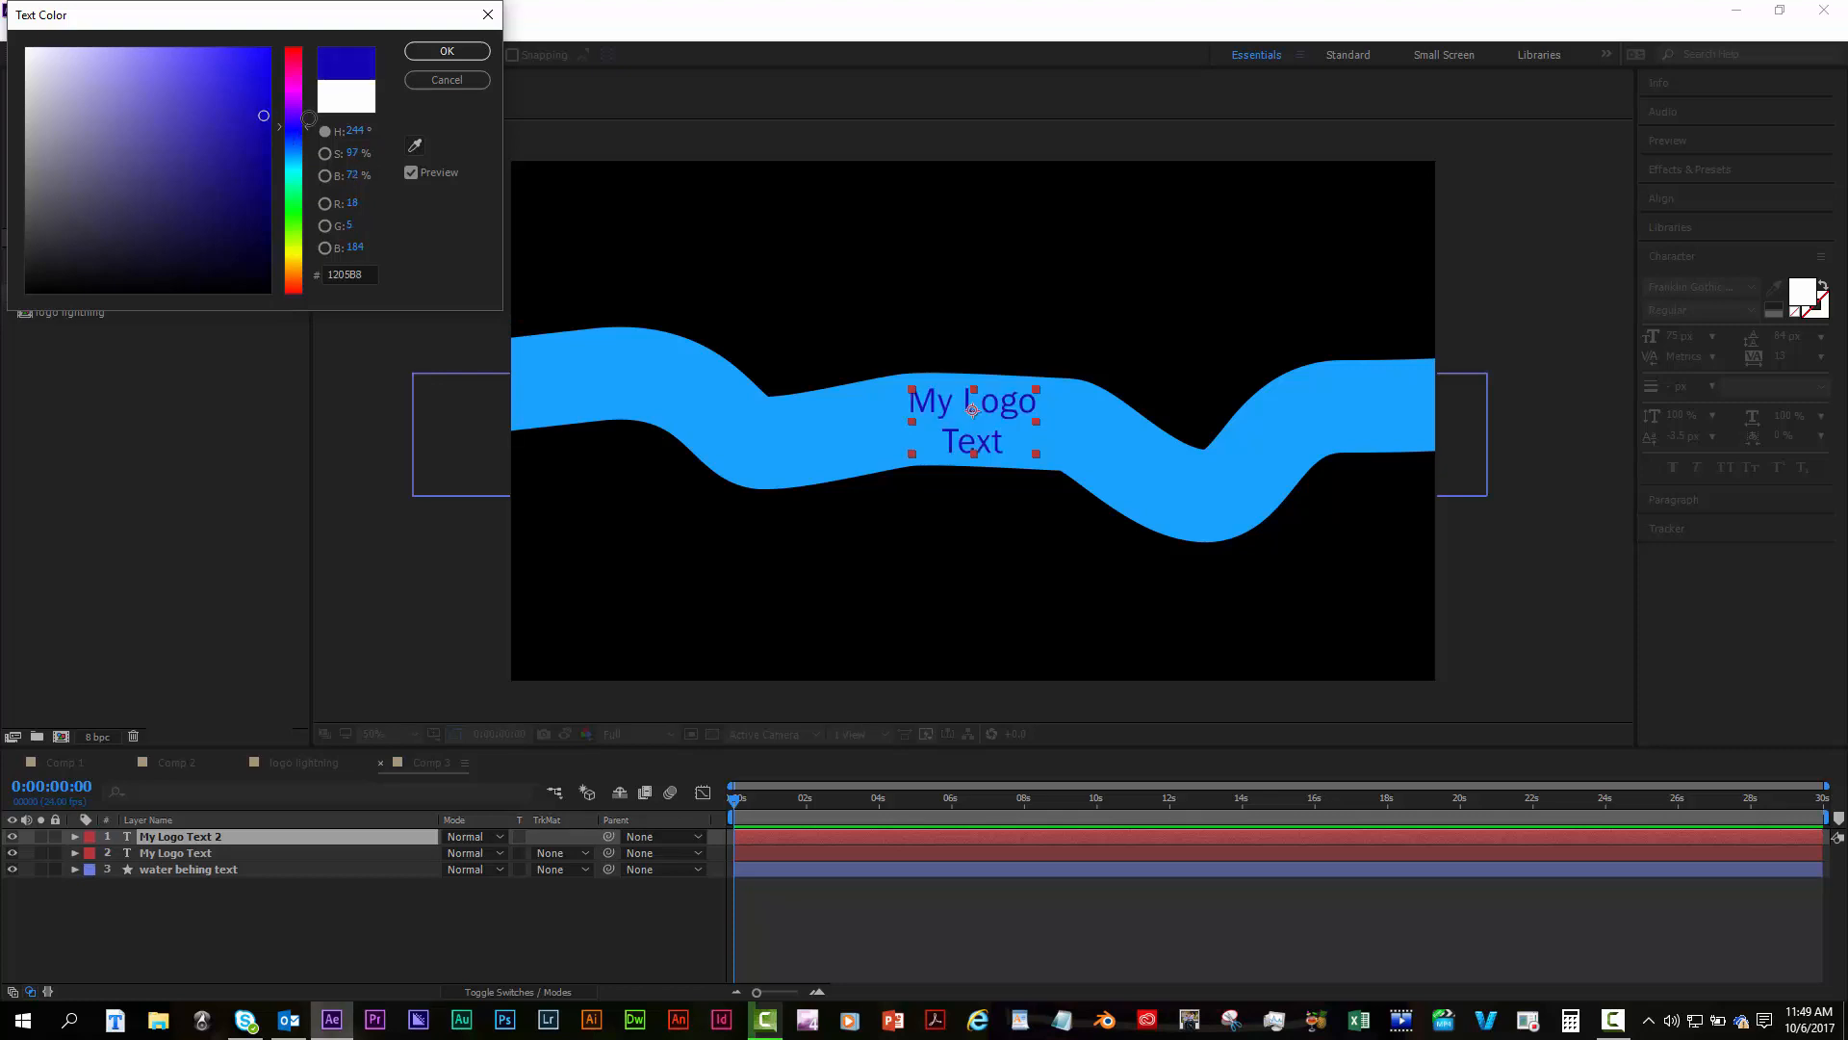
pyautogui.click(462, 59)
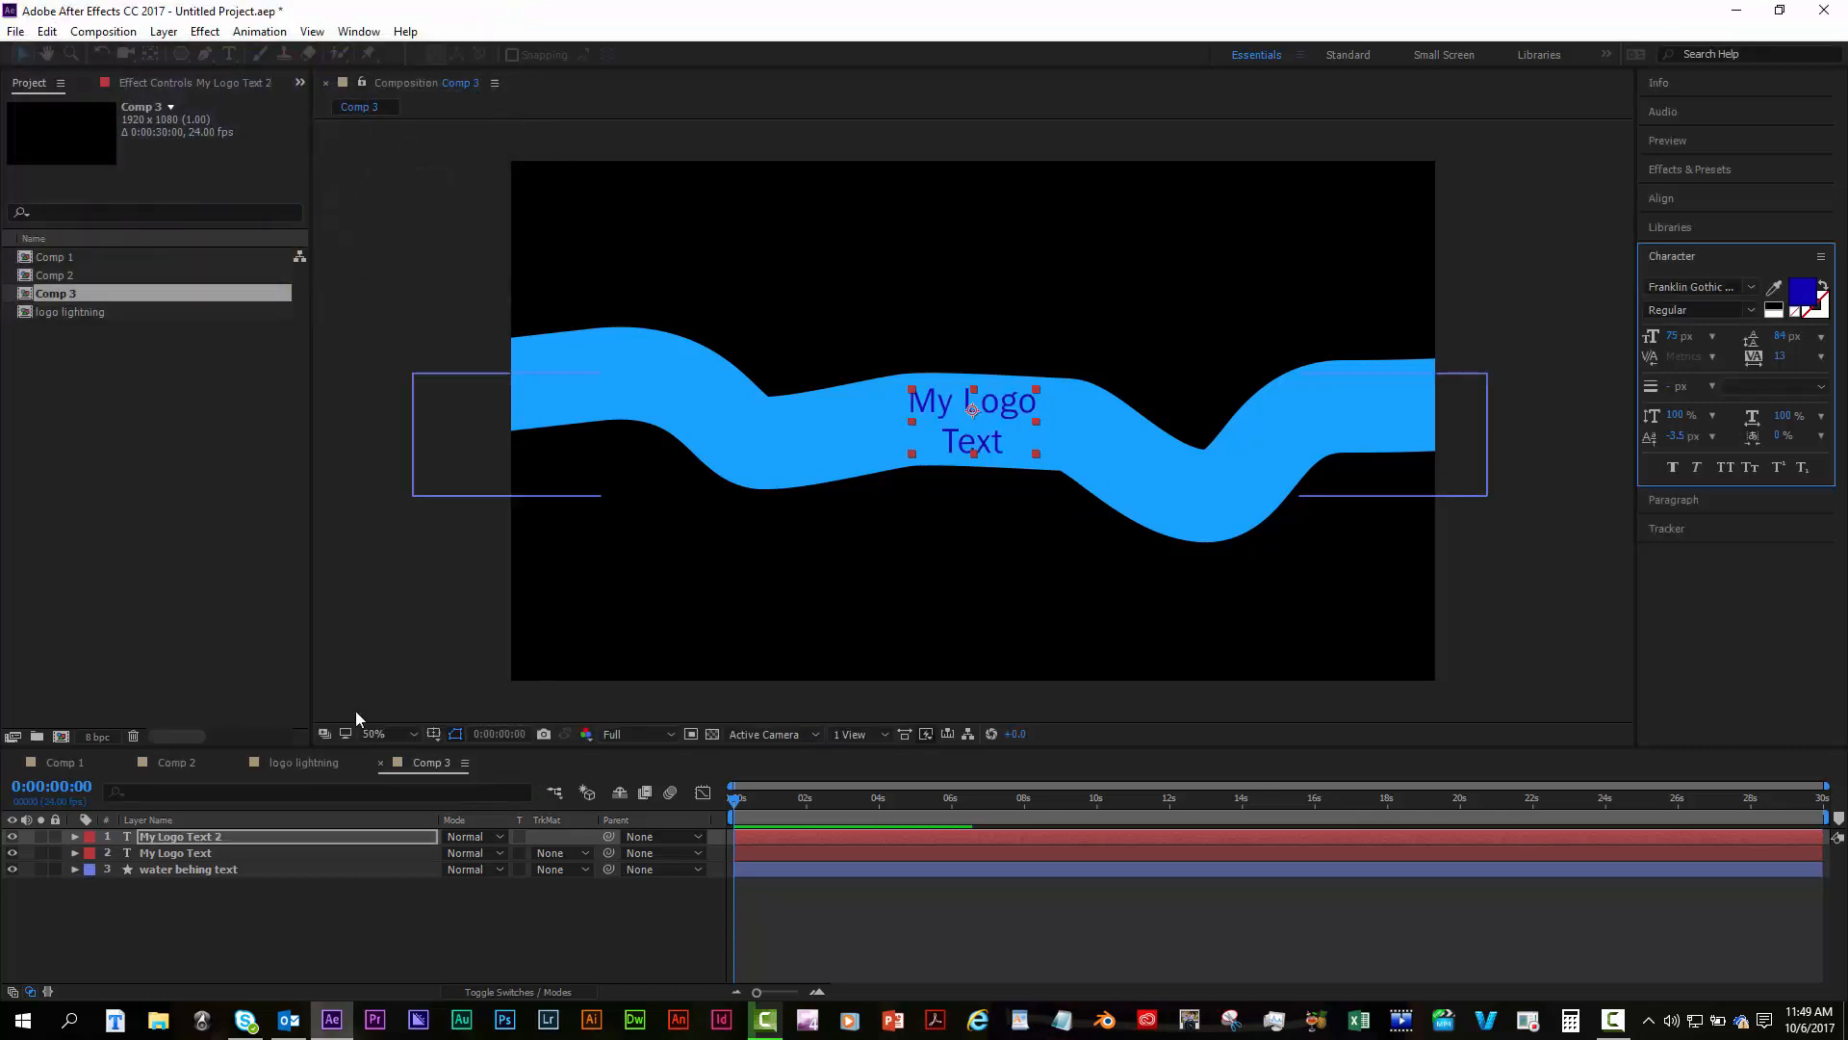
pyautogui.click(192, 894)
# Add a Trim Paths operator to the "water behing text" layer and expand its properties.
pyautogui.click(191, 874)
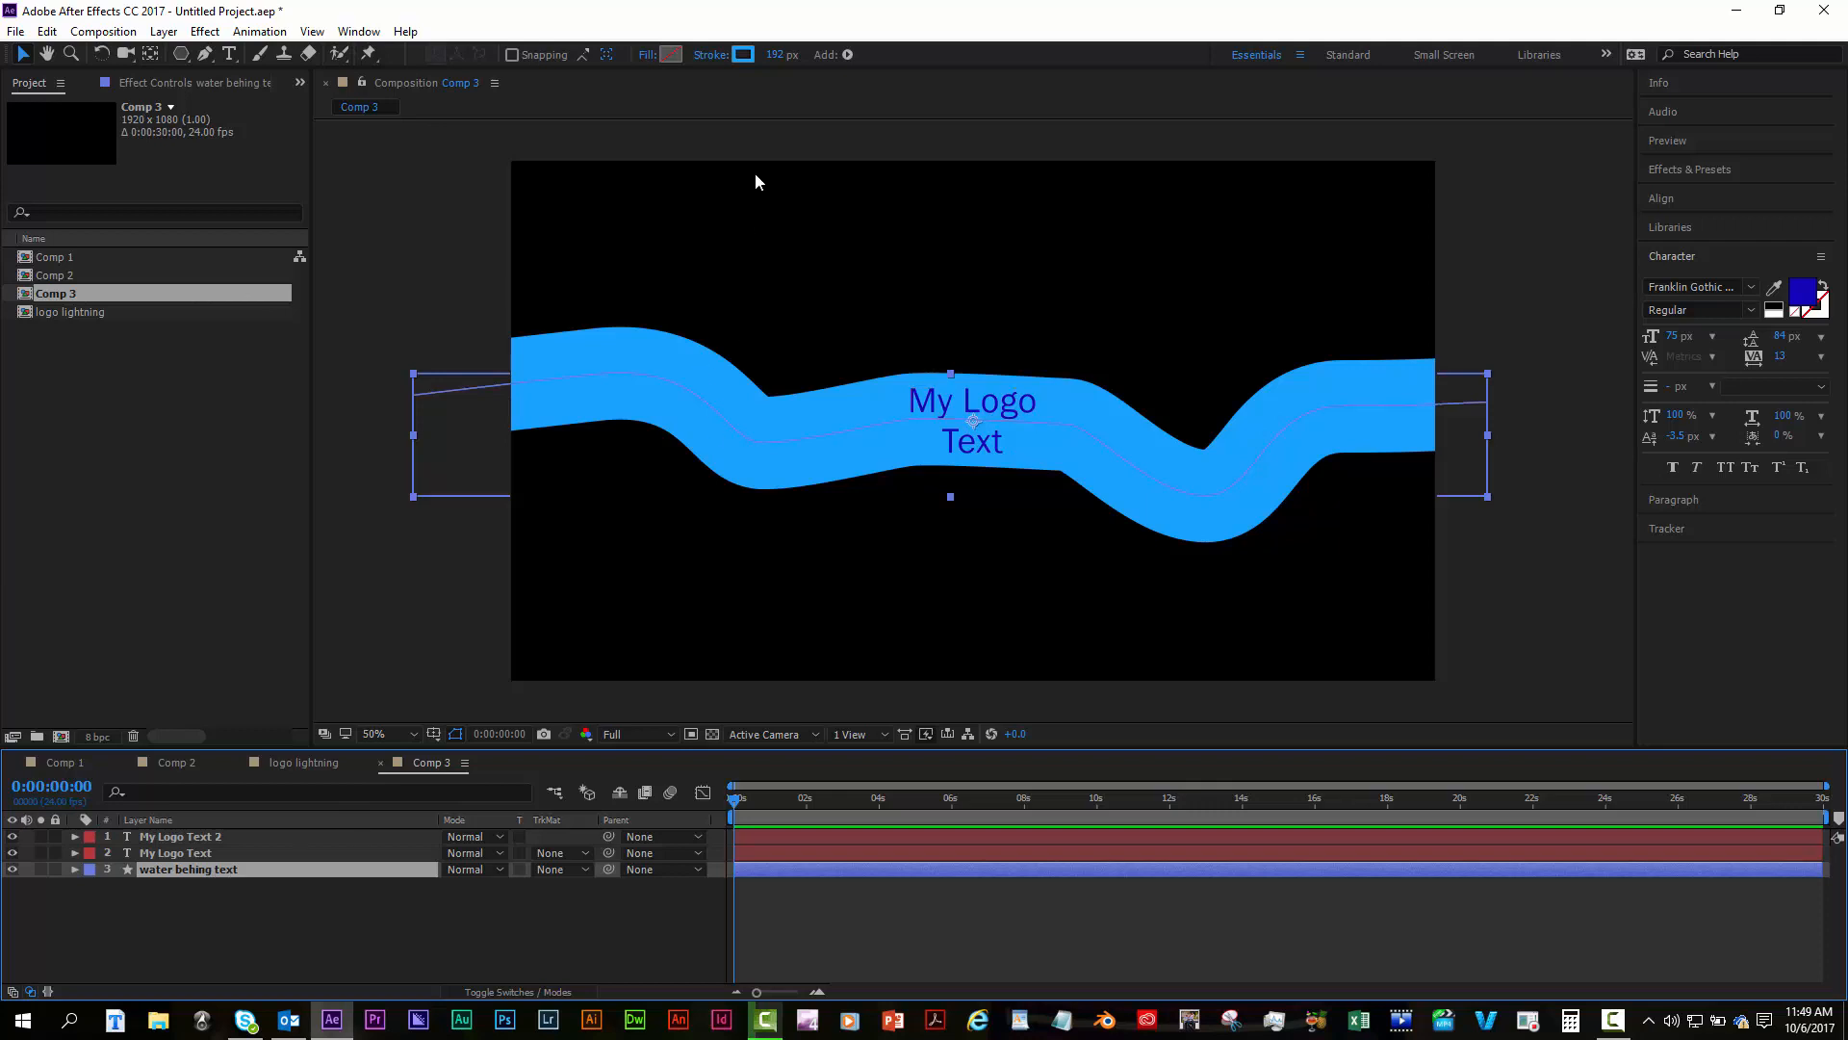
pyautogui.click(847, 55)
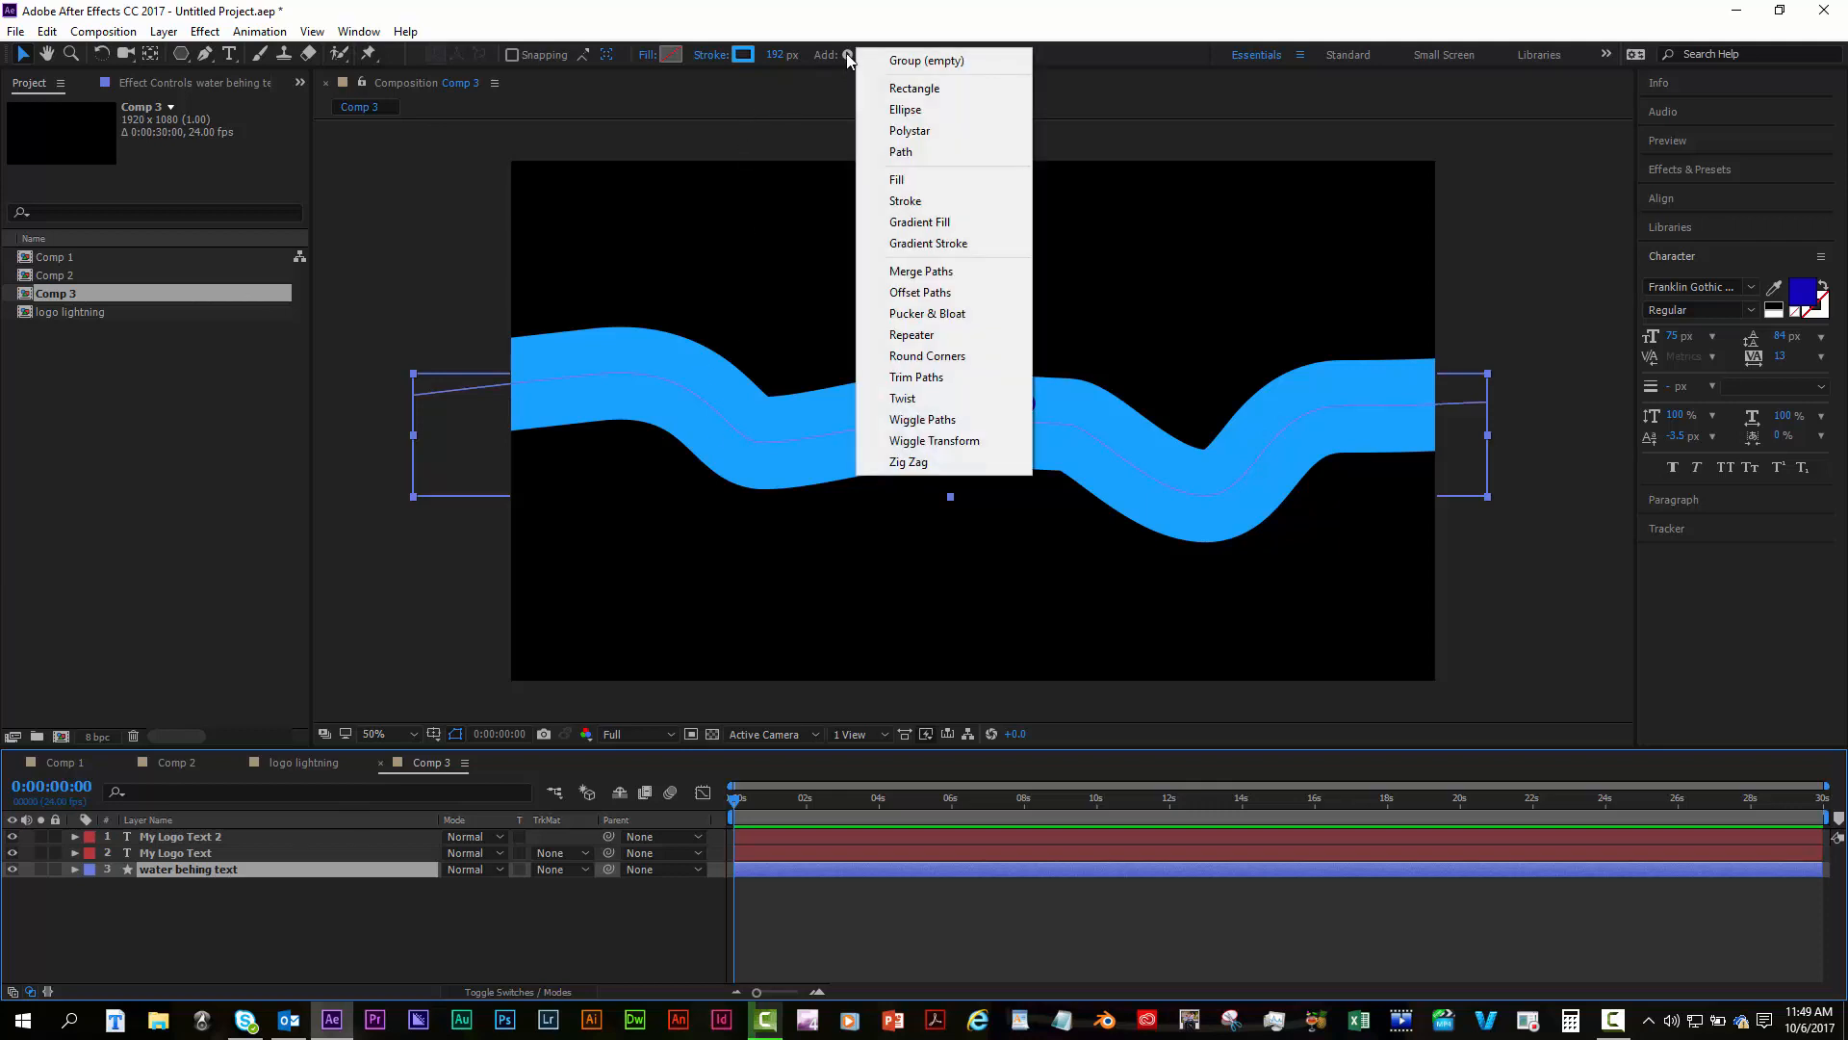
pyautogui.click(914, 377)
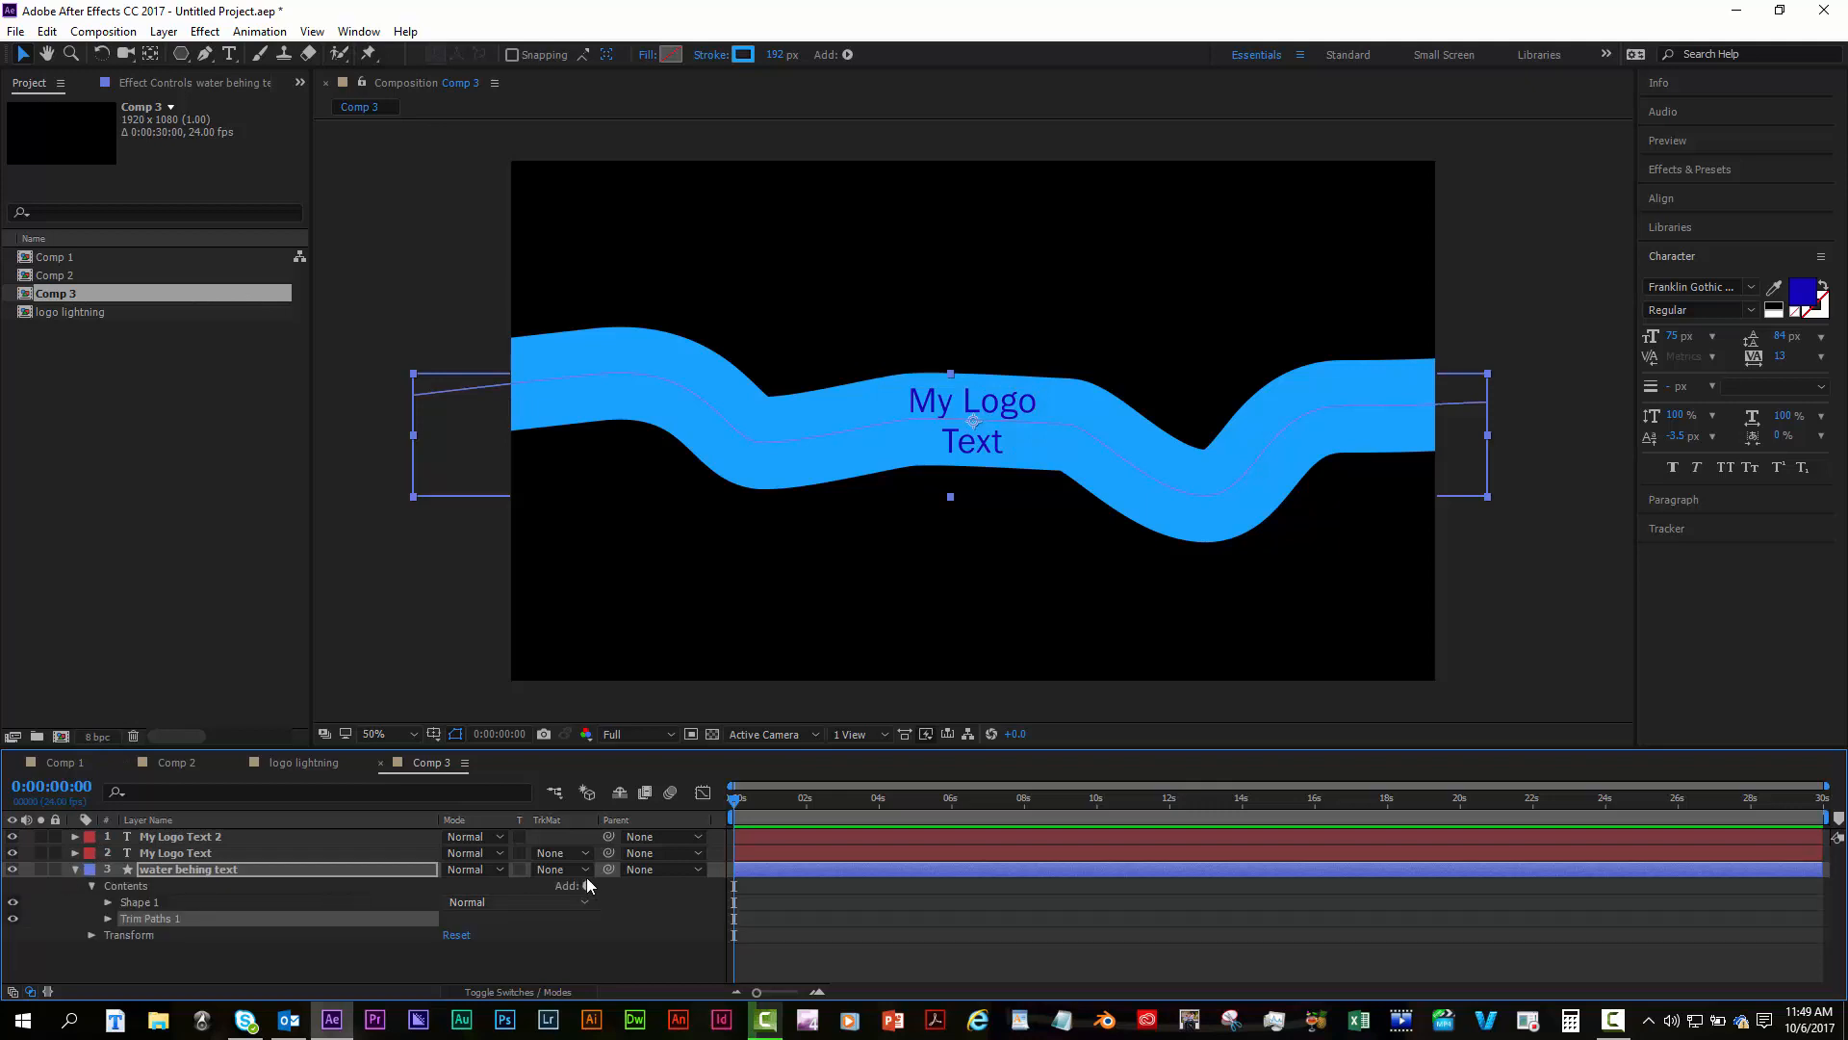
pyautogui.click(108, 918)
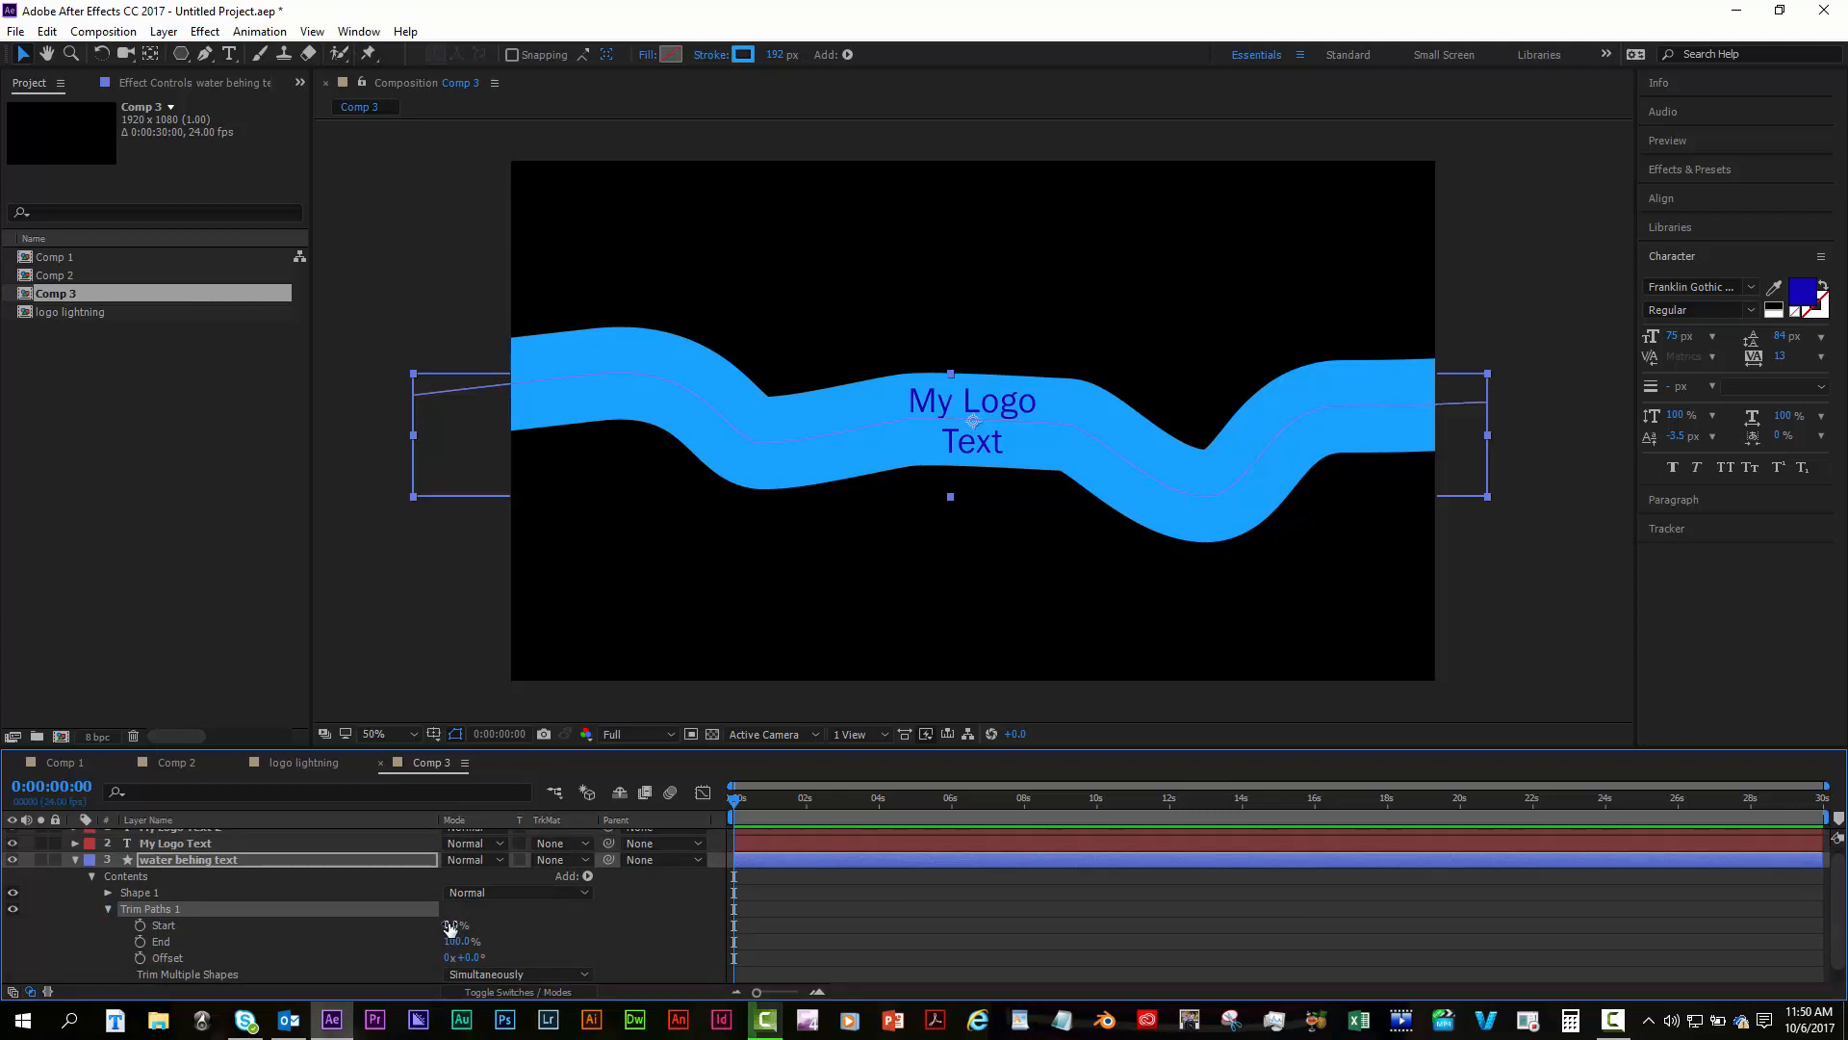
# Try out the Trim Paths Start value and return it to 0%, then set End to 0% and keyframe it at 0:00:00:00.
pyautogui.moveTo(450, 927); pyautogui.dragTo(489, 921)
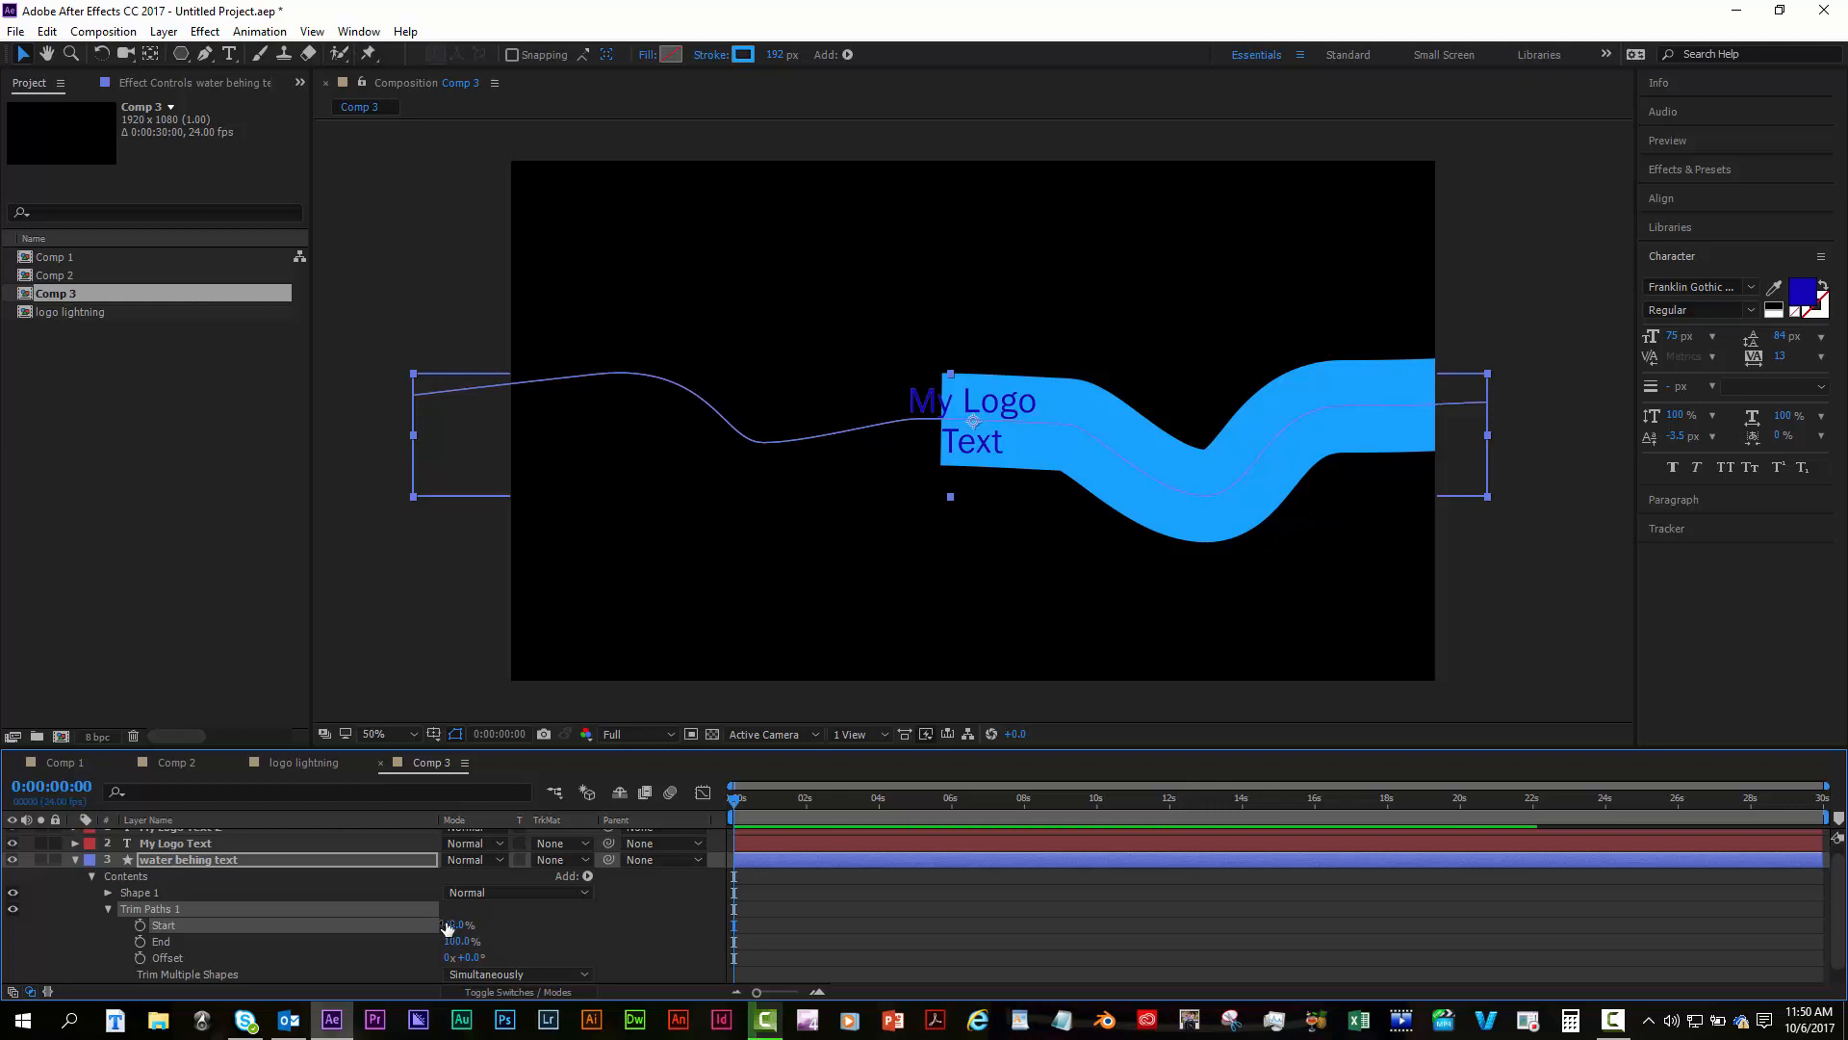
pyautogui.moveTo(446, 924)
pyautogui.mouseDown()
pyautogui.moveTo(363, 922)
pyautogui.moveTo(447, 941)
pyautogui.moveTo(341, 939)
pyautogui.mouseUp()
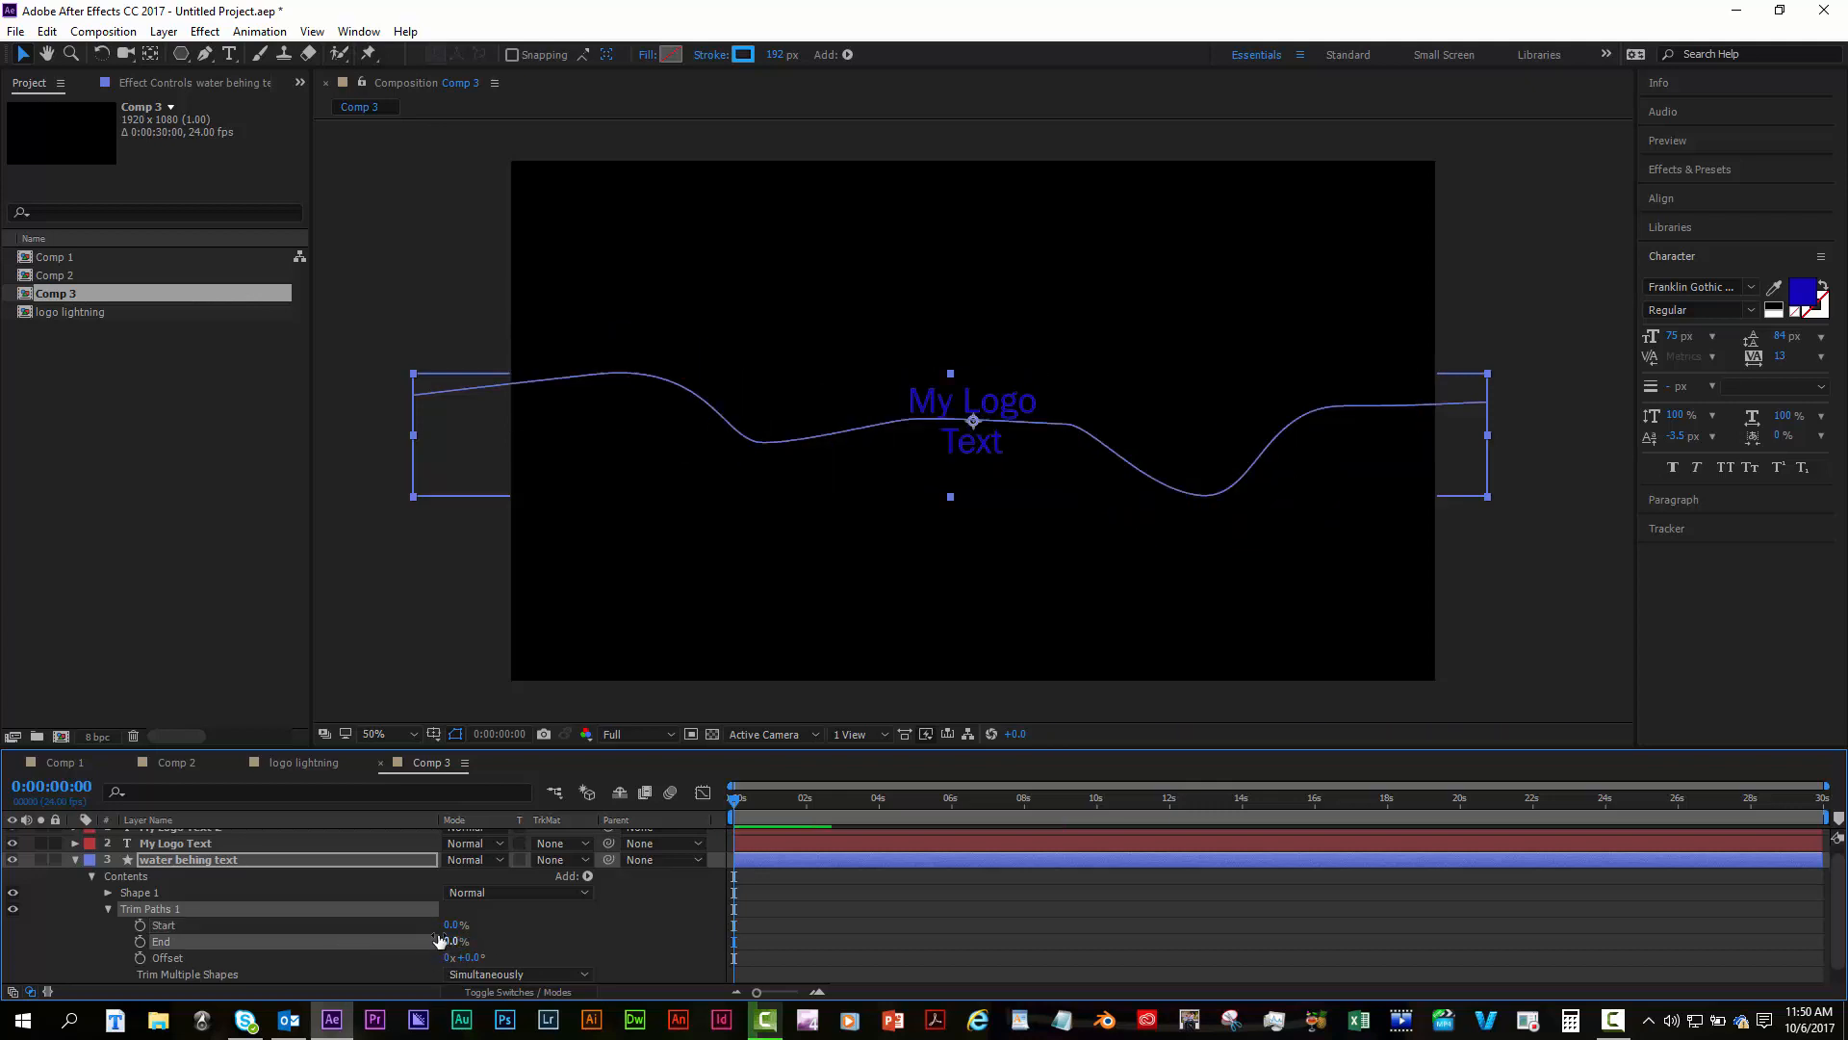
pyautogui.click(140, 943)
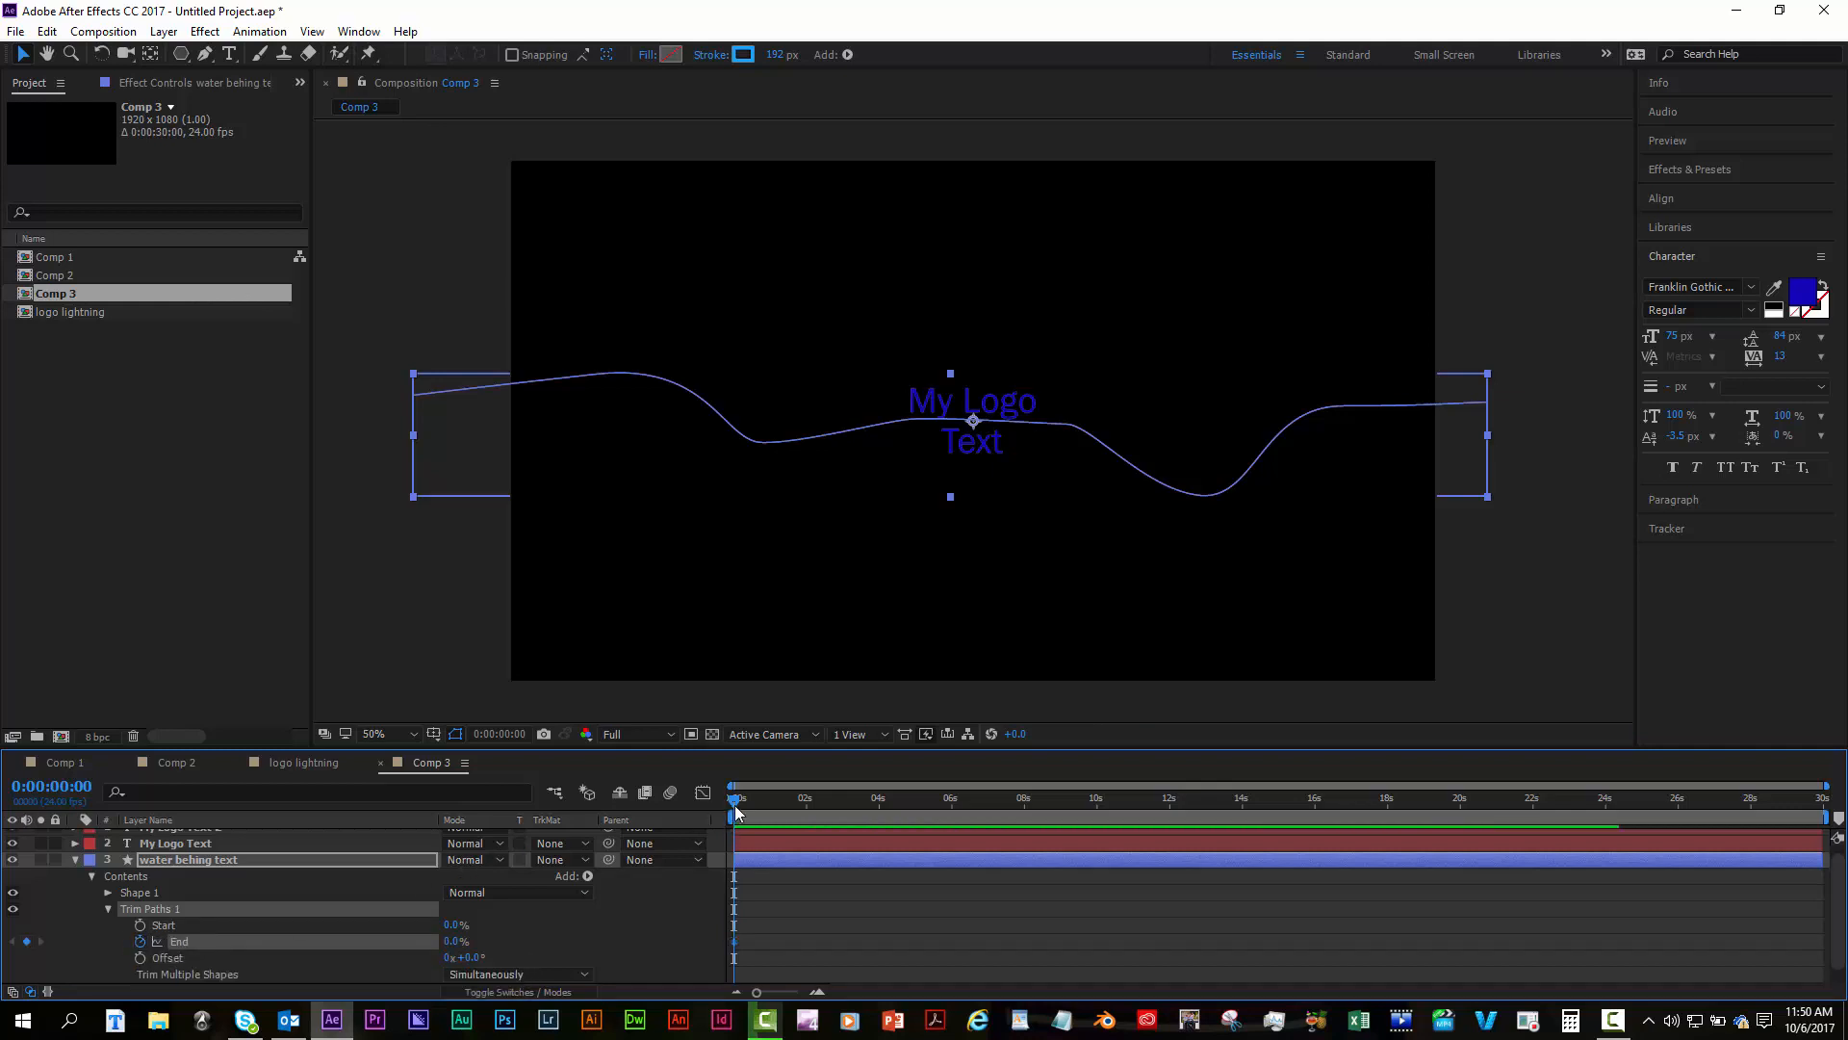
# Set the Trim Paths End to 100% at 0:00:02:20 and preview the stroke animation.
pyautogui.moveTo(736, 811); pyautogui.dragTo(836, 813)
pyautogui.moveTo(450, 944); pyautogui.dragTo(814, 924)
pyautogui.press('space')
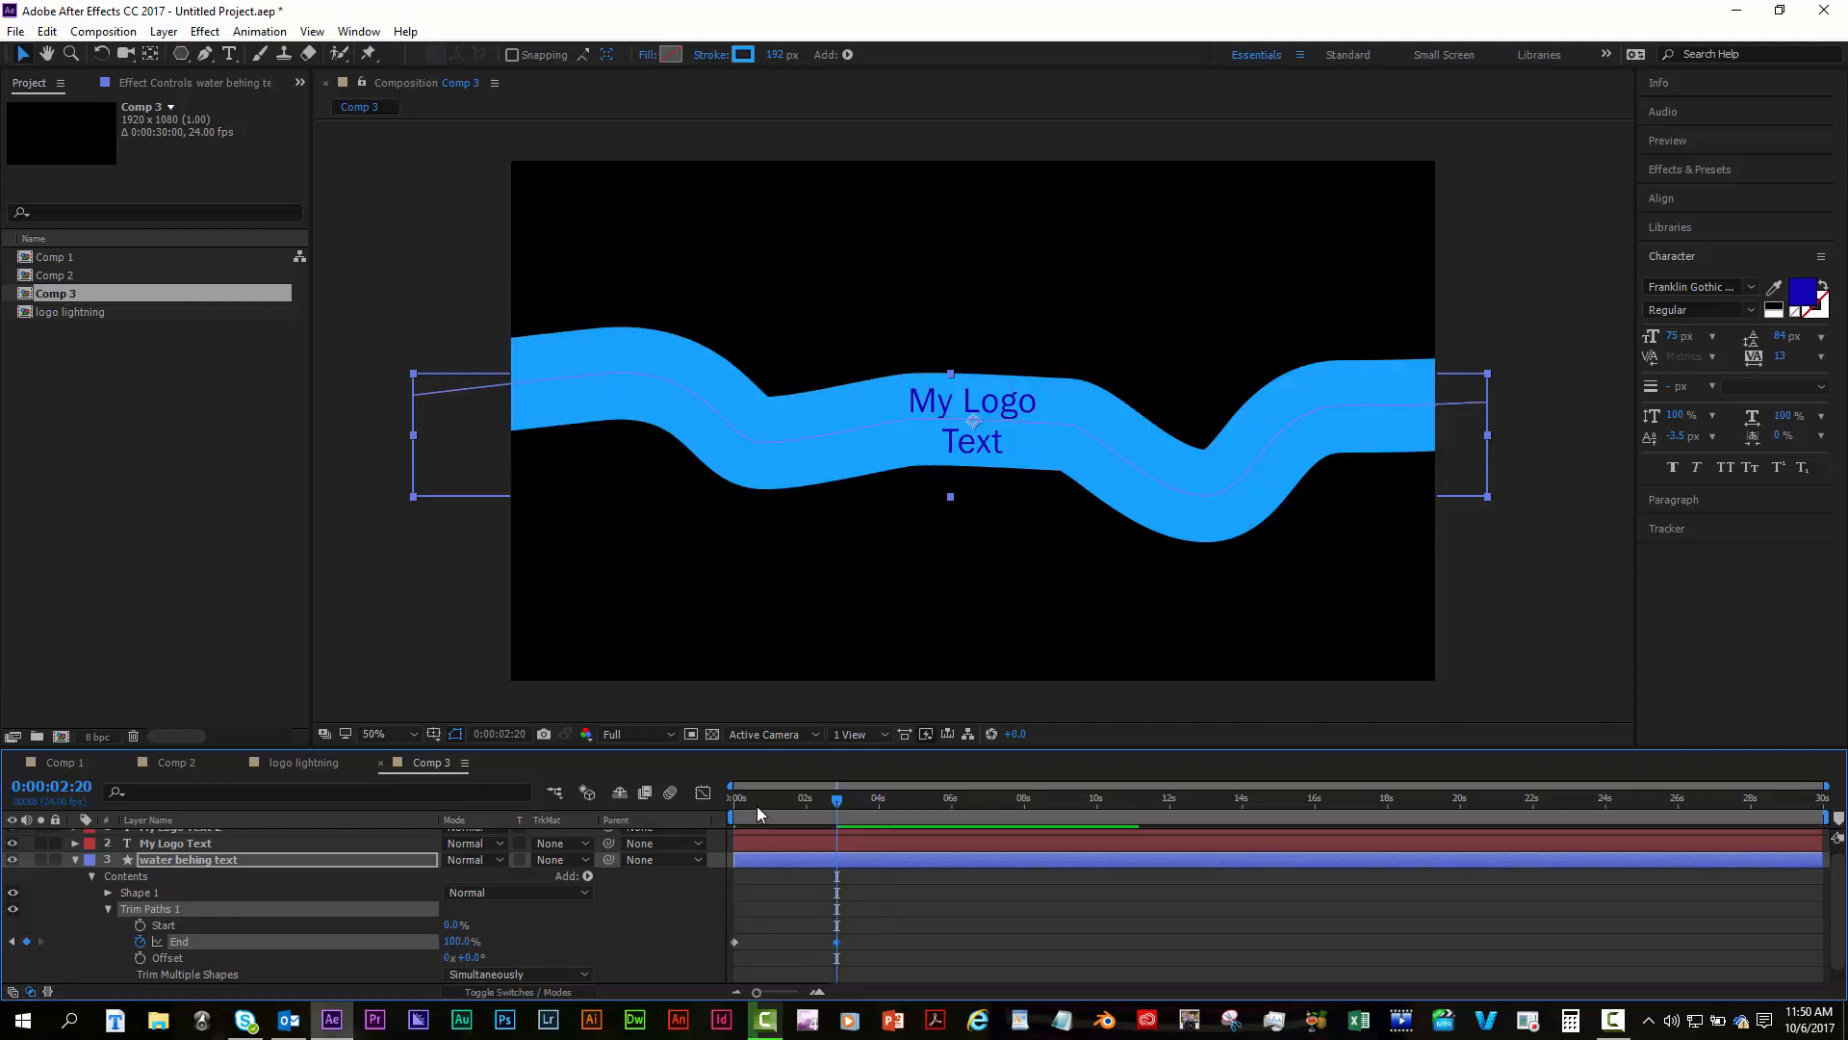
# Scrub through the first three seconds of the composition to check how the stroke passes behind the logo text.
pyautogui.click(731, 806)
pyautogui.moveTo(738, 814); pyautogui.dragTo(865, 807)
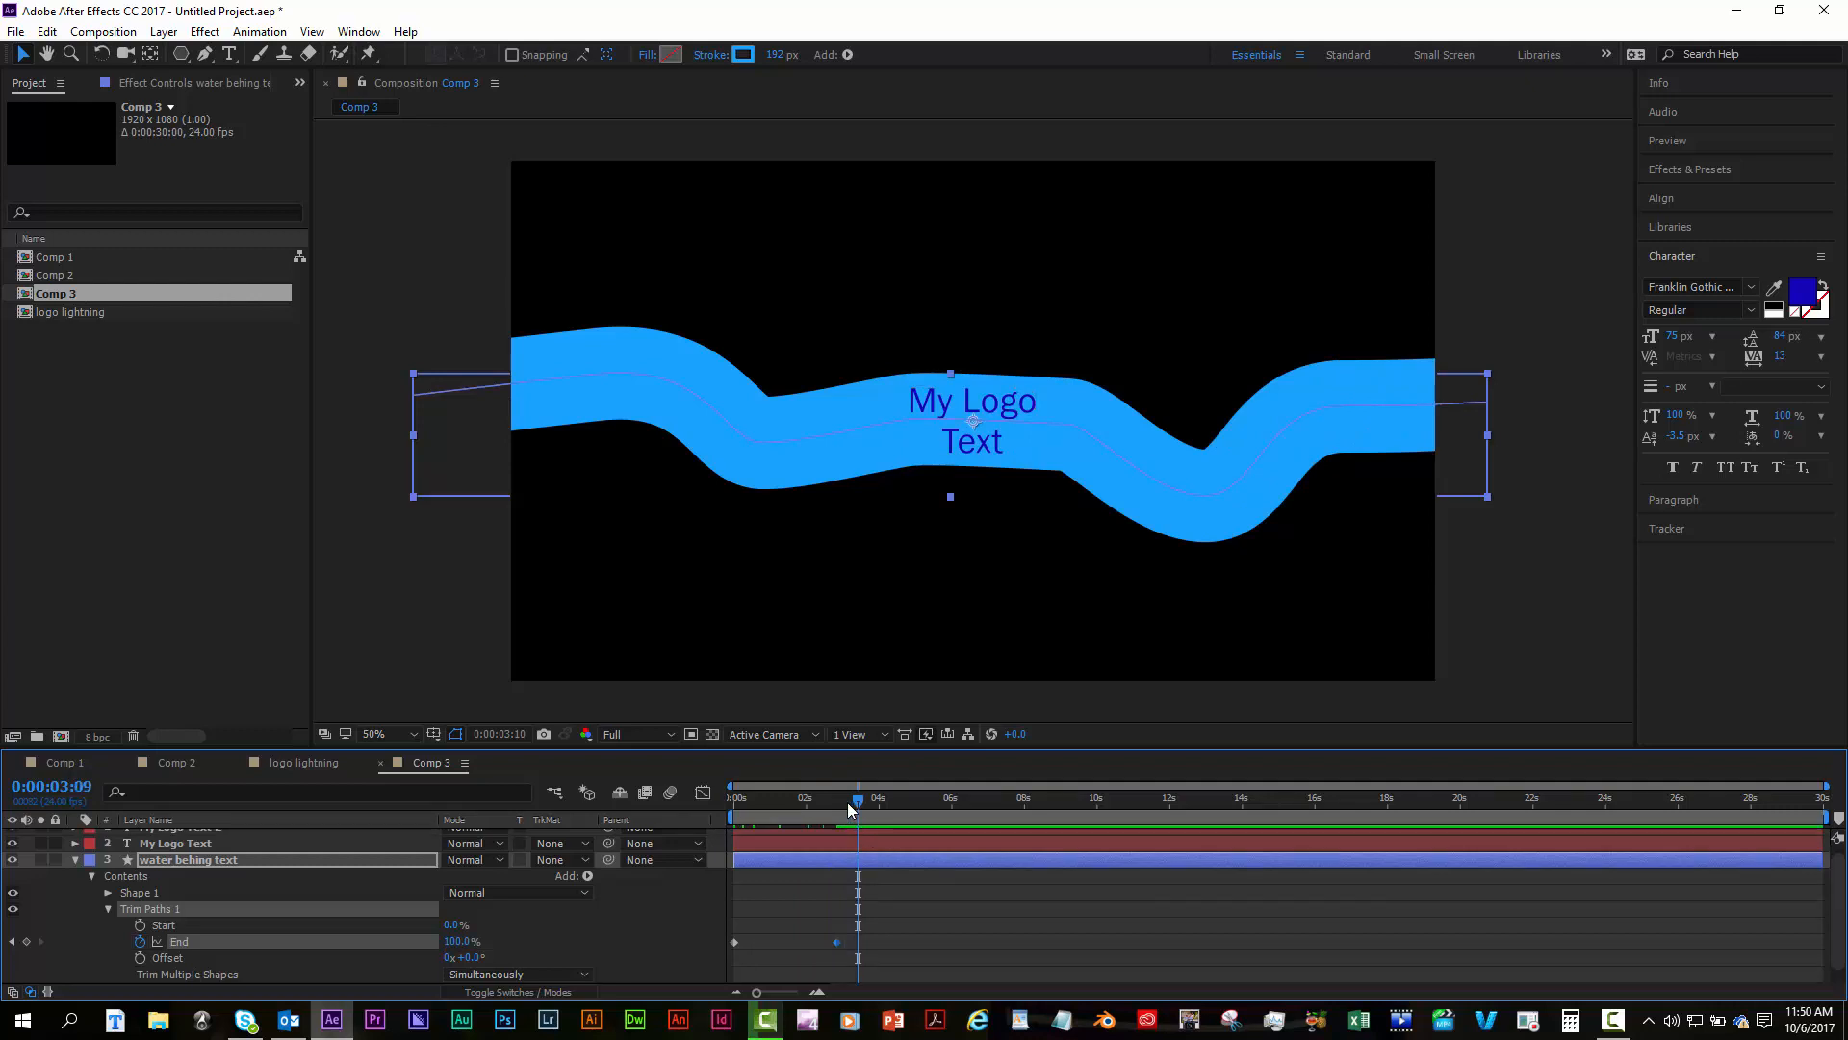
pyautogui.moveTo(847, 801); pyautogui.dragTo(837, 802)
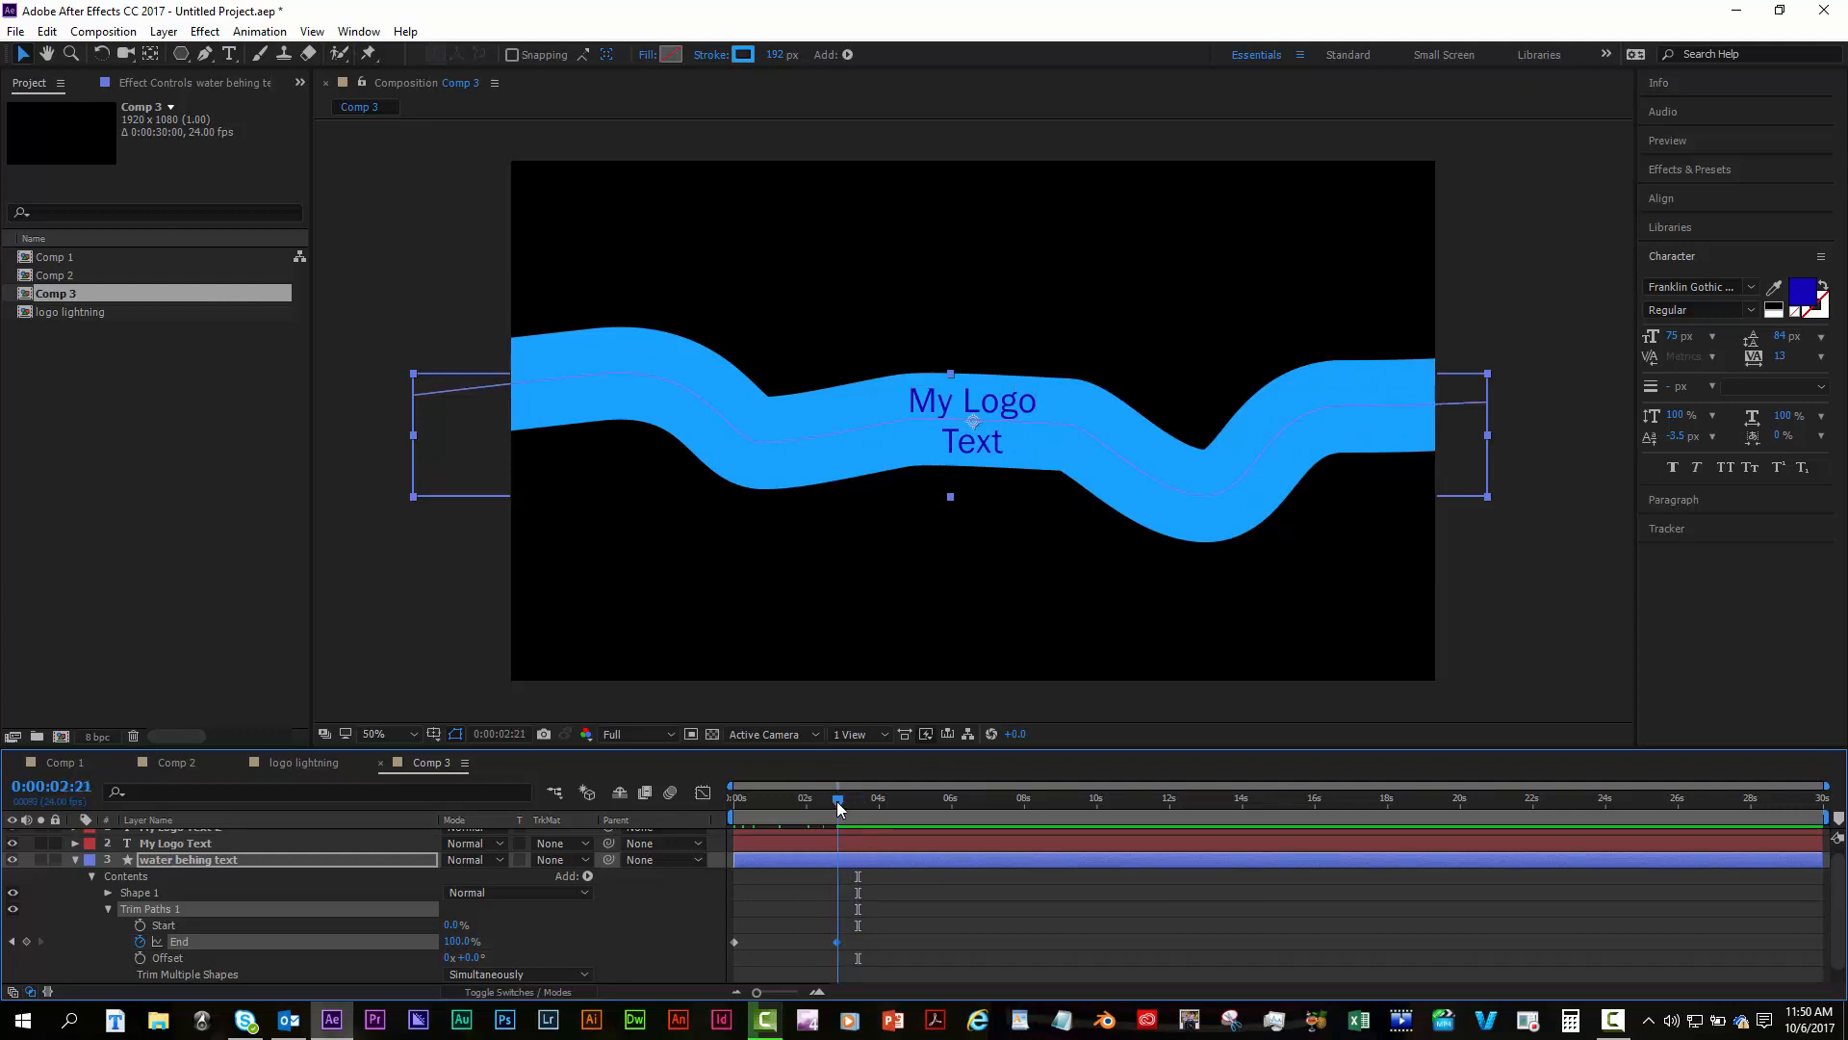
pyautogui.click(804, 863)
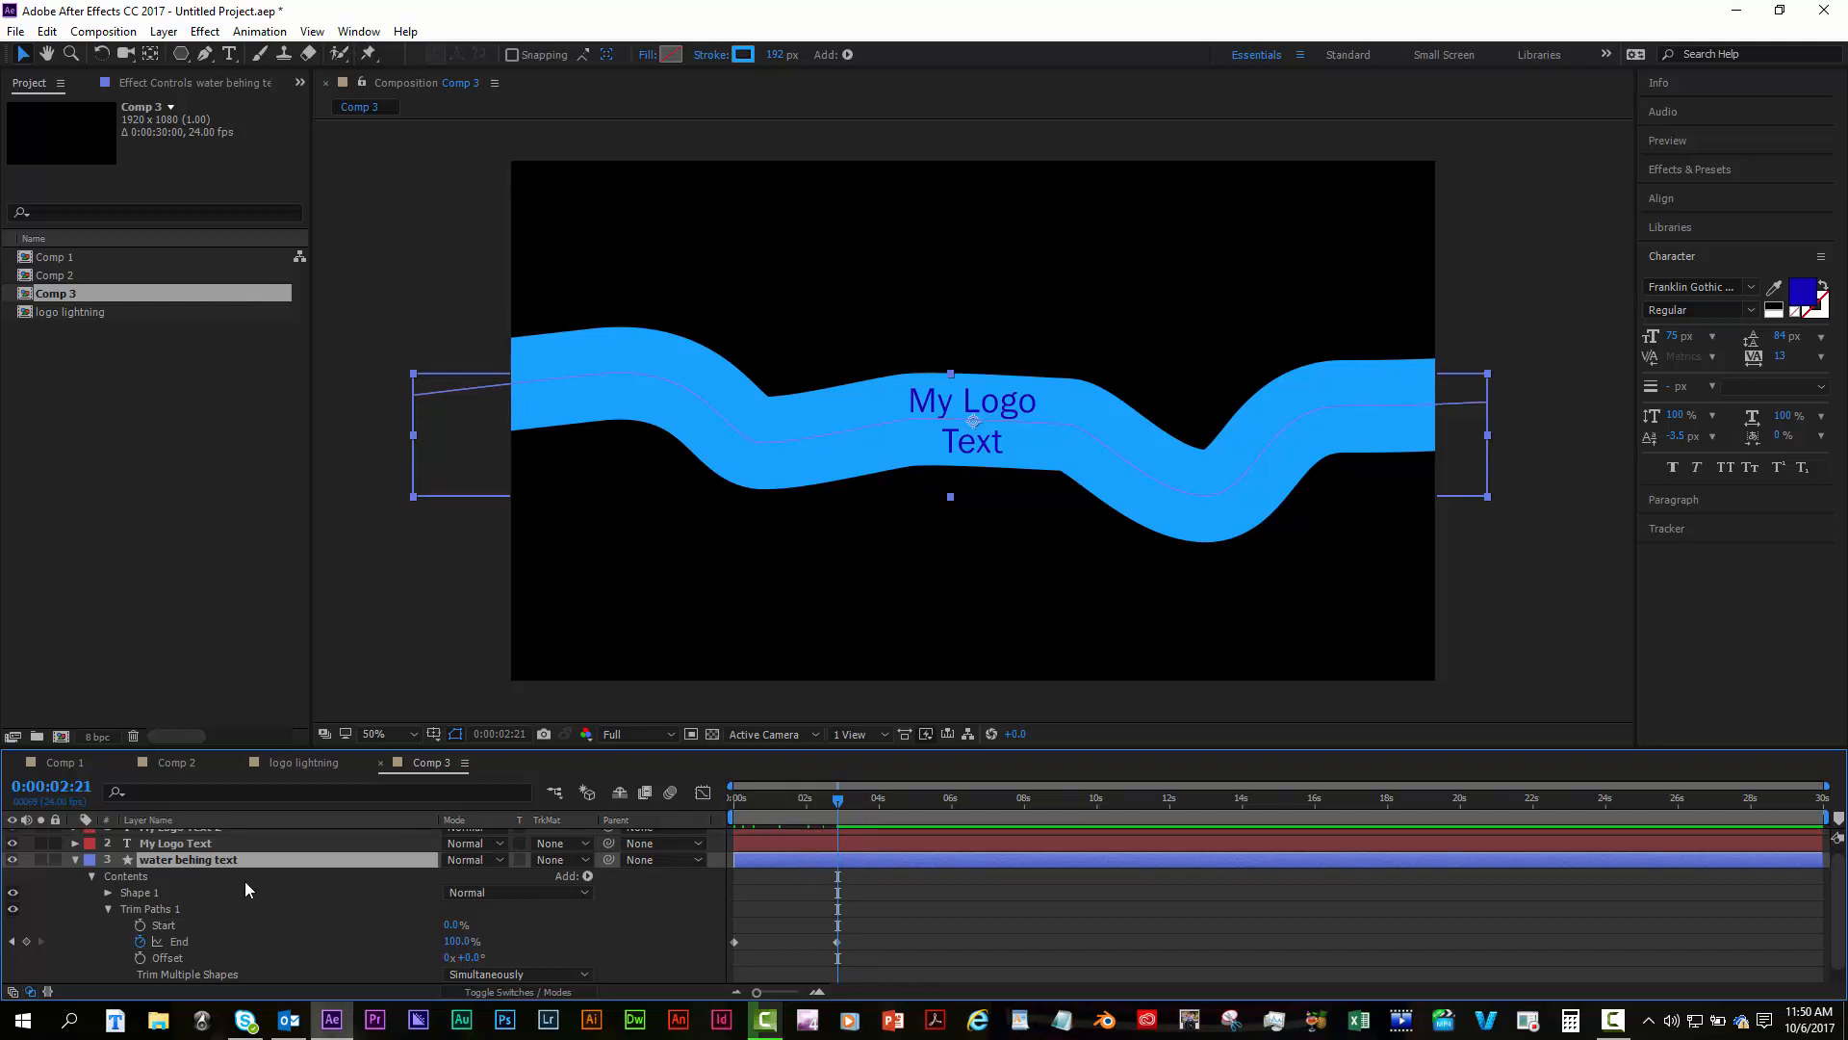
pyautogui.scroll(1, 246, 878)
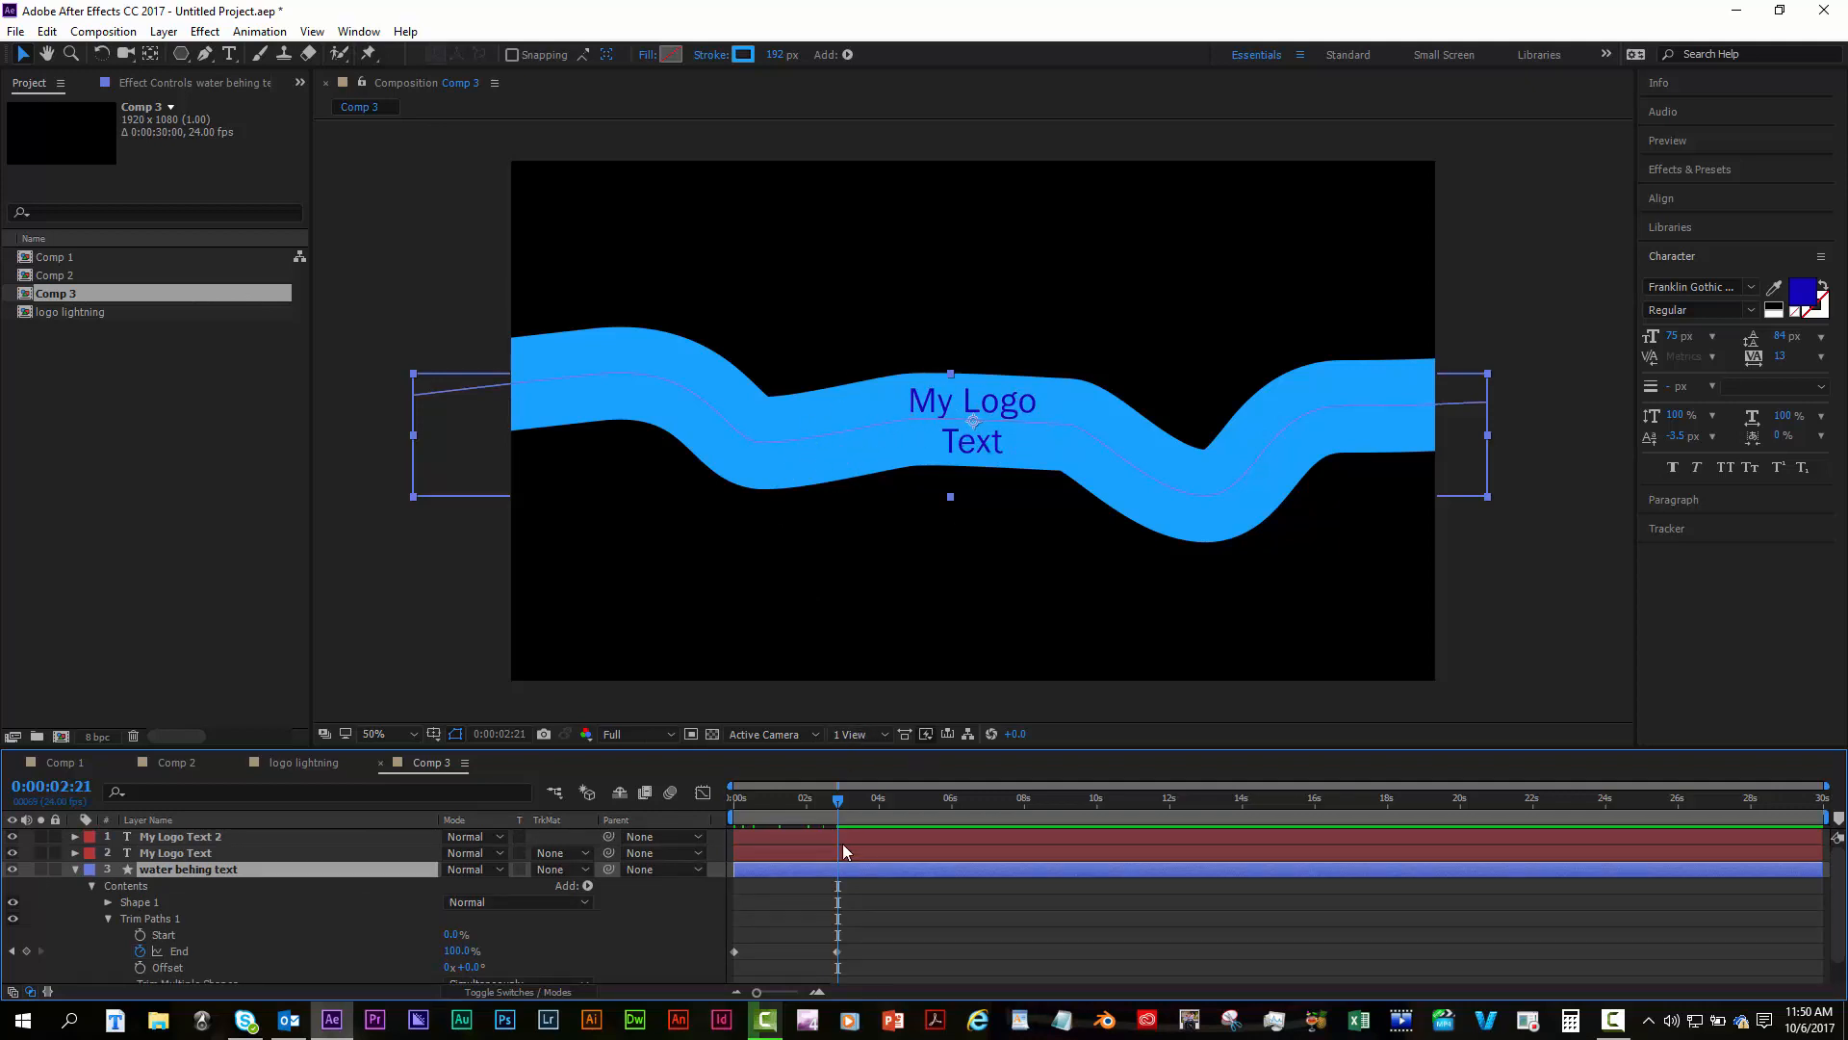
pyautogui.moveTo(840, 800); pyautogui.dragTo(739, 801)
# Apply Easy Ease to both Trim Paths End keyframes of the "water behing text" layer.
pyautogui.click(75, 870)
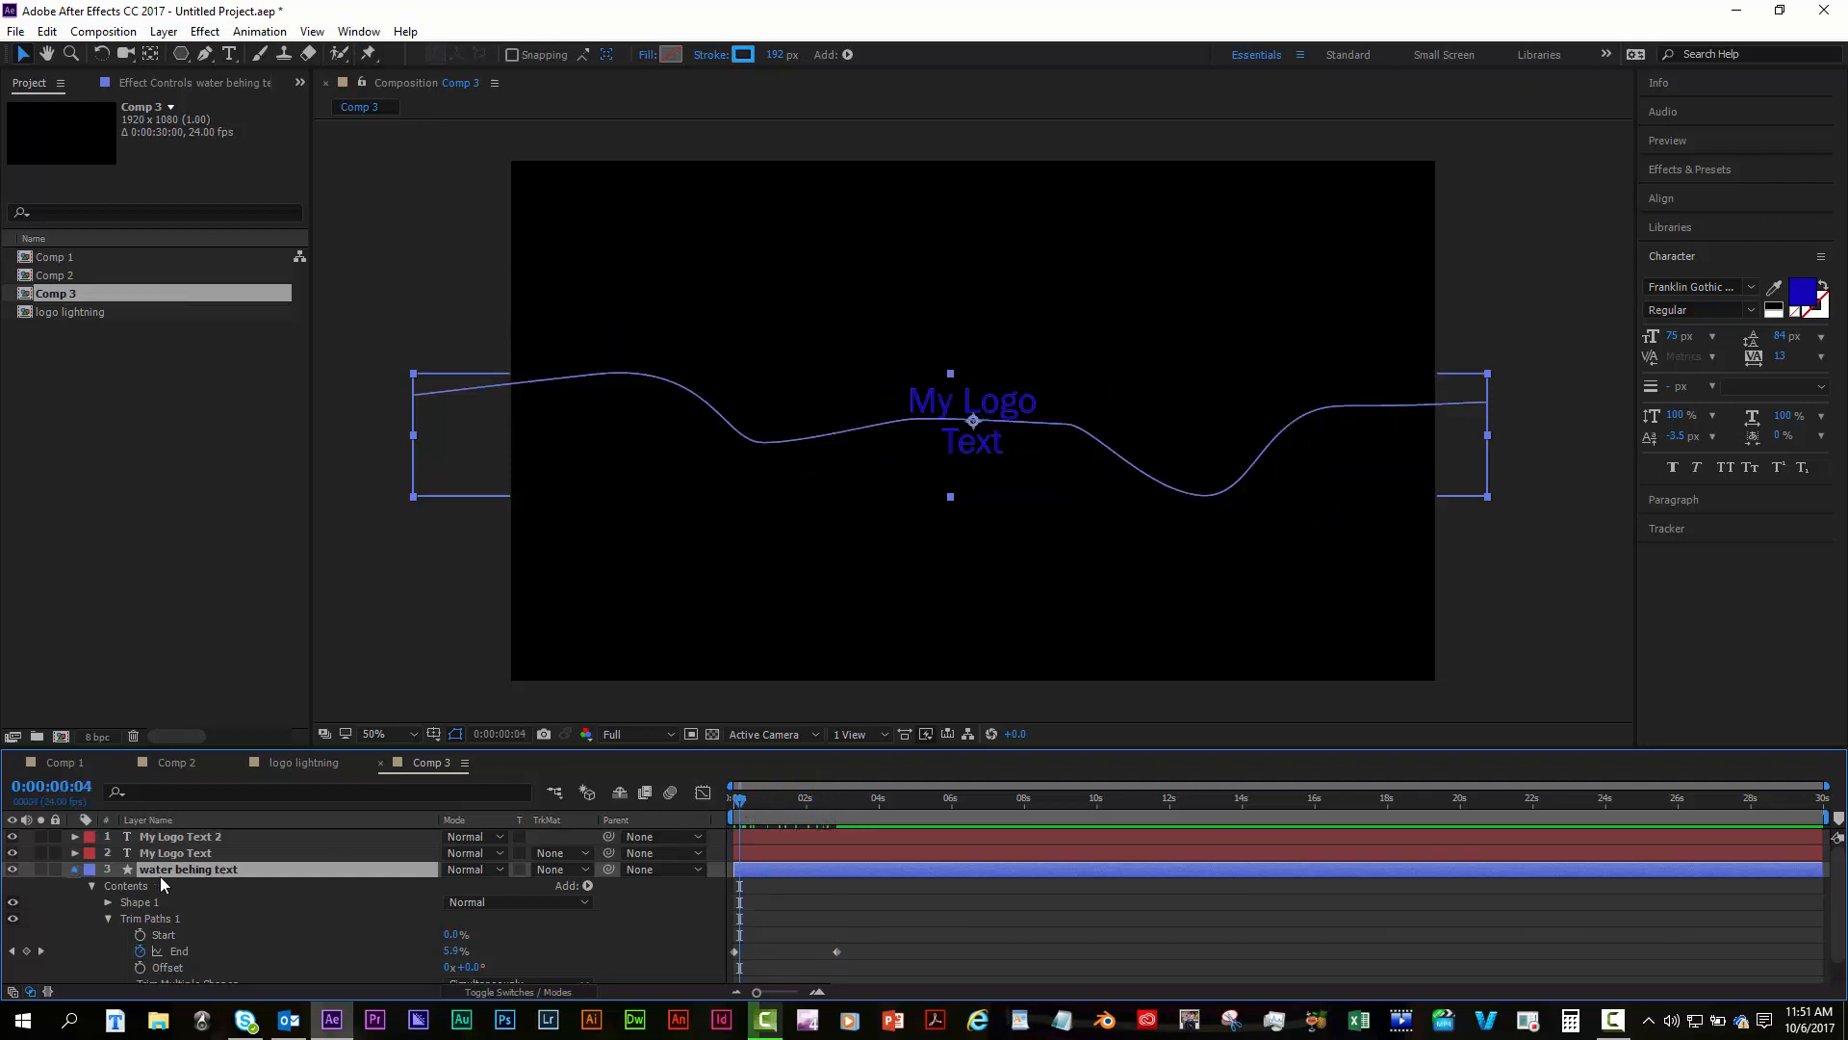
pyautogui.click(76, 870)
pyautogui.scroll(-1, 718, 897)
pyautogui.moveTo(887, 903); pyautogui.dragTo(674, 942)
pyautogui.rightClick(835, 927)
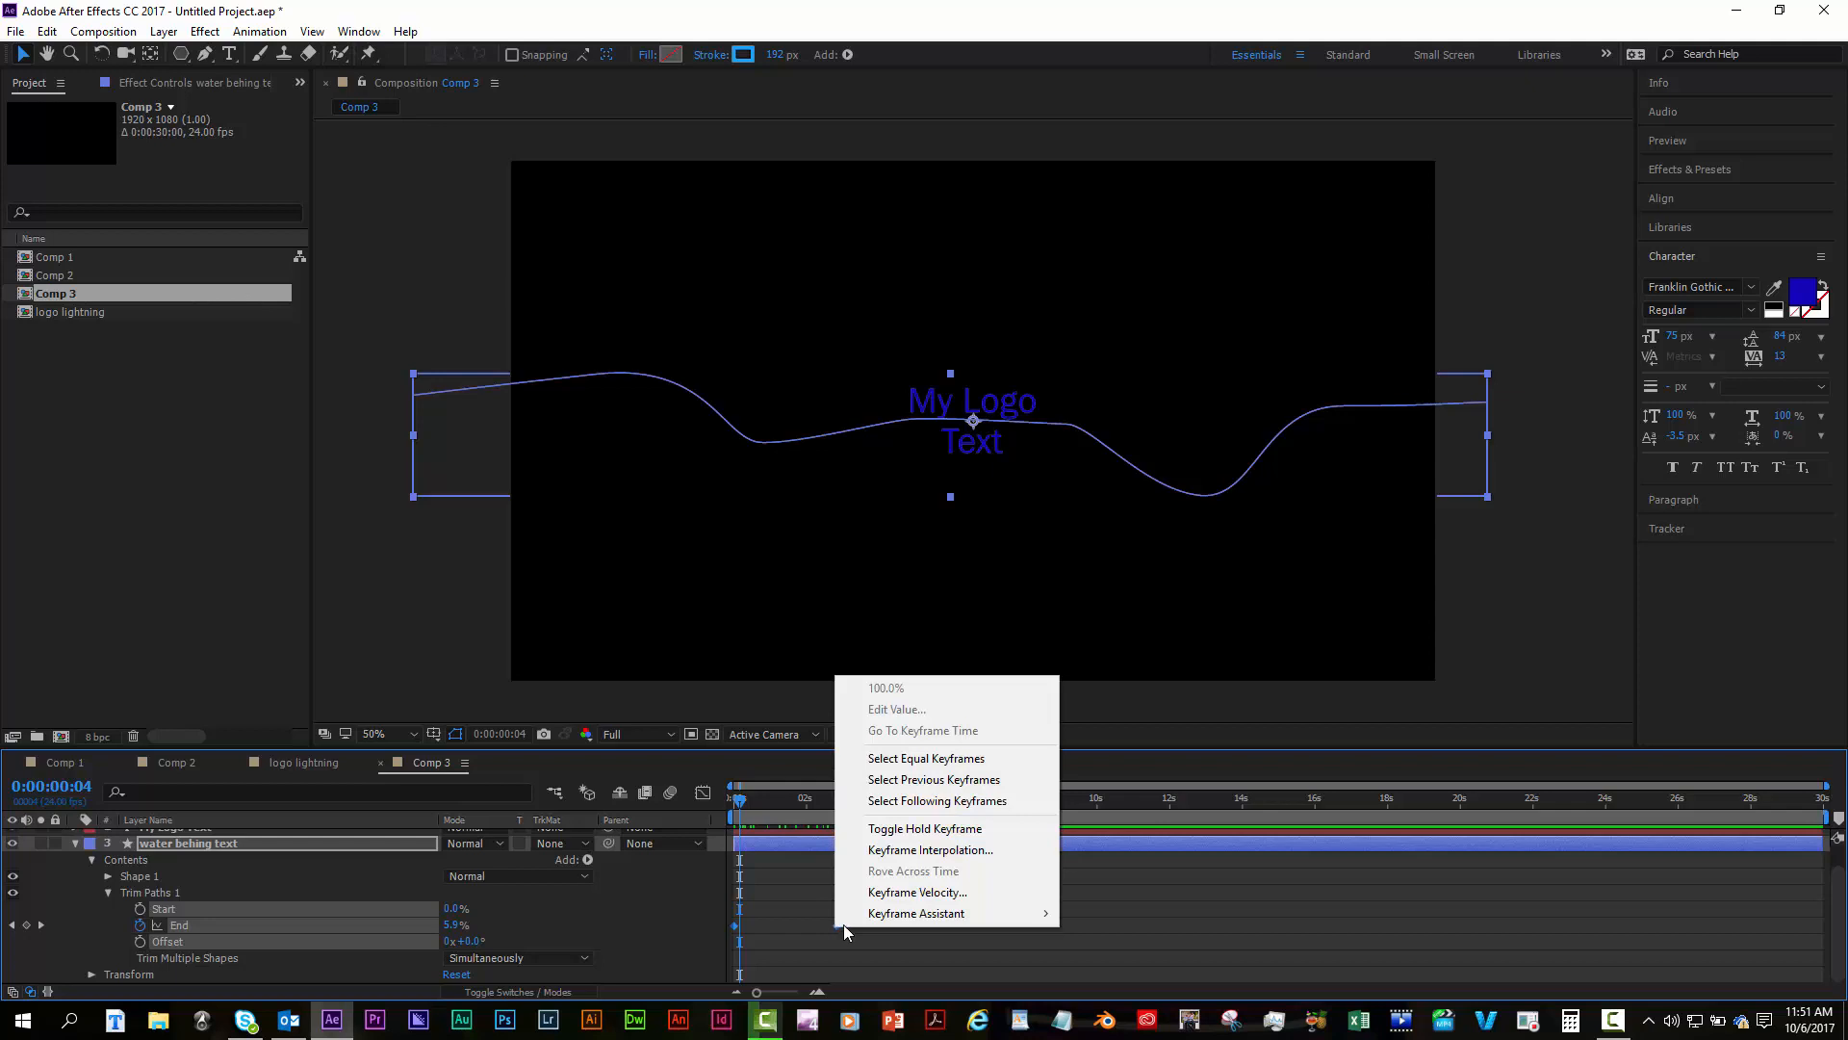
pyautogui.moveTo(926, 914)
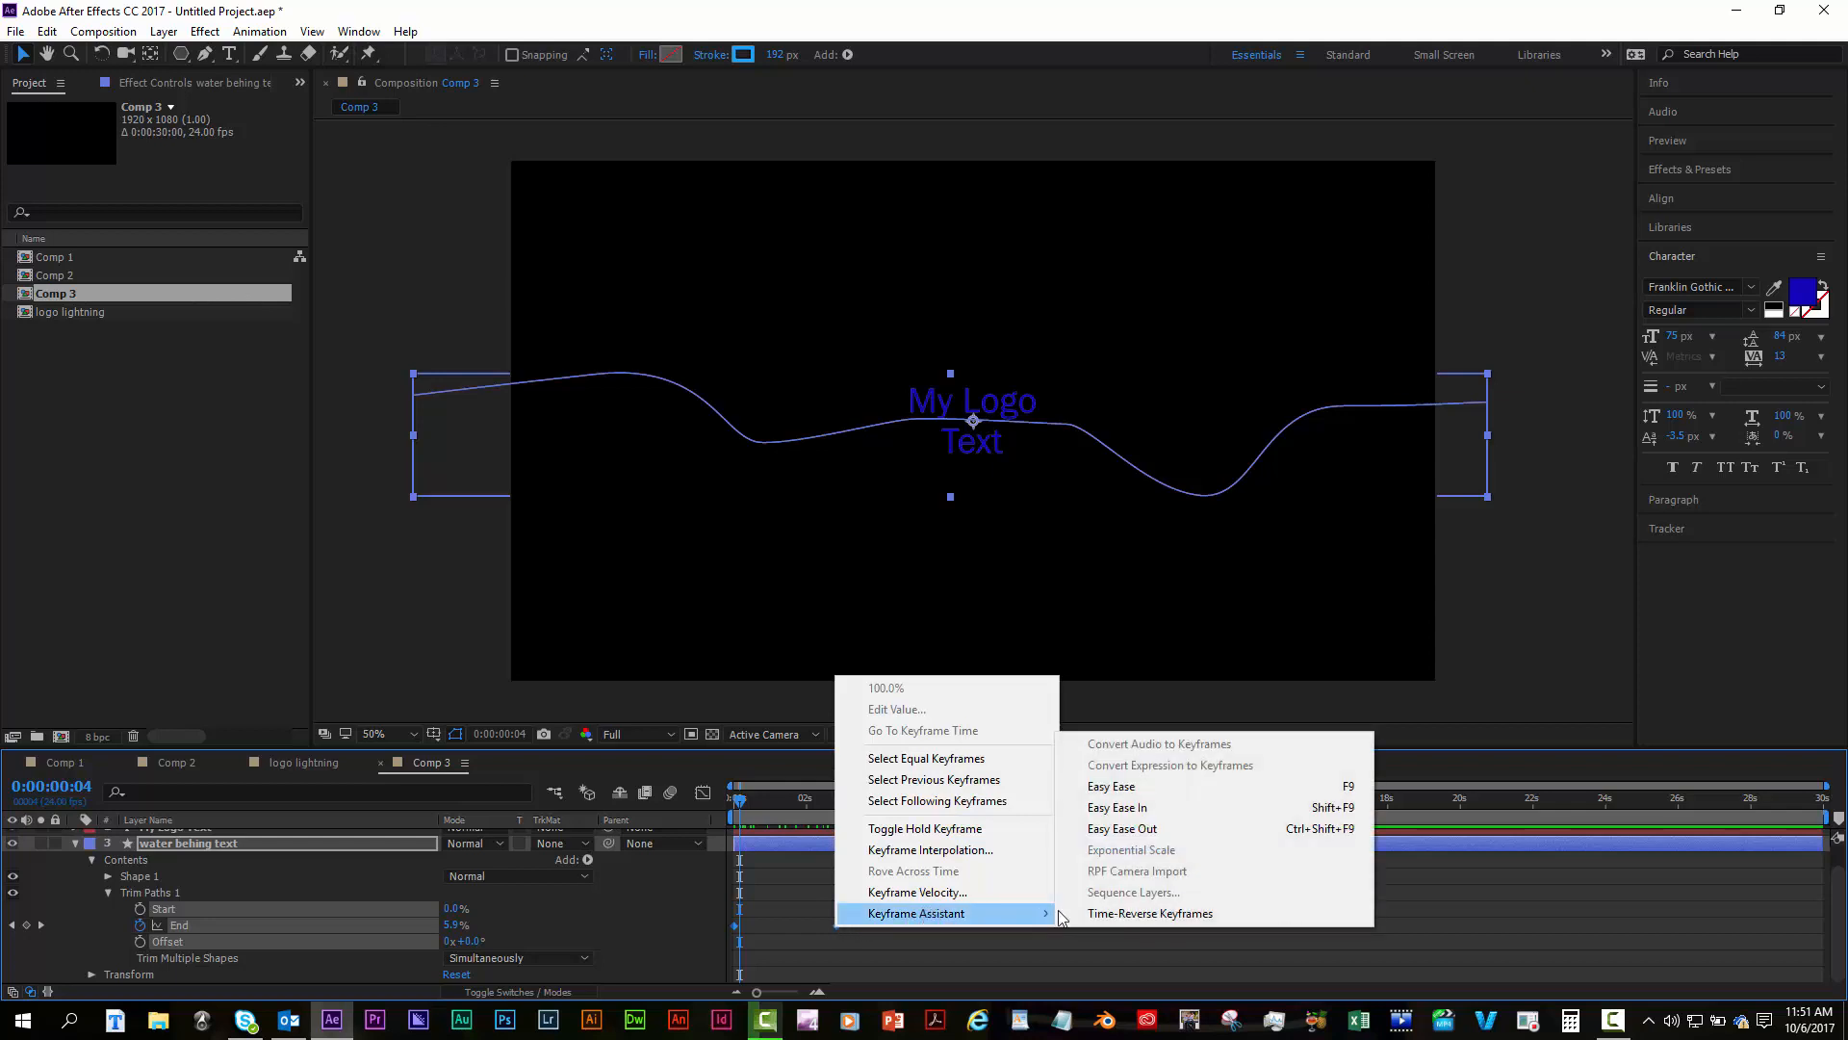
pyautogui.click(1112, 786)
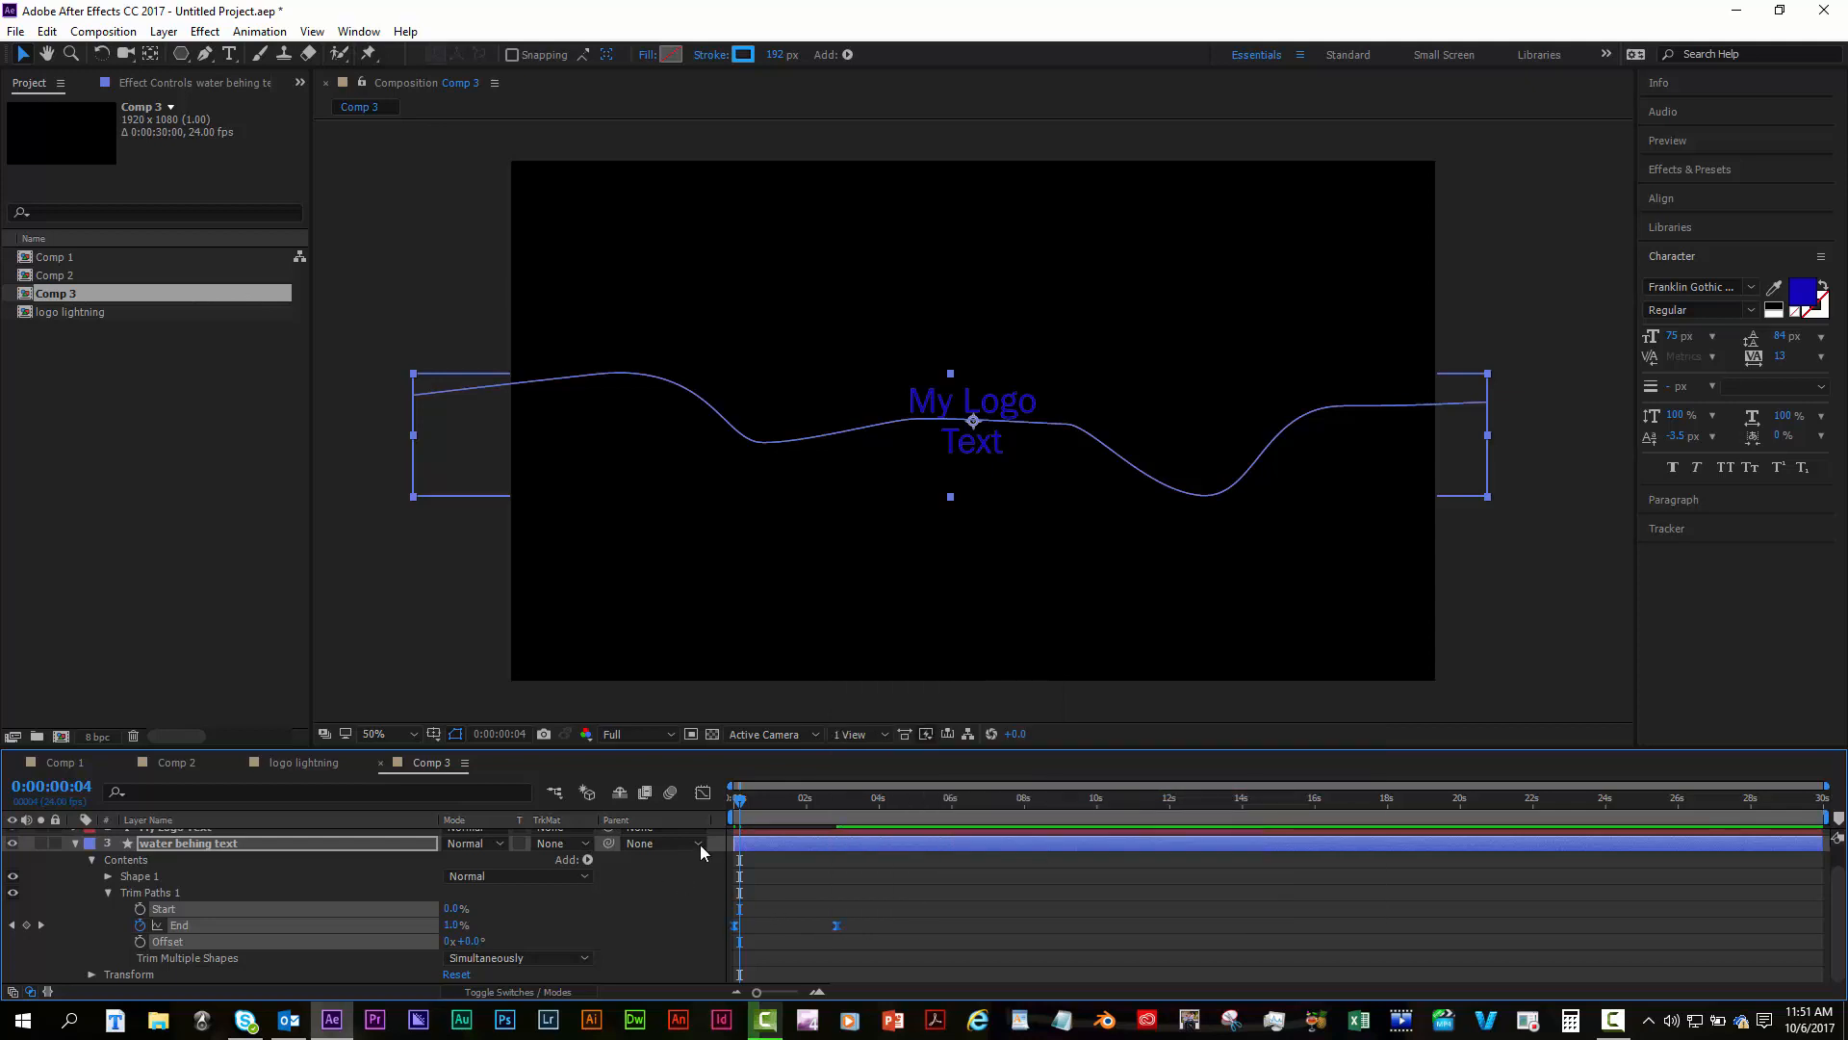
# In the graph editor, extend the last End keyframe's incoming ease handle back to about 0:00:01:14 so the stroke starts fast and slows down.
pyautogui.click(707, 798)
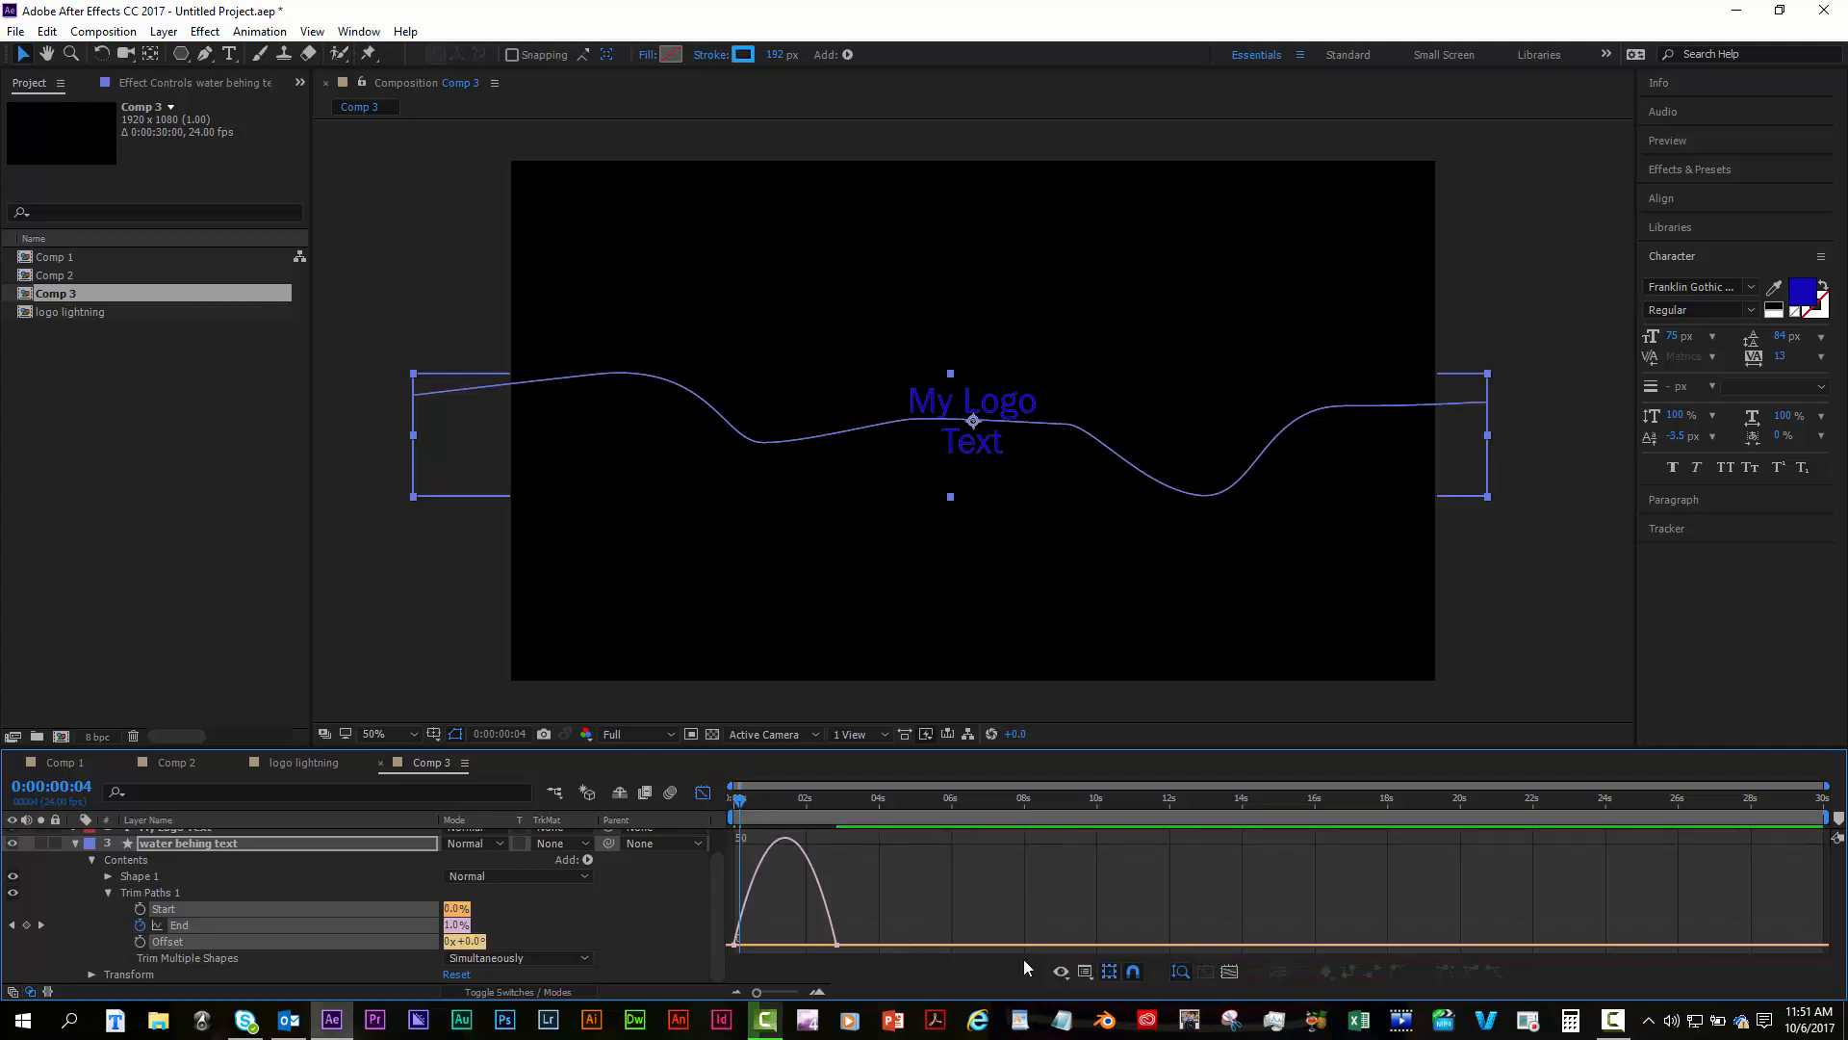
pyautogui.click(1230, 972)
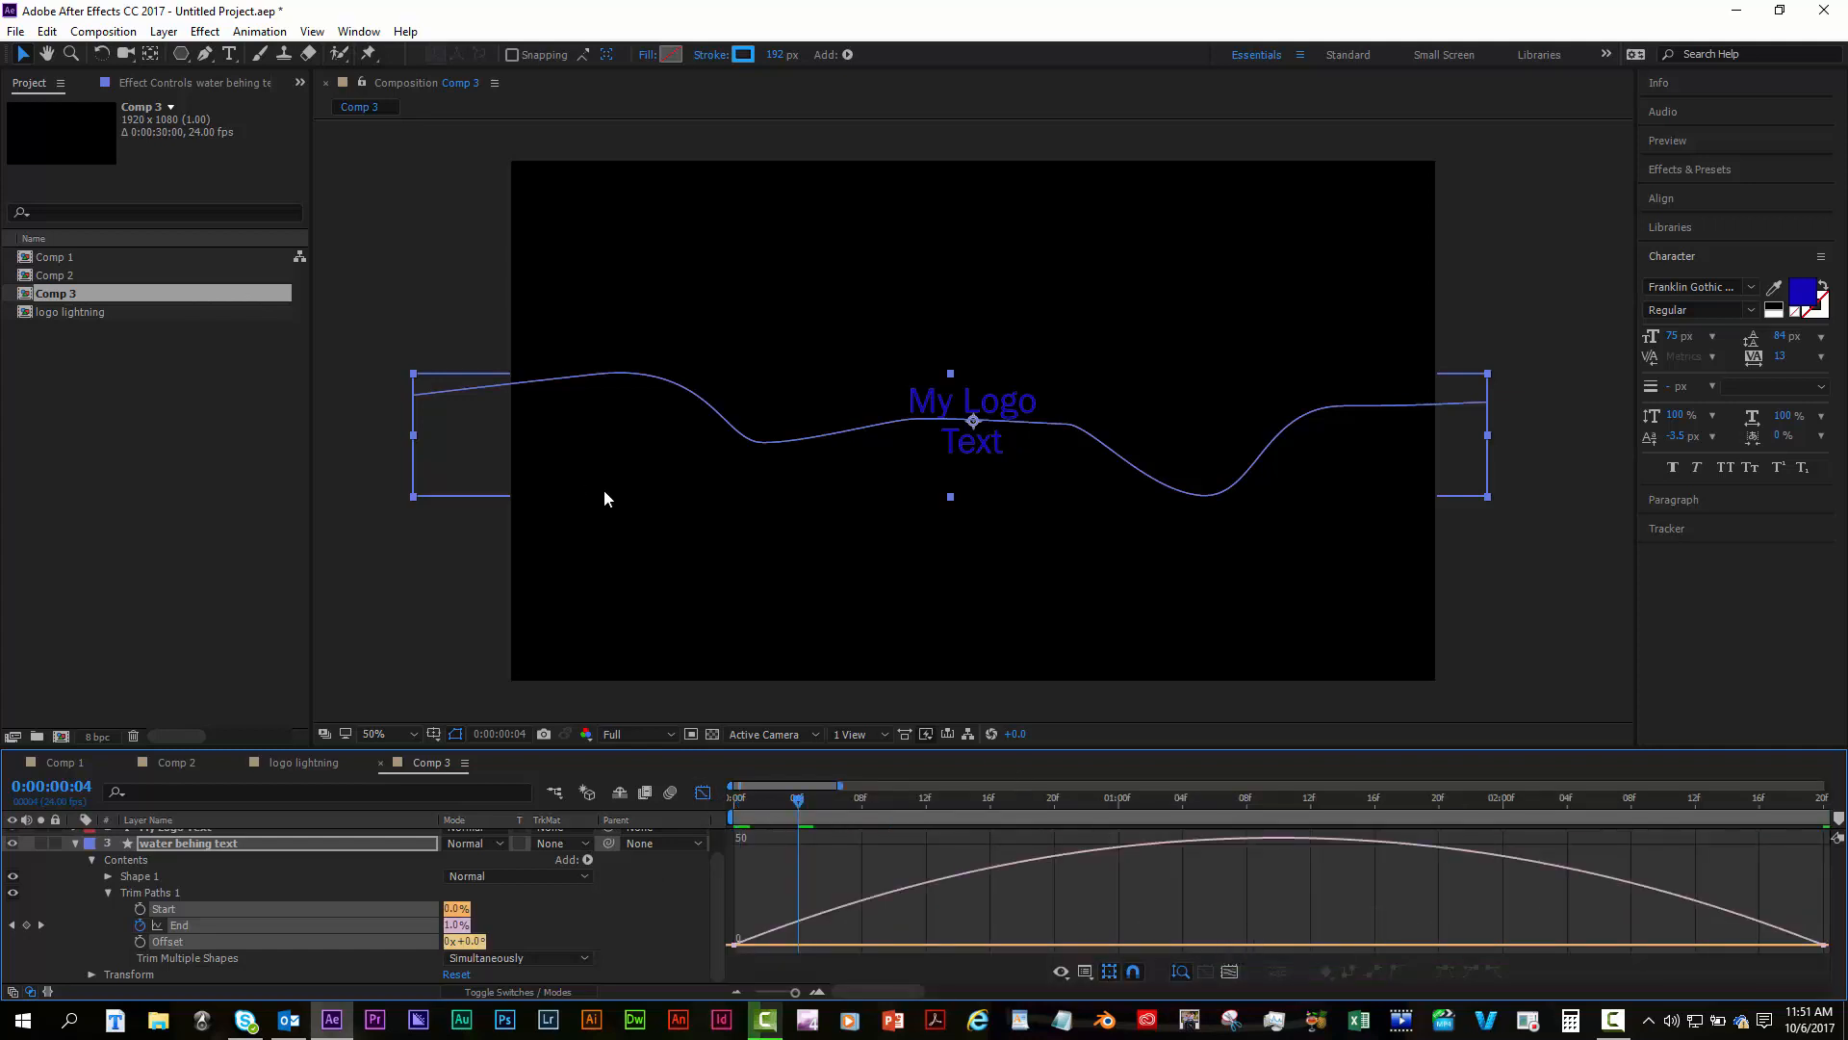
pyautogui.click(1824, 945)
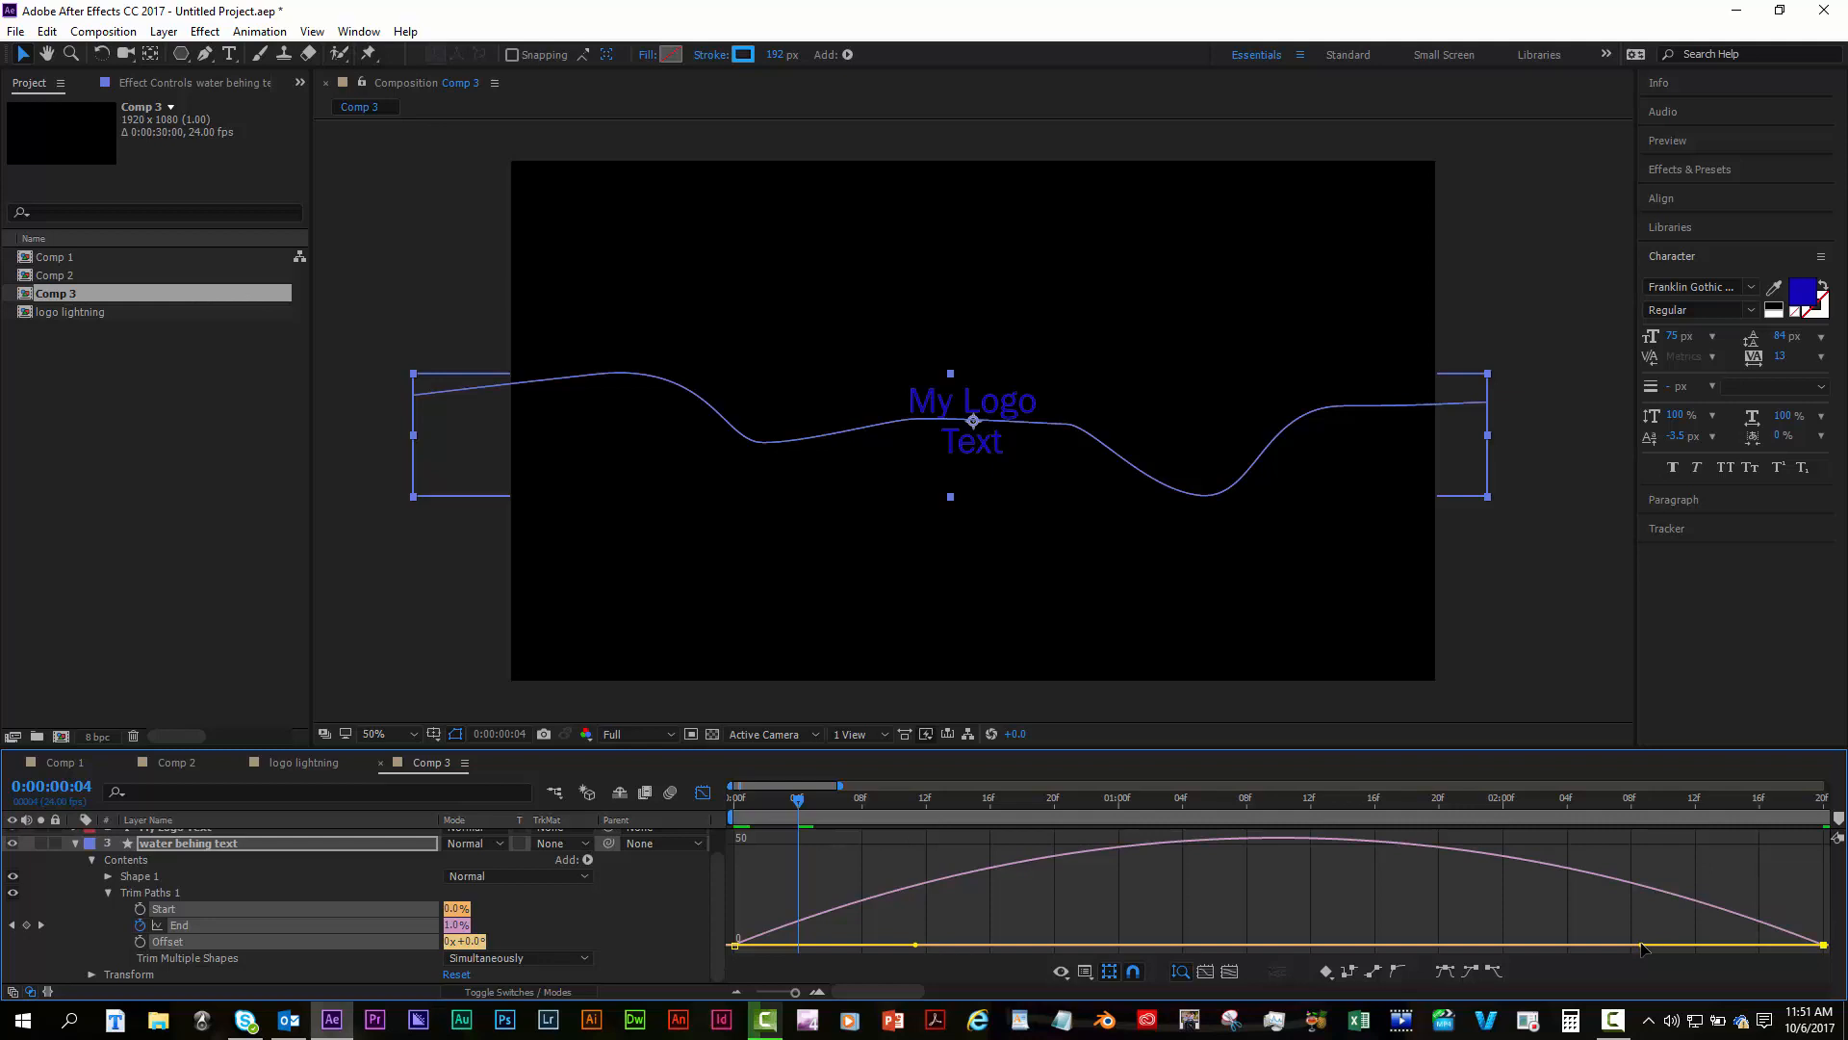
pyautogui.moveTo(1640, 945); pyautogui.dragTo(1359, 944)
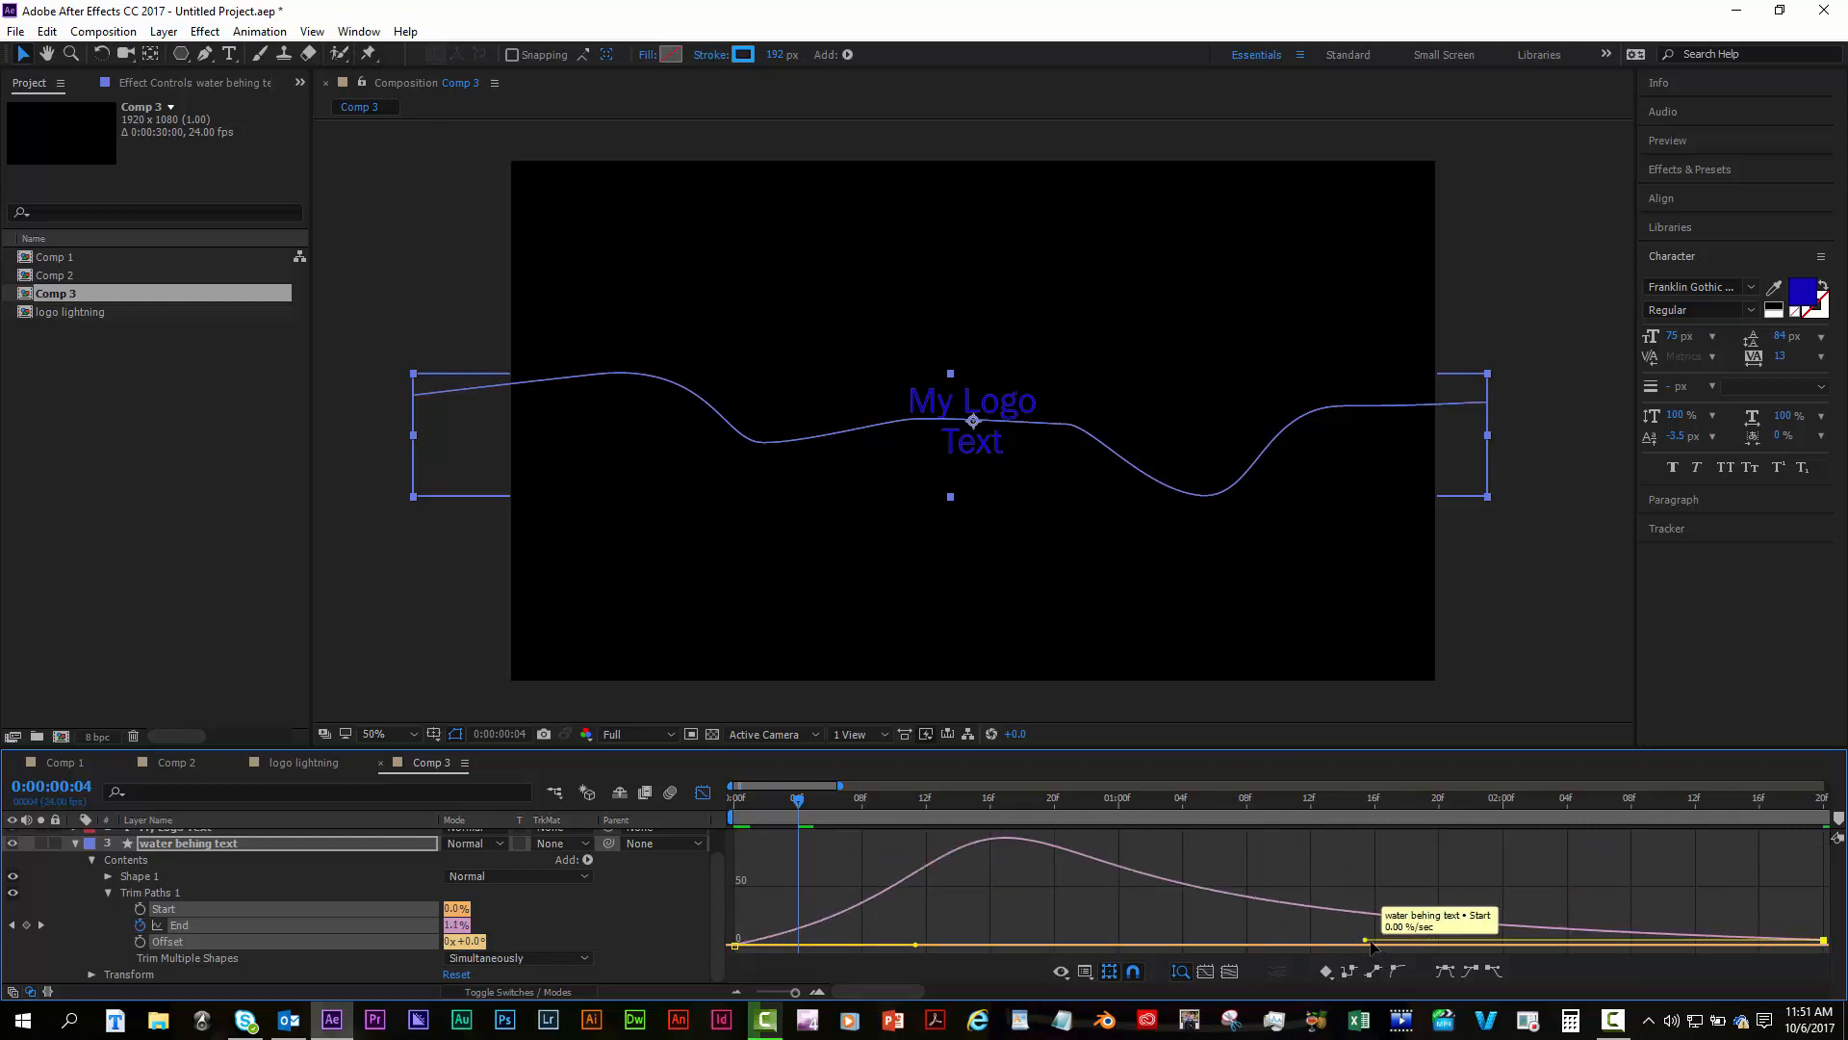
pyautogui.click(1374, 949)
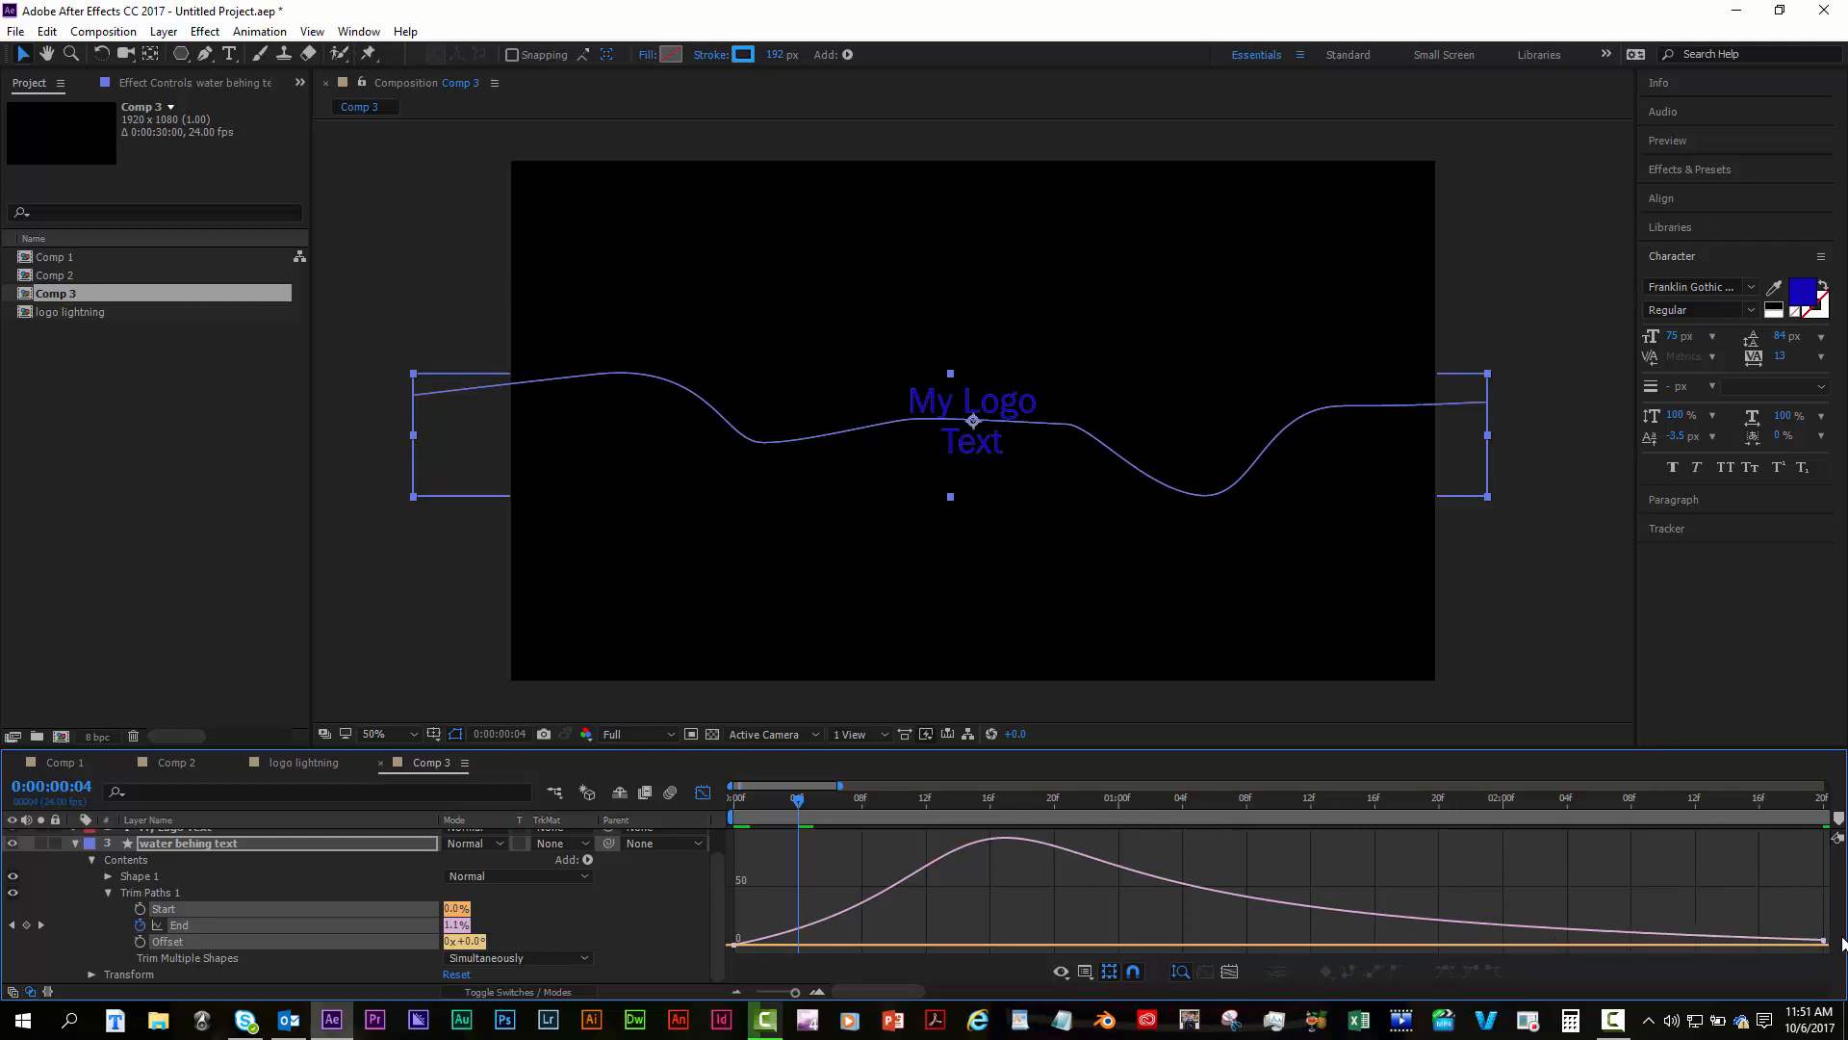
pyautogui.click(1367, 943)
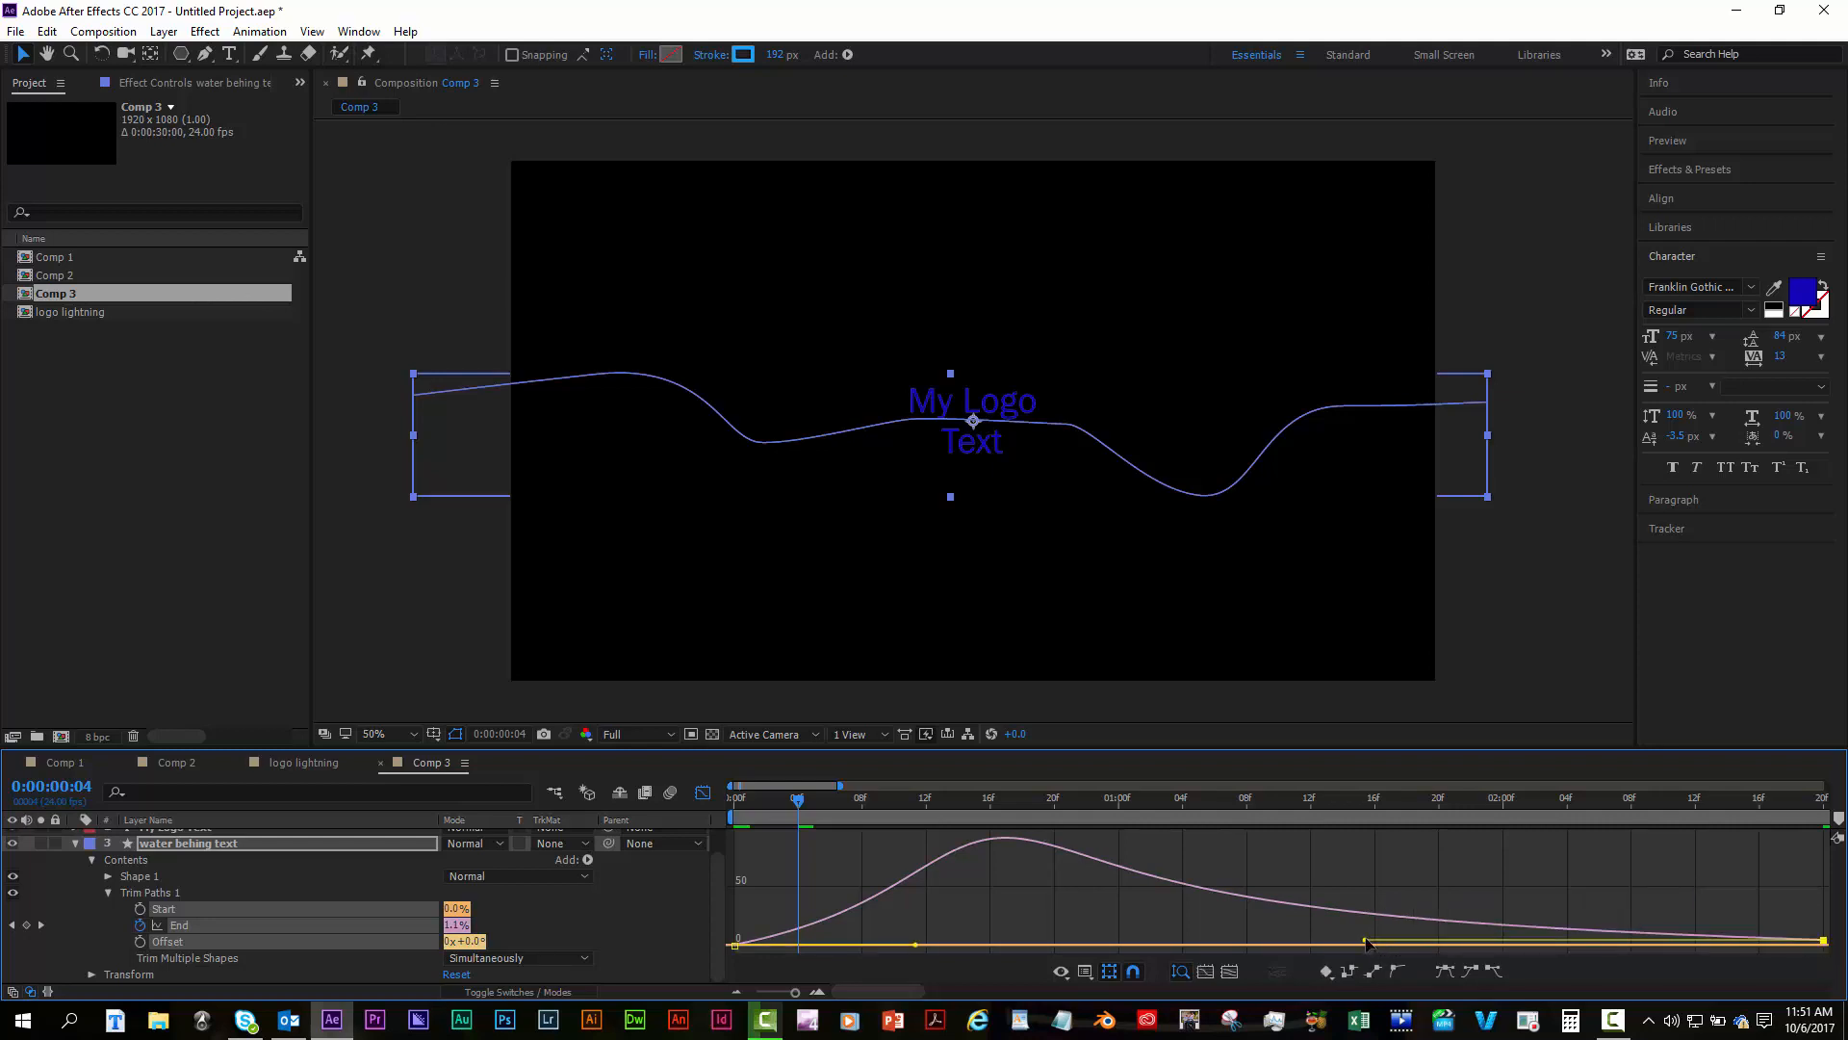
pyautogui.moveTo(1367, 947); pyautogui.dragTo(1346, 946)
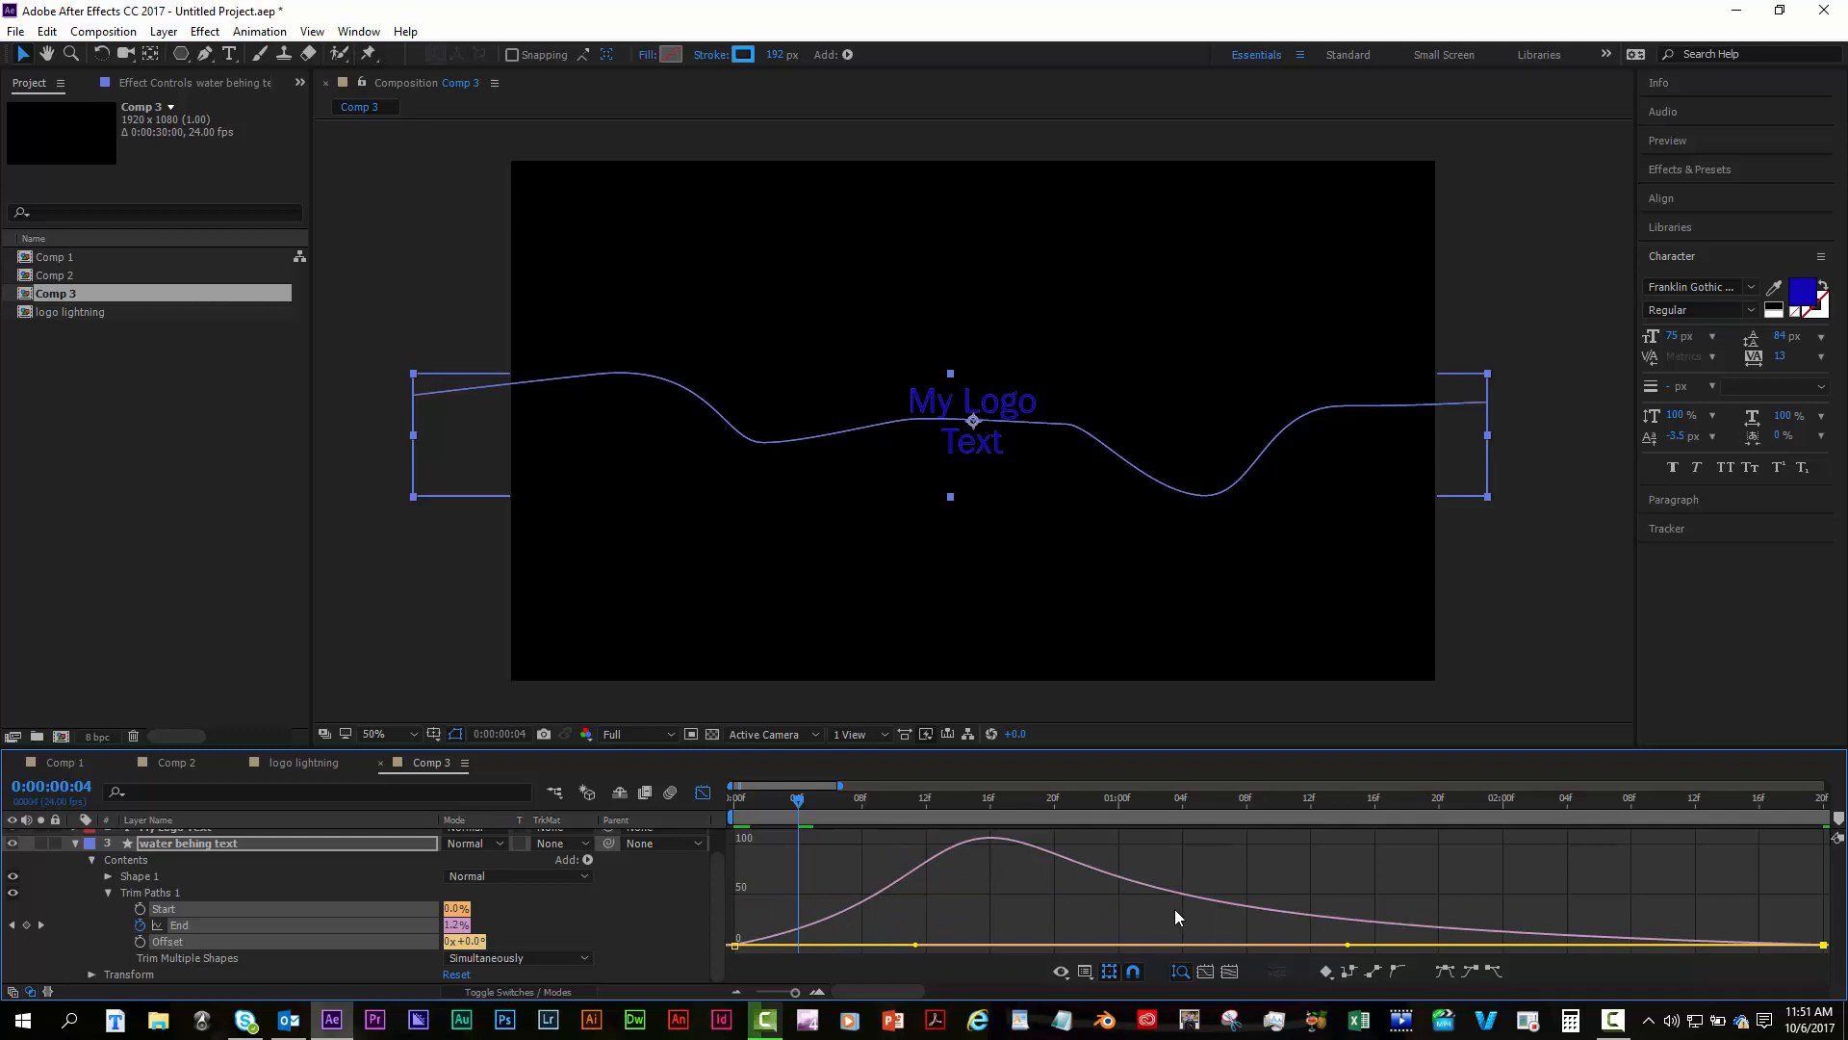
pyautogui.click(705, 790)
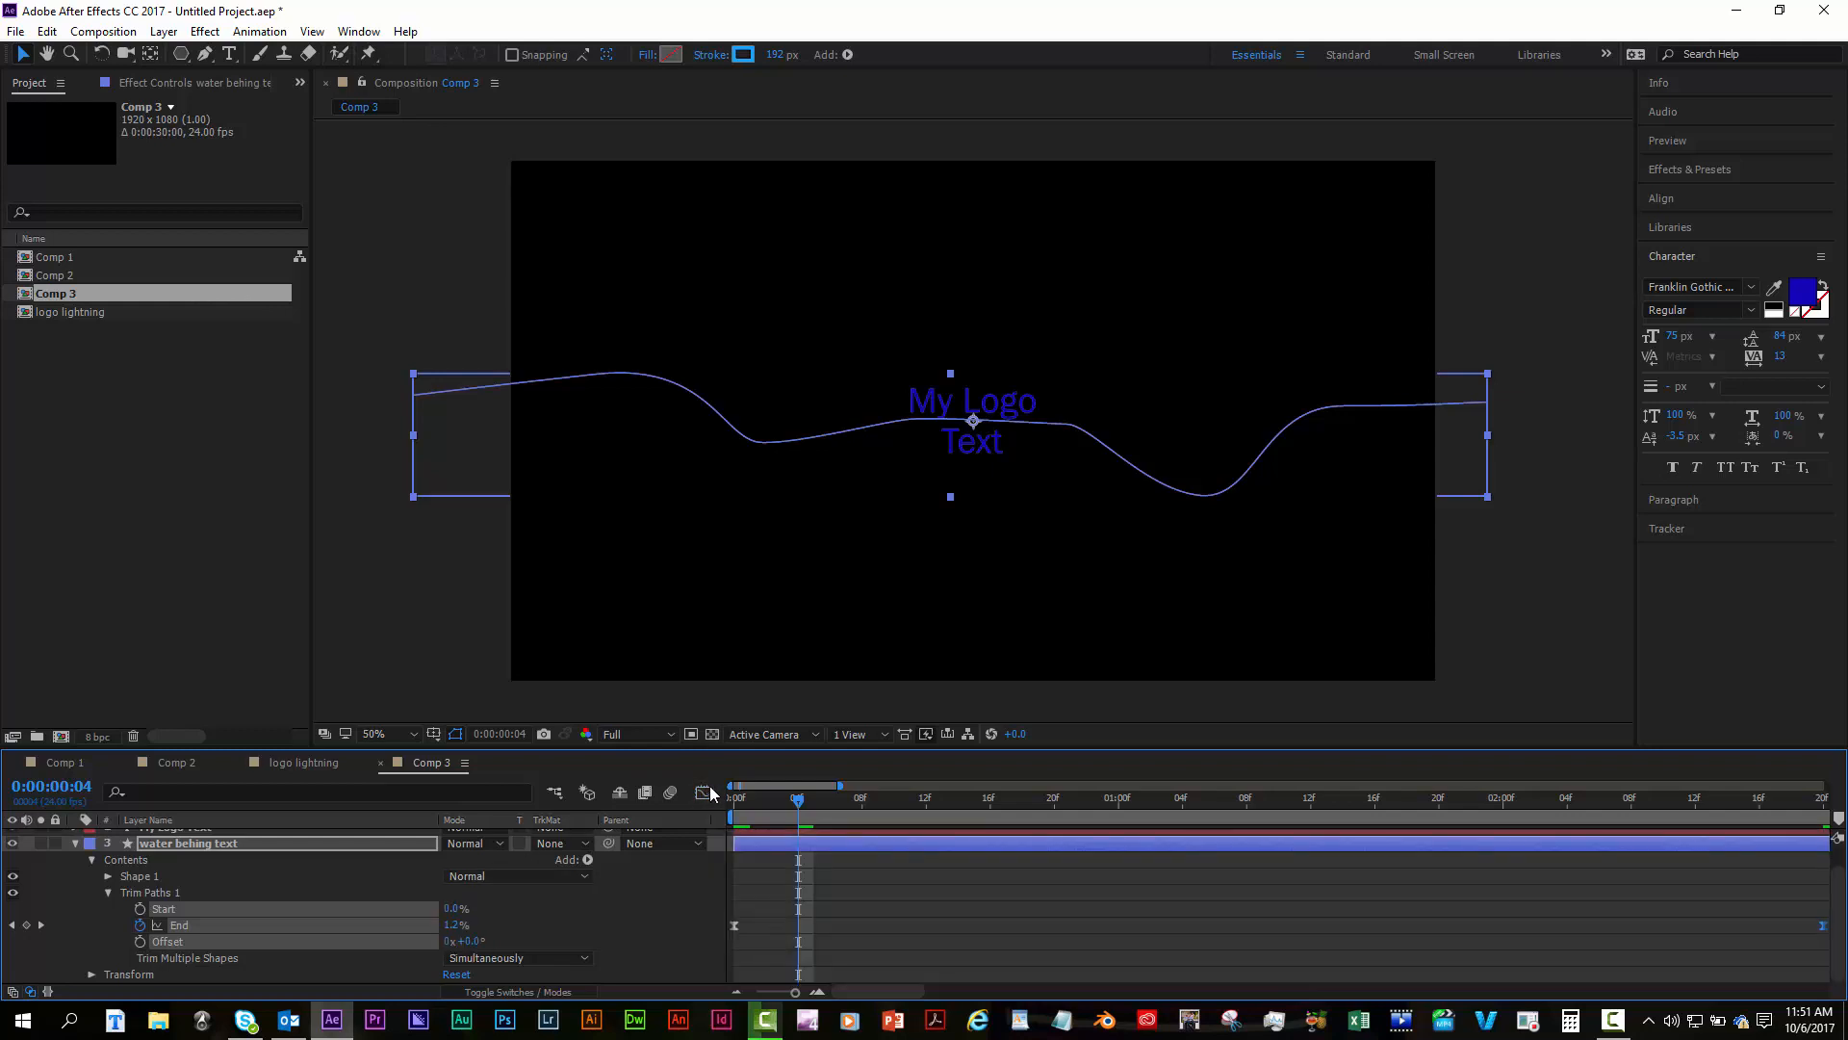
# Play the eased stroke animation from 0:00:00:00 and return to the first frame.
pyautogui.moveTo(717, 802); pyautogui.dragTo(714, 818)
pyautogui.press('space')
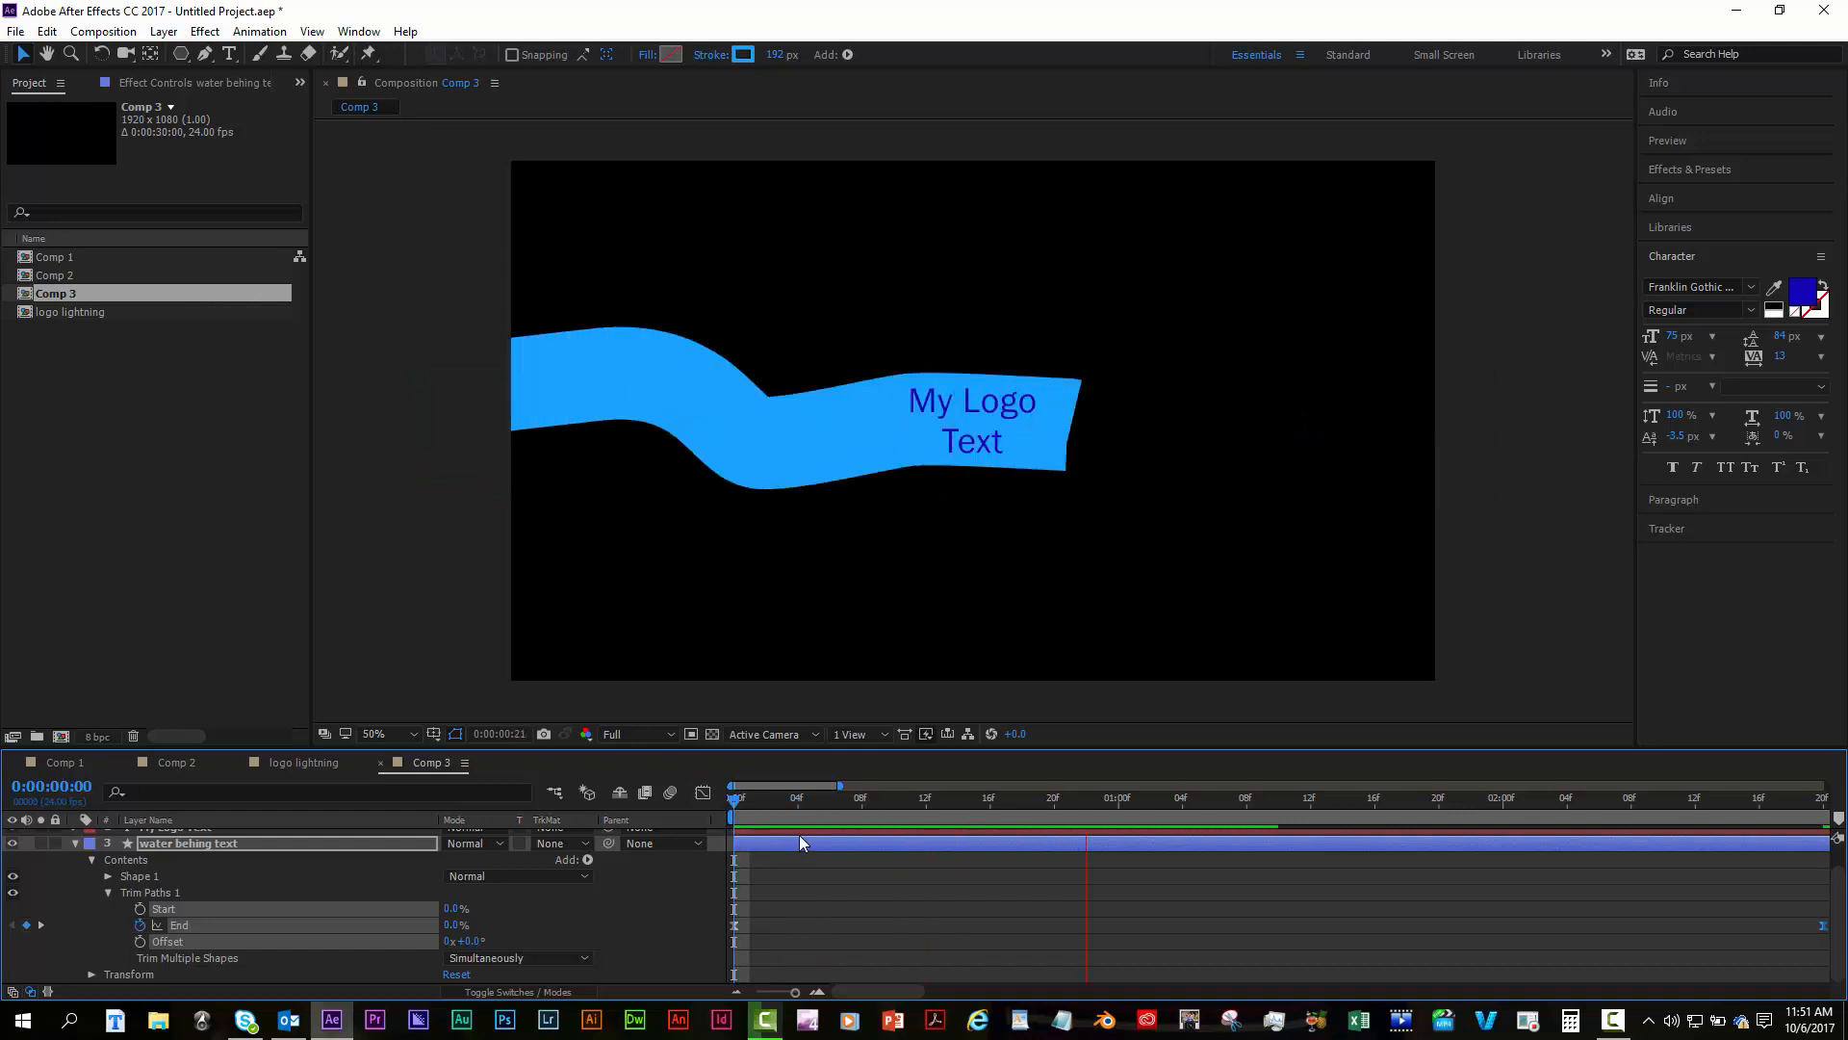
pyautogui.press('space')
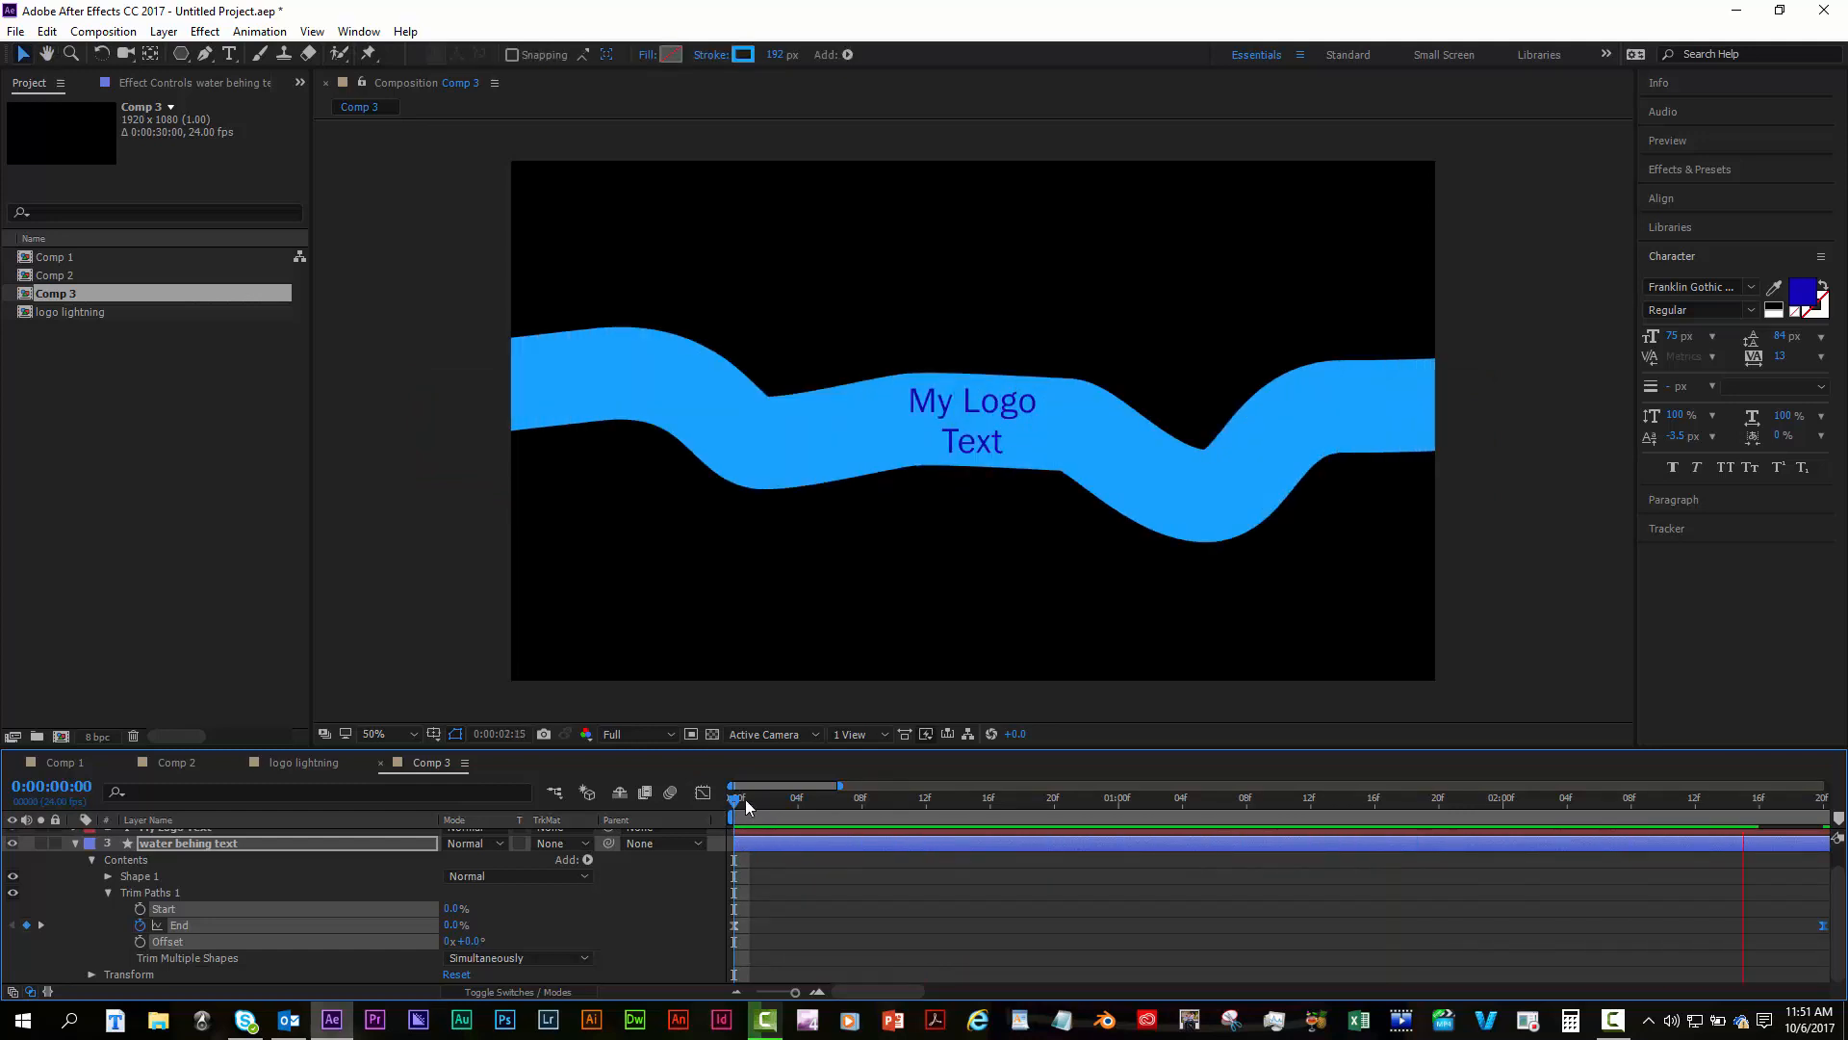
pyautogui.click(735, 803)
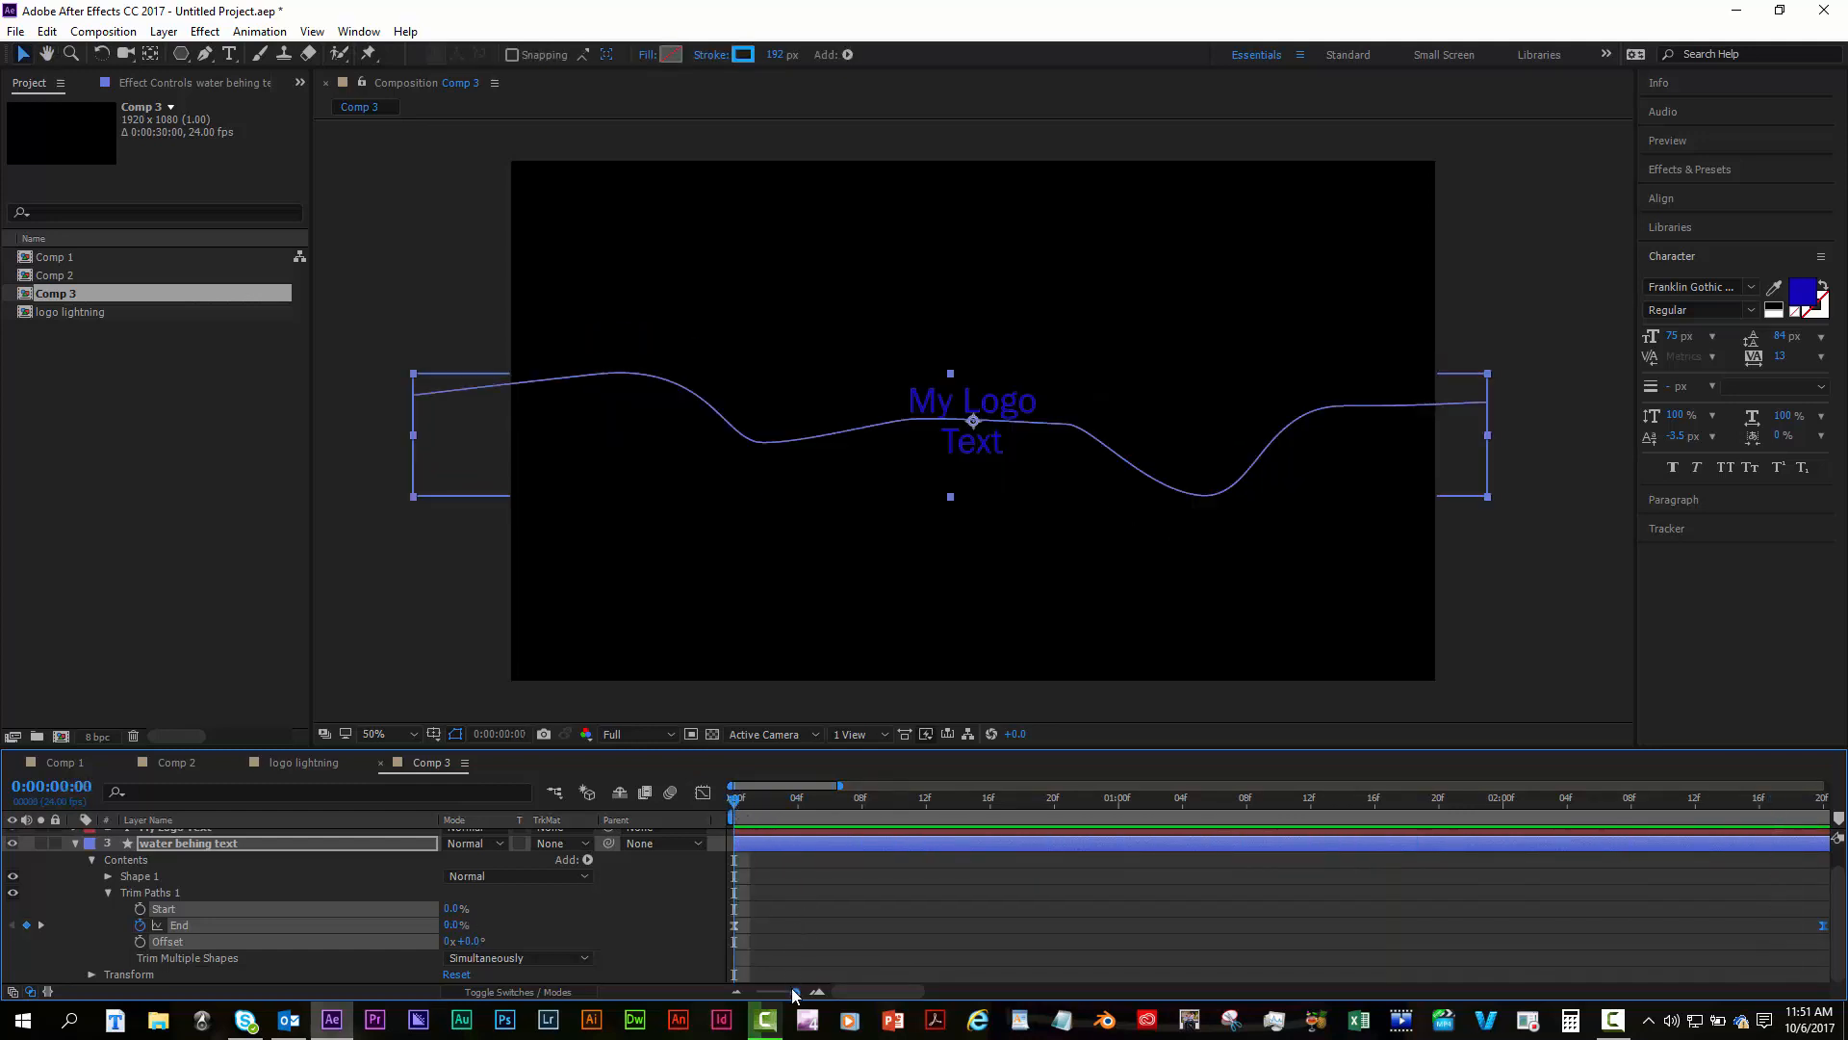
# Duplicate the "water behing text" layer and place the copy at the top of the layer stack.
pyautogui.moveTo(791, 986); pyautogui.dragTo(772, 988)
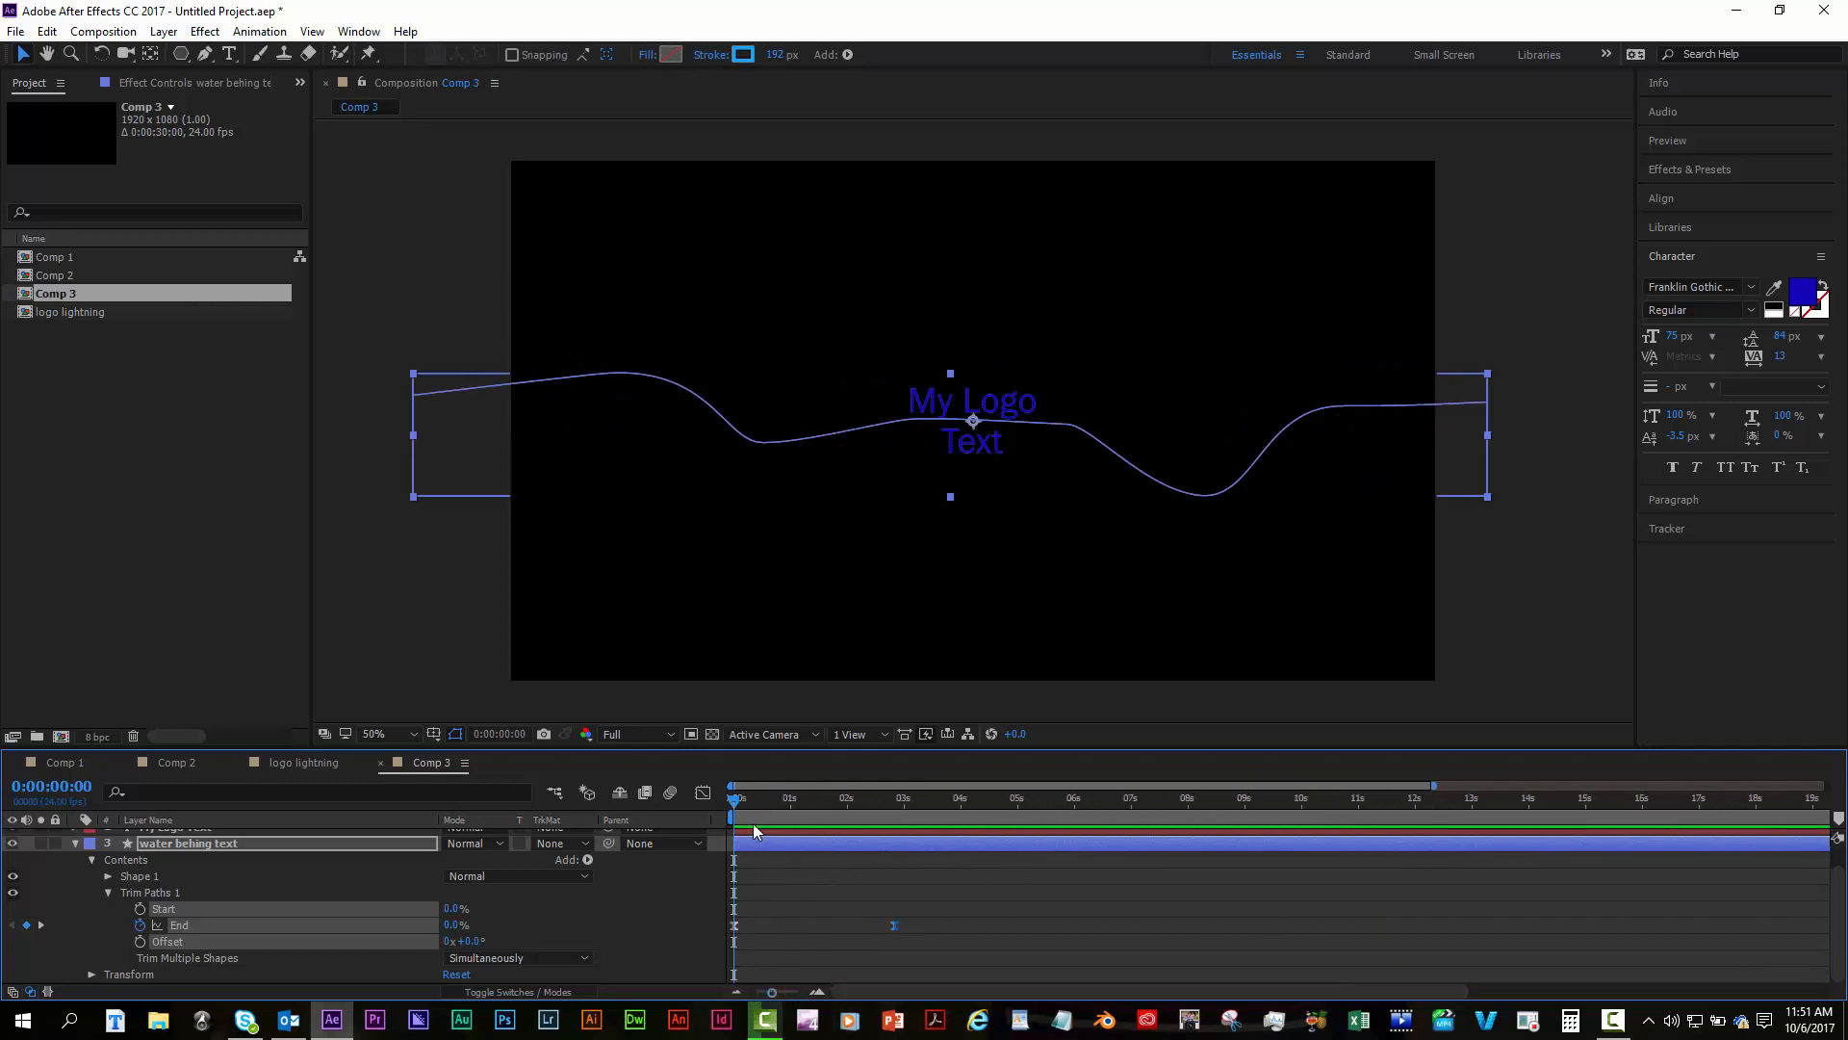
pyautogui.click(74, 843)
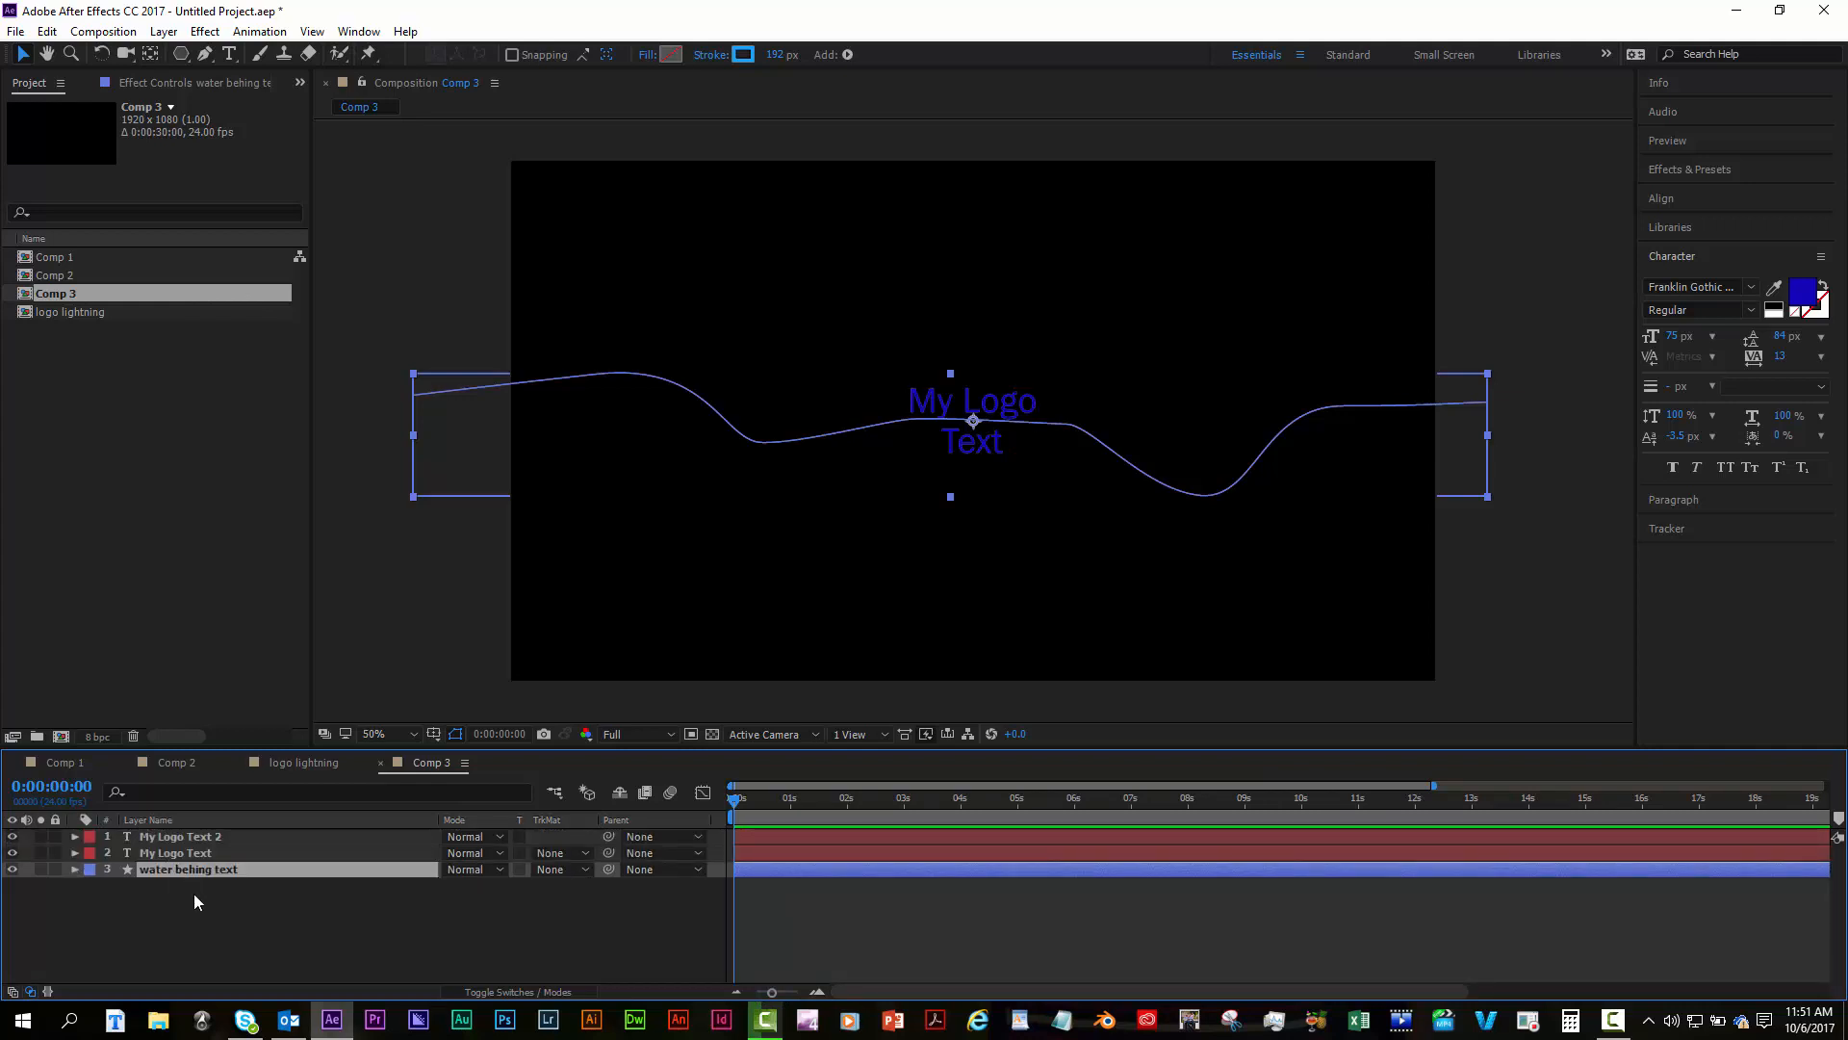
pyautogui.hotkey('ctrl', 'd')
pyautogui.moveTo(204, 866); pyautogui.dragTo(179, 835)
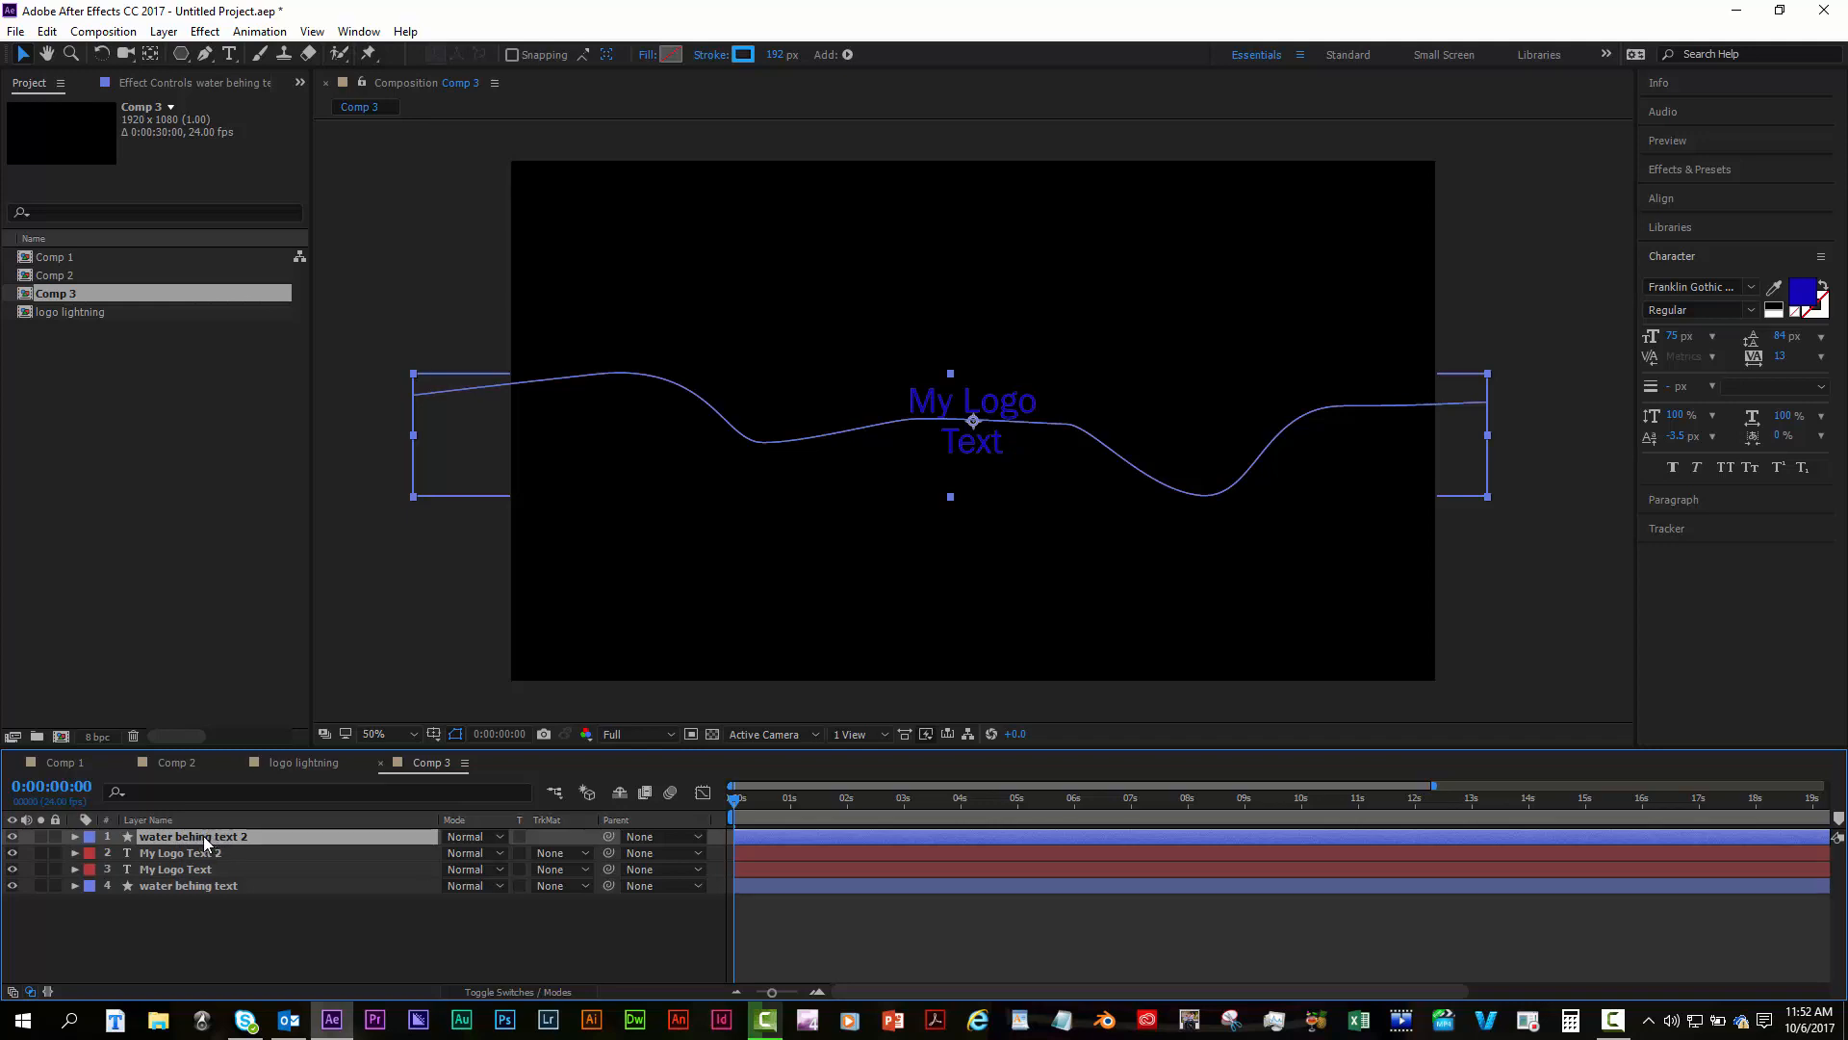
# Set the track matte of My Logo Text 2 to Alpha Matte "water behing text 2".
pyautogui.click(198, 853)
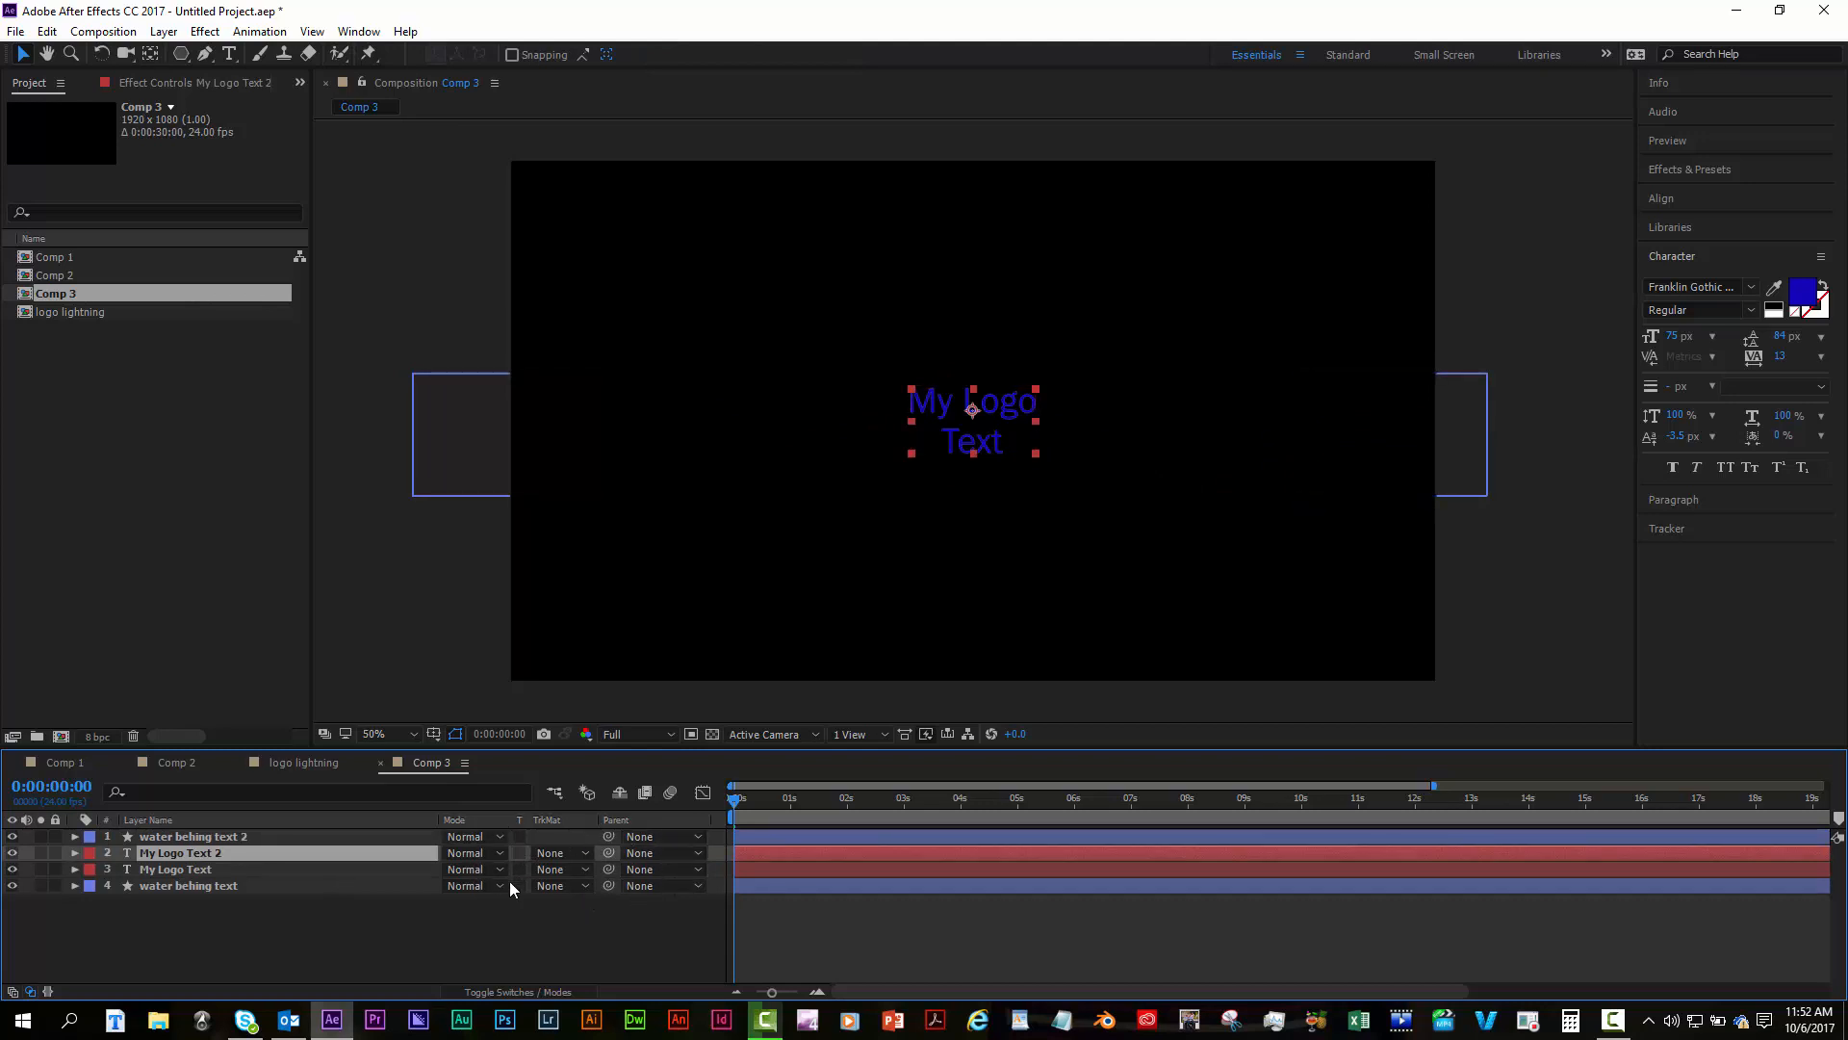
pyautogui.click(534, 990)
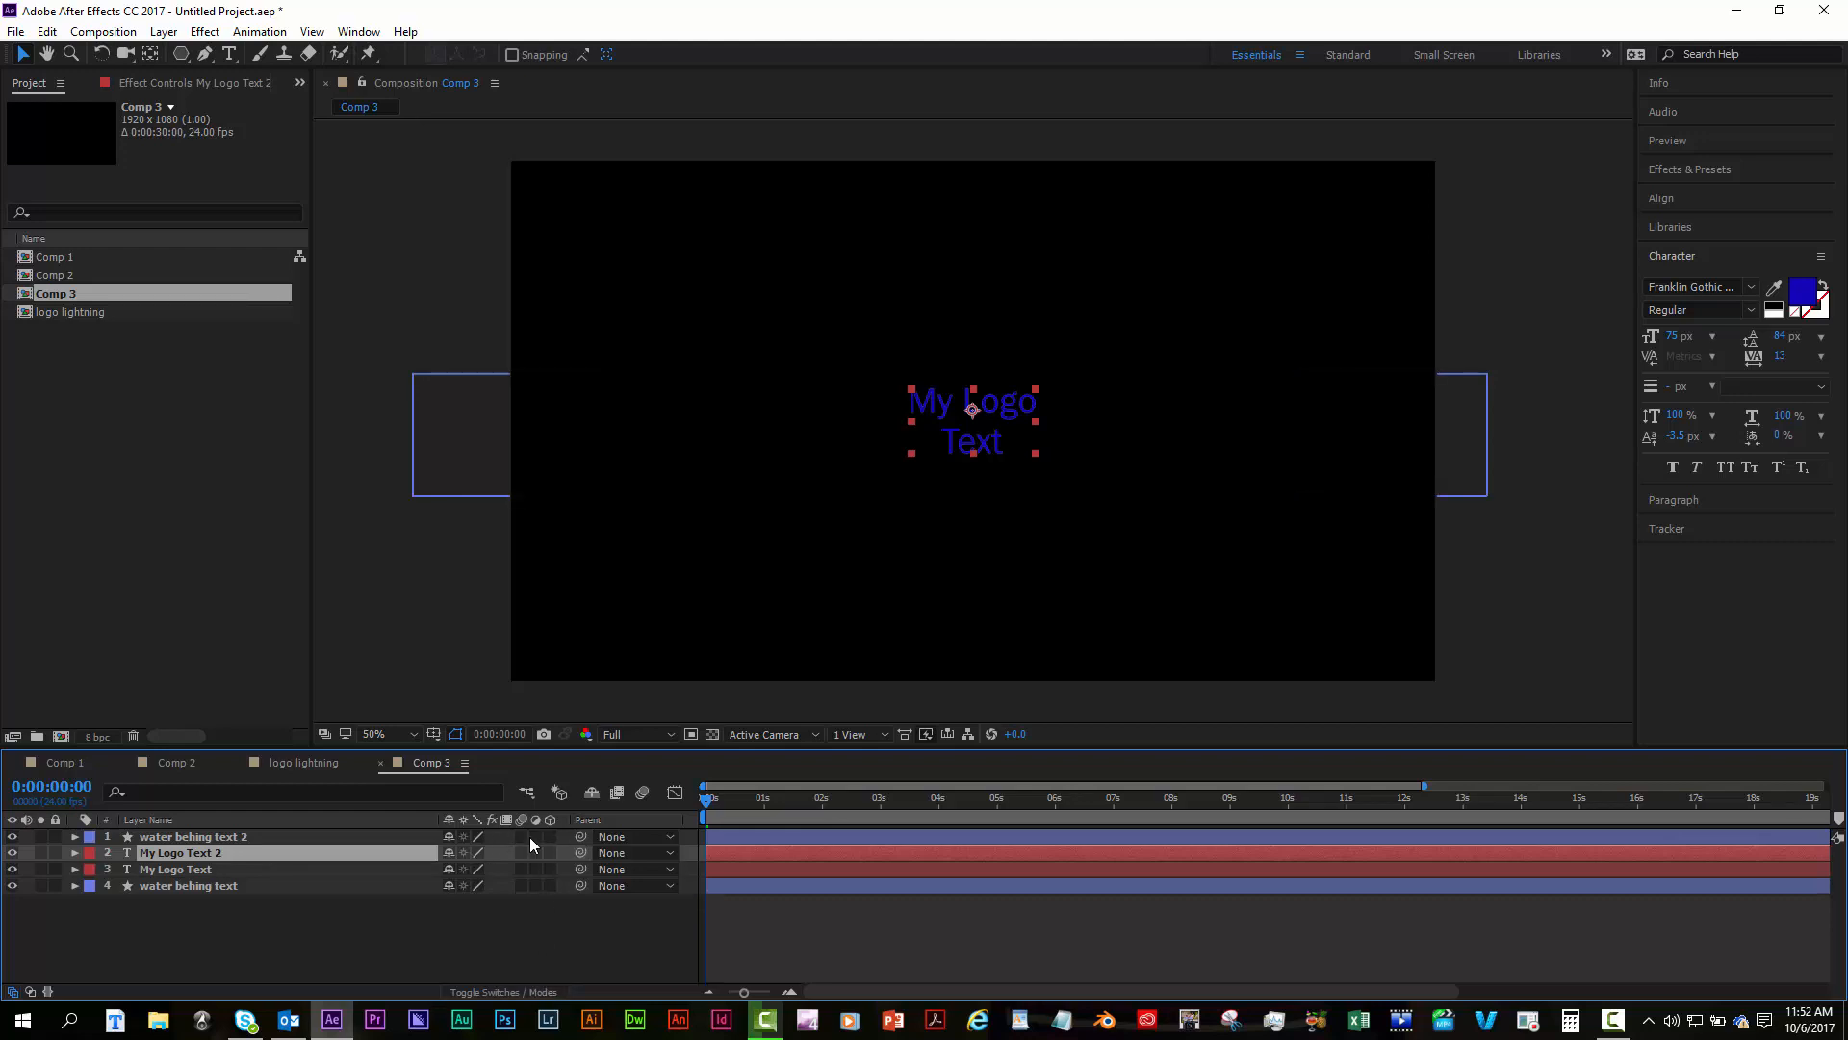
pyautogui.click(499, 989)
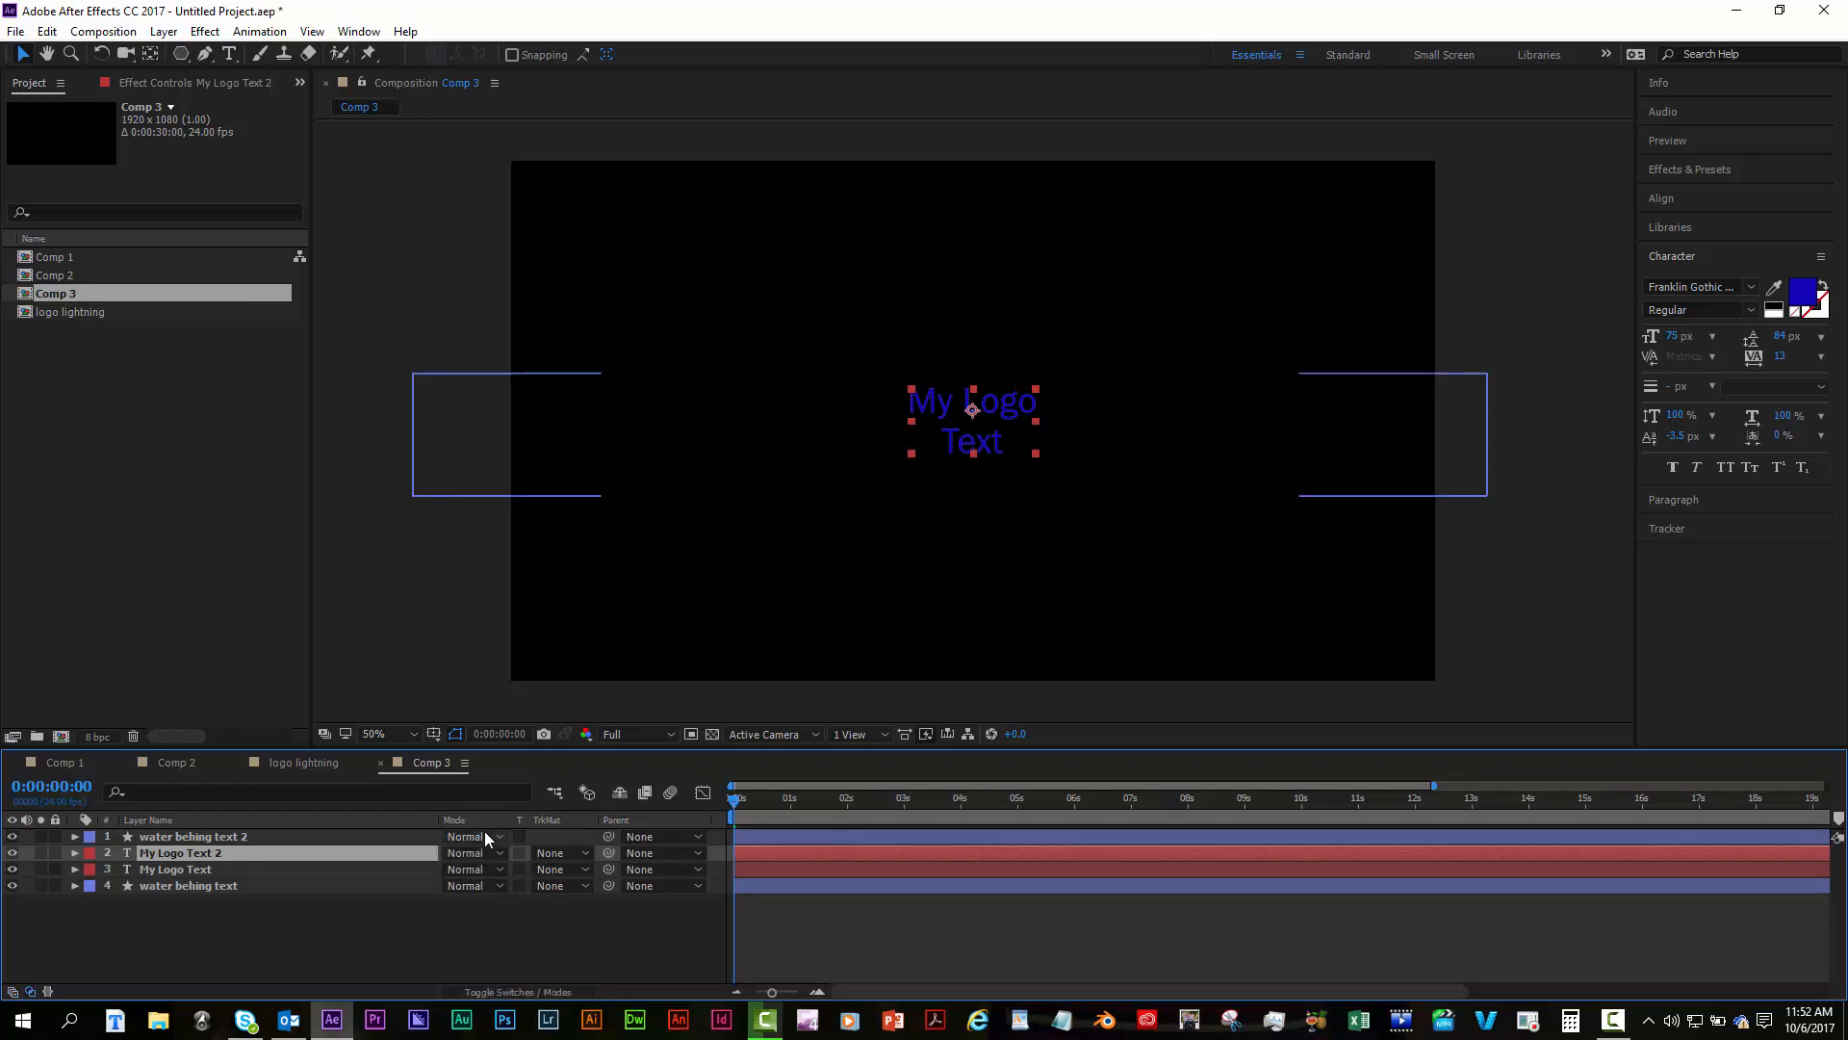
pyautogui.click(545, 991)
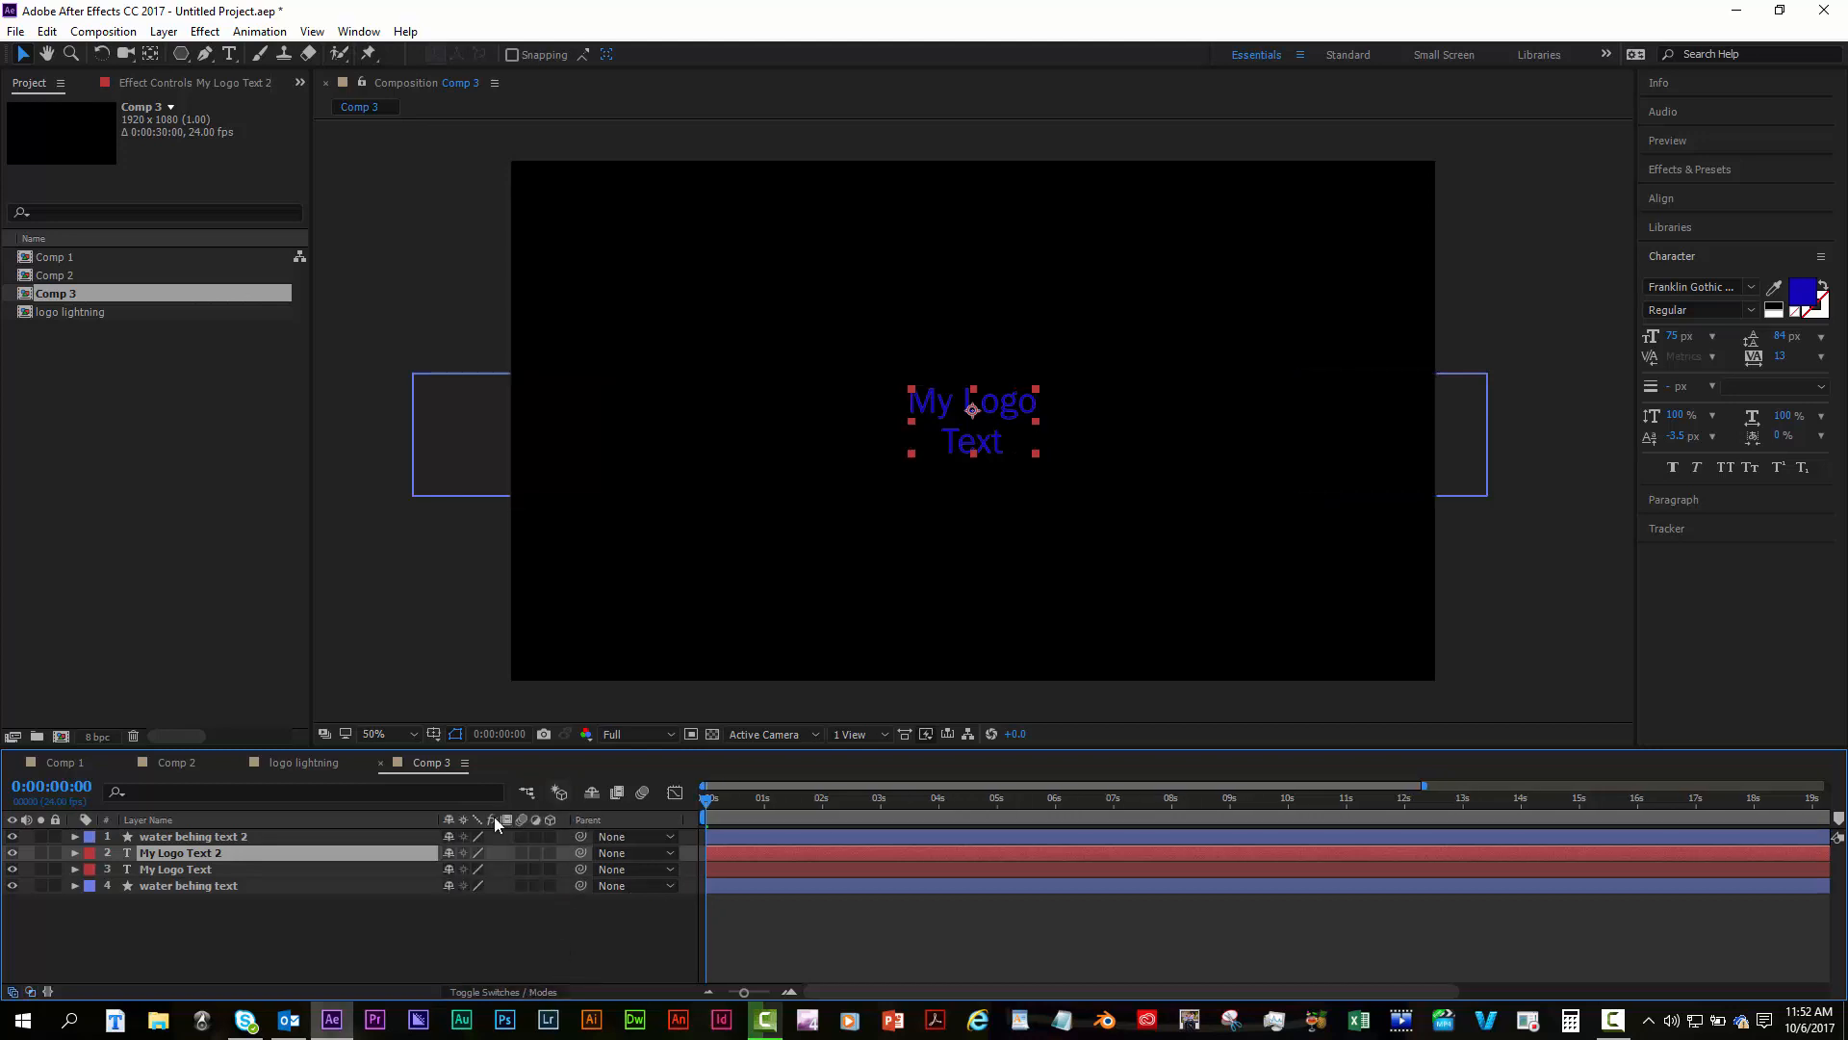
pyautogui.click(534, 992)
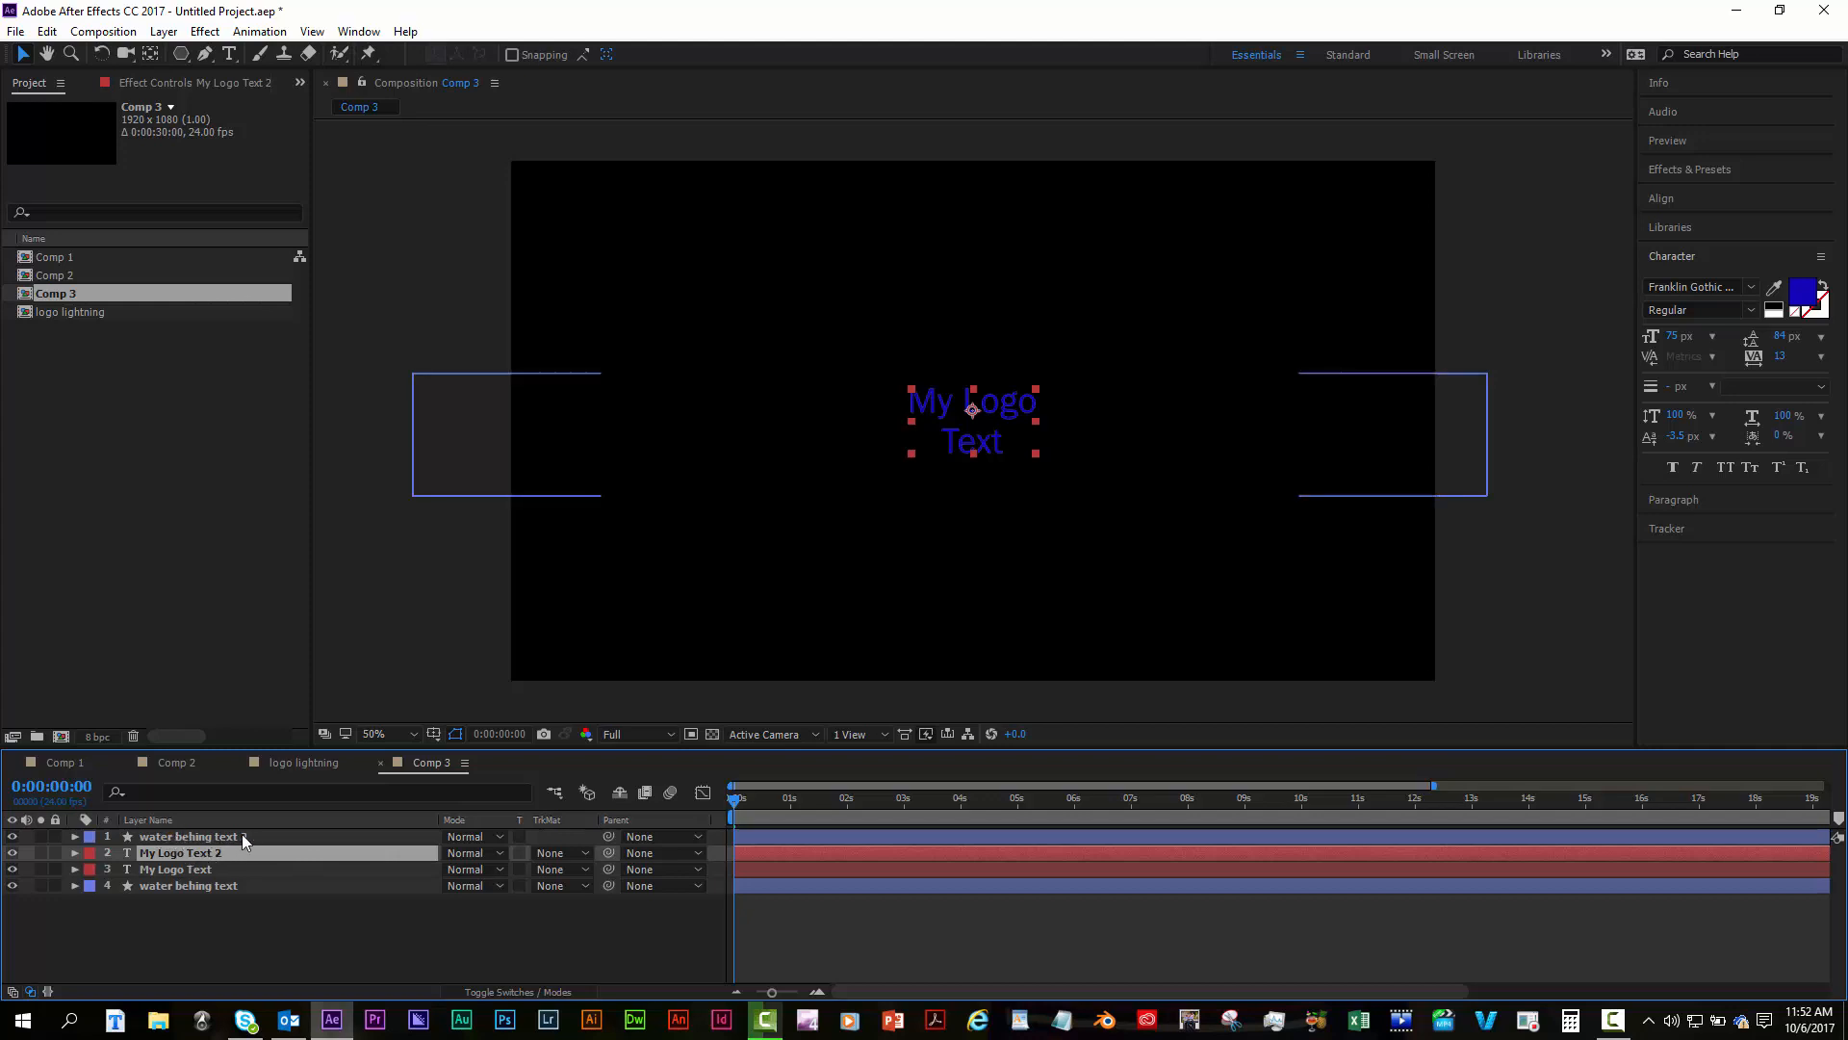
pyautogui.click(531, 858)
pyautogui.click(626, 902)
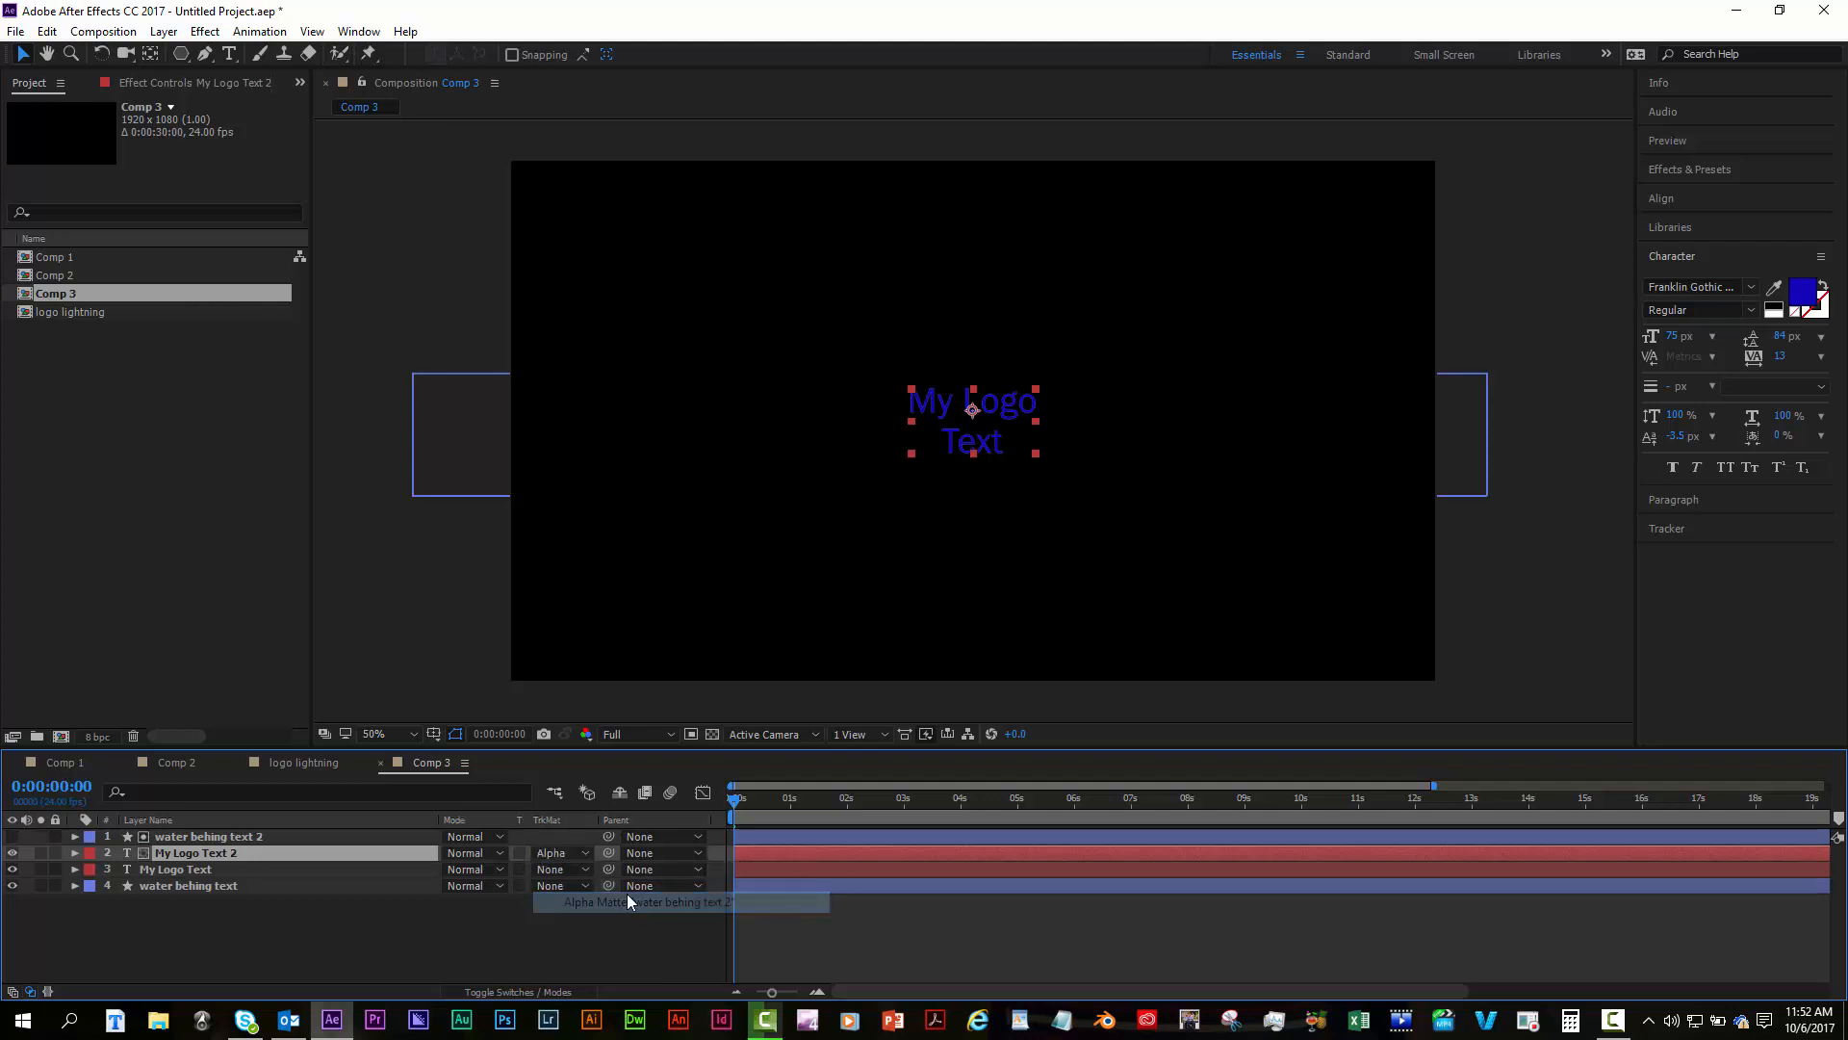
# Scrub between 0:00:00:20 and 0:00:00:23 and inspect the text color change along the stroke's edge up close.
pyautogui.moveTo(745, 797); pyautogui.dragTo(792, 809)
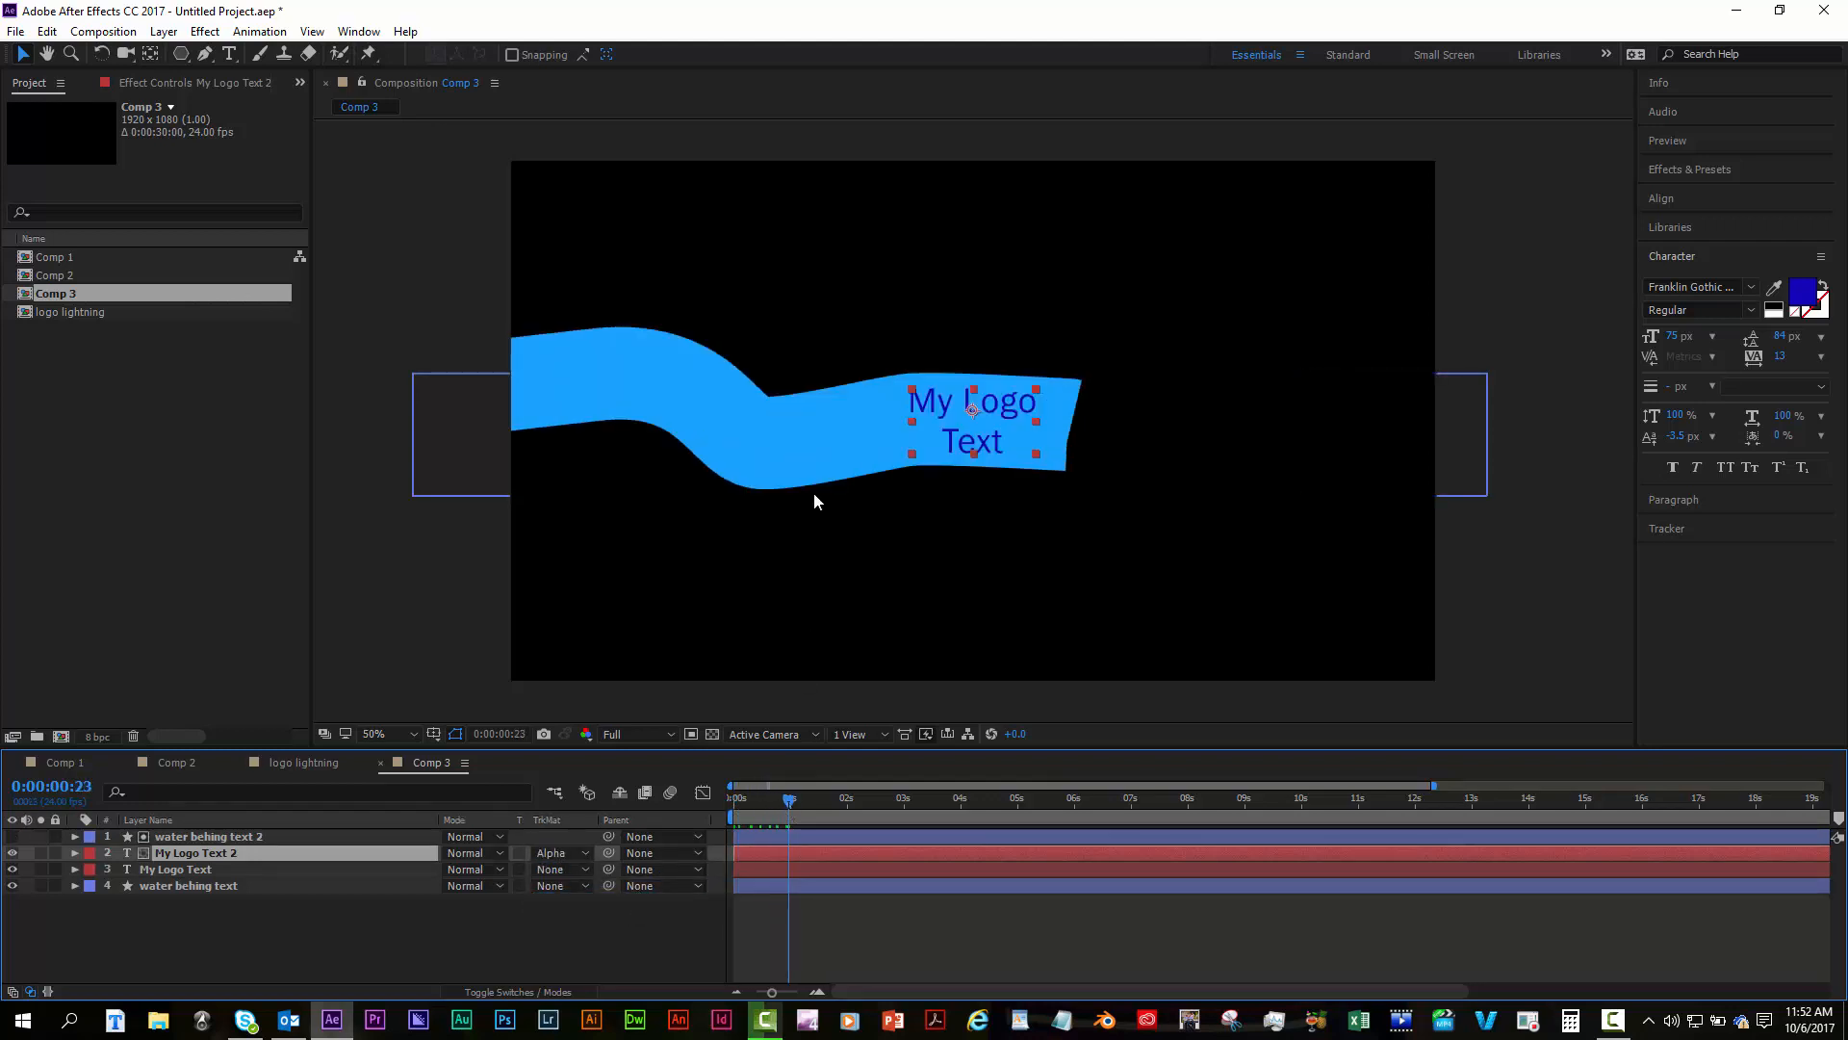
pyautogui.click(780, 805)
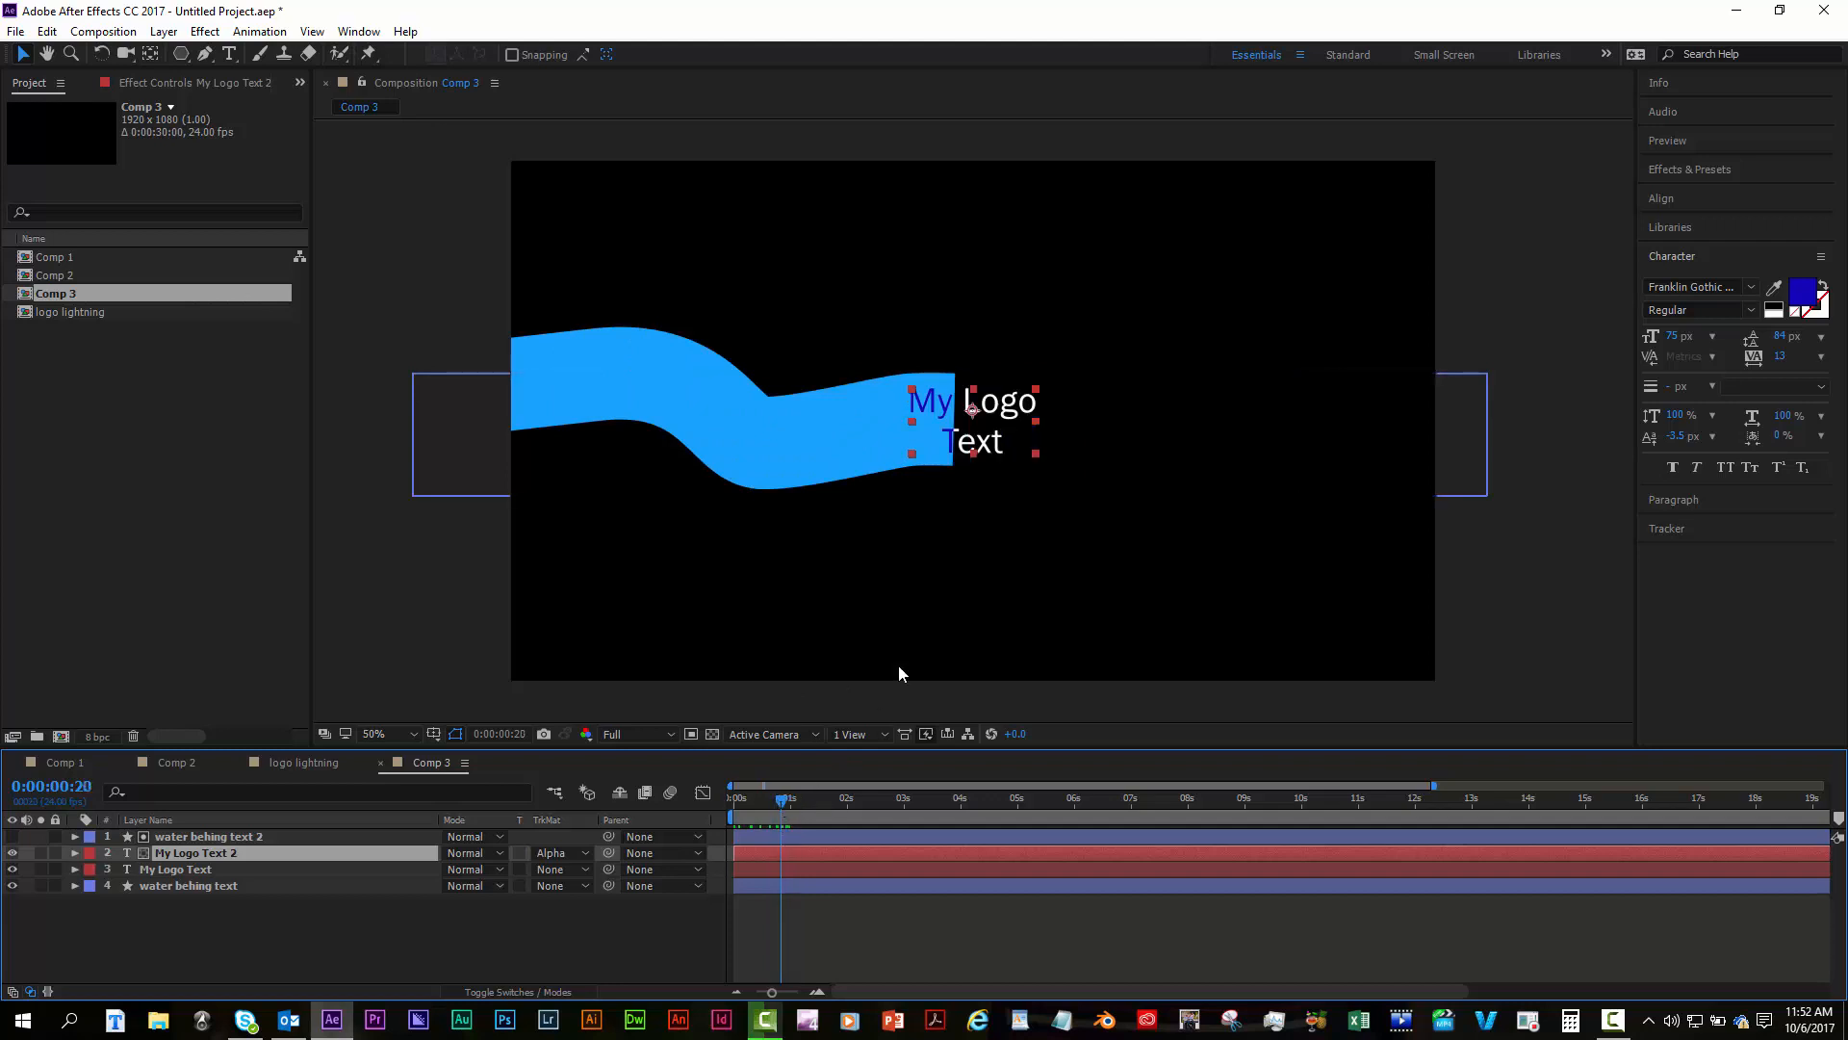
pyautogui.scroll(4, 970, 426)
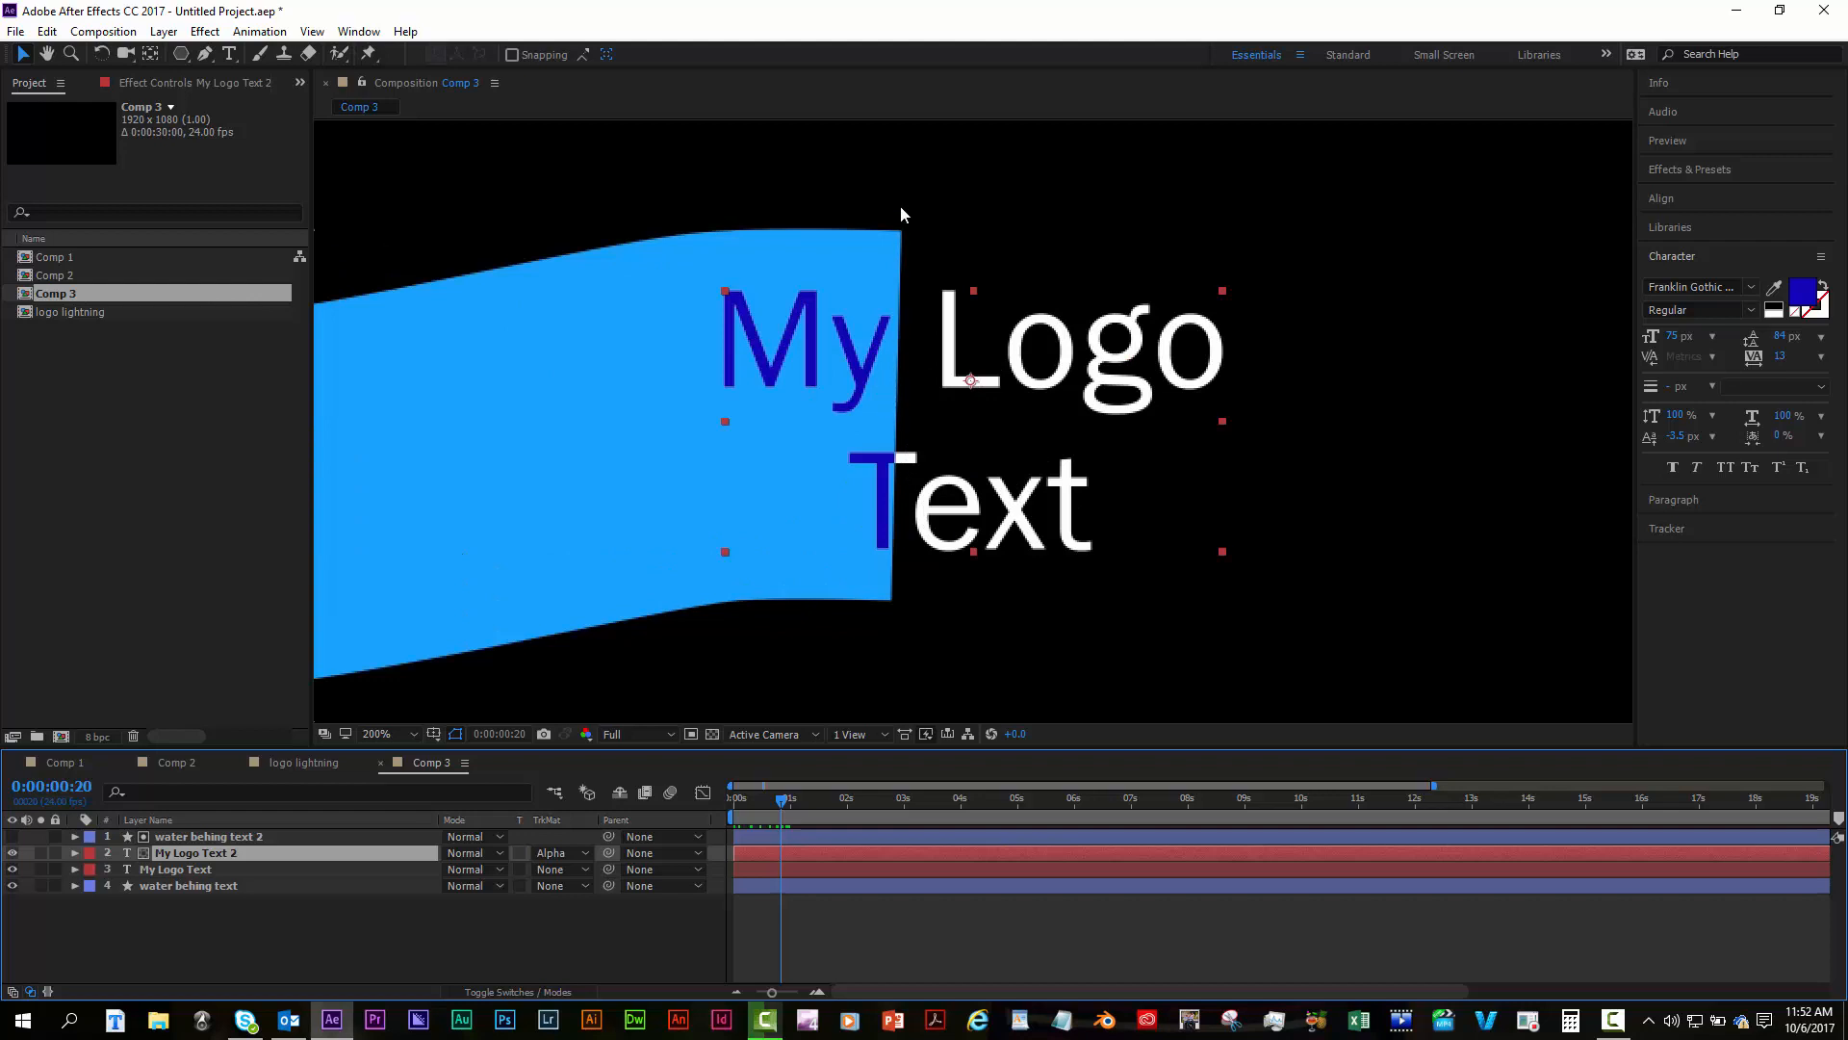
pyautogui.click(786, 796)
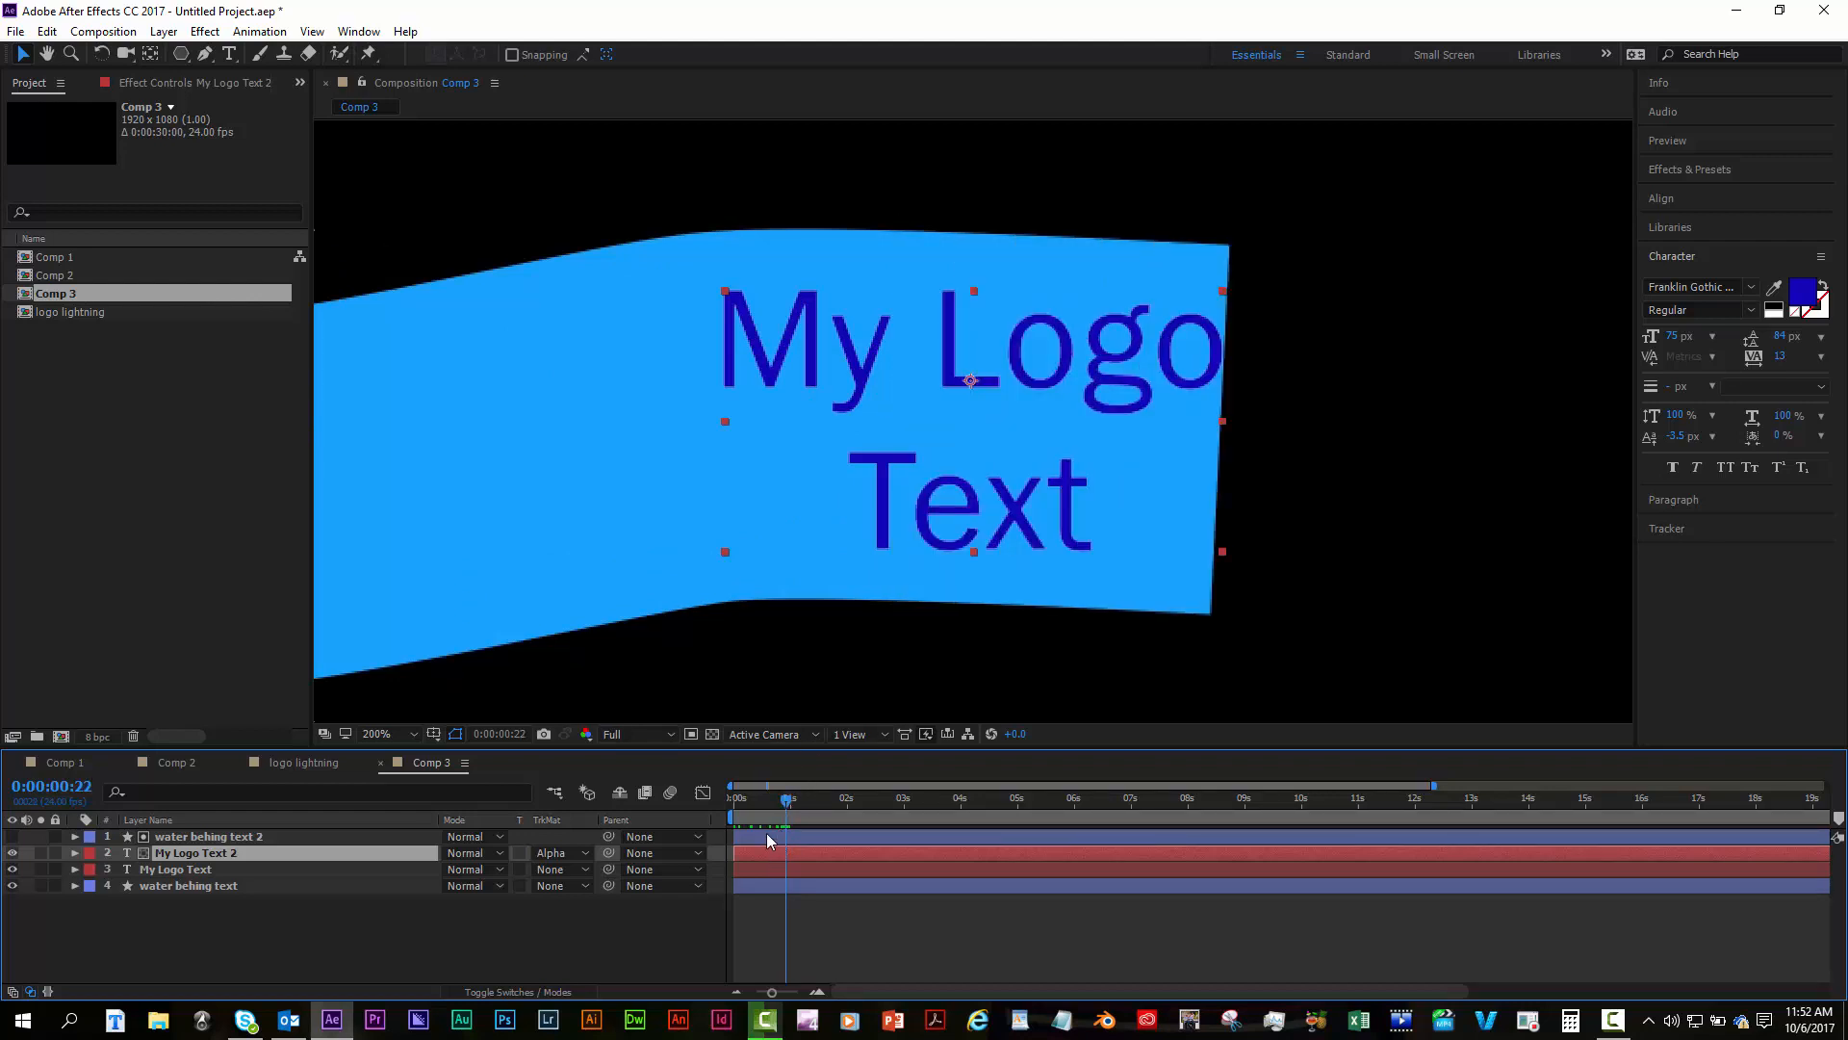
# Check the keyframes of "water behing text 2" and collapse them, then display the End keyframes of the original "water behing text" layer.
pyautogui.click(766, 833)
pyautogui.press('u')
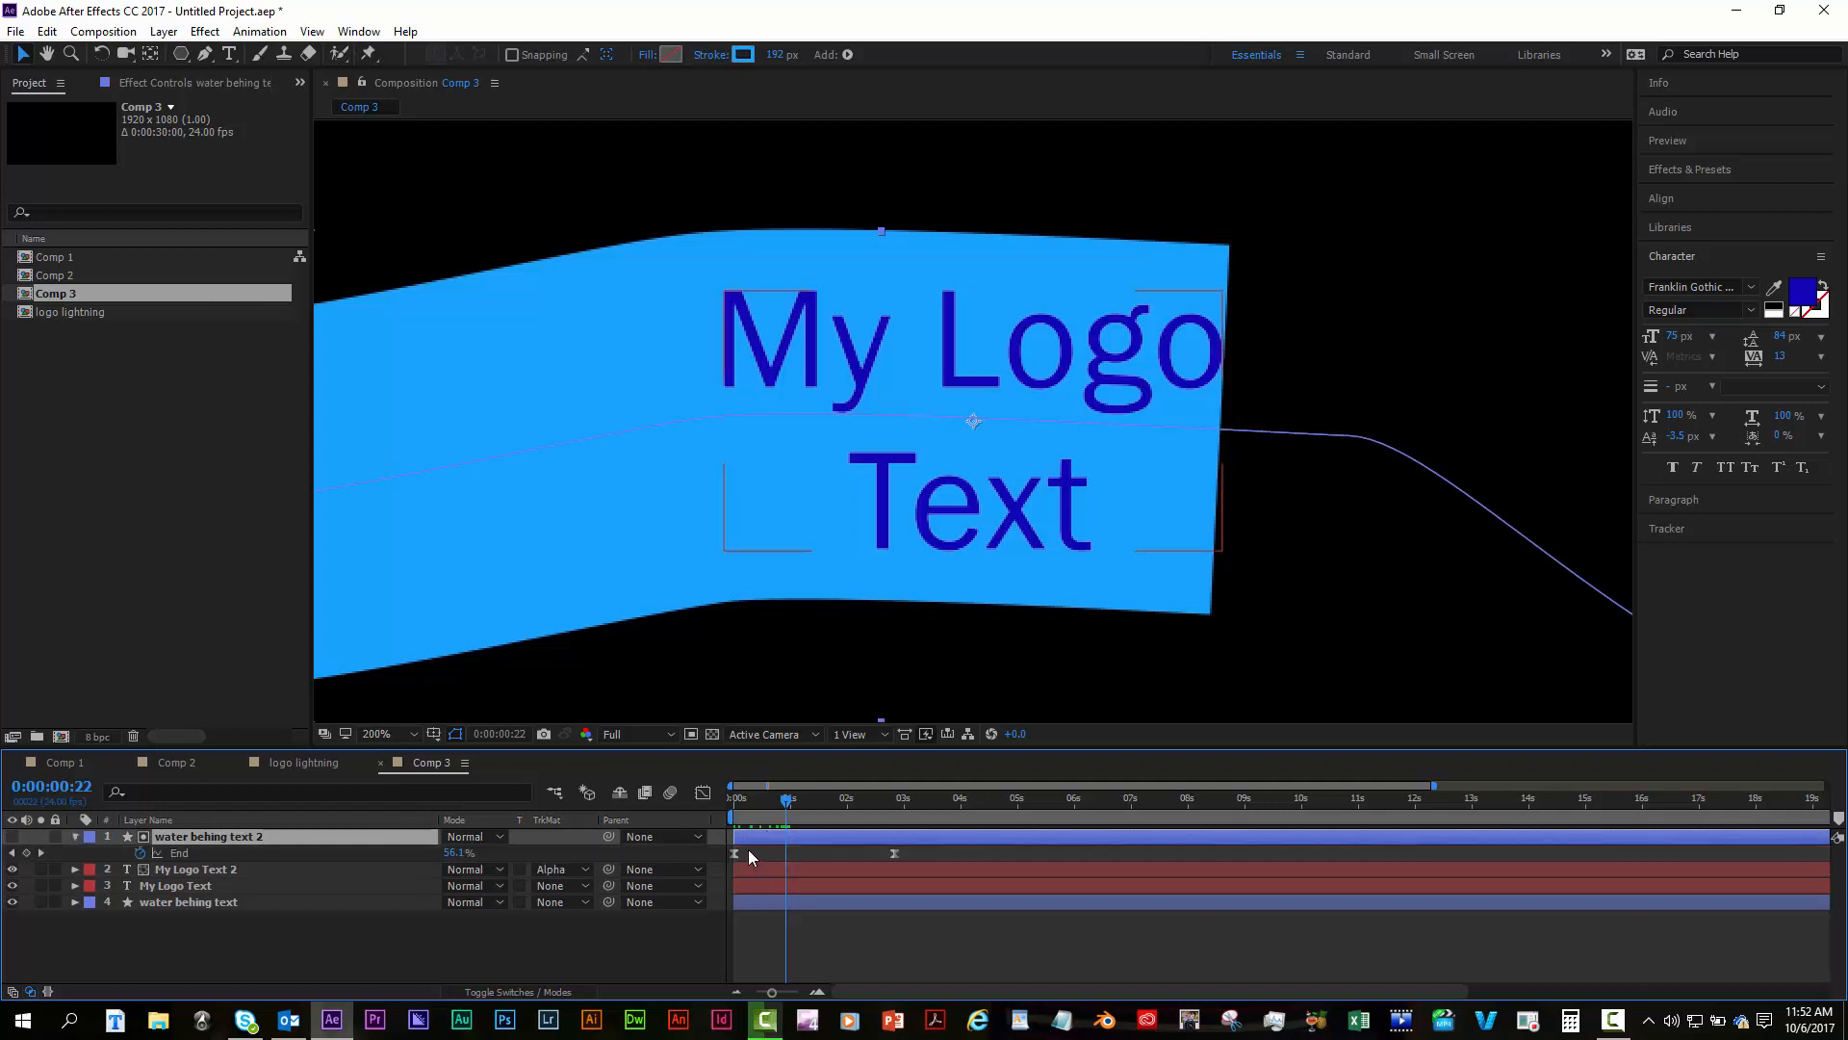
pyautogui.press('u')
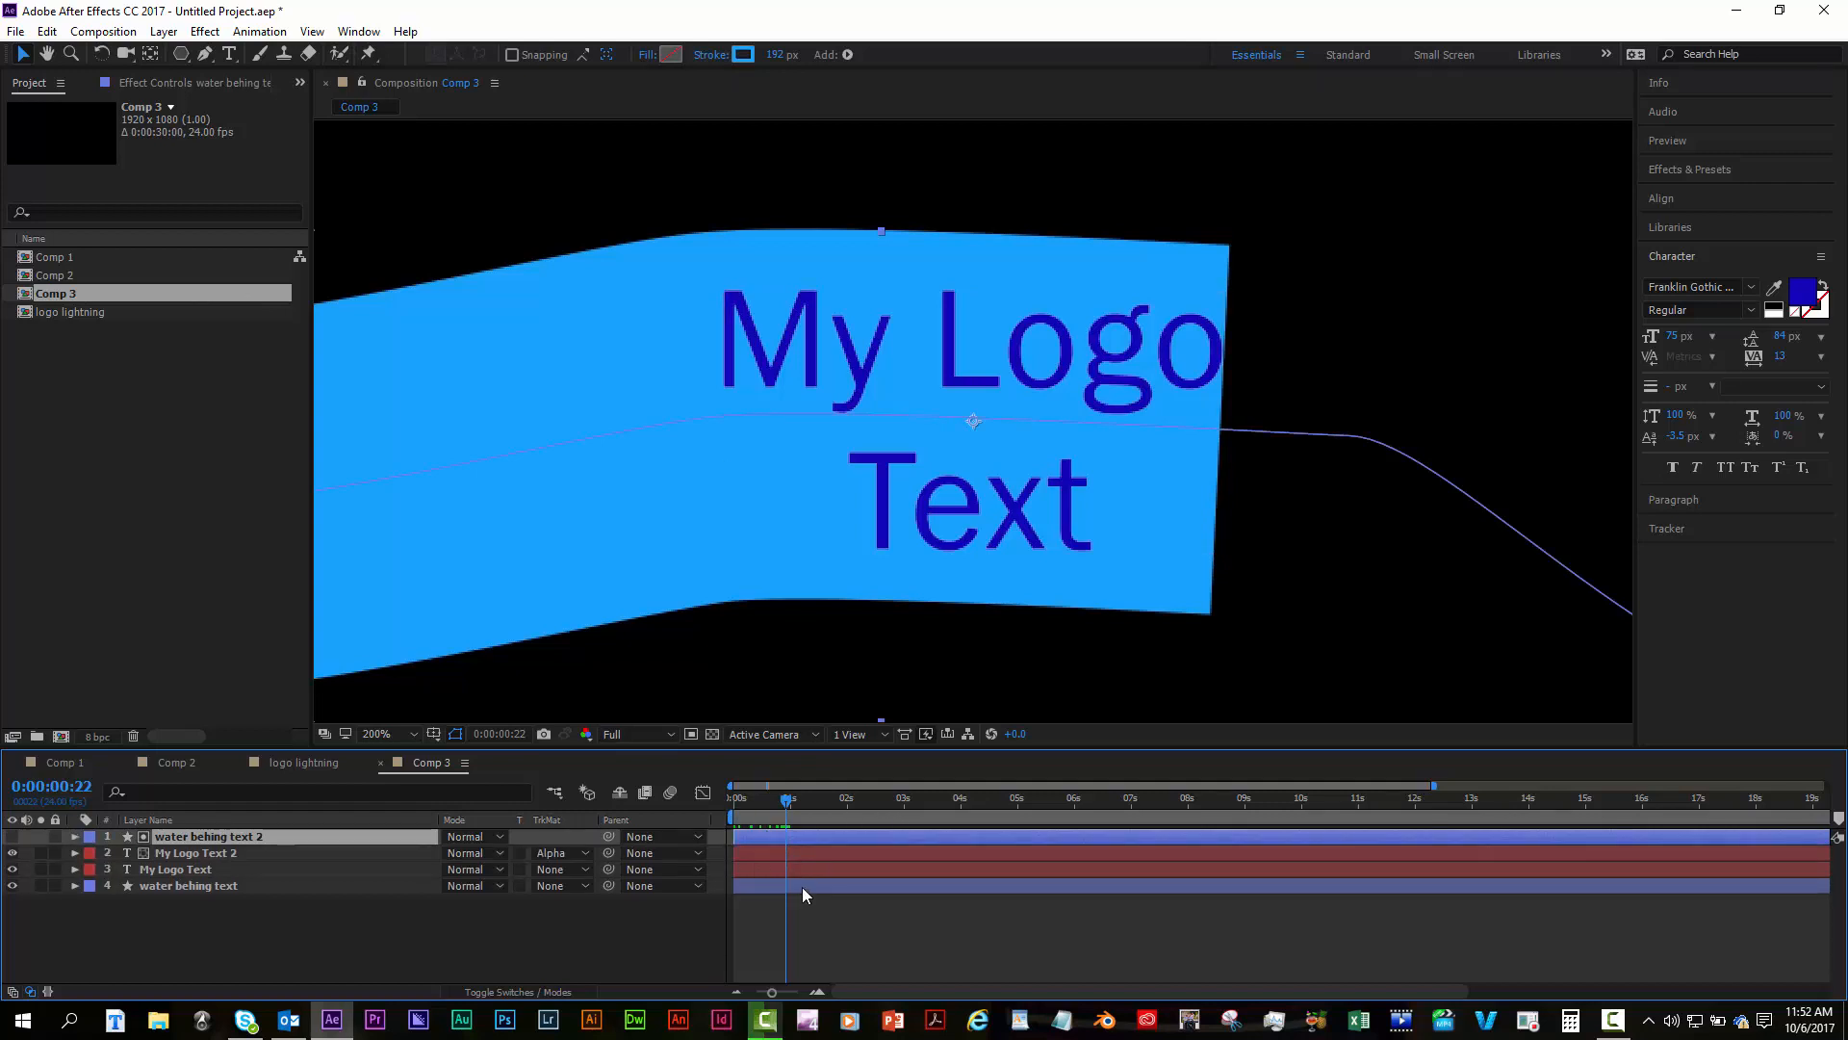
pyautogui.click(804, 887)
pyautogui.press('u')
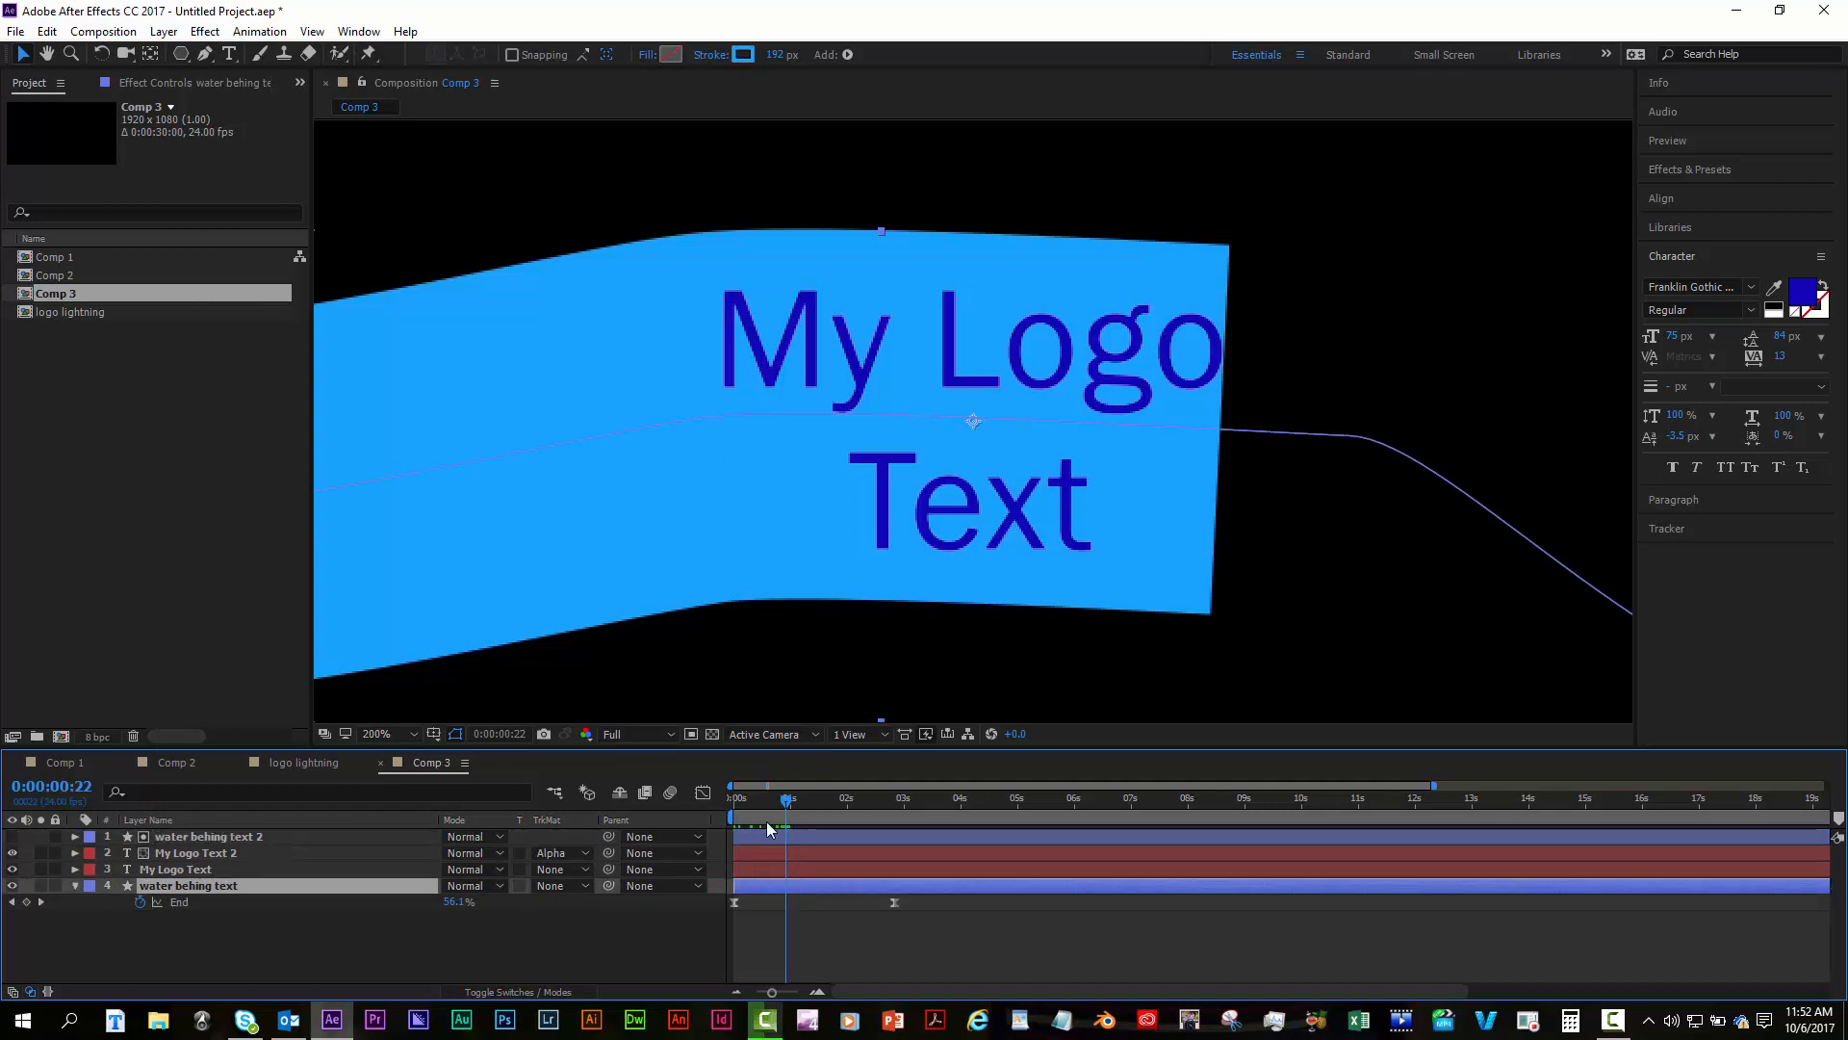
# Scrub between 0:00:00:22 and 0:00:01:04 to examine how the stroke covers the logo text, up close and at full-frame view.
pyautogui.moveTo(785, 809); pyautogui.dragTo(800, 811)
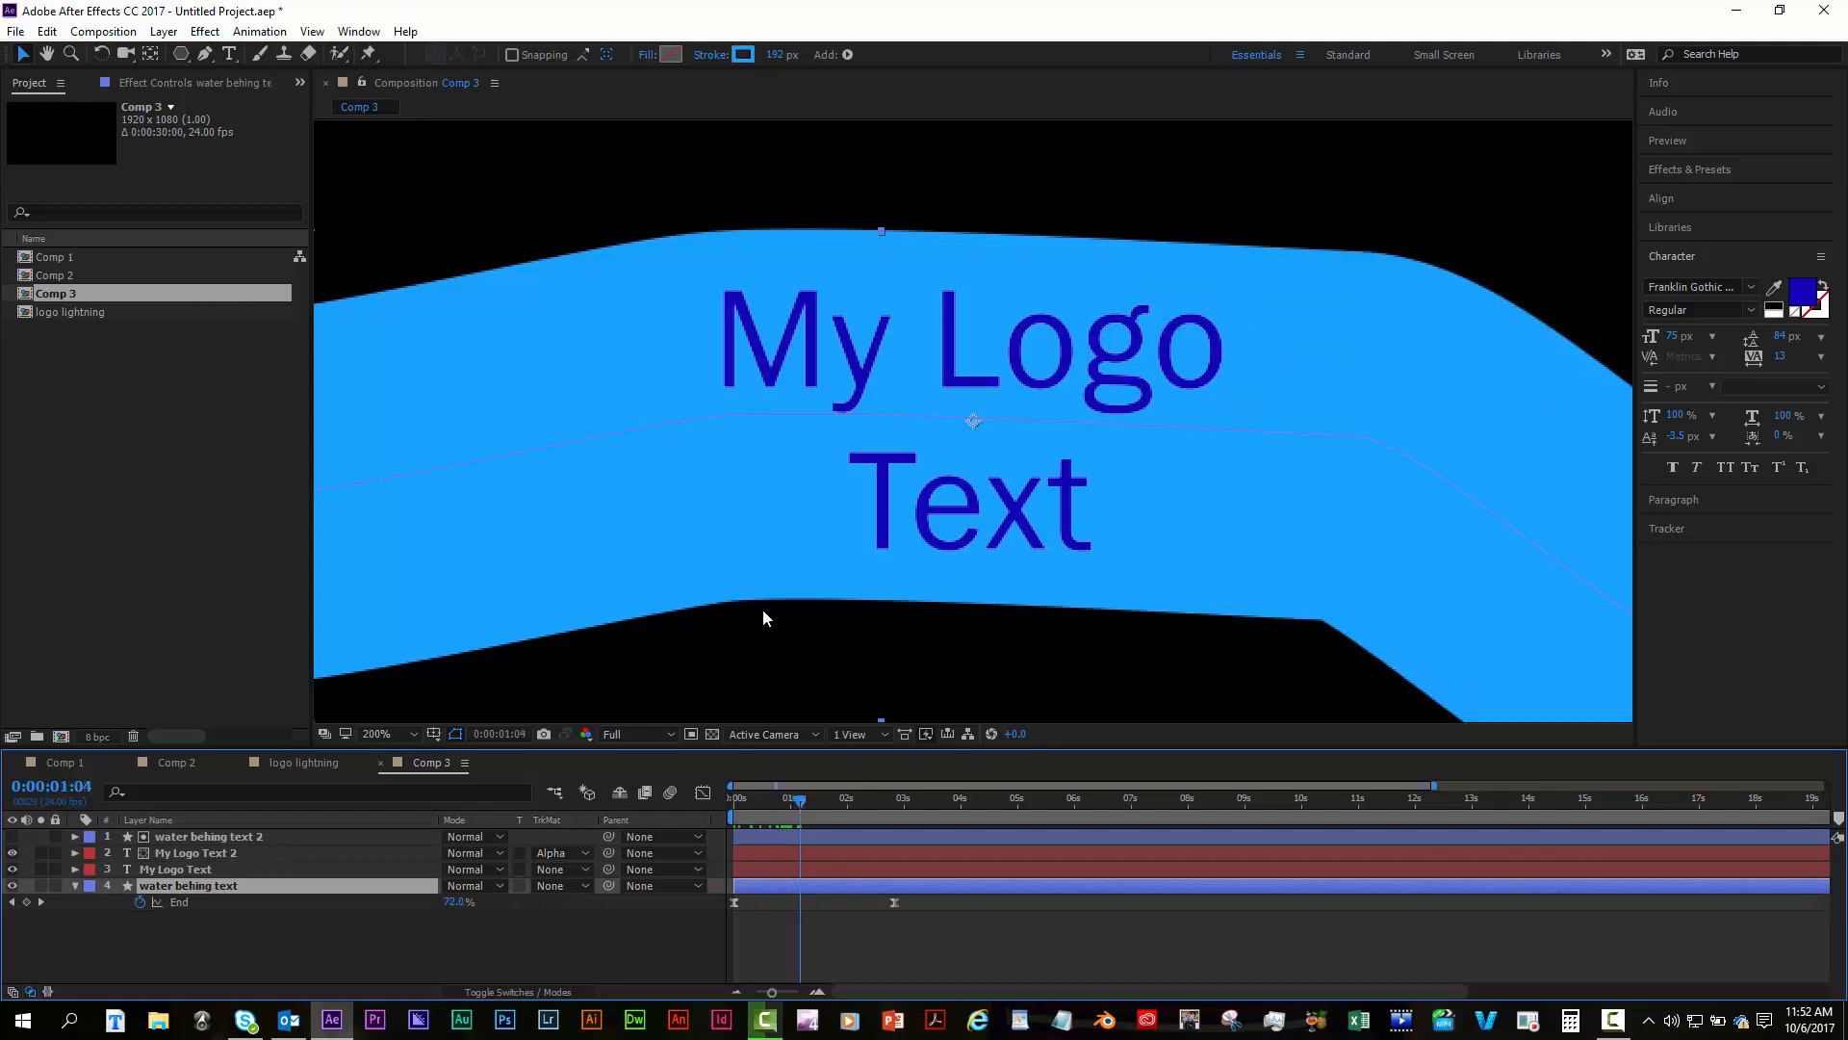
pyautogui.press(',')
pyautogui.press(',')
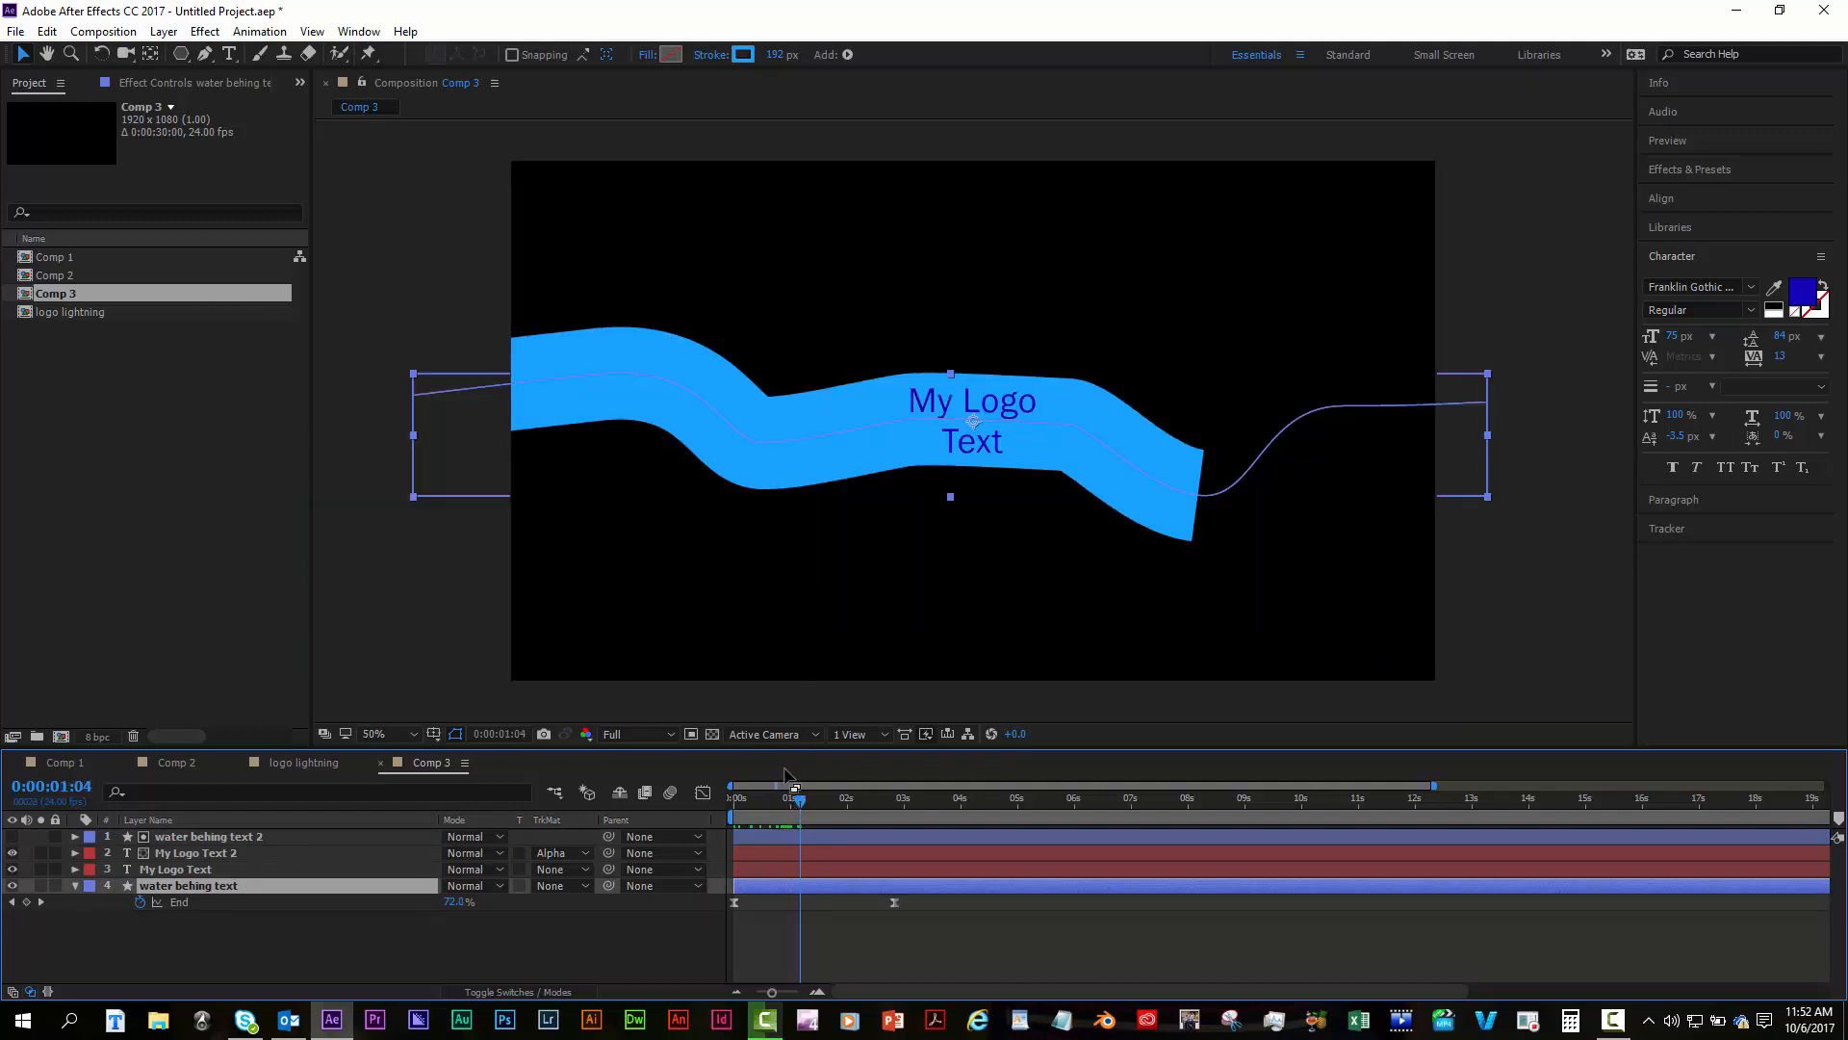
pyautogui.moveTo(796, 799); pyautogui.dragTo(785, 804)
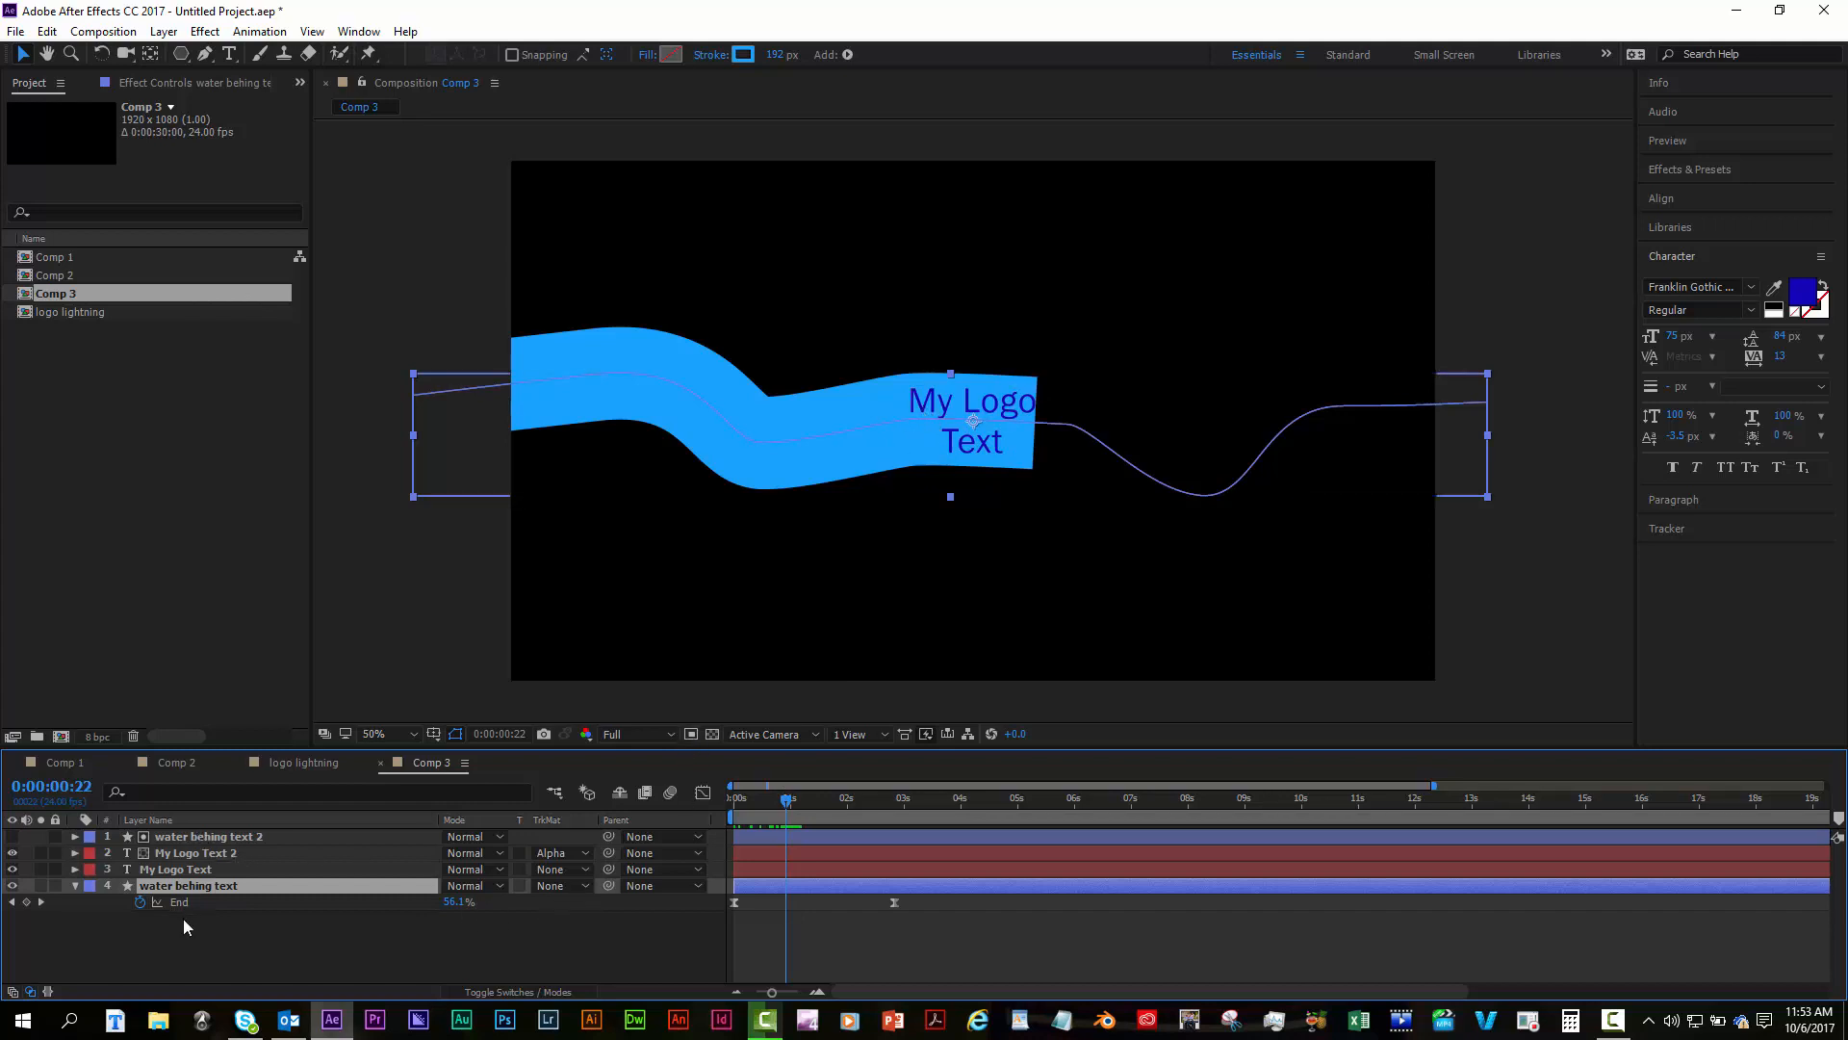
# Animate the Trim Paths Start of the original "water behing text" layer from 0% at 0:00:01:04 to 100% at 0:00:02:07.
pyautogui.click(74, 886)
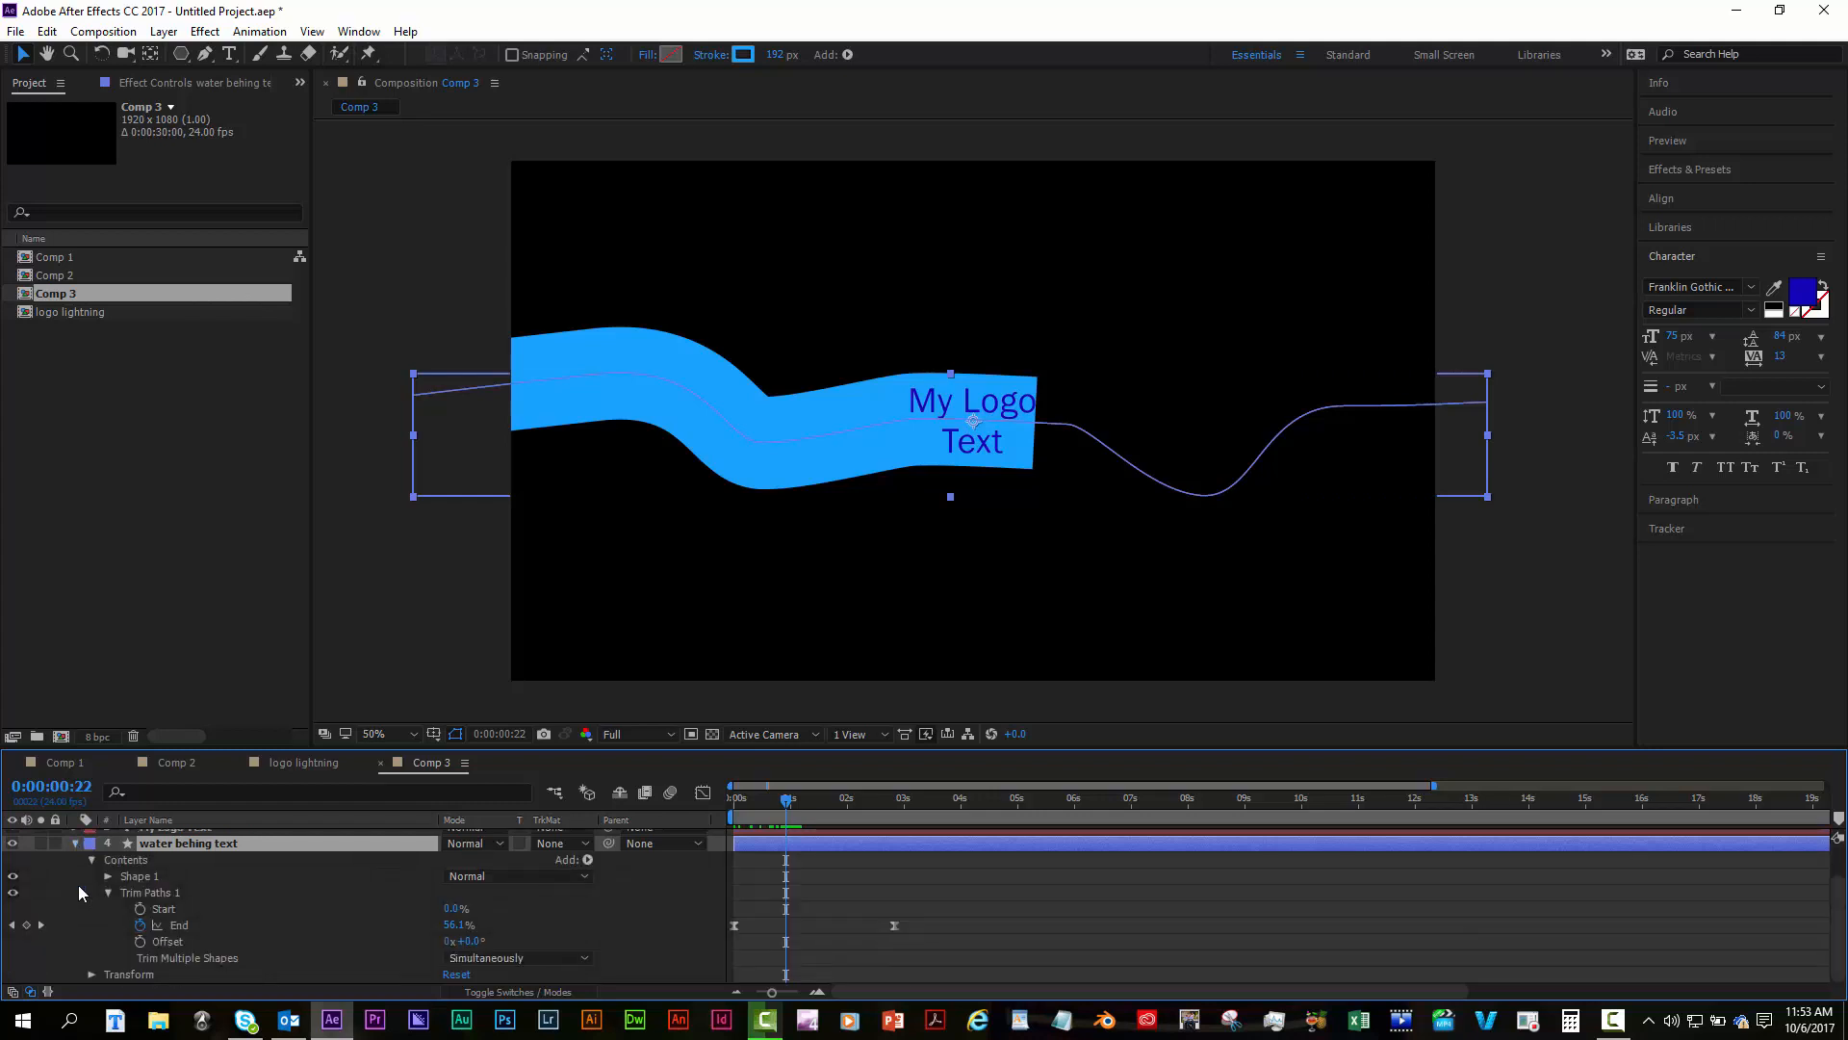
pyautogui.click(140, 910)
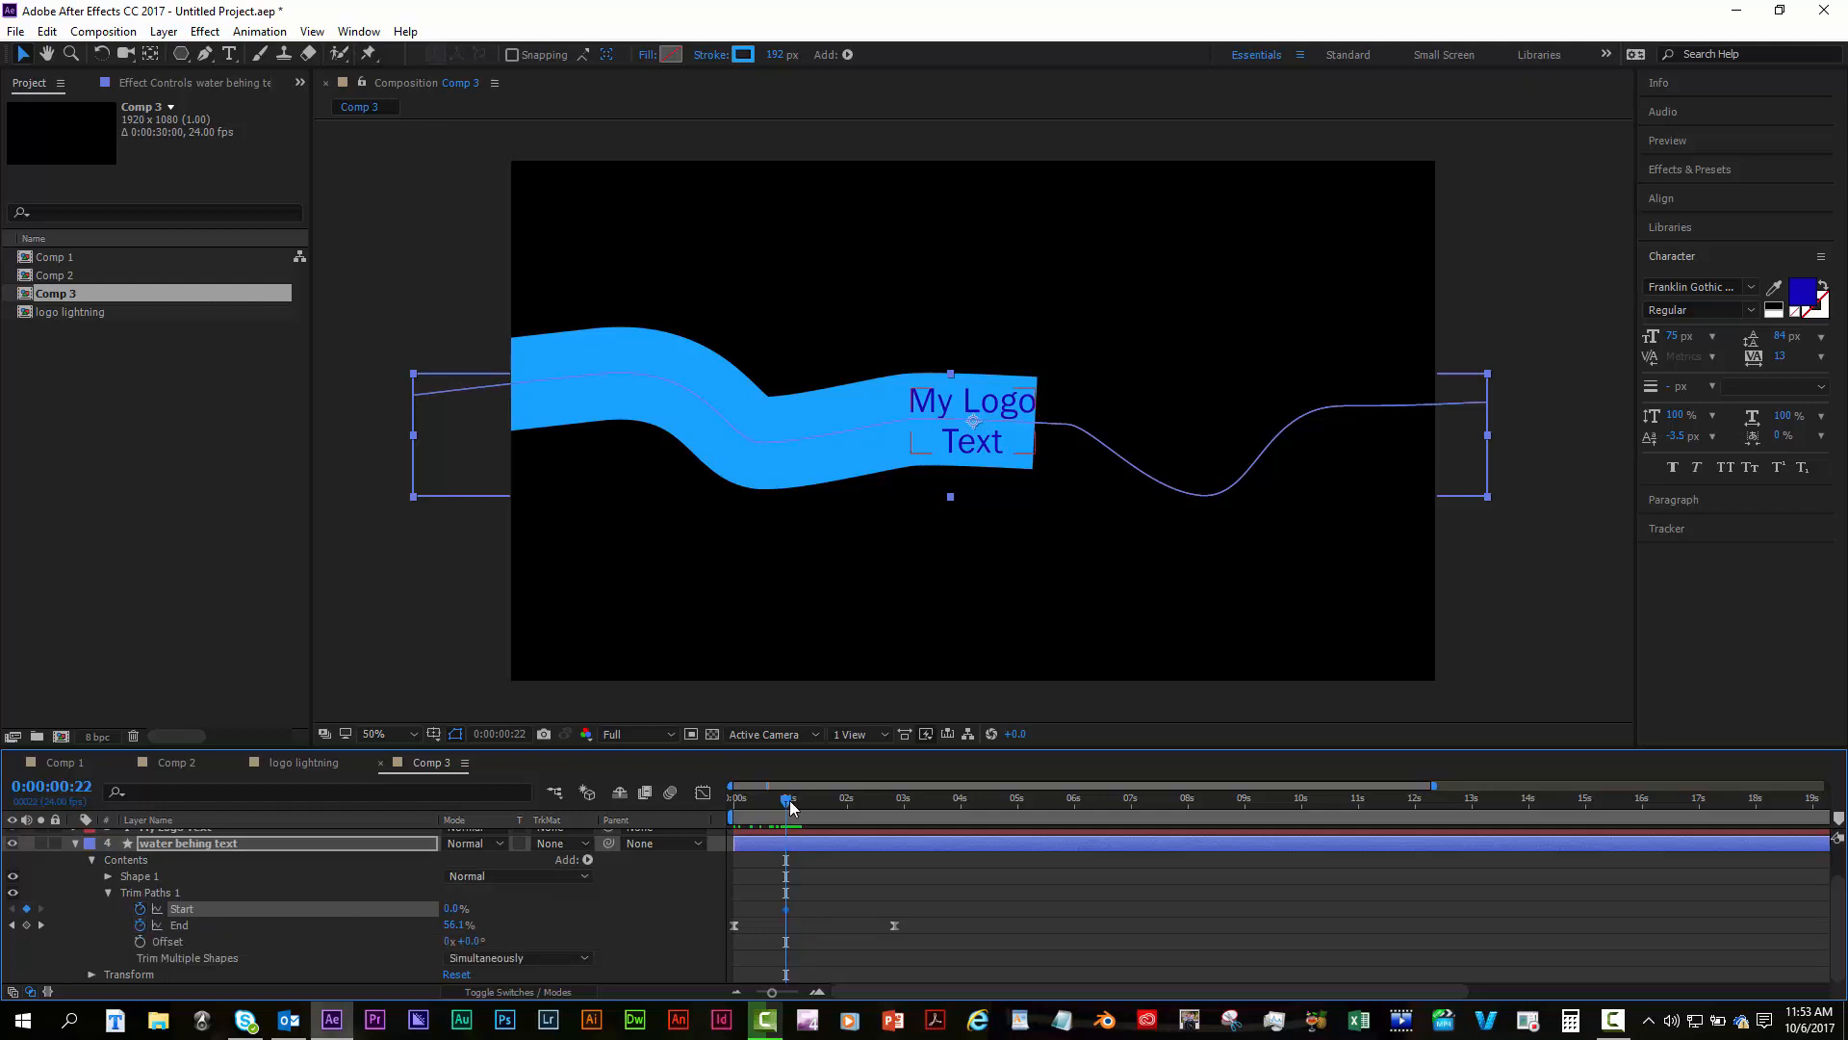
pyautogui.moveTo(803, 803); pyautogui.dragTo(830, 805)
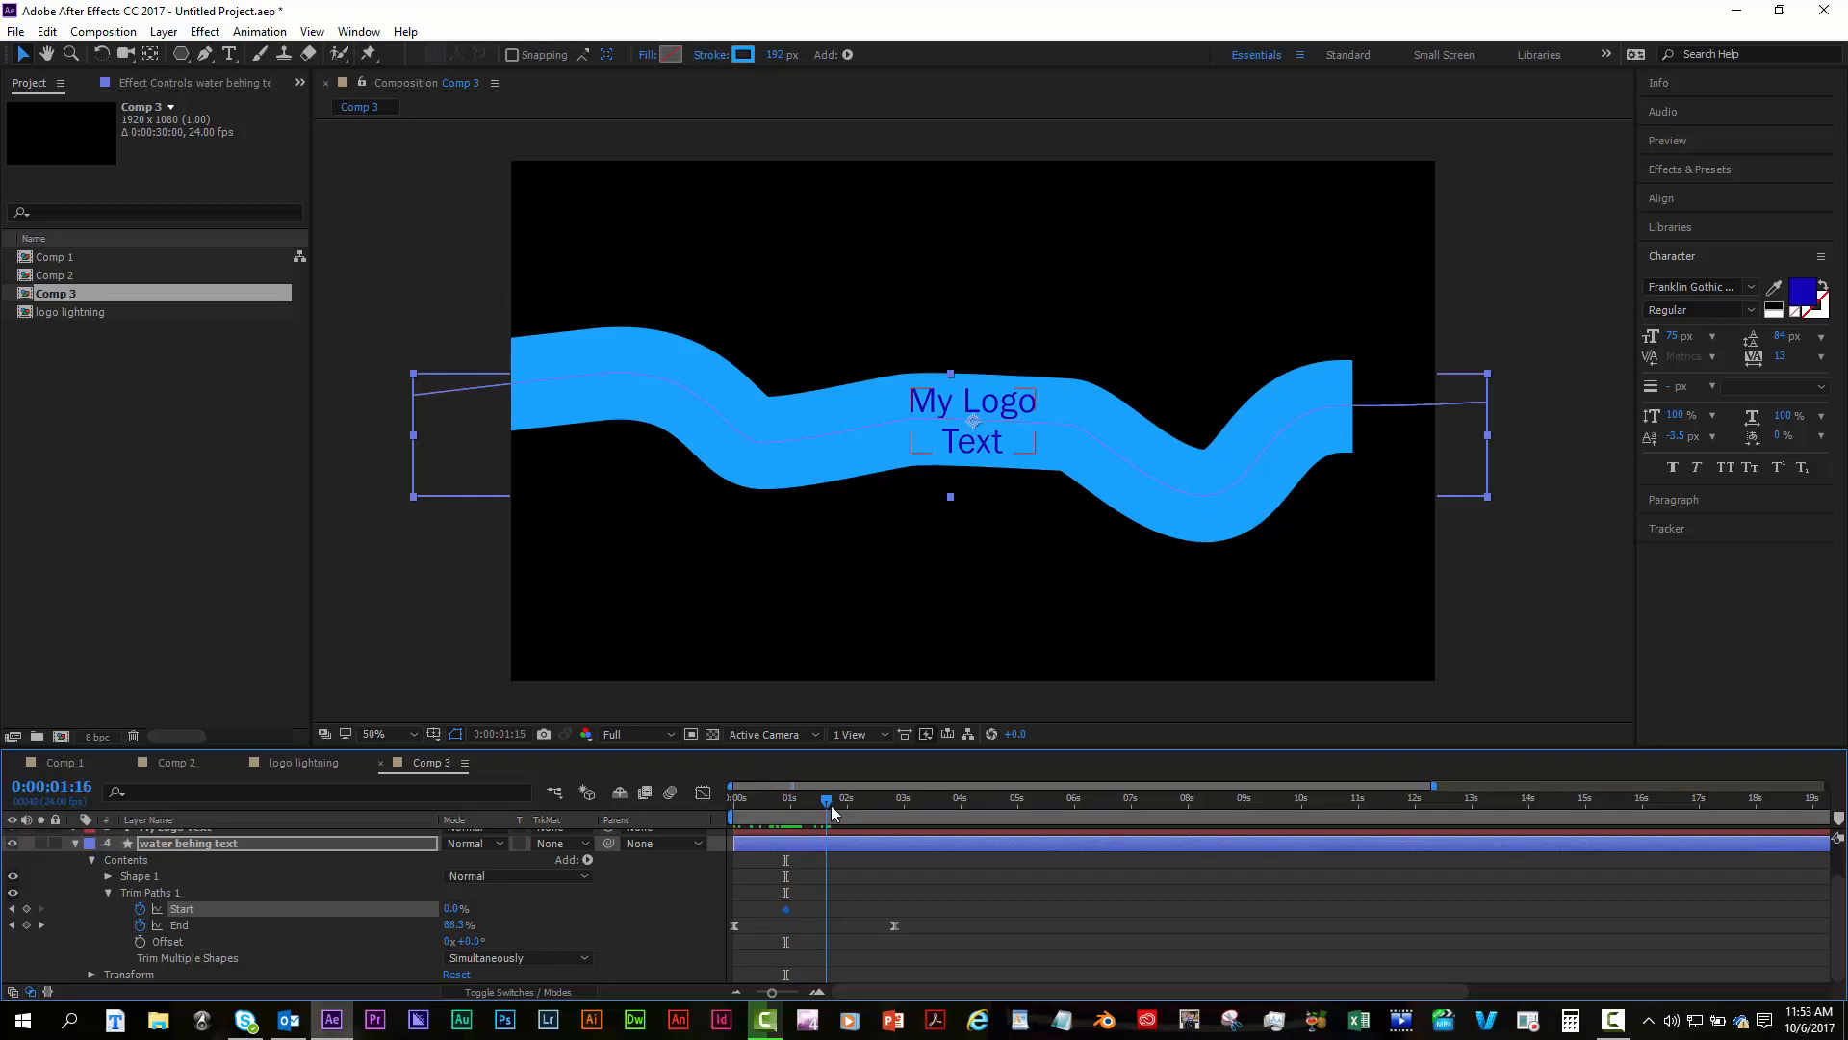
pyautogui.moveTo(832, 806); pyautogui.dragTo(863, 807)
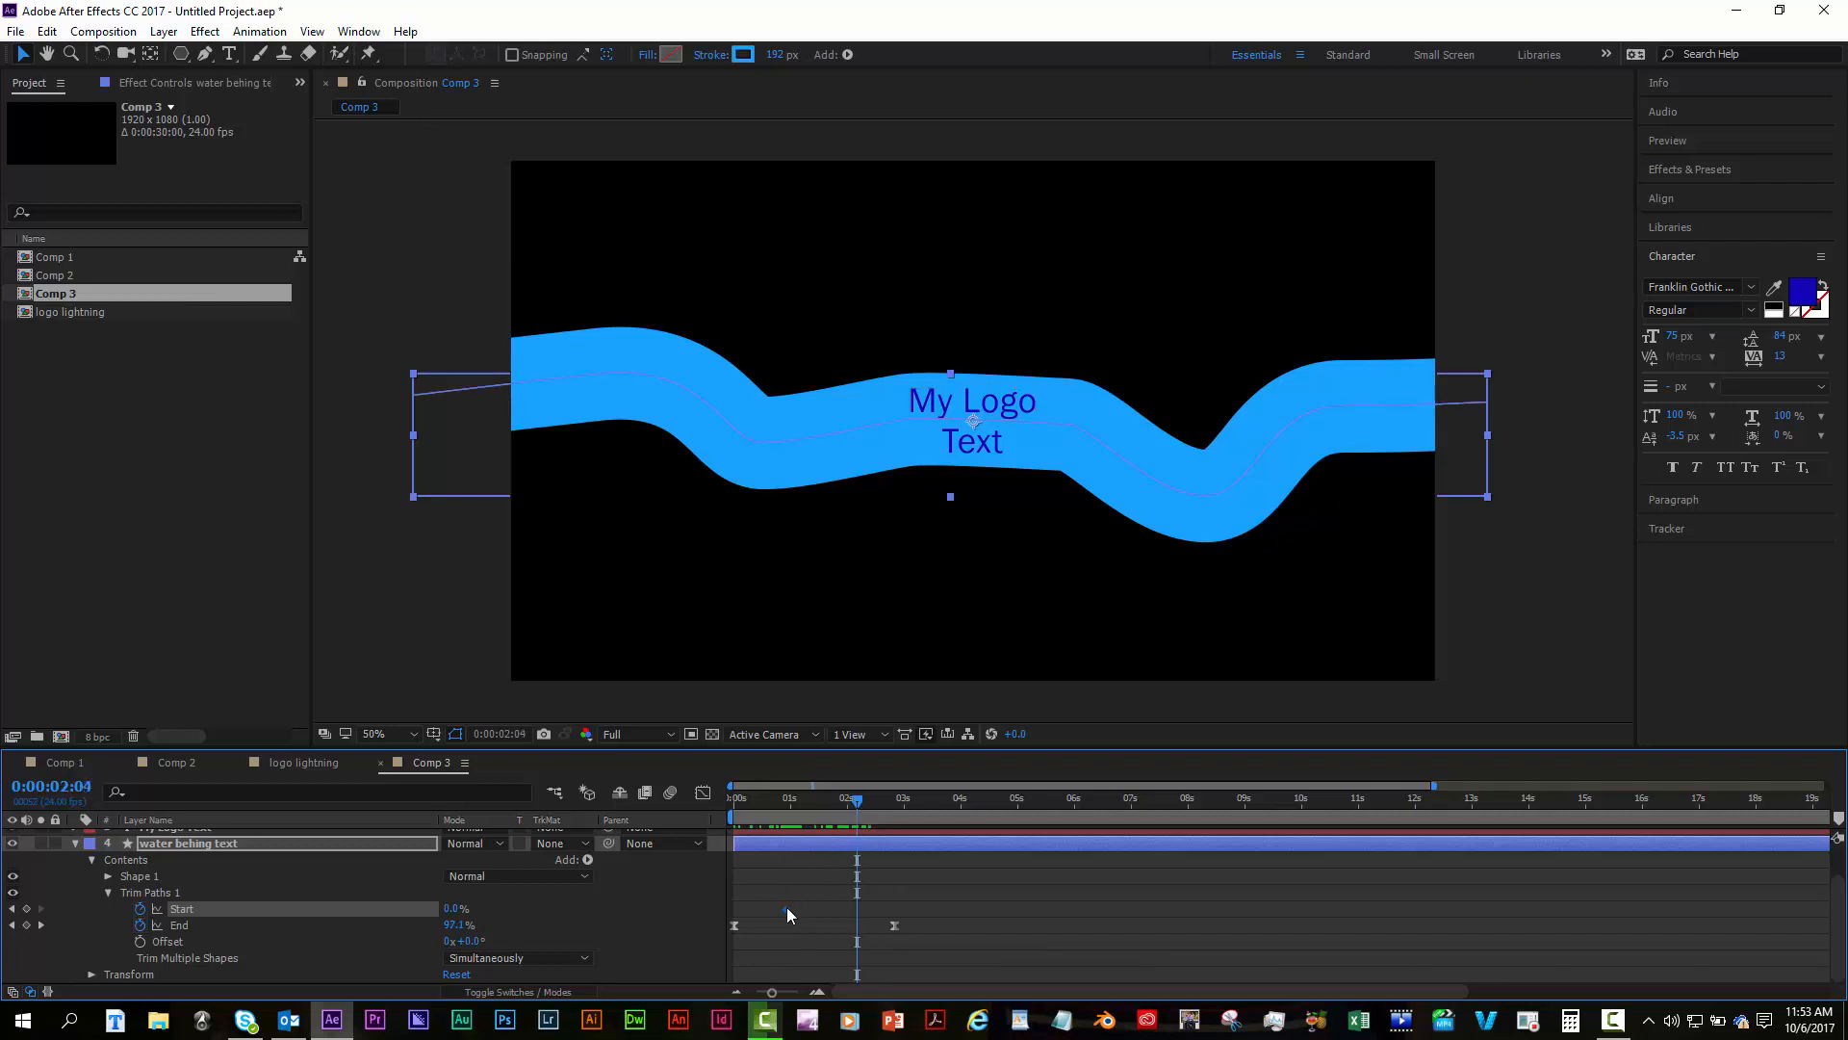
pyautogui.click(866, 805)
pyautogui.moveTo(469, 908); pyautogui.dragTo(730, 937)
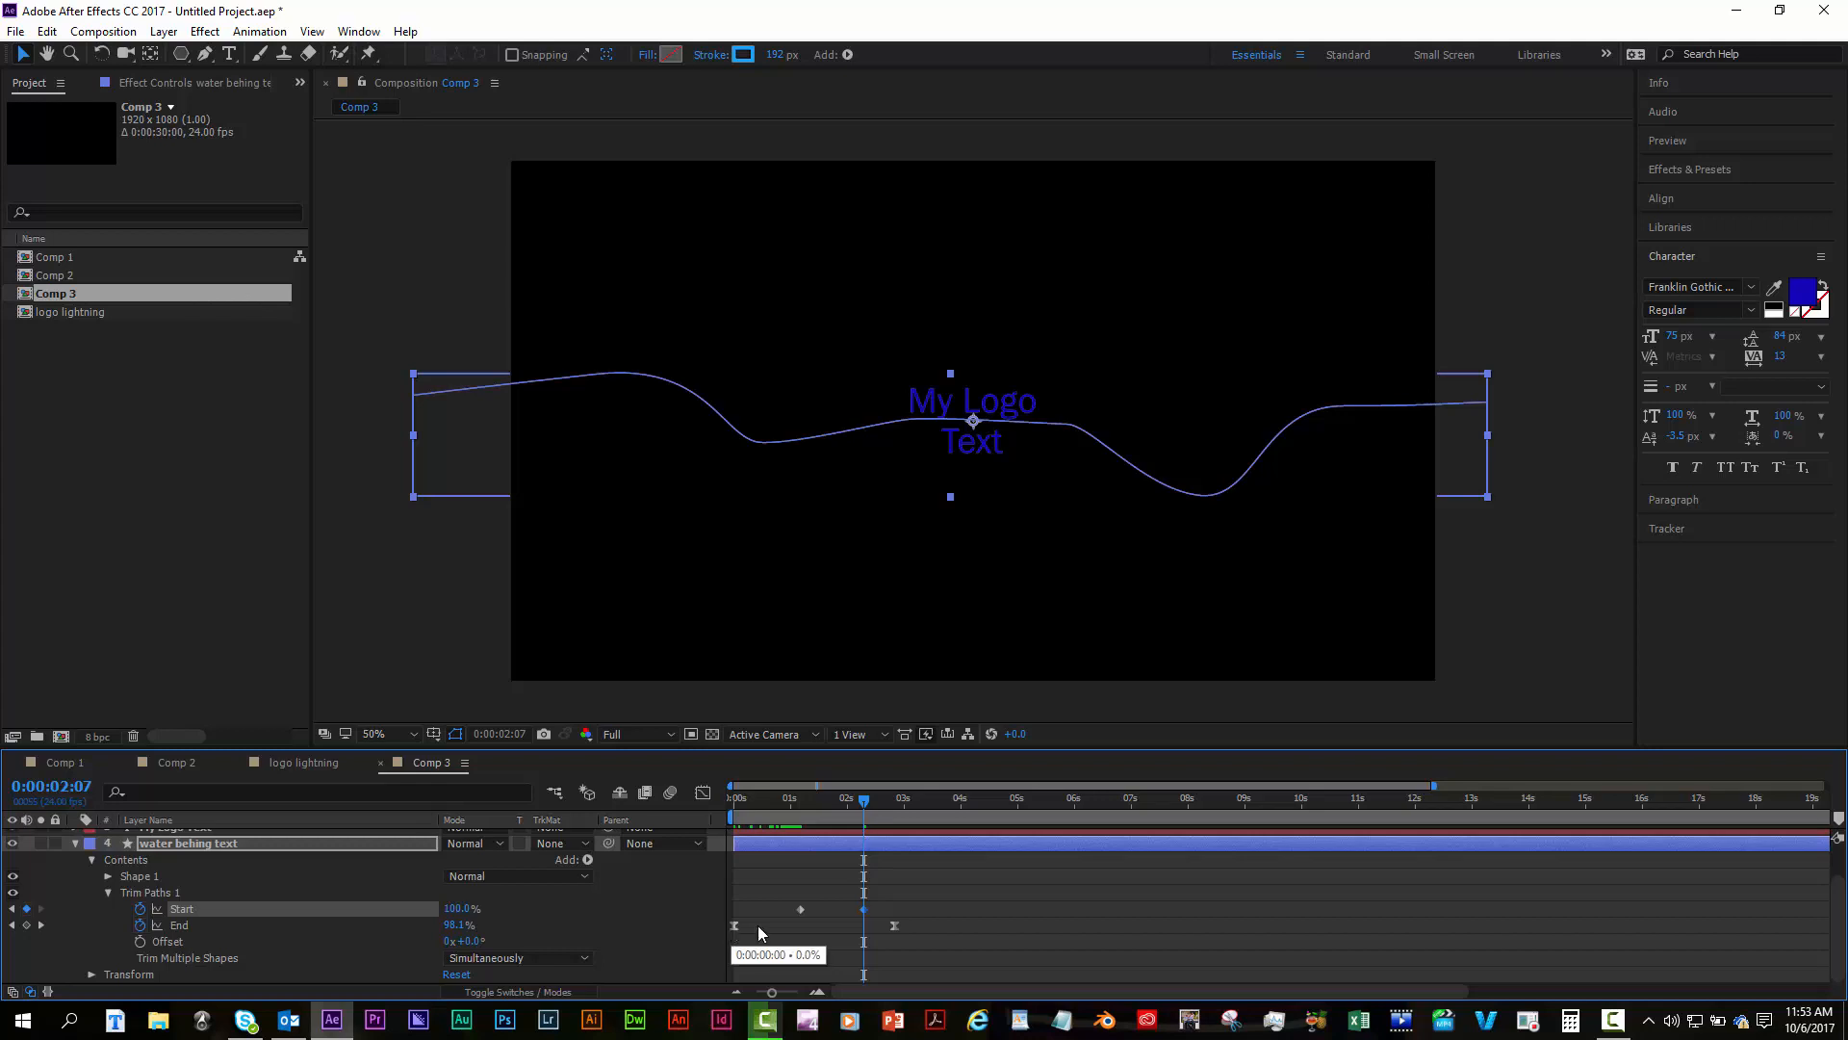
# Step through the Trim Paths Start and End keyframes, and scrub from 0:00:00:00 to 0:00:01:21 to review the stroke passing behind the text.
pyautogui.click(805, 798)
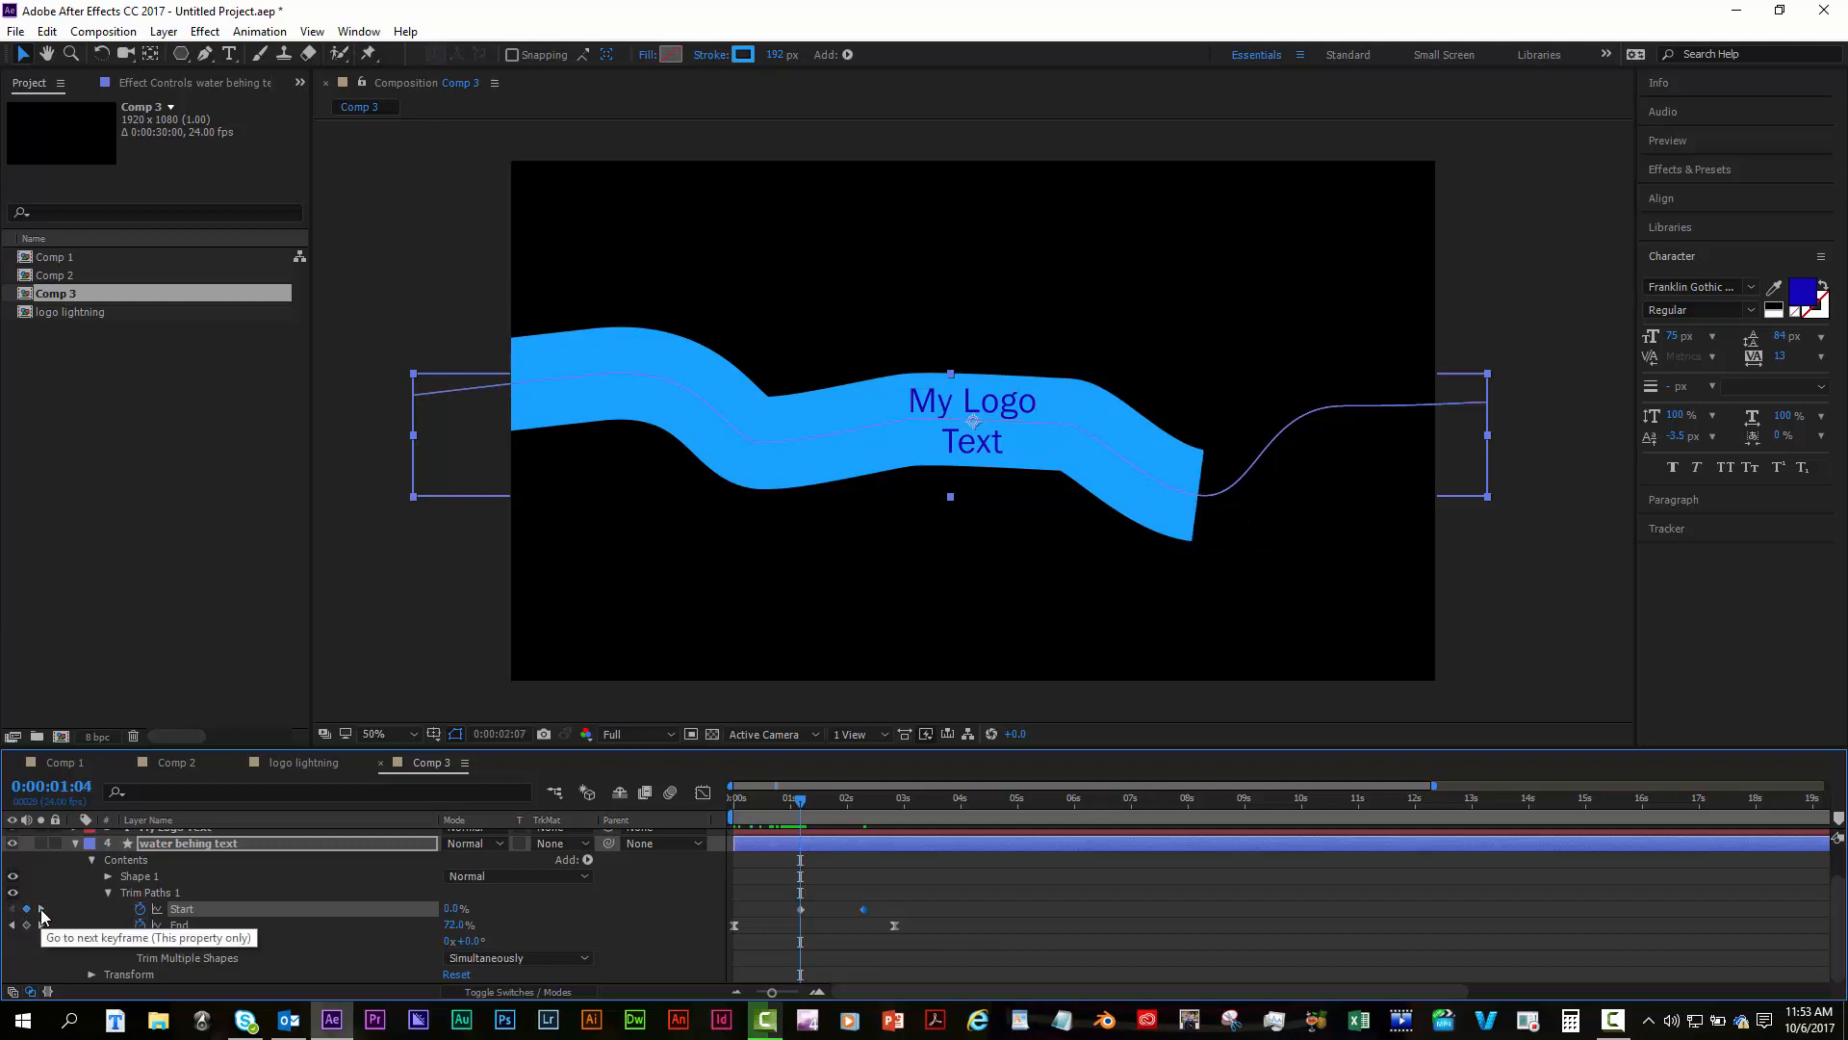
pyautogui.click(40, 911)
pyautogui.click(40, 925)
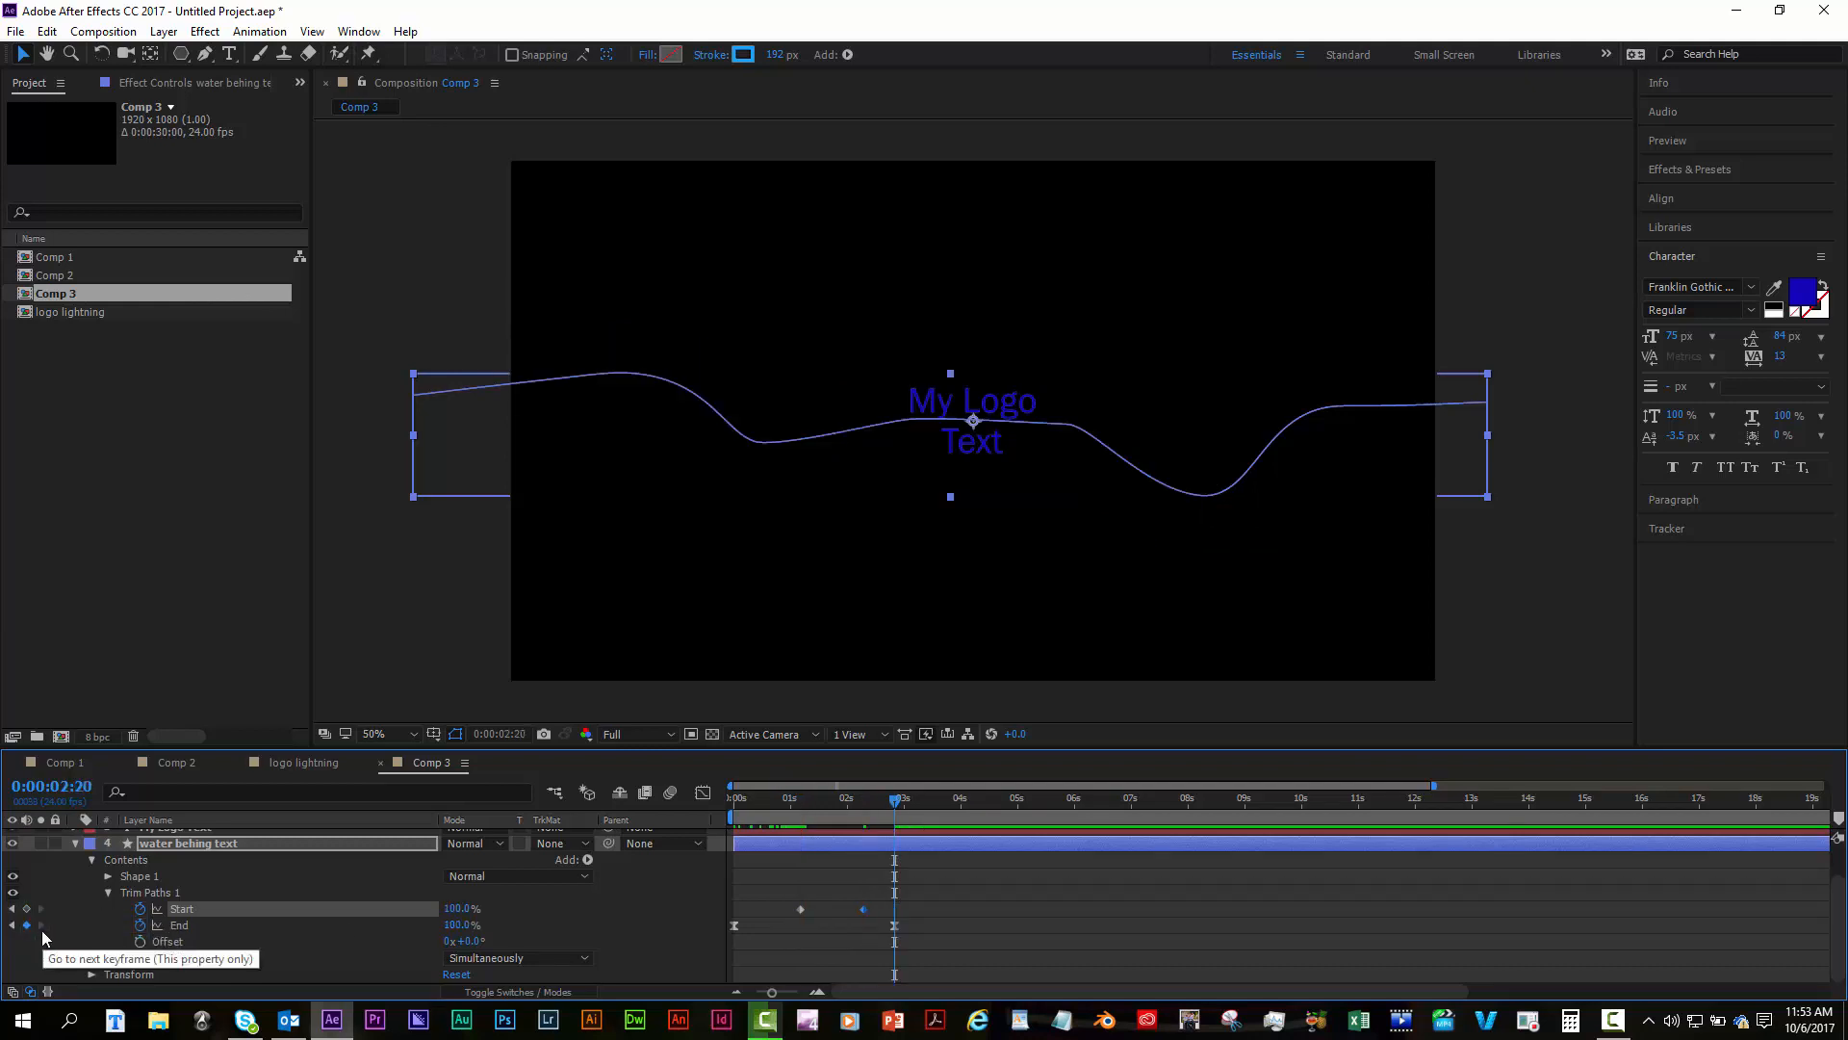
pyautogui.press('Home')
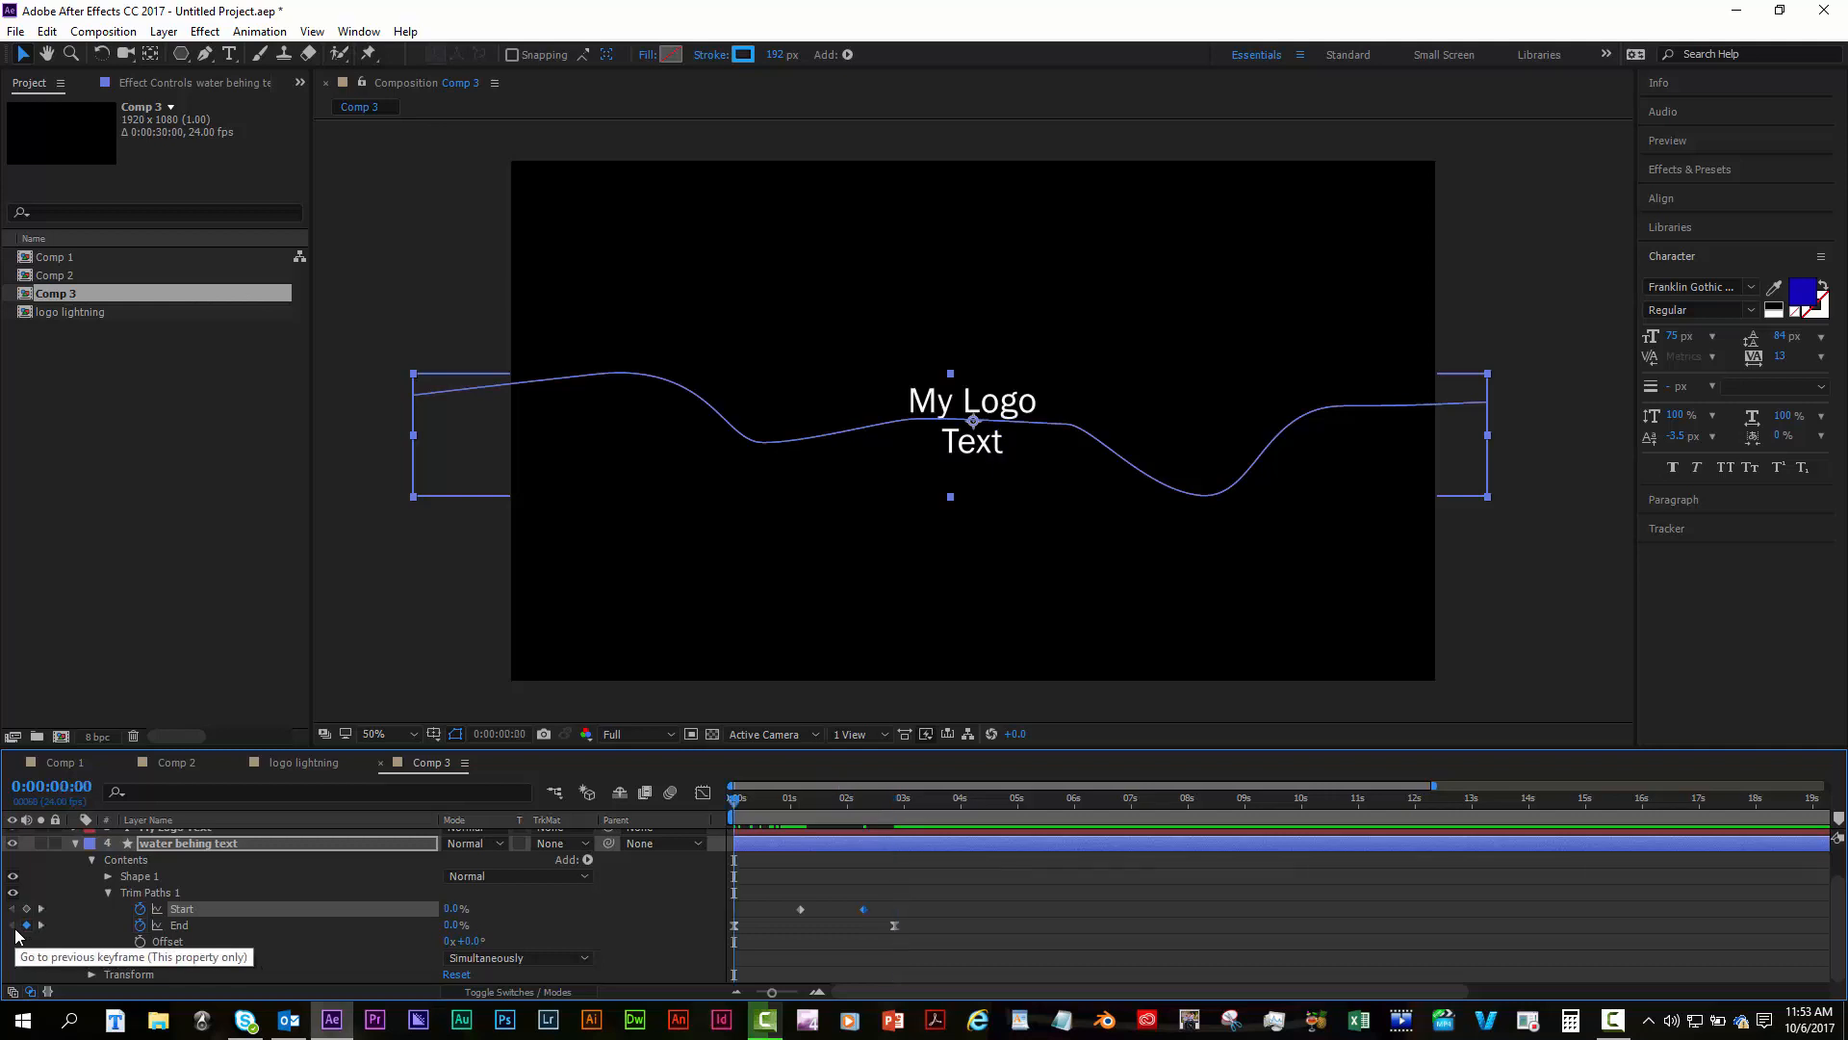
pyautogui.click(759, 862)
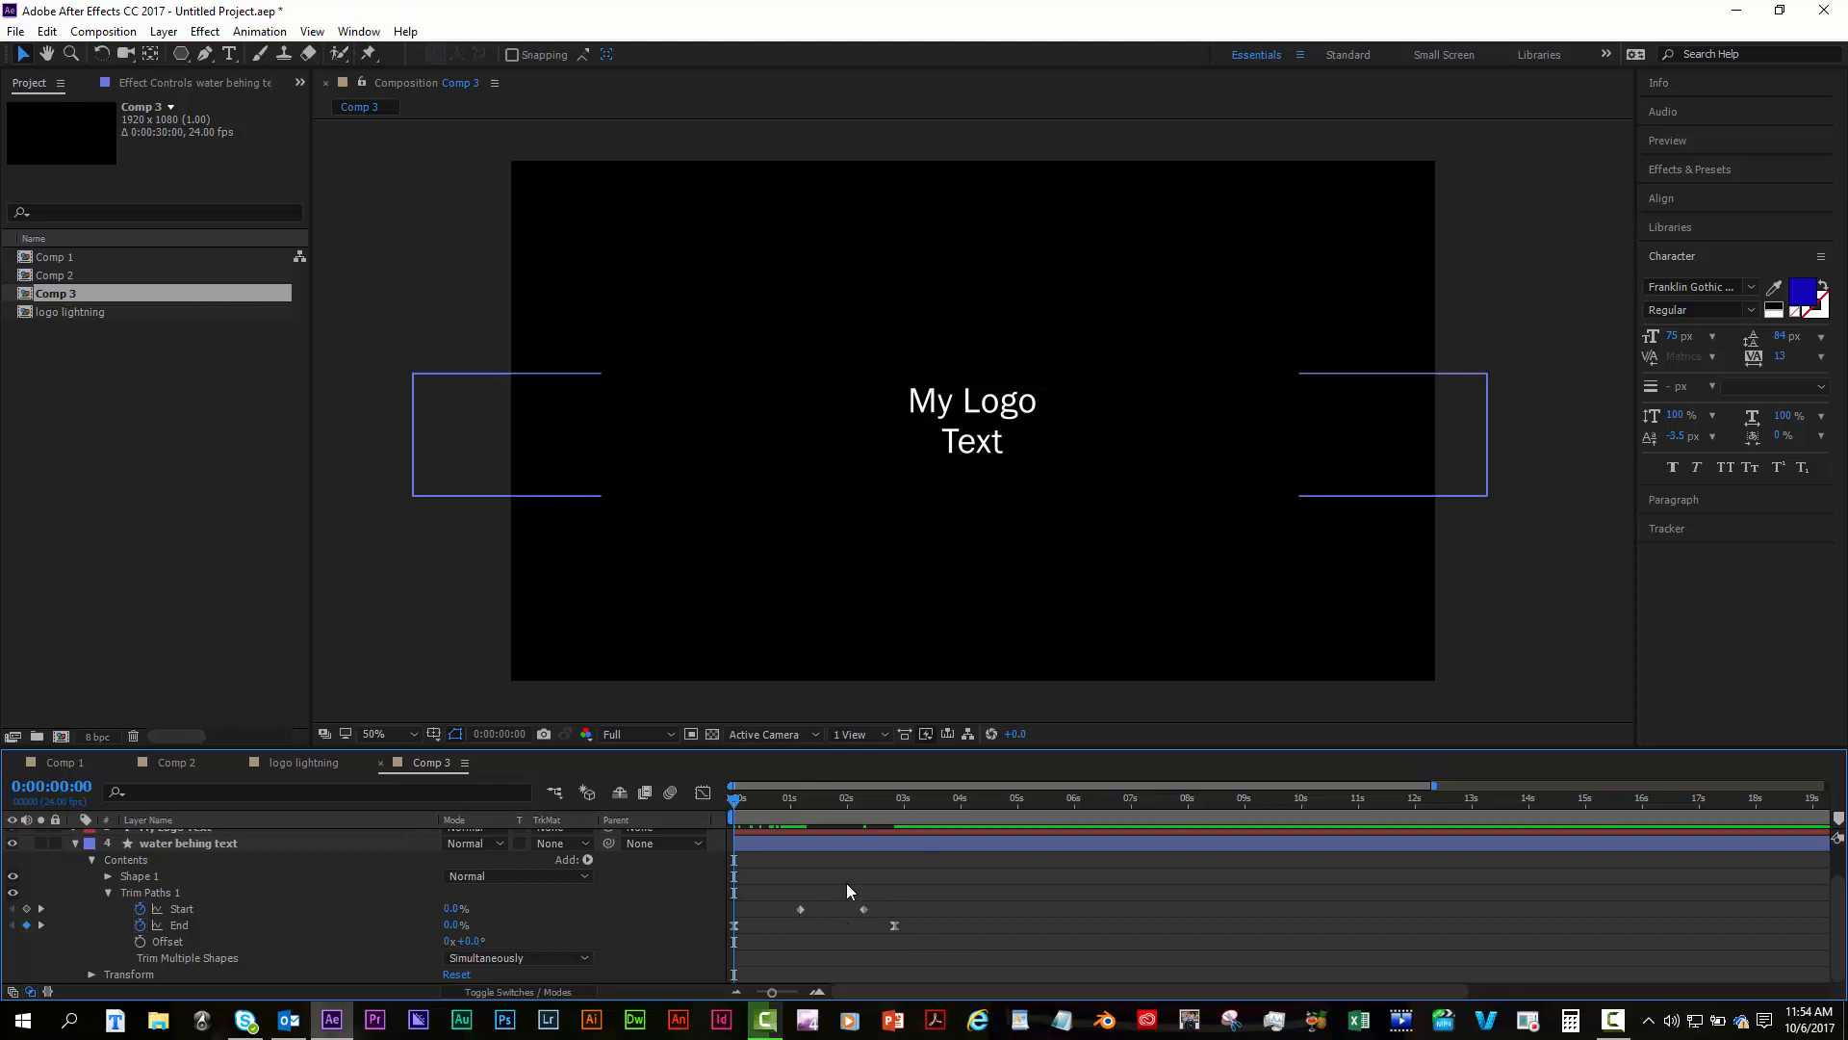
pyautogui.moveTo(736, 802); pyautogui.dragTo(801, 809)
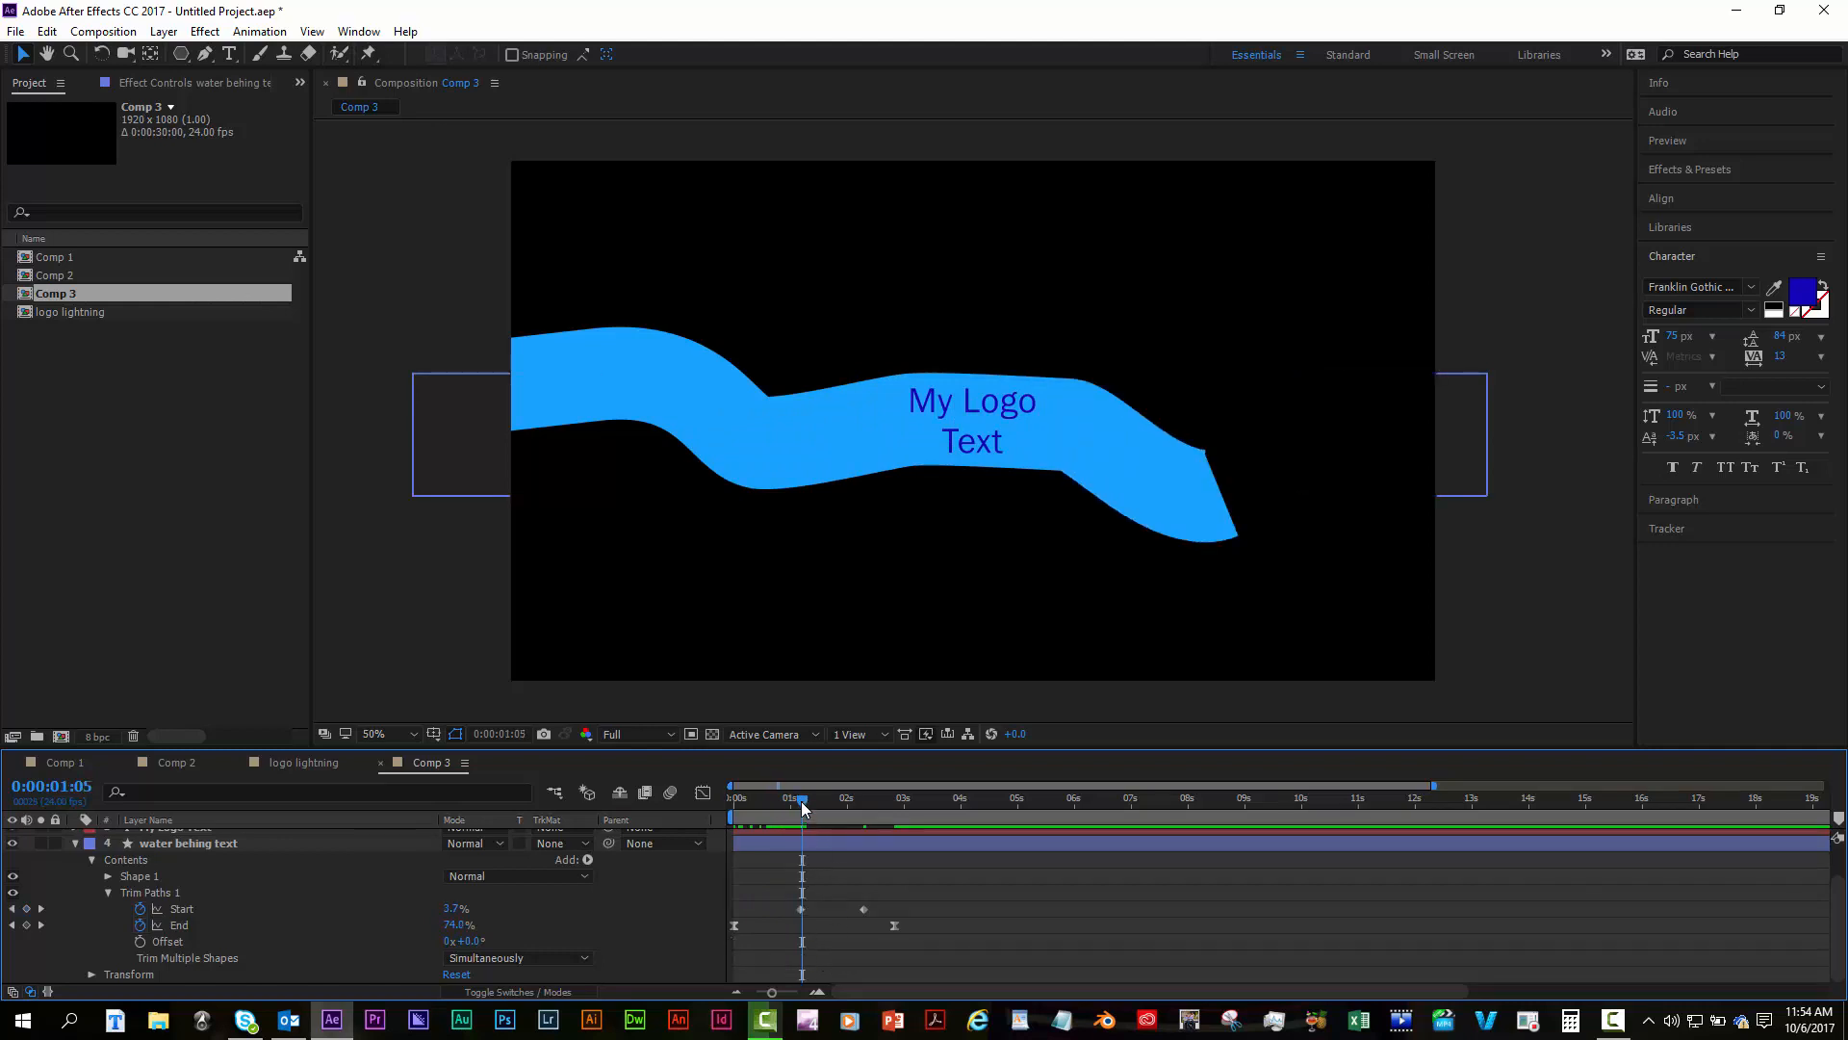
pyautogui.moveTo(806, 800); pyautogui.dragTo(843, 801)
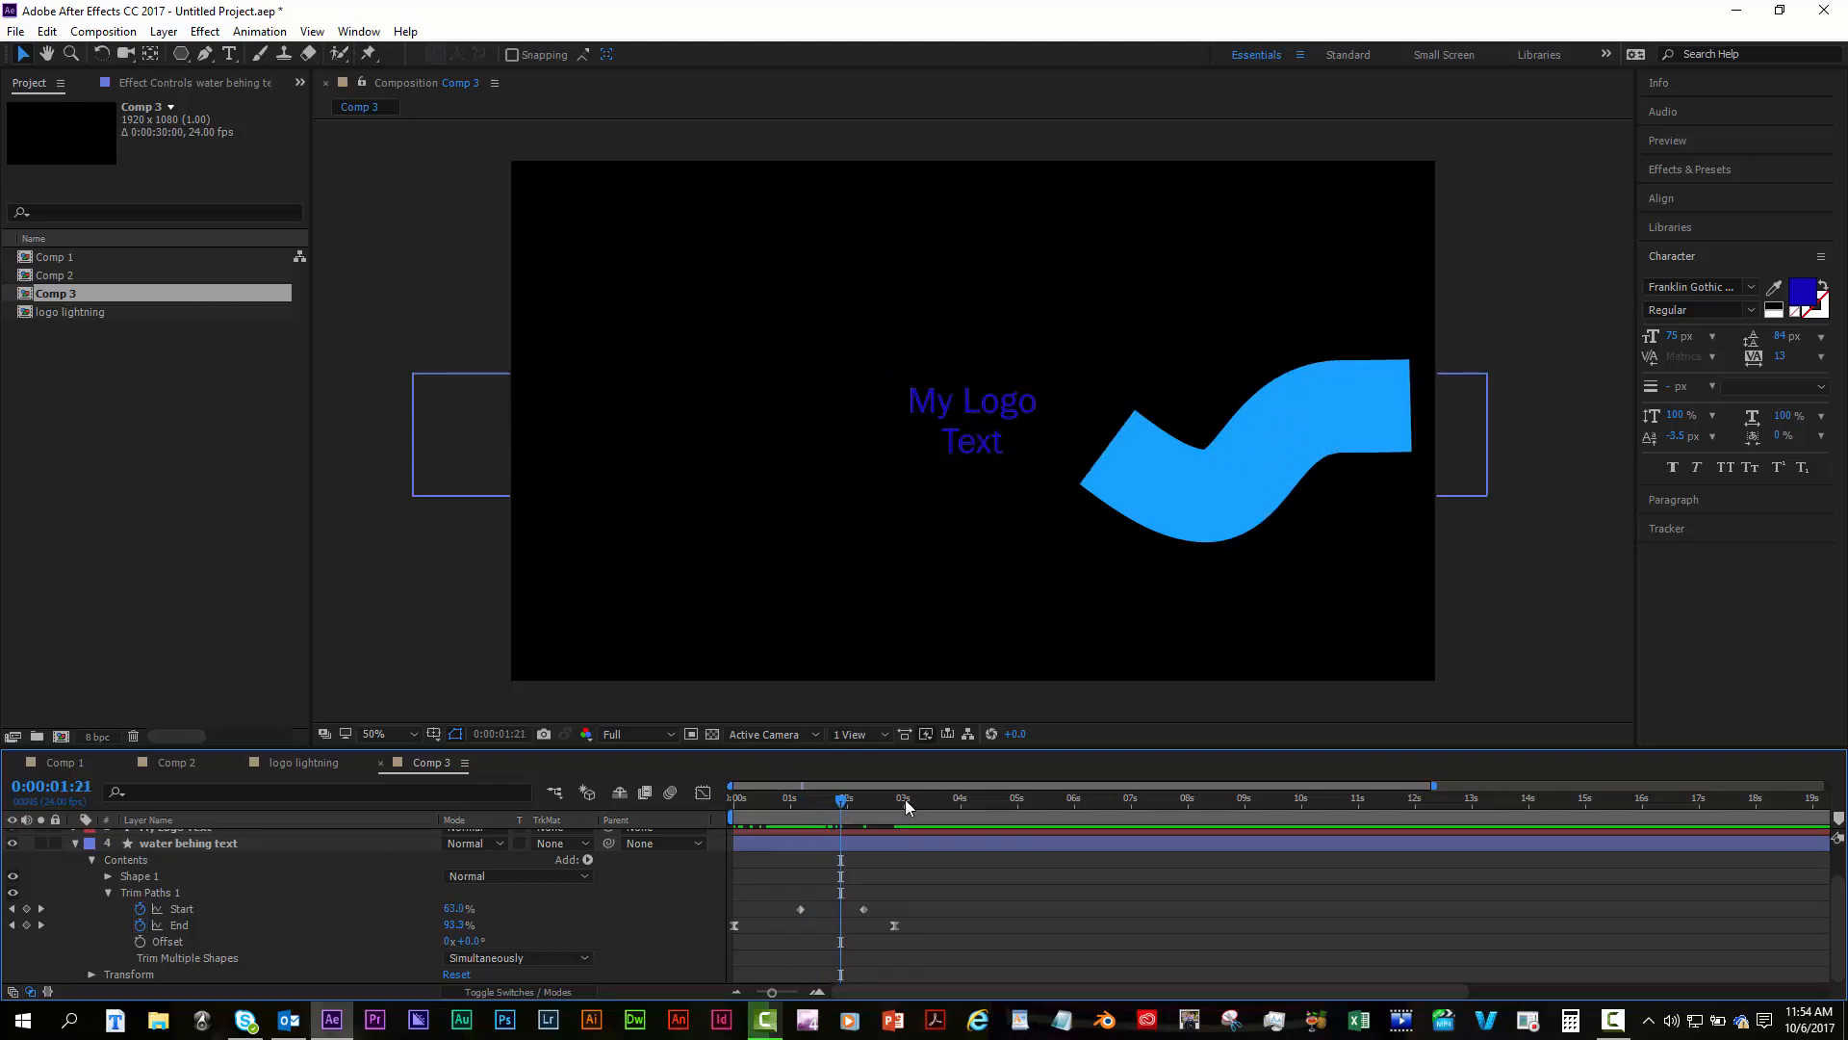
# Check and collapse the End keyframes of "water behing text 2", and scrub to 0:00:02:15 to inspect the logo text's color.
pyautogui.scroll(2, 894, 878)
pyautogui.click(893, 835)
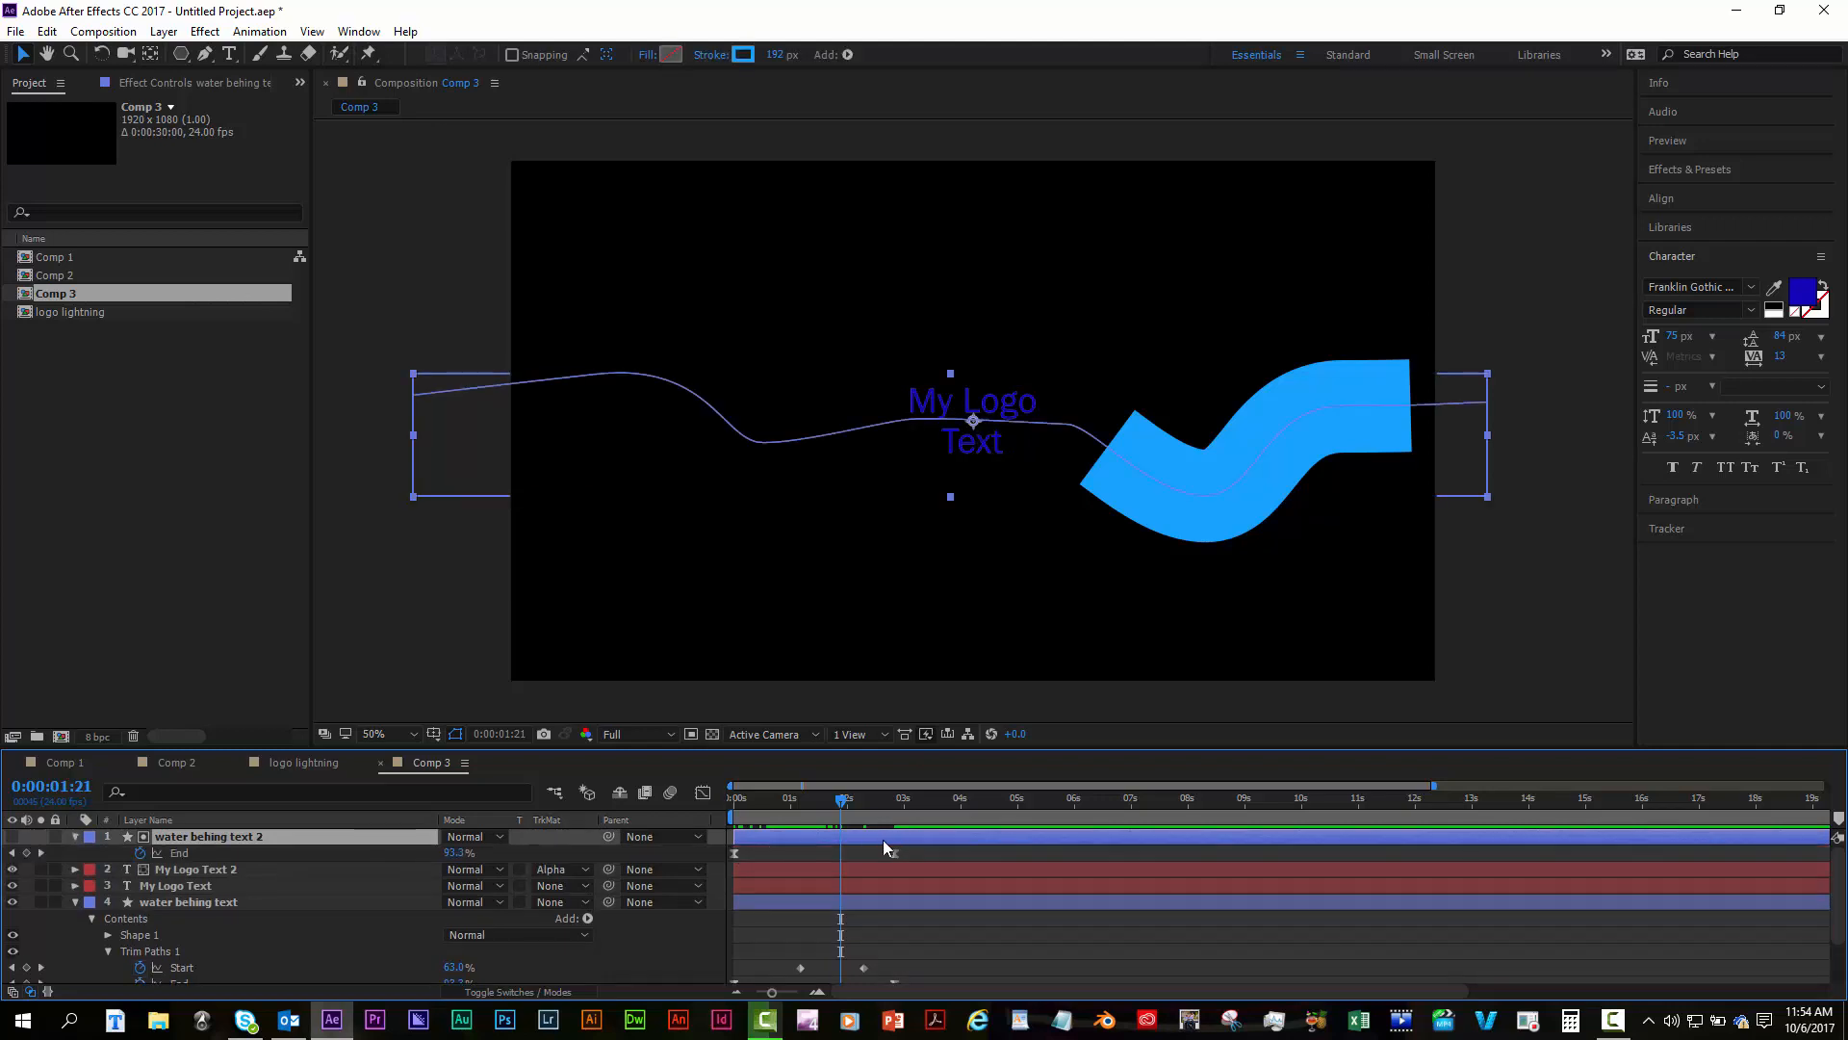
pyautogui.press('u')
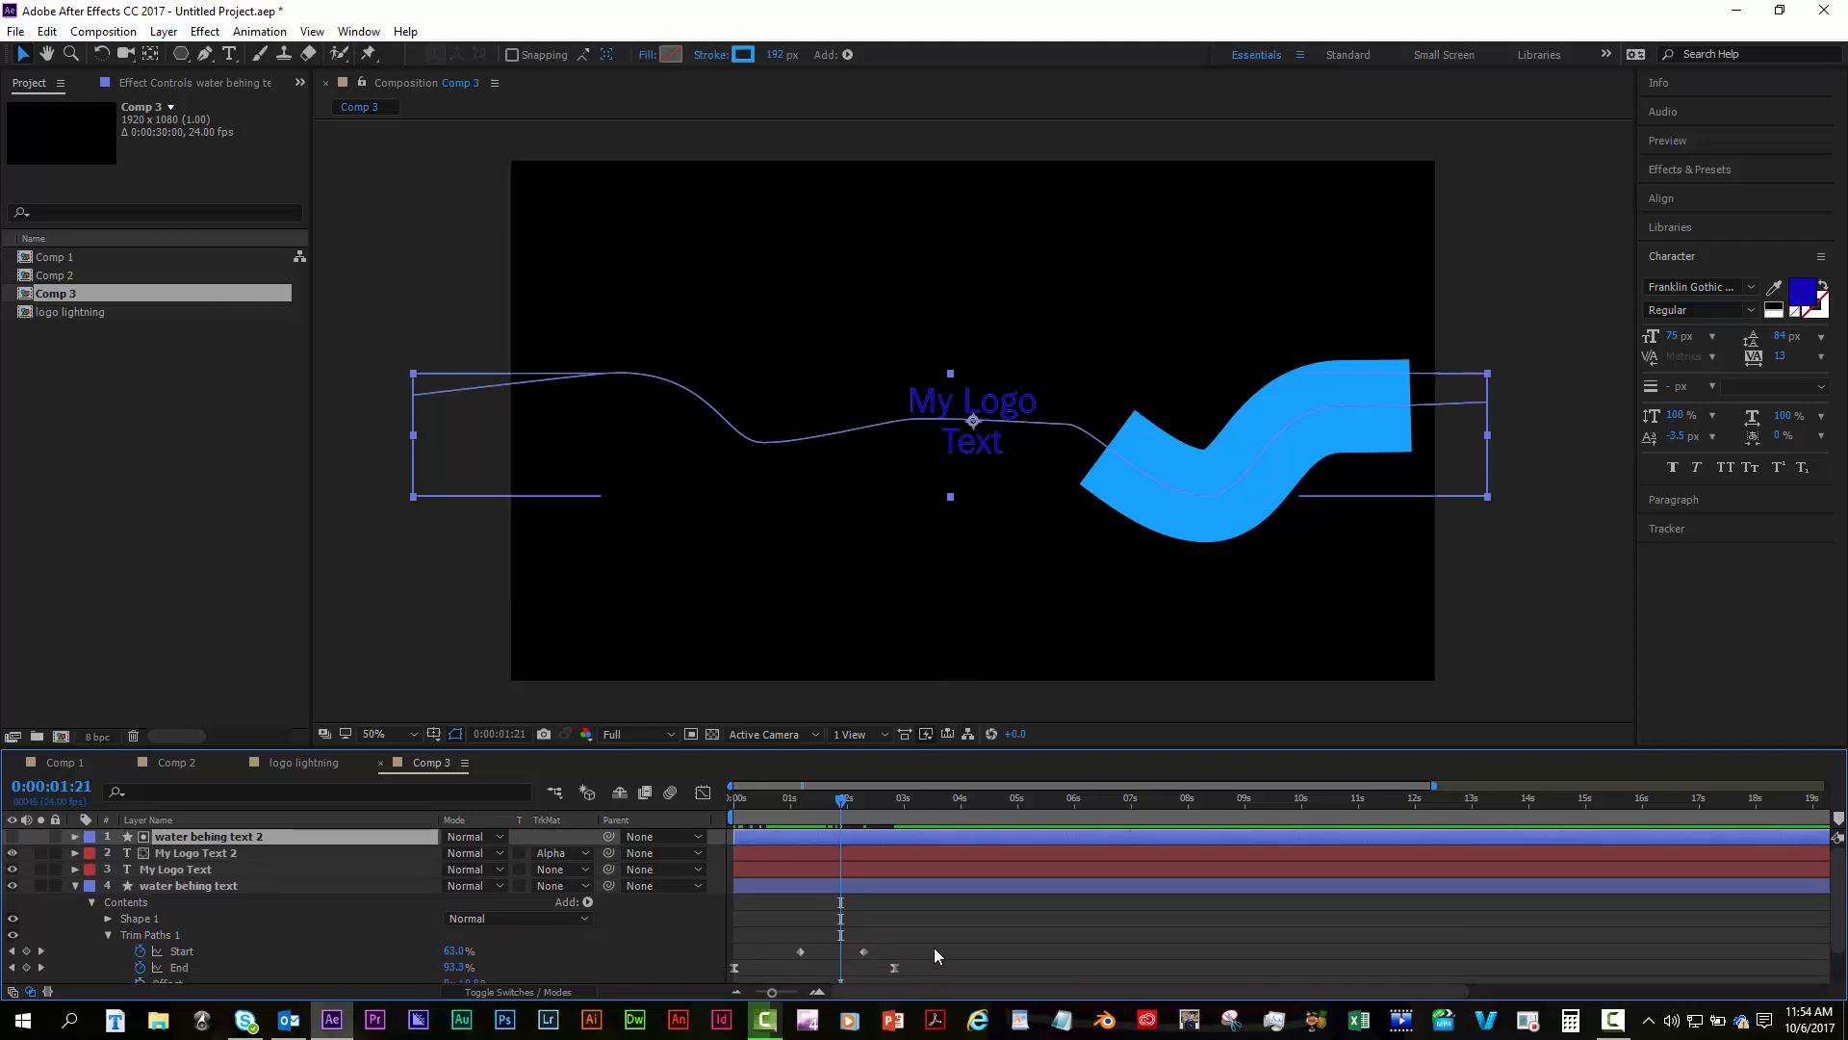
pyautogui.click(932, 941)
pyautogui.press('pagedown')
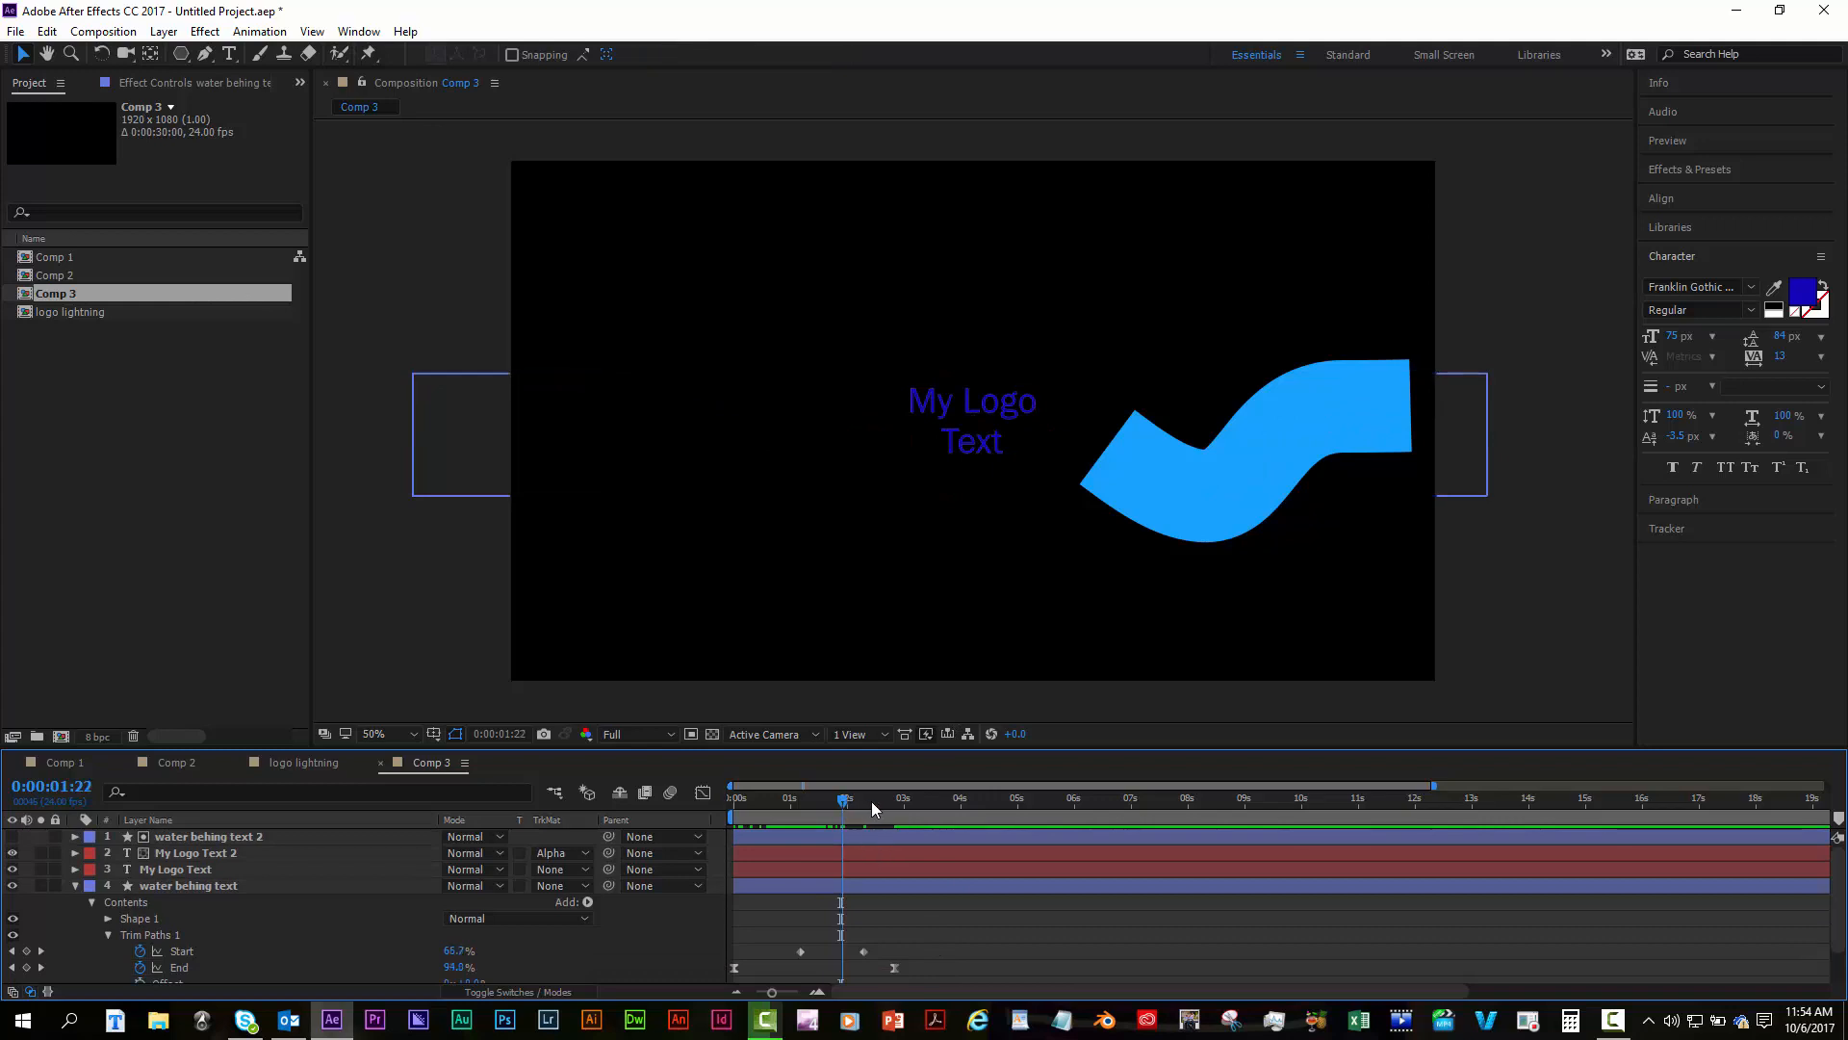
pyautogui.moveTo(871, 801); pyautogui.dragTo(882, 801)
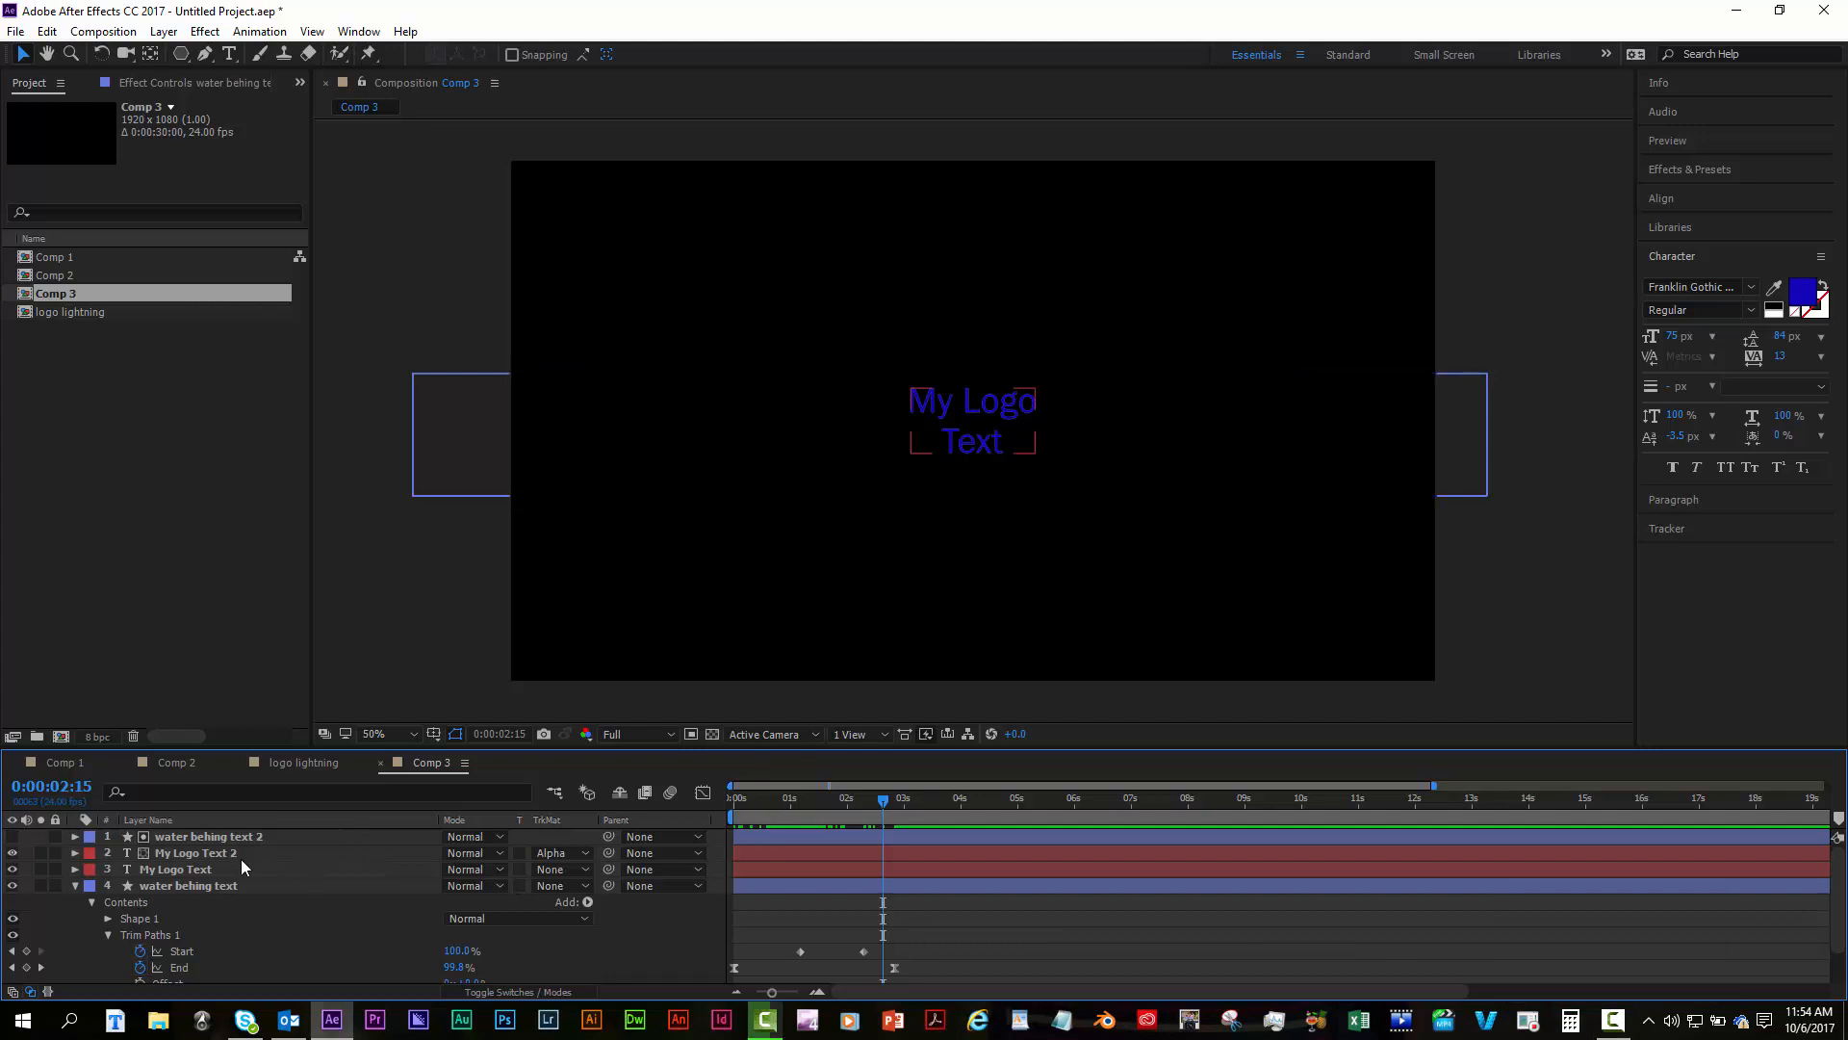
# Find the Roughen Edges effect and apply it to the original "water behing text" layer, with the current time at 0:00:00:17.
pyautogui.click(218, 885)
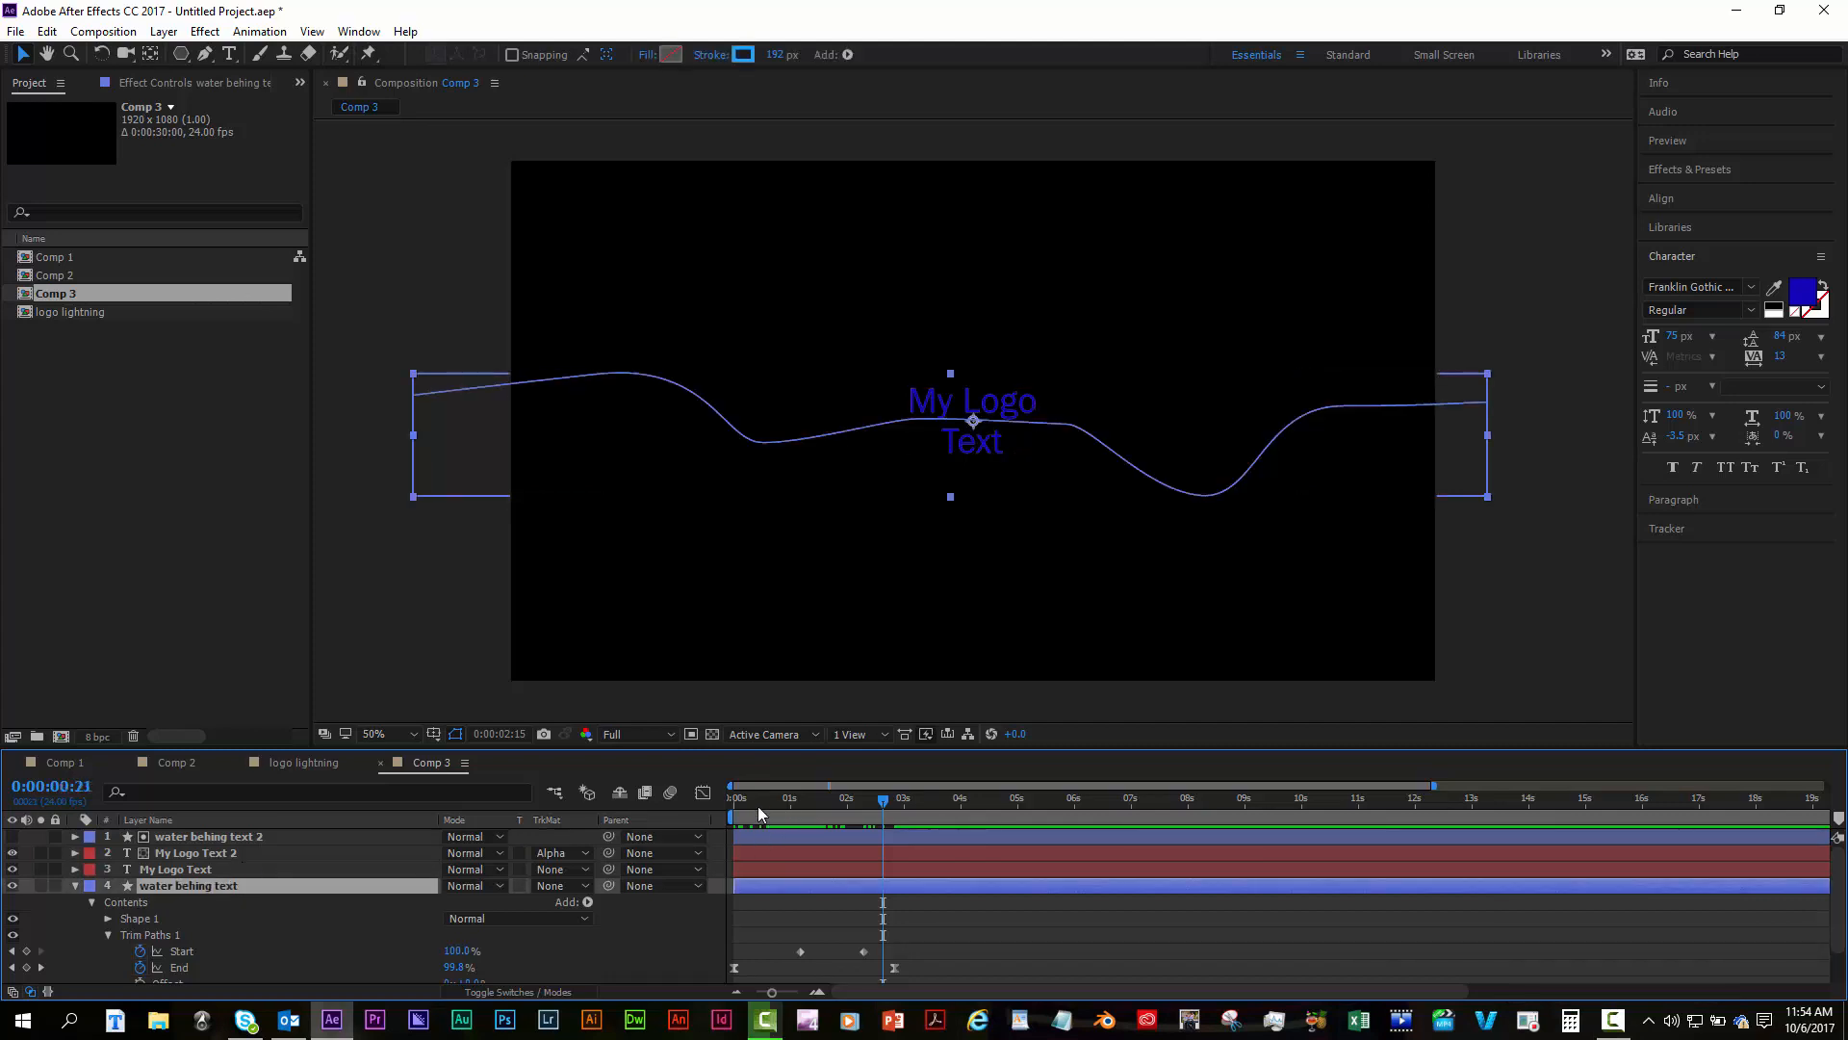
pyautogui.moveTo(758, 807); pyautogui.dragTo(776, 807)
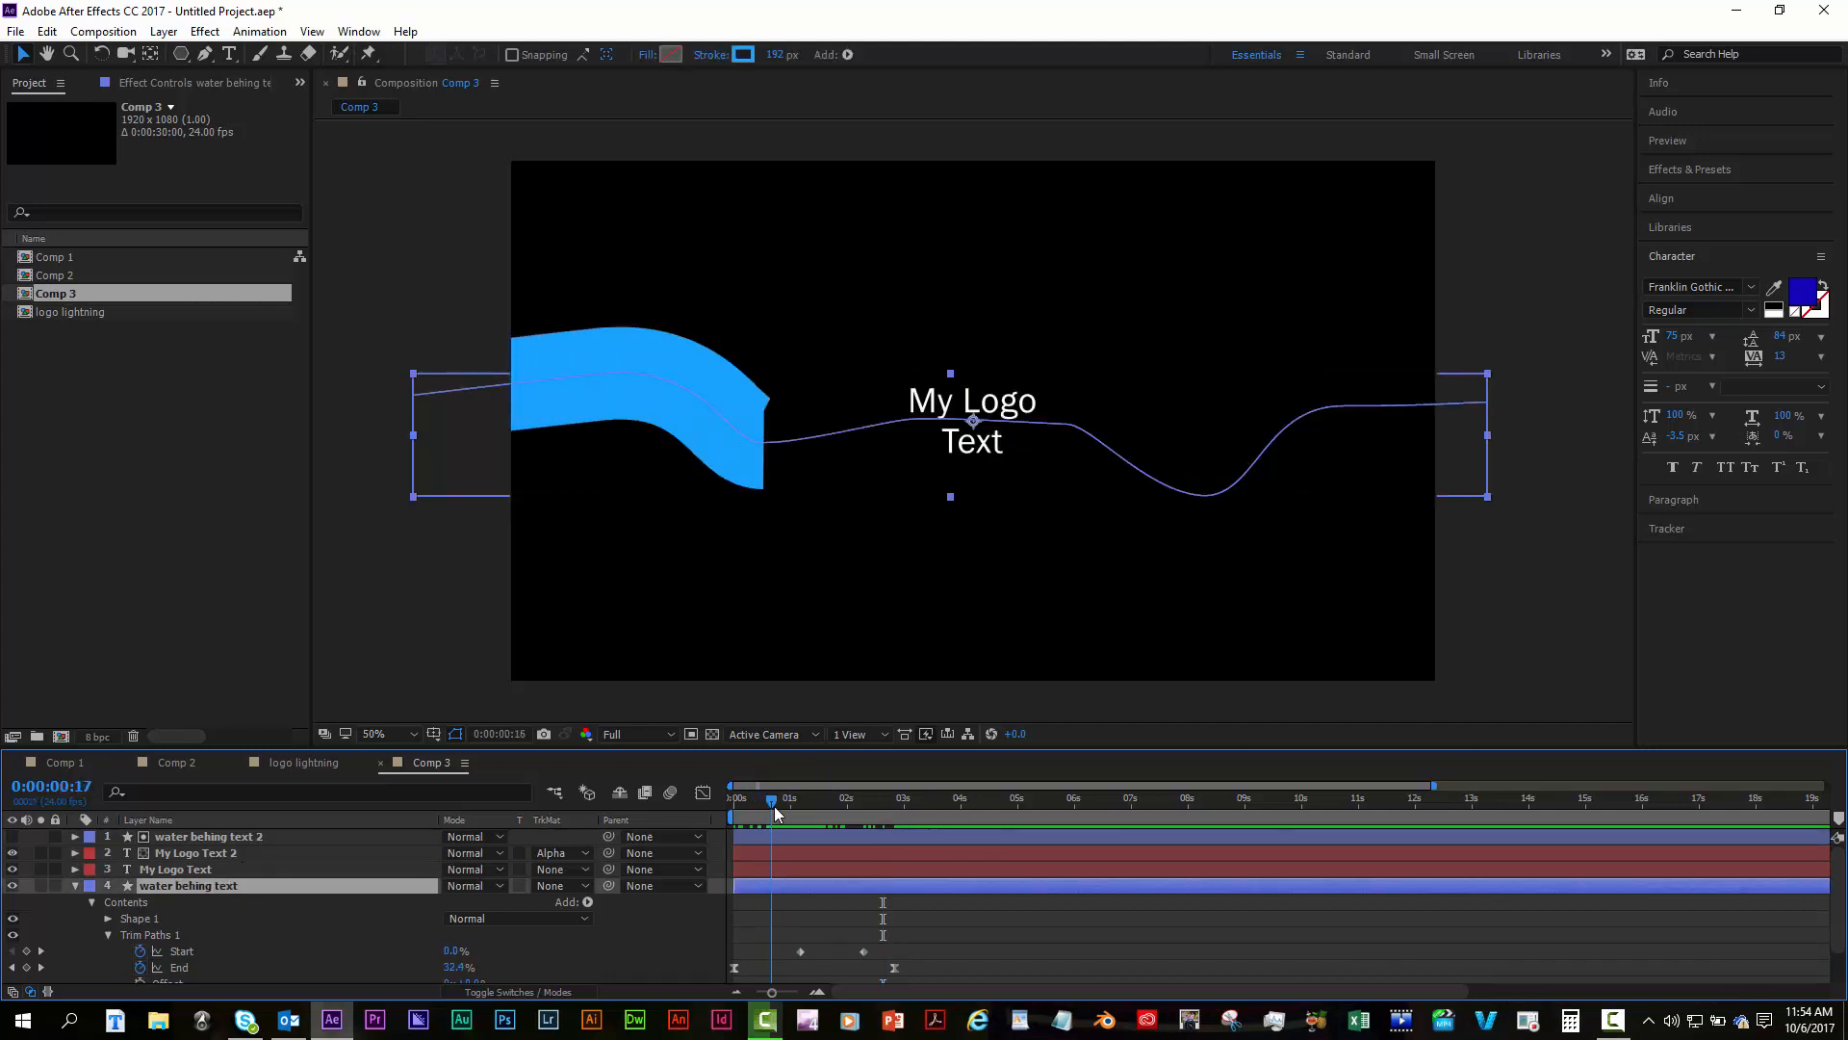
pyautogui.click(218, 839)
pyautogui.click(188, 883)
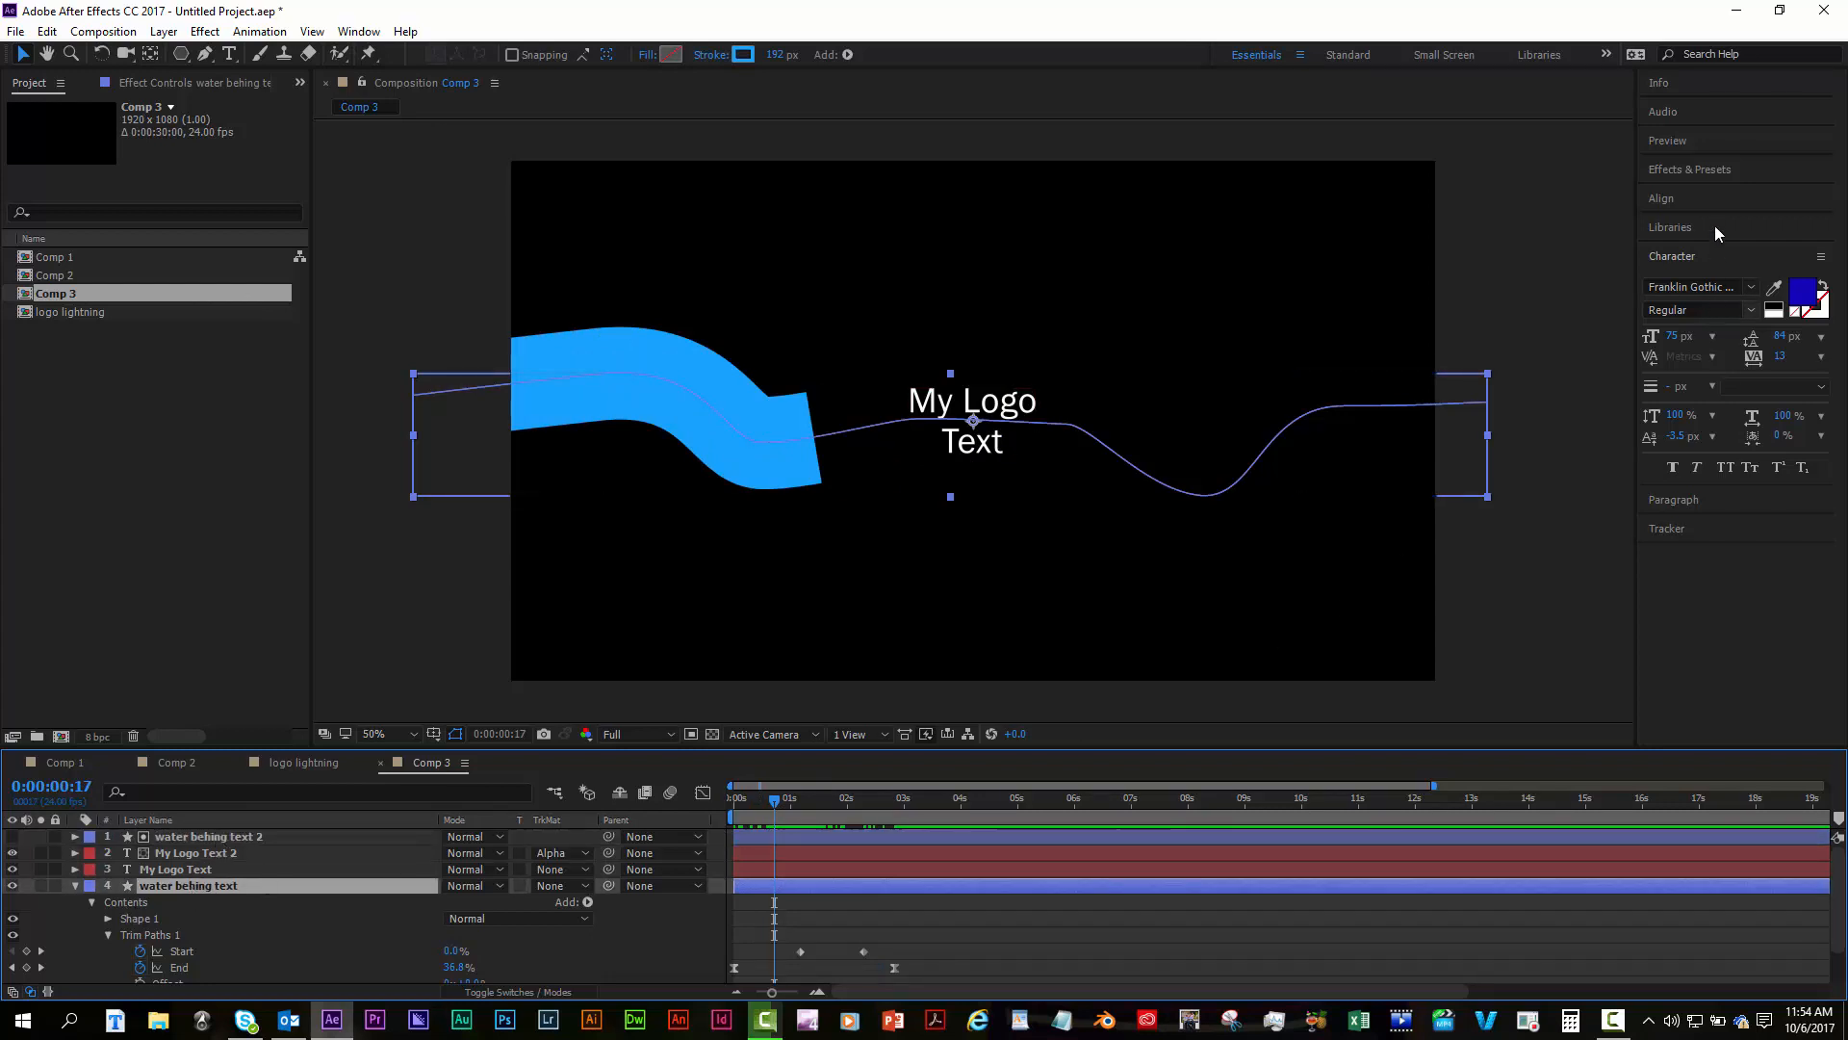
pyautogui.click(1690, 169)
pyautogui.click(1713, 194)
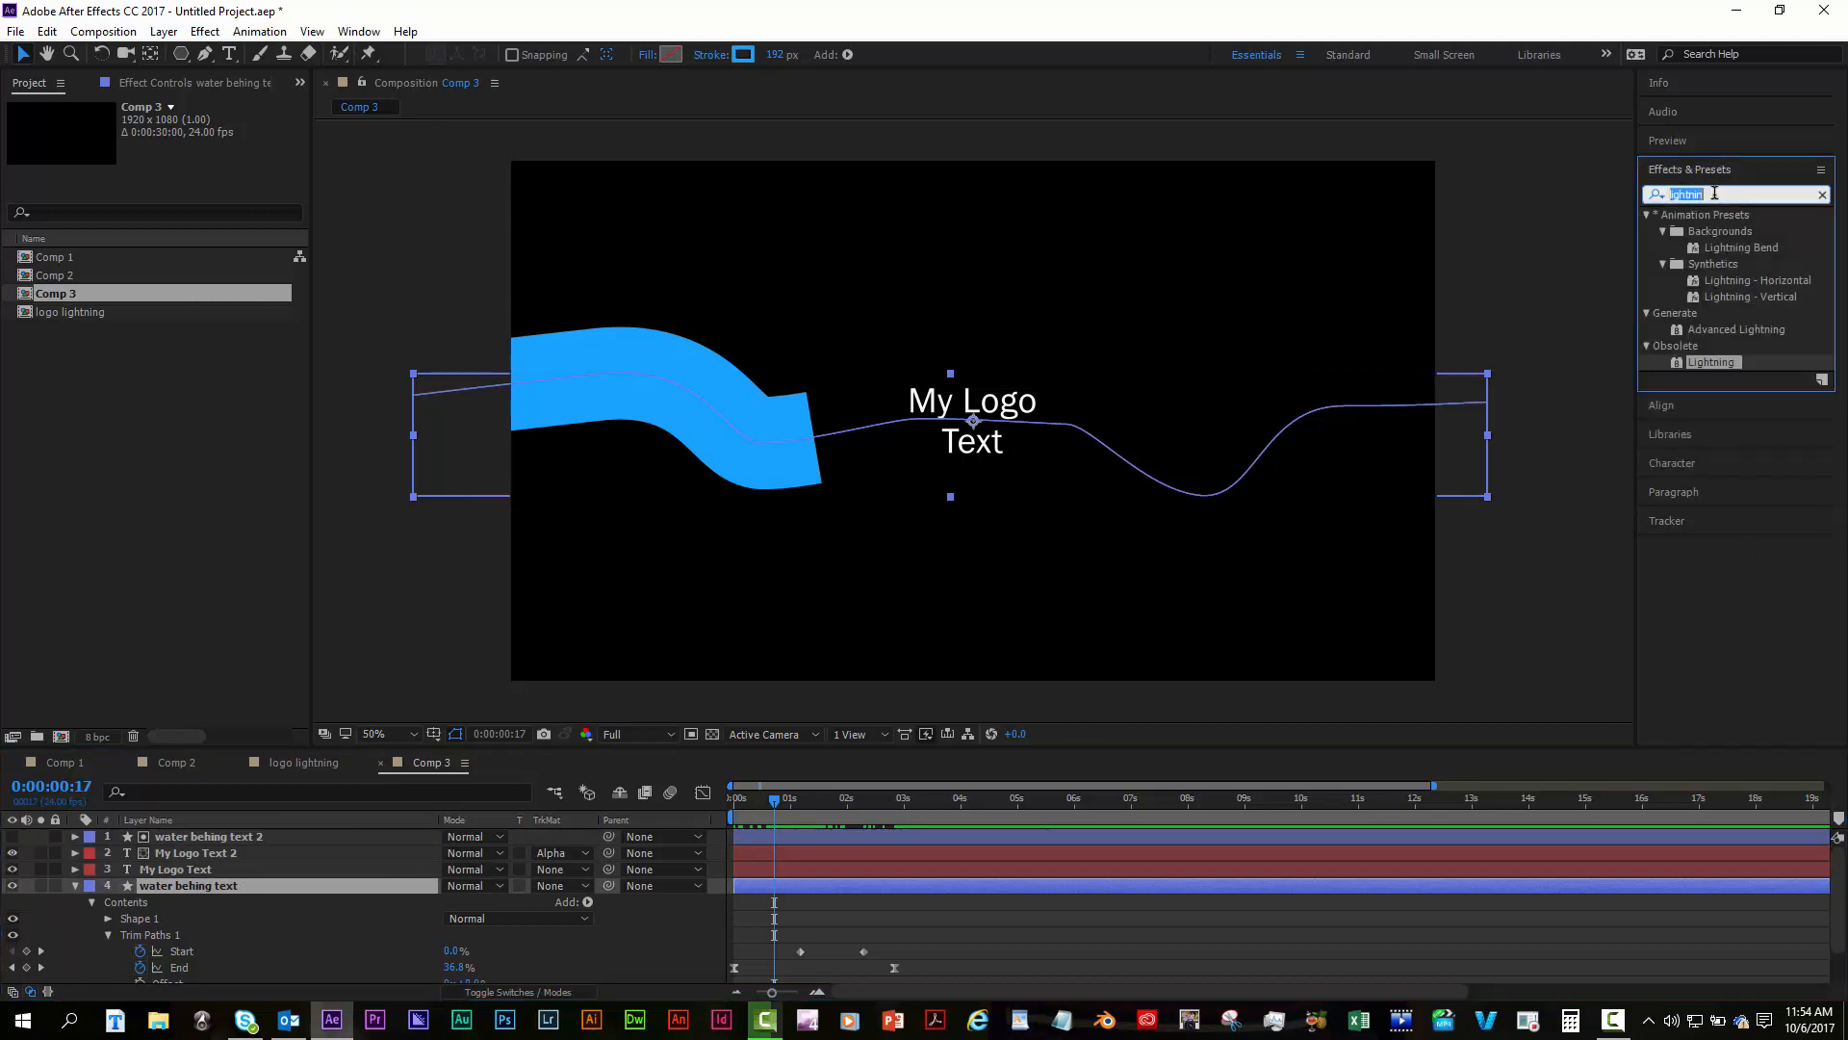
pyautogui.write('roughen')
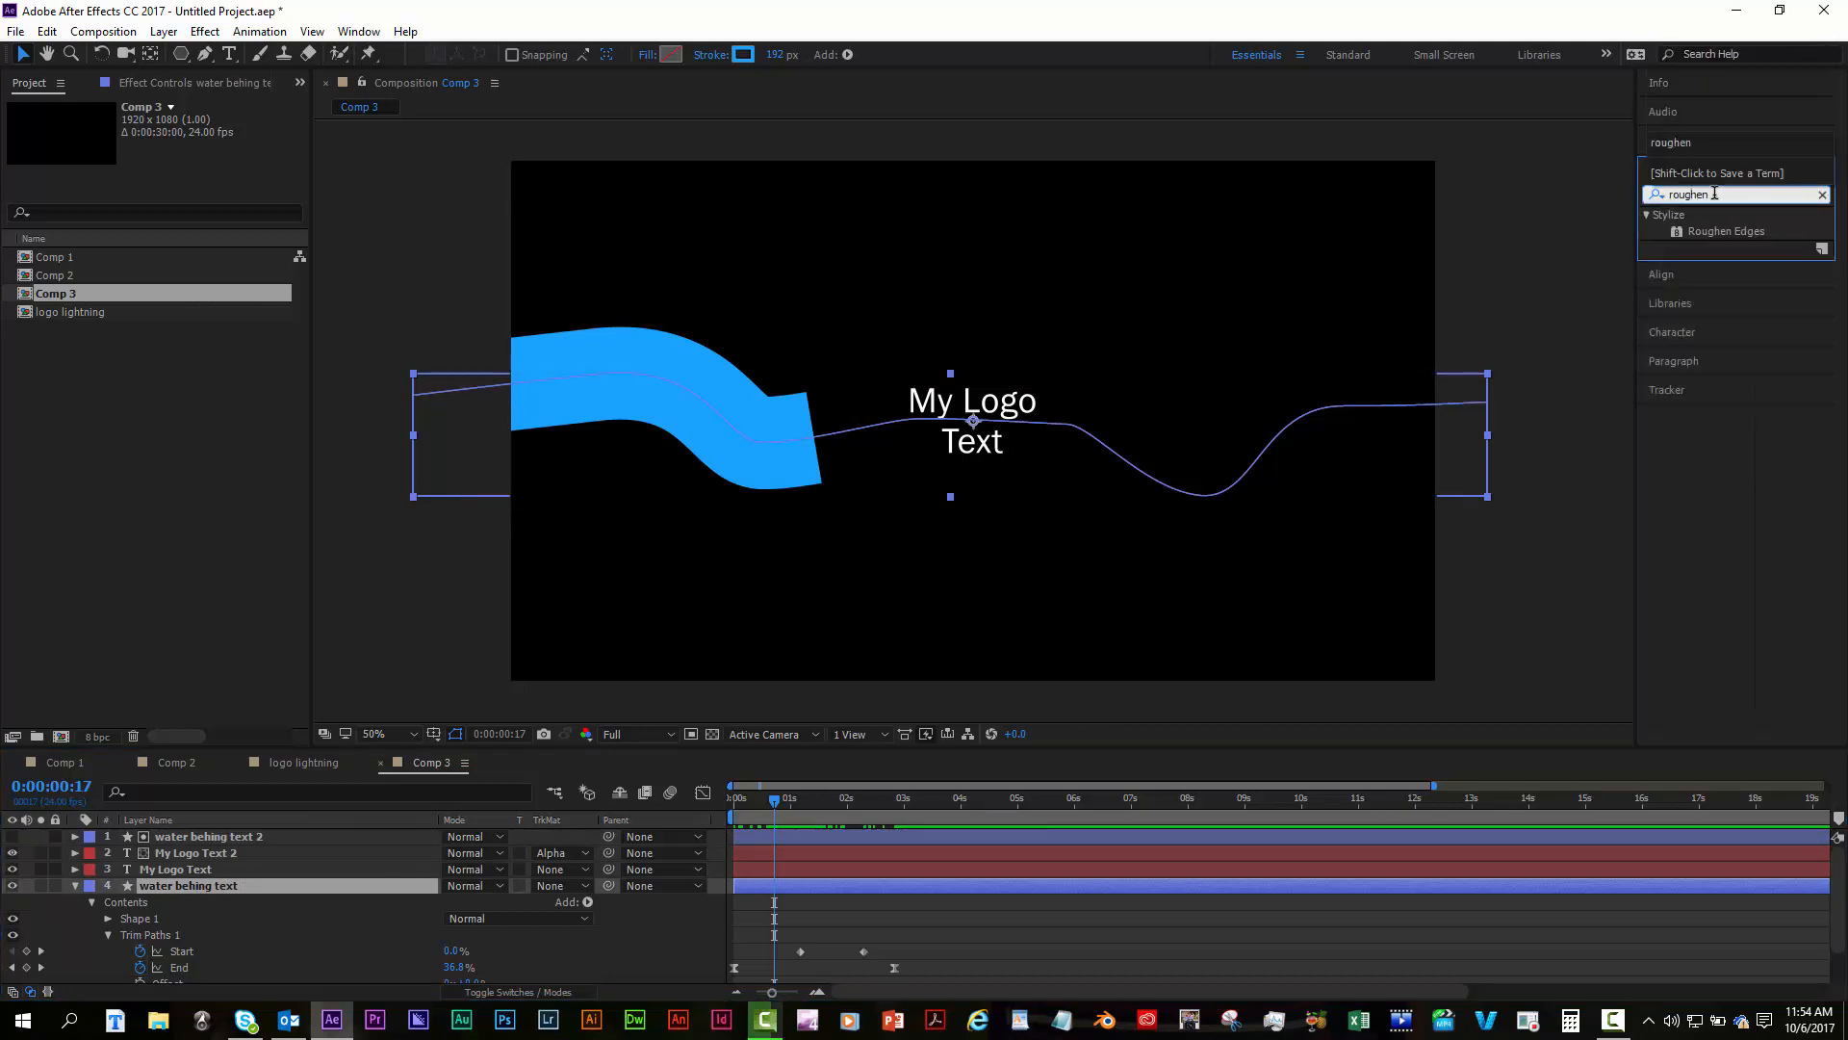
pyautogui.moveTo(1723, 231); pyautogui.dragTo(1119, 884)
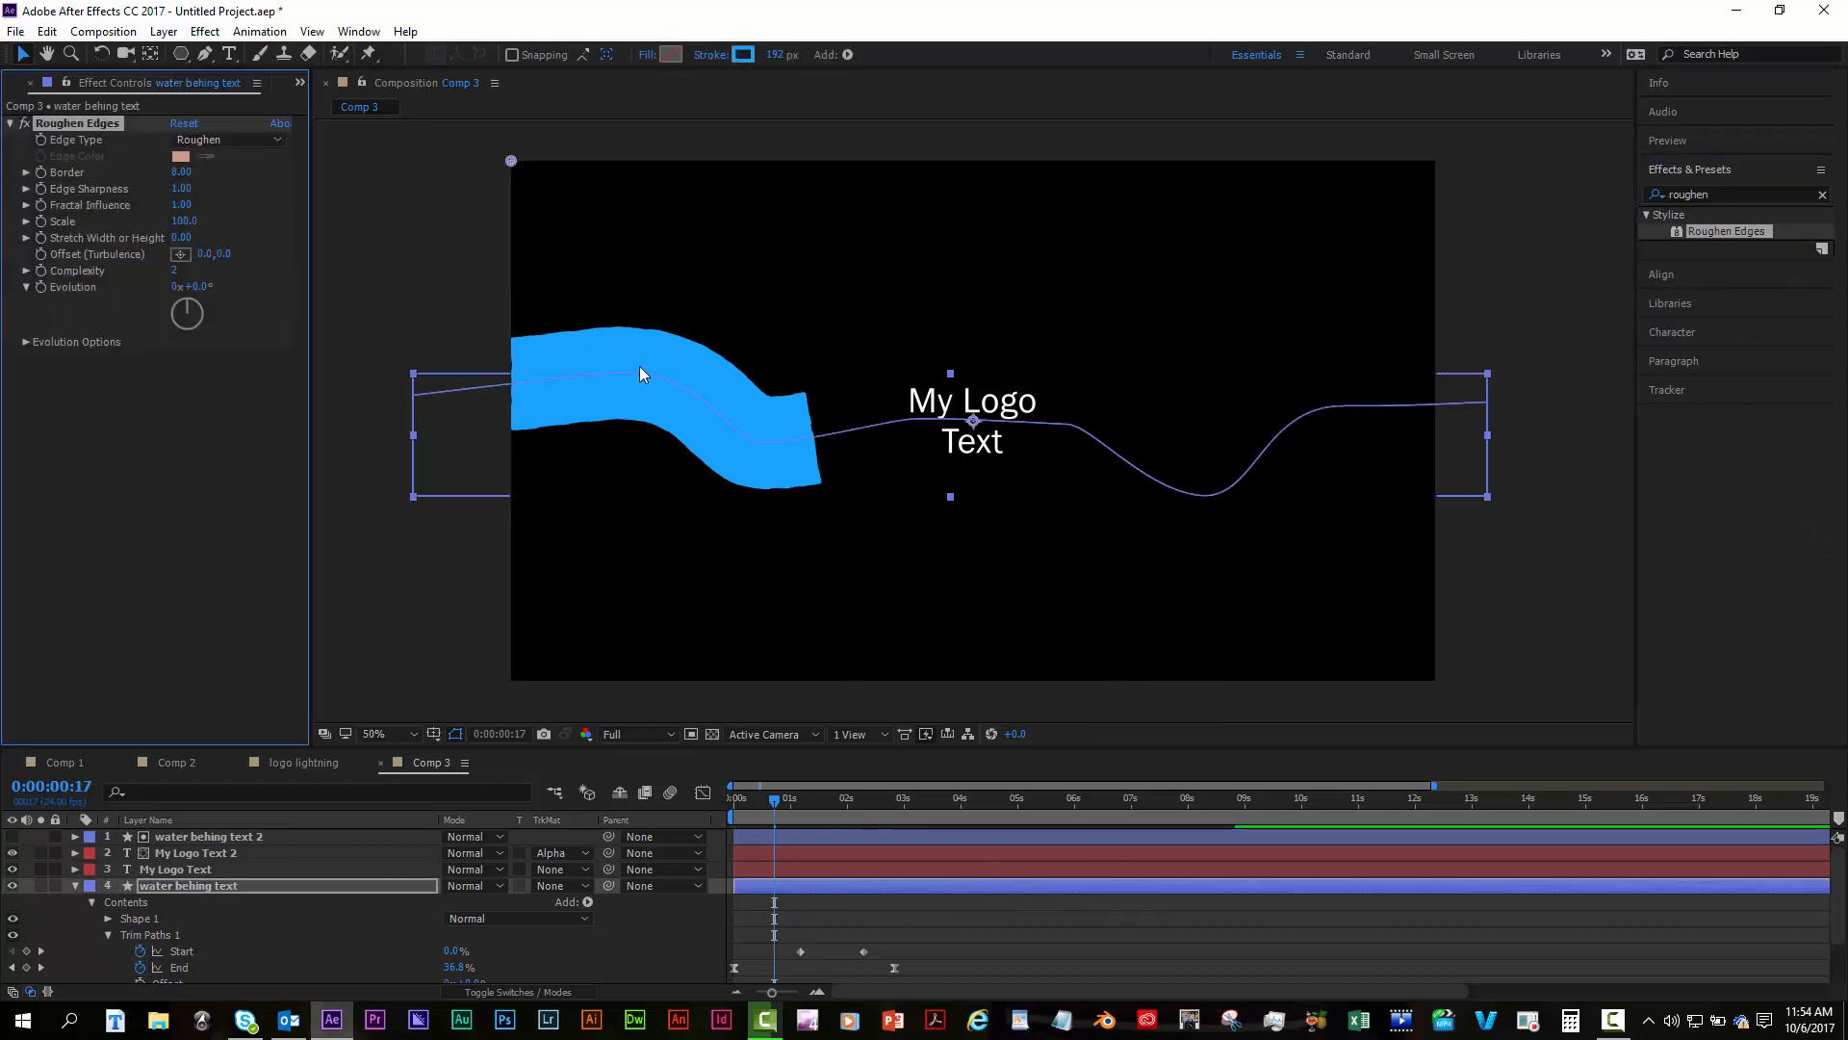
# Set the Roughen Edges Border to 28.50, Edge Sharpness to 5.04 and Scale to 89.0, judging the stroke's edge up close.
pyautogui.press('.')
pyautogui.press('.')
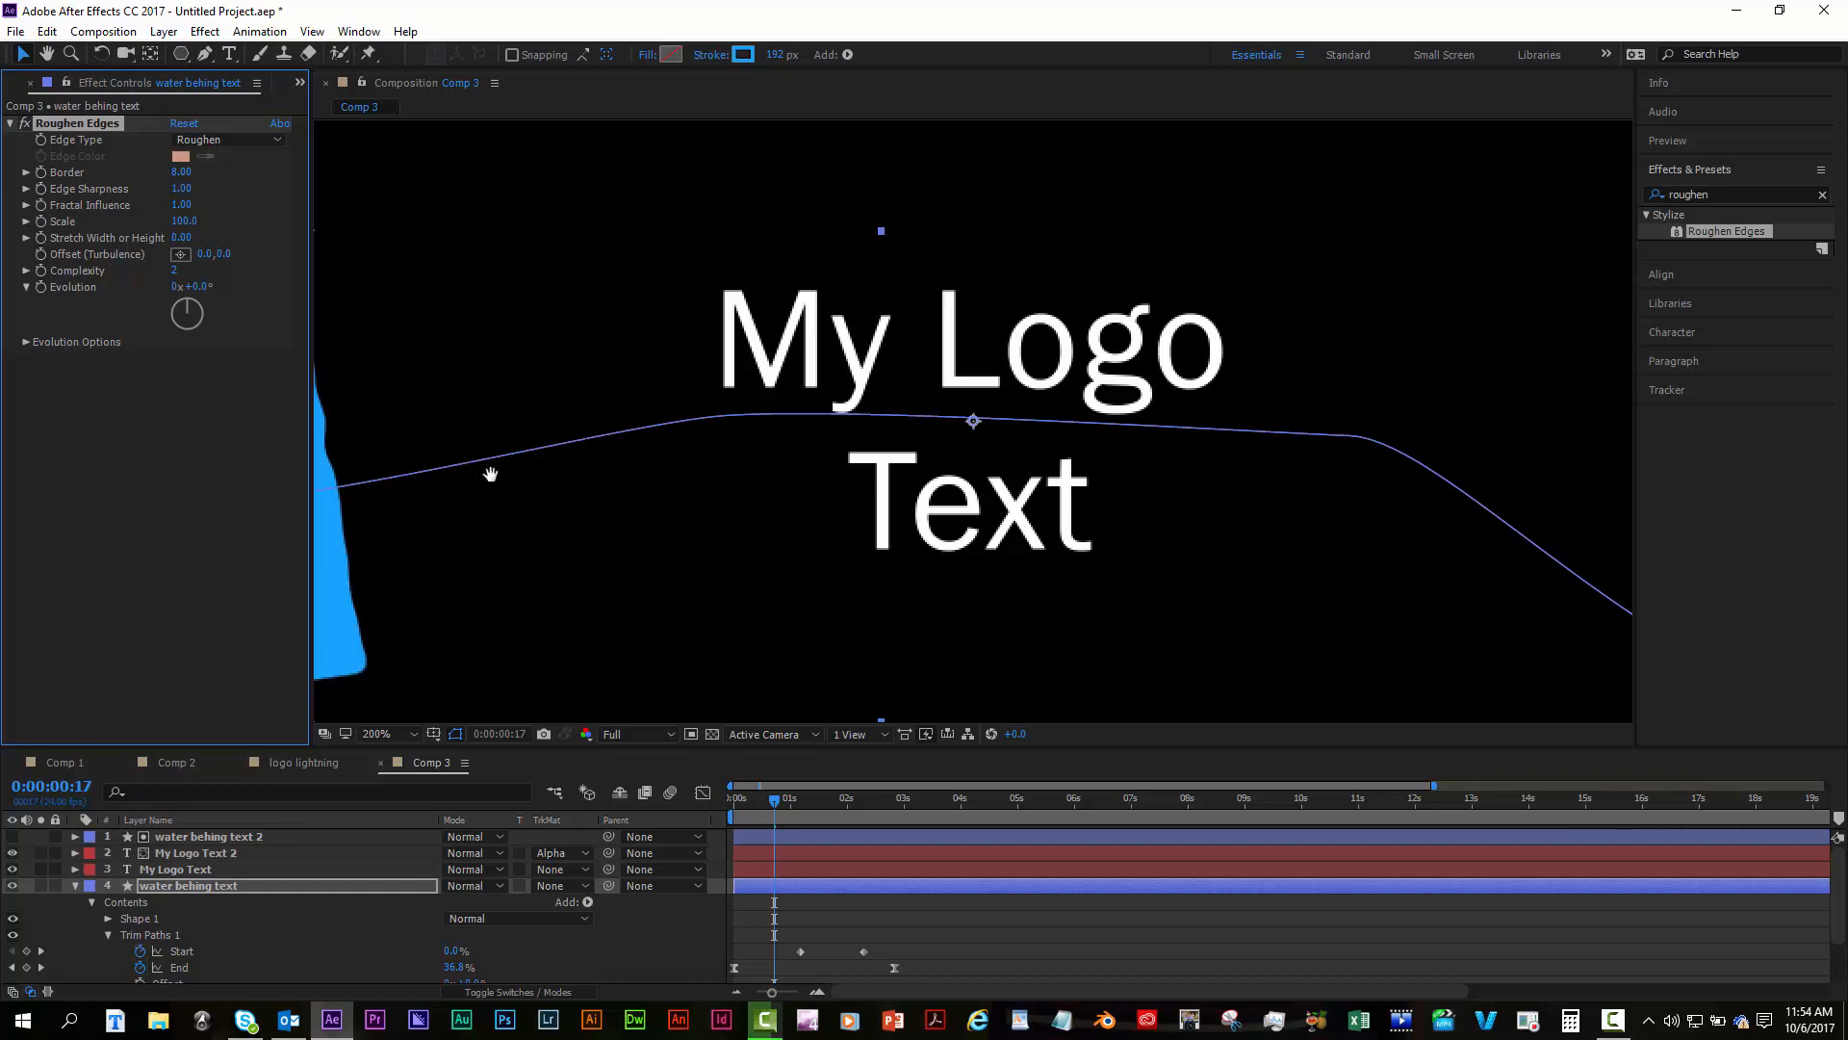
pyautogui.moveTo(490, 473); pyautogui.dragTo(871, 450)
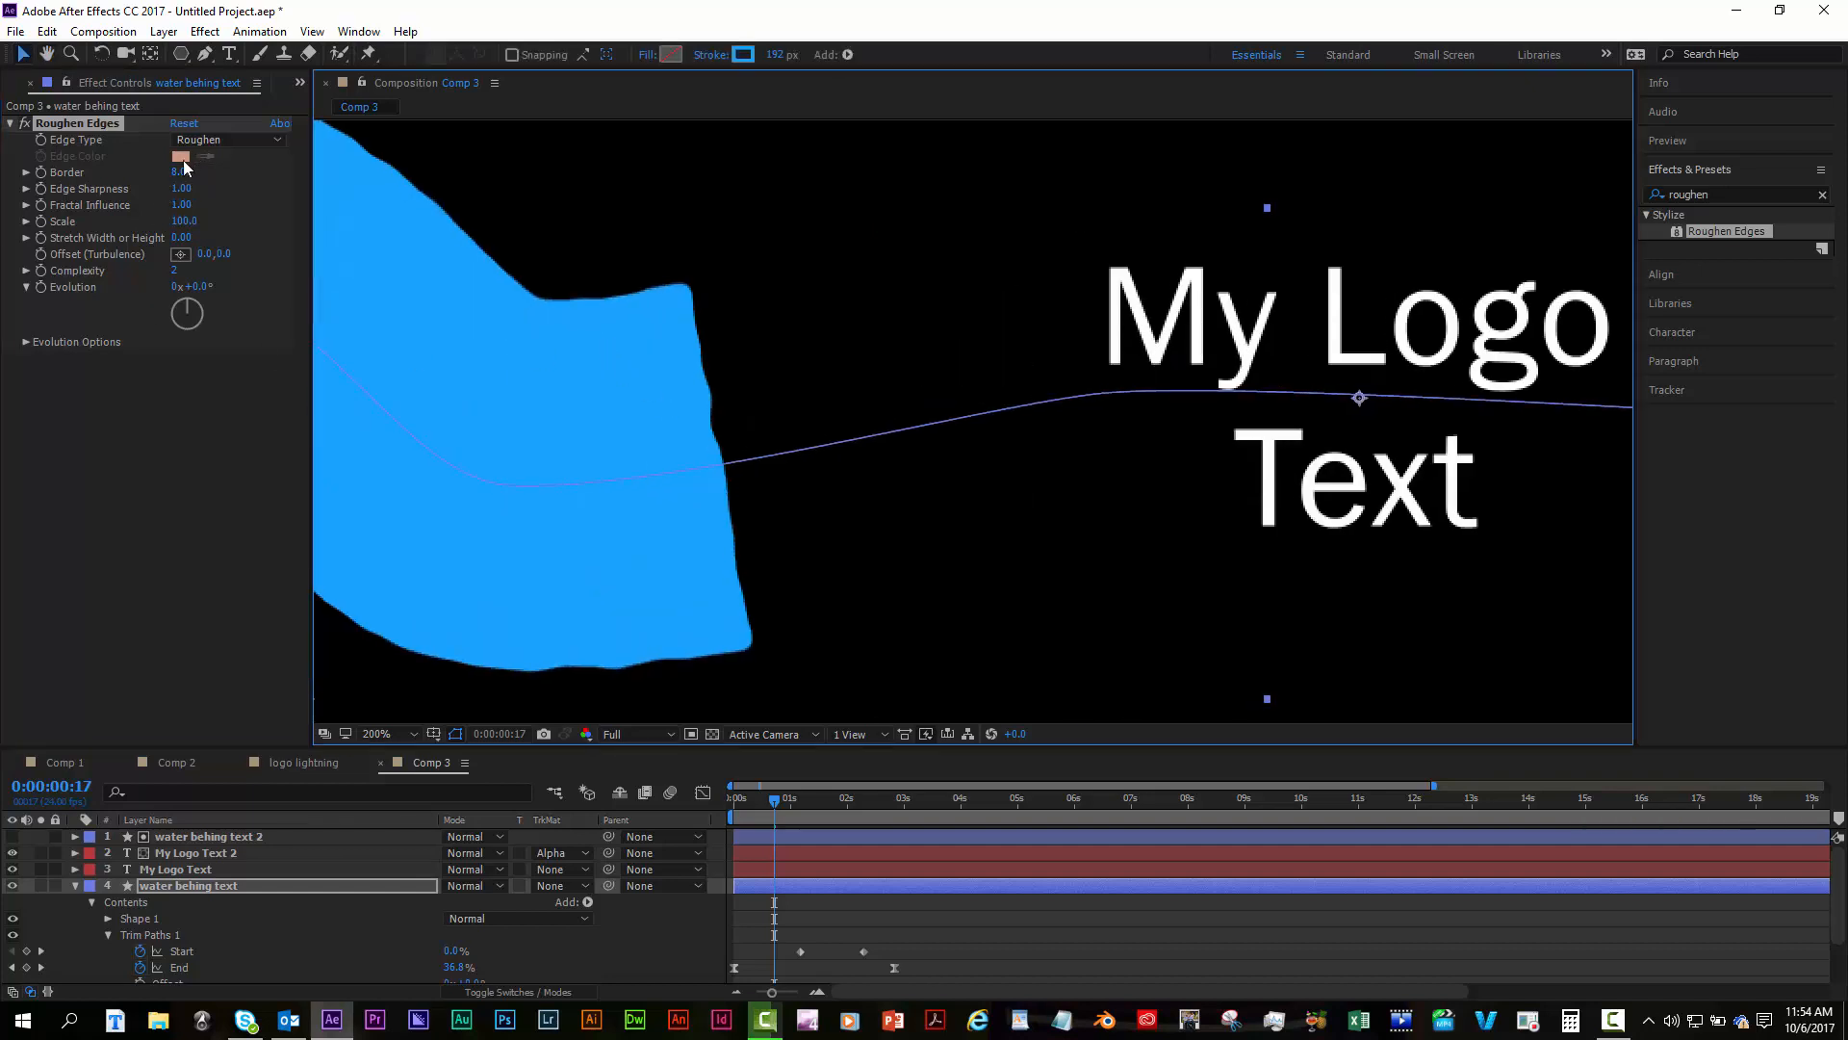
pyautogui.moveTo(181, 172); pyautogui.dragTo(393, 186)
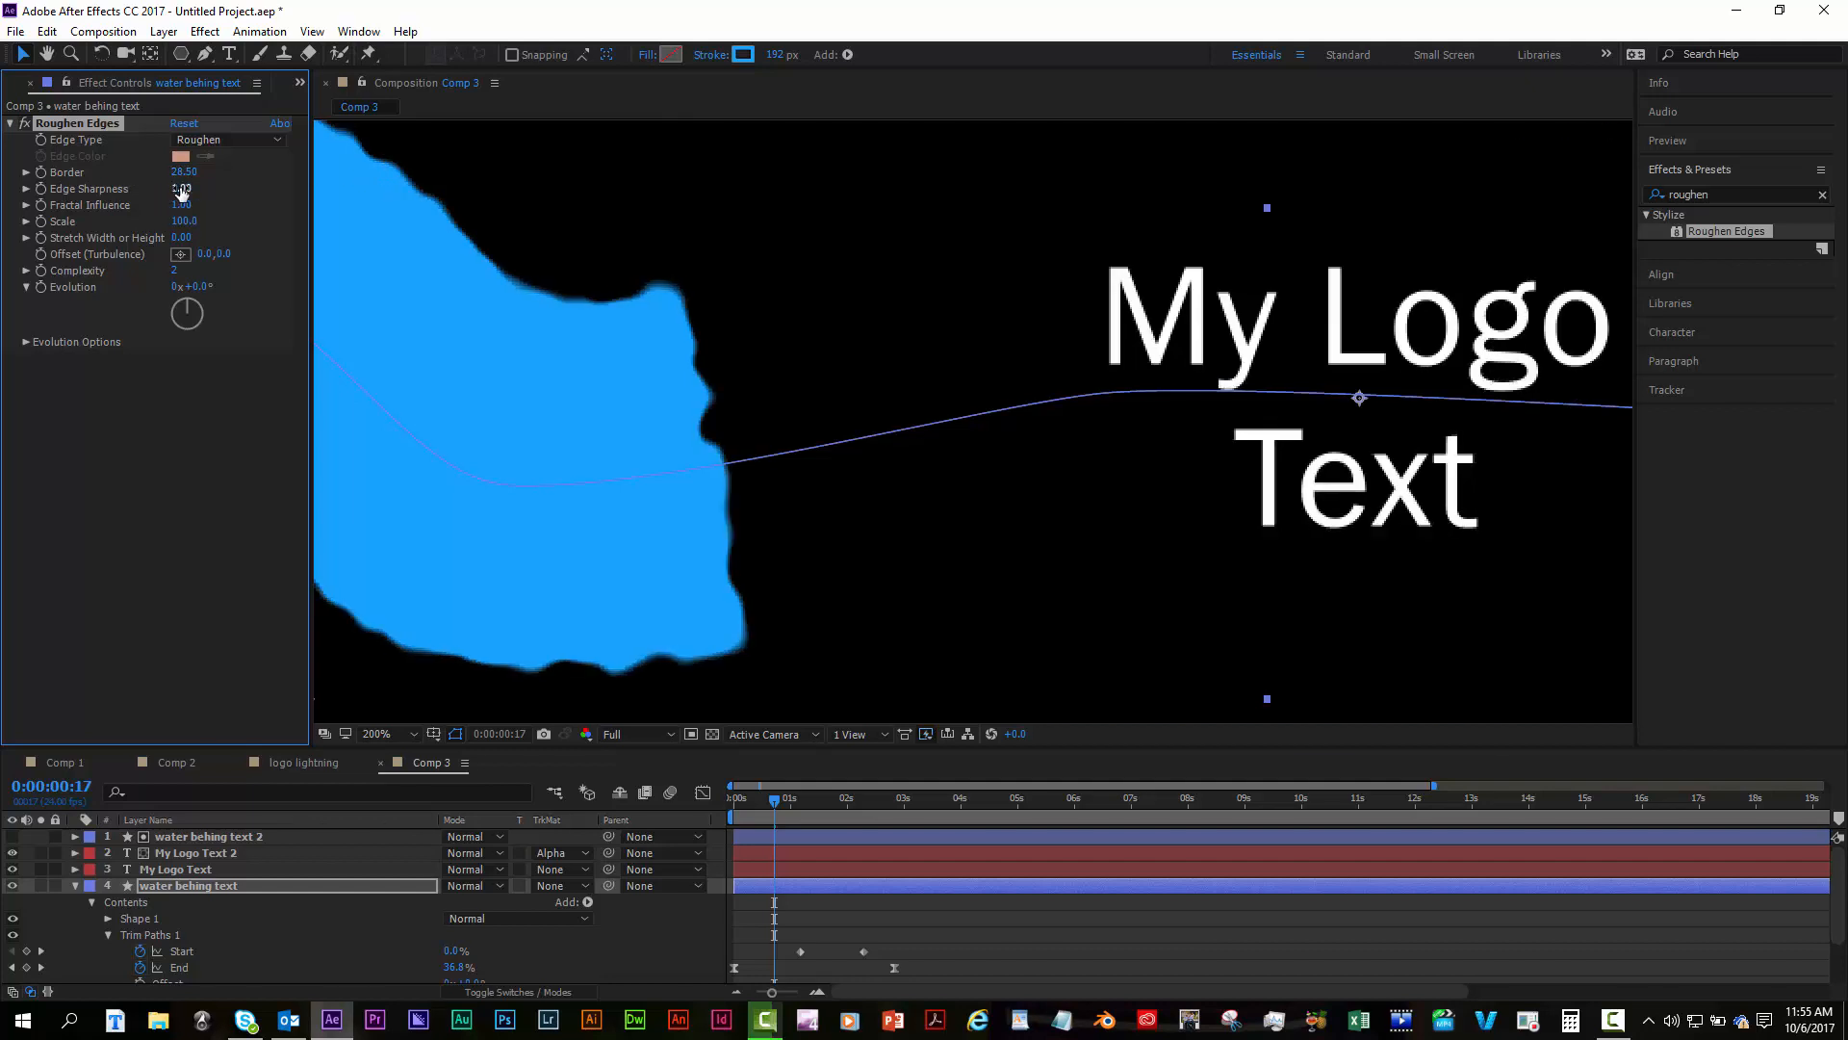
pyautogui.moveTo(4, 212); pyautogui.dragTo(283, 265)
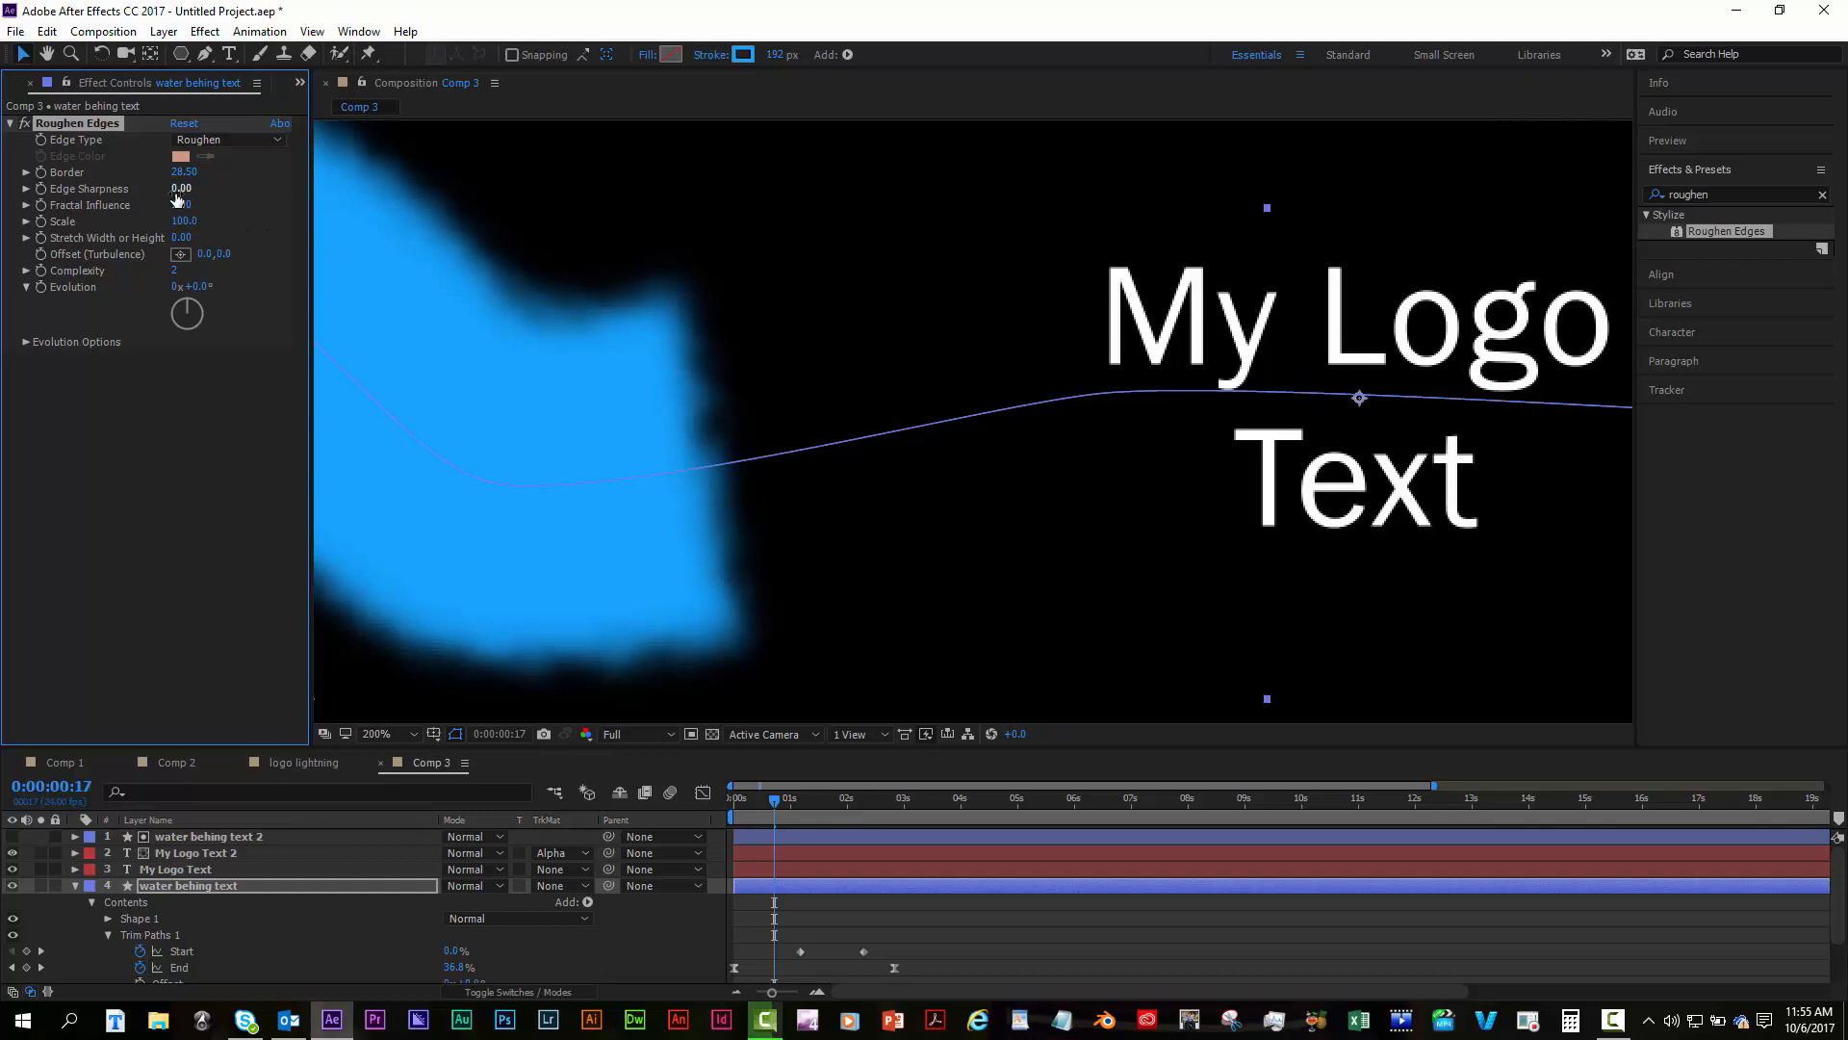
pyautogui.moveTo(354, 194); pyautogui.dragTo(650, 182)
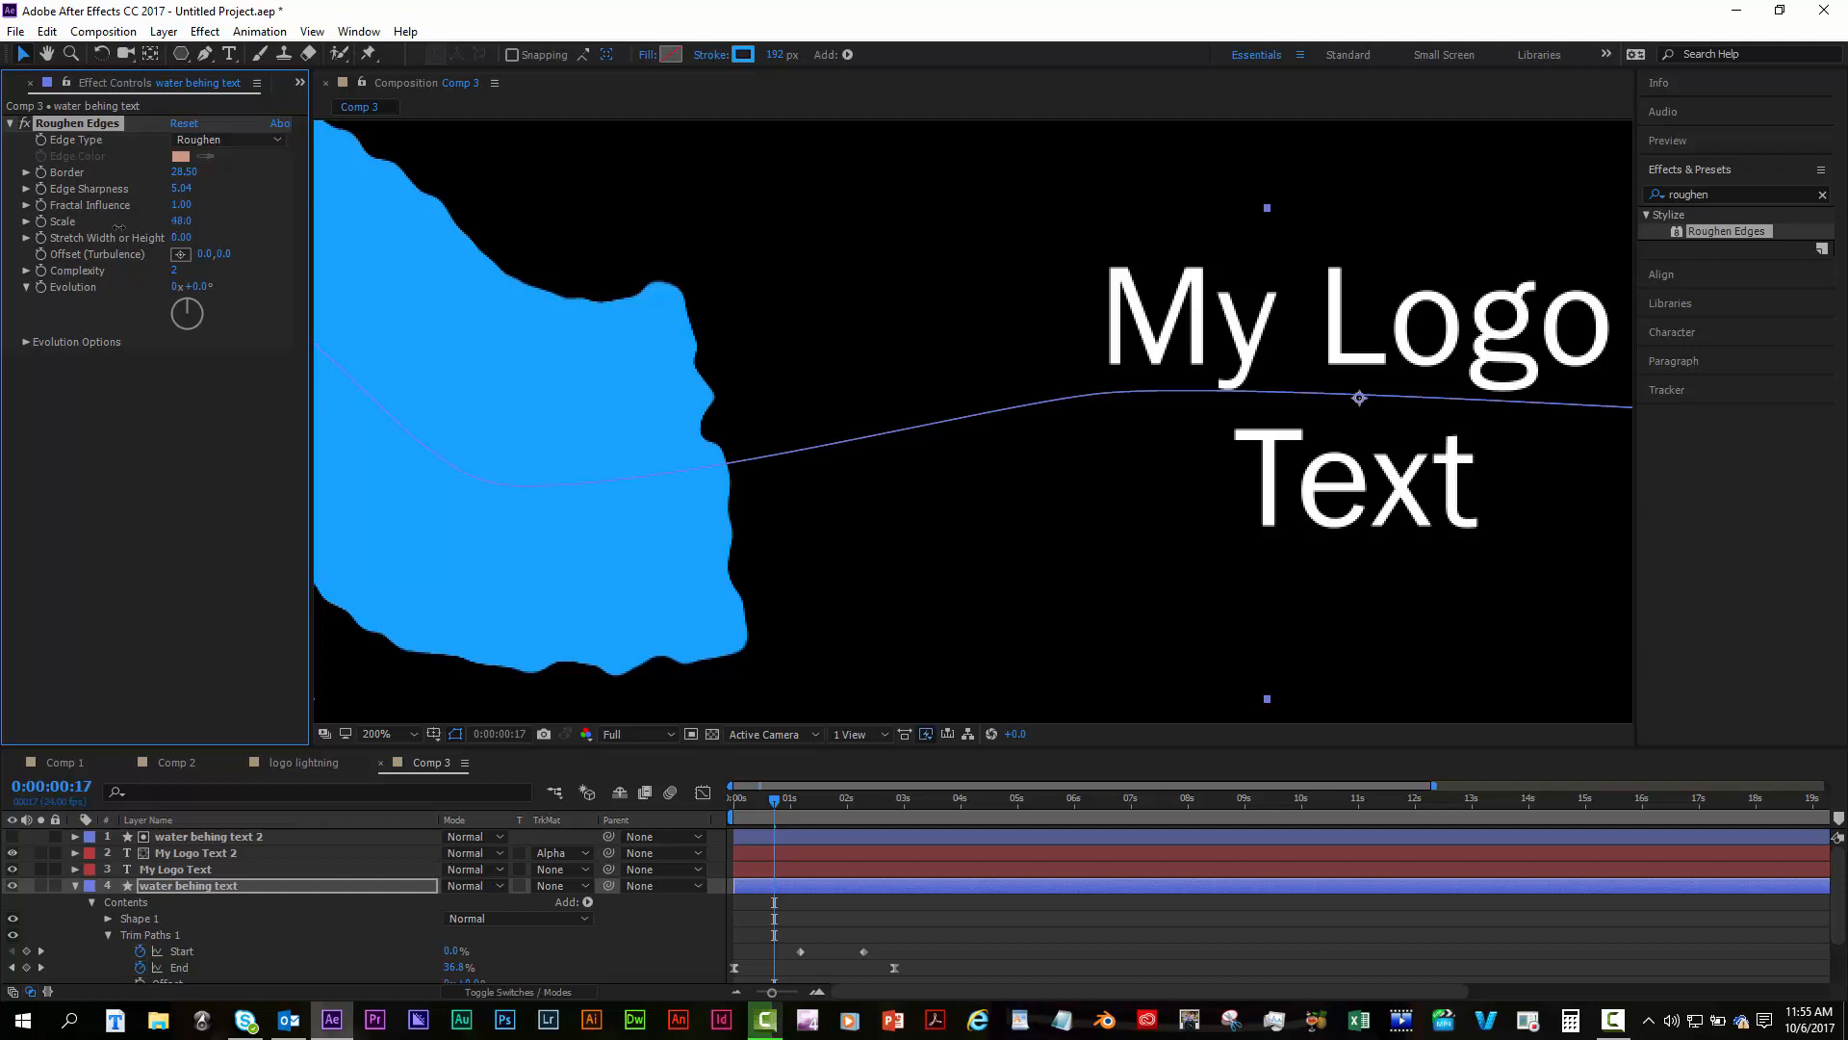
pyautogui.moveTo(119, 226); pyautogui.dragTo(92, 226)
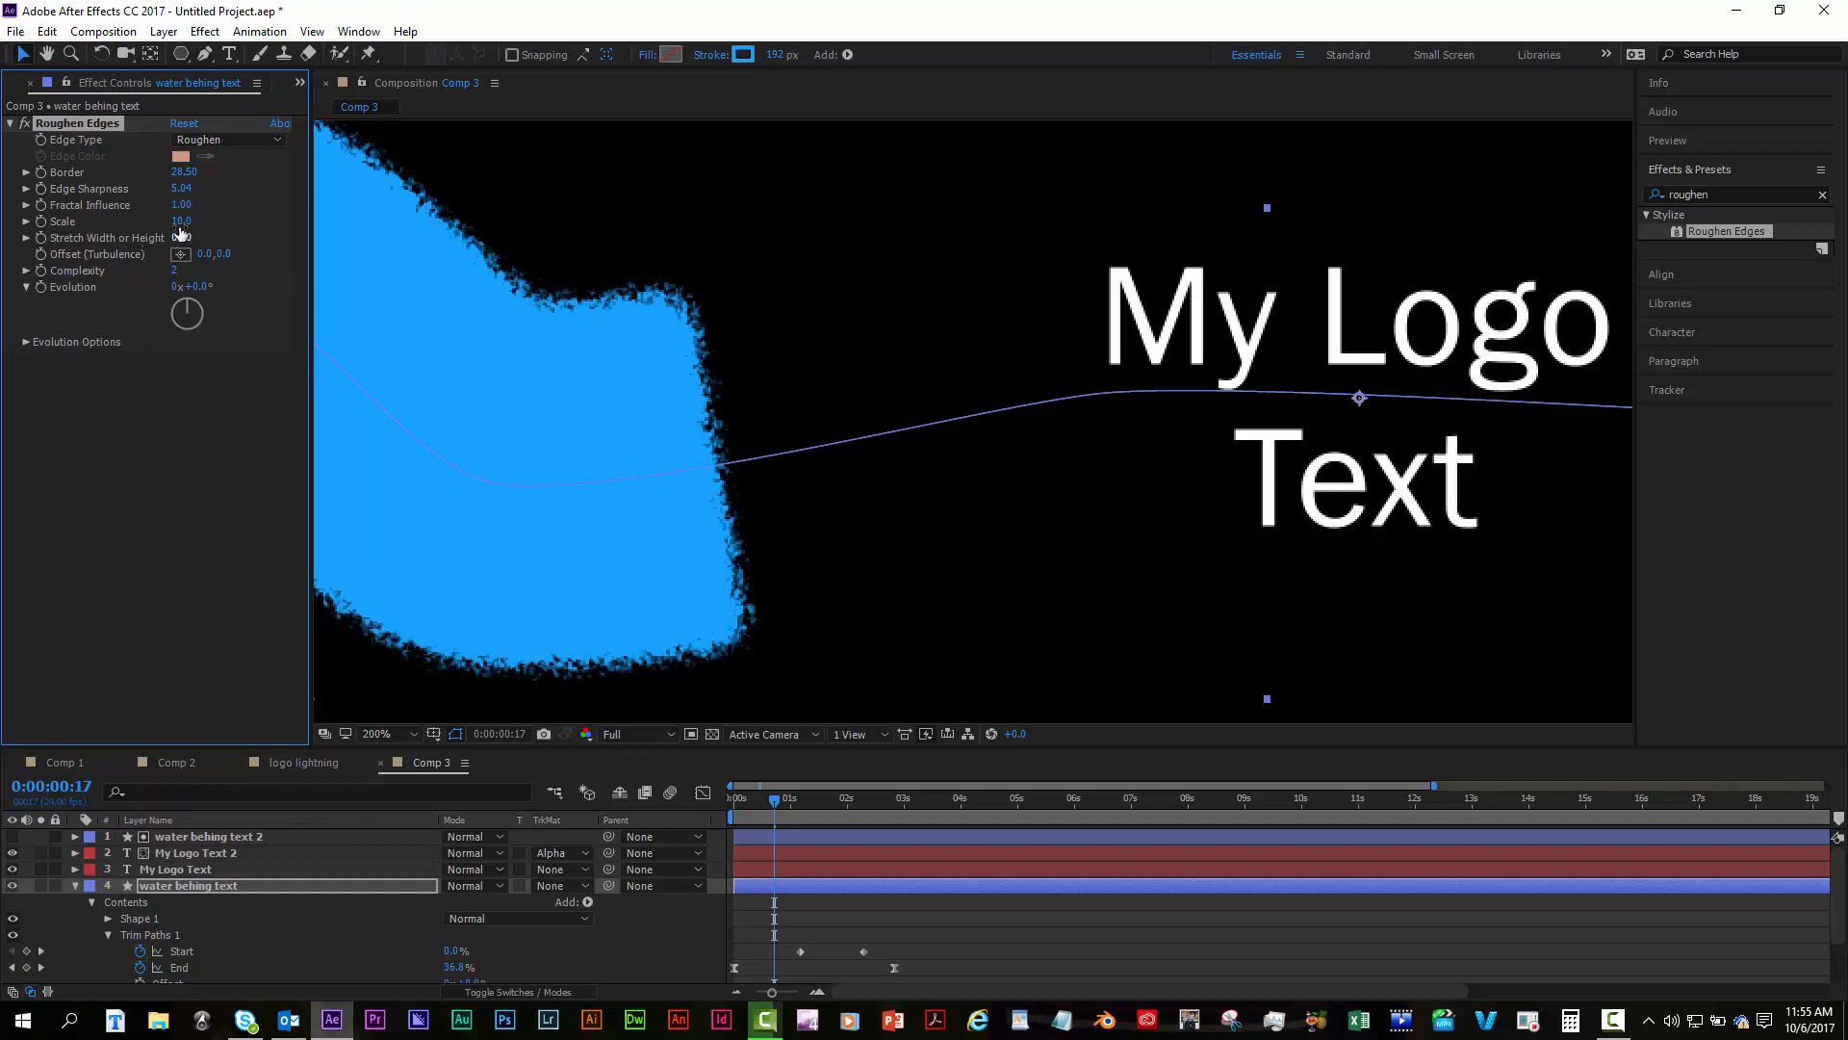
pyautogui.moveTo(237, 221); pyautogui.dragTo(242, 222)
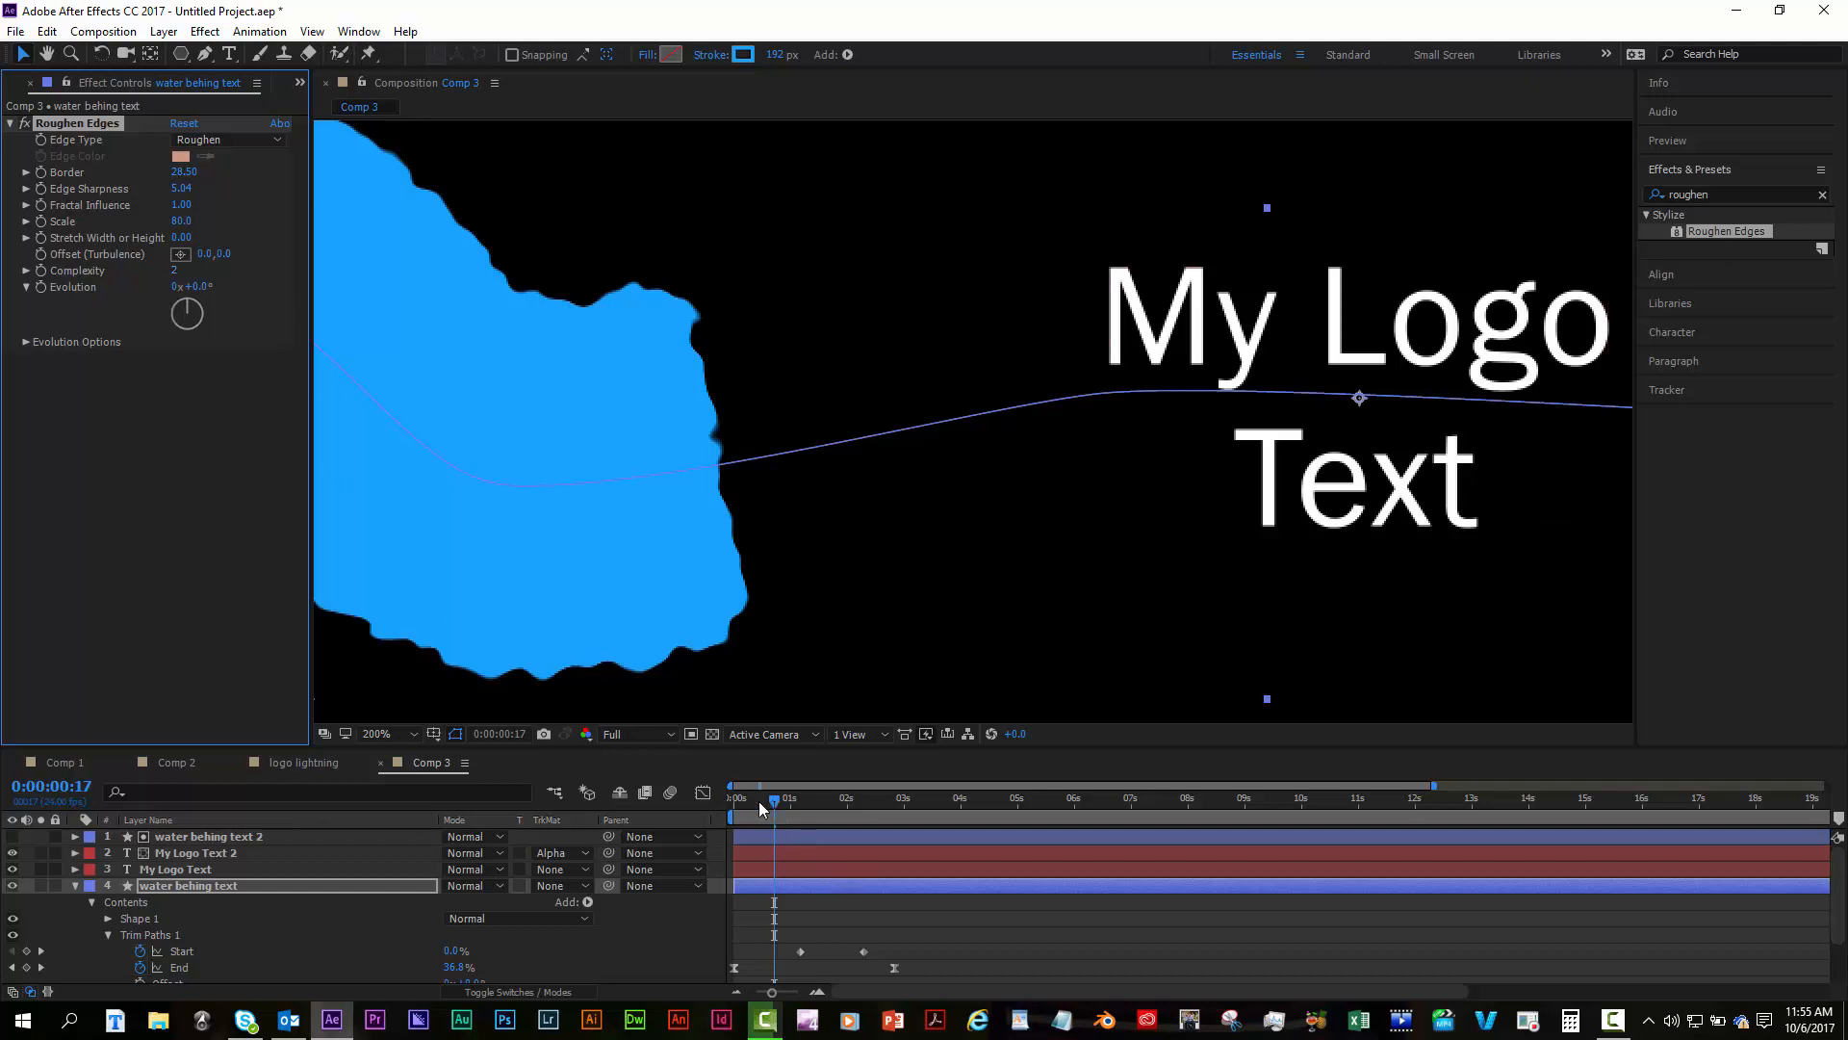
# Animate the Roughen Edges Evolution from a keyframe at 0:00:00:00 to 3 revolutions at 0:00:03:02.
pyautogui.moveTo(759, 801); pyautogui.dragTo(724, 802)
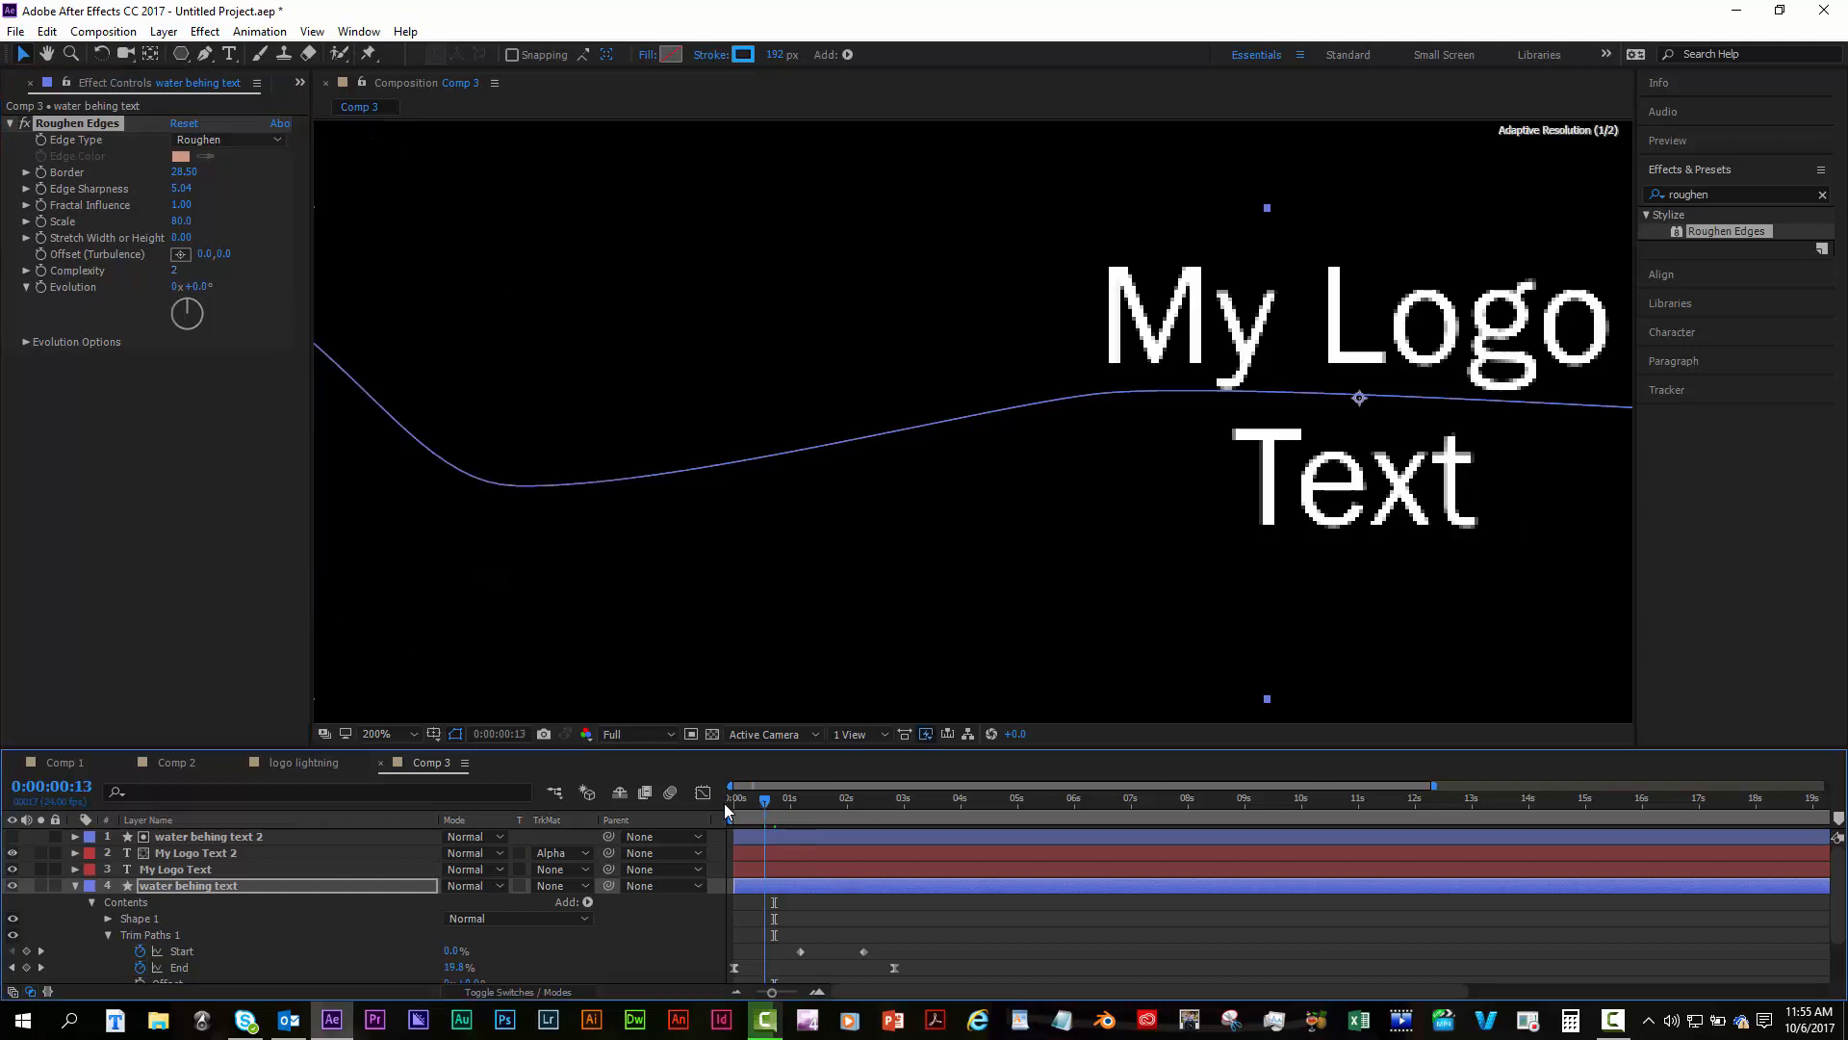
pyautogui.click(40, 287)
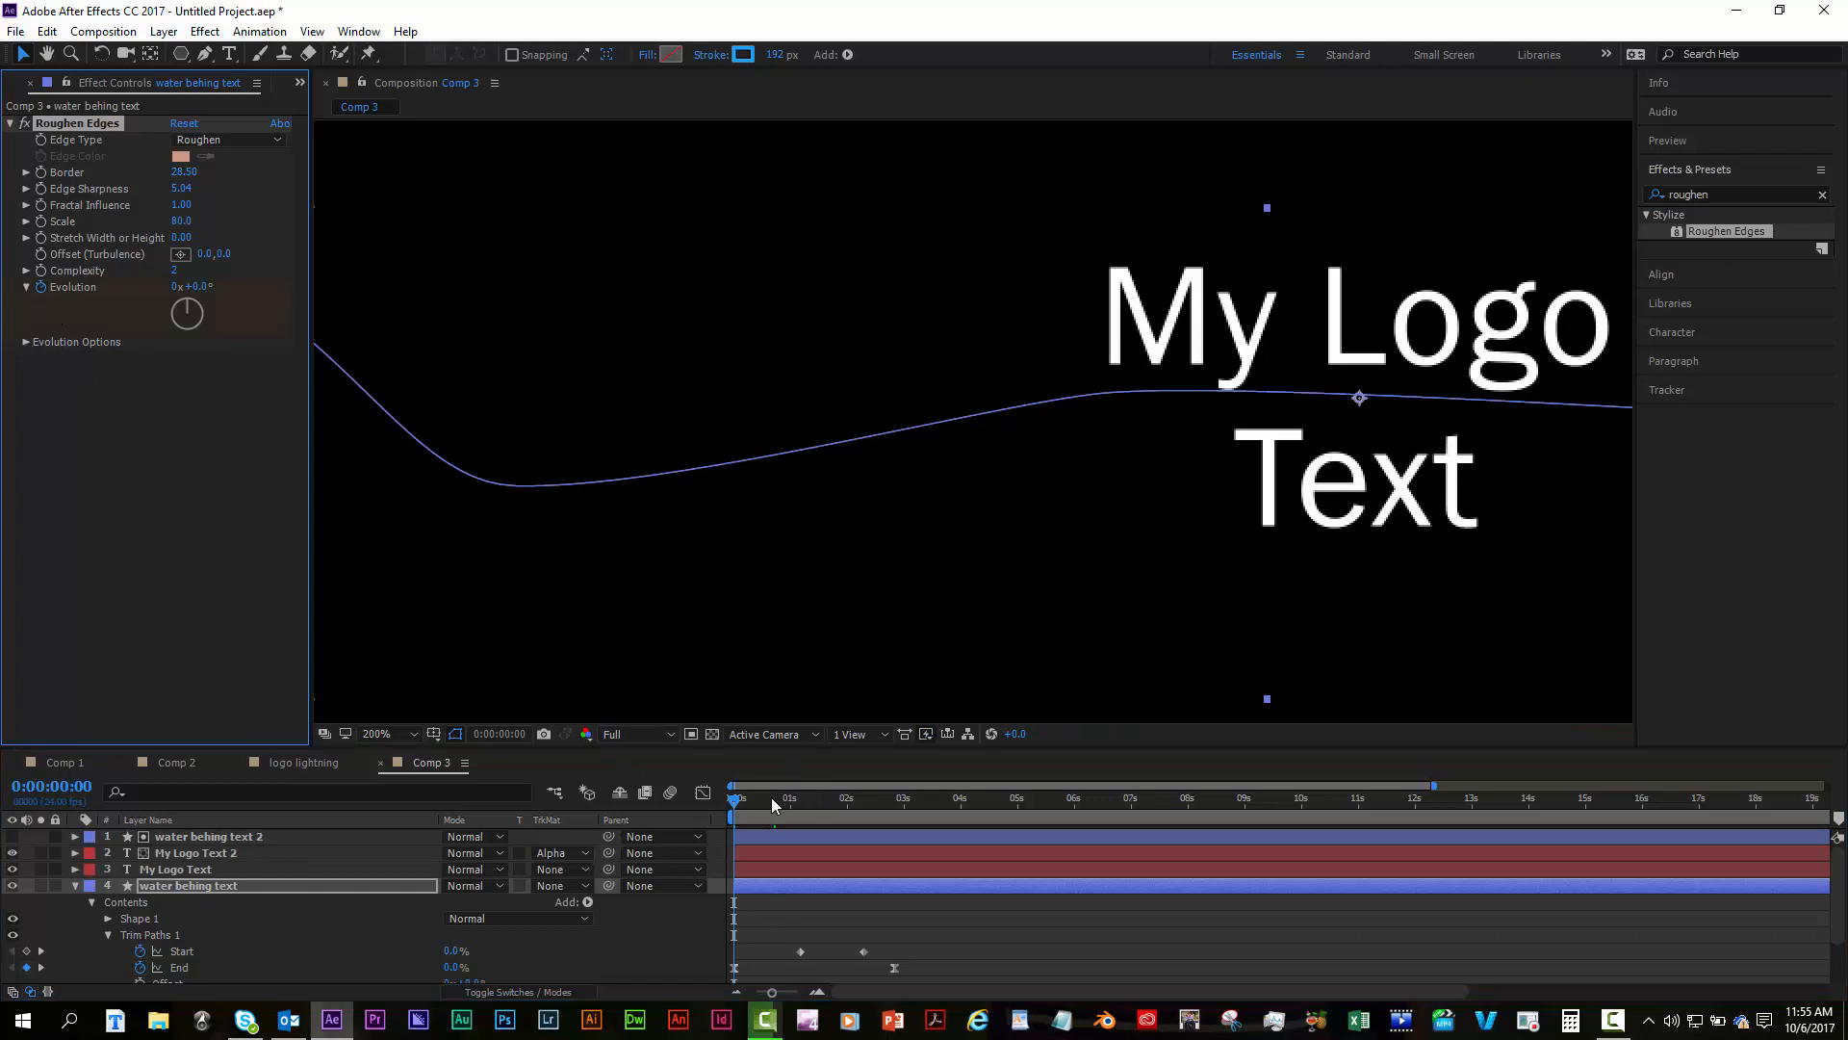
pyautogui.moveTo(771, 797); pyautogui.dragTo(904, 799)
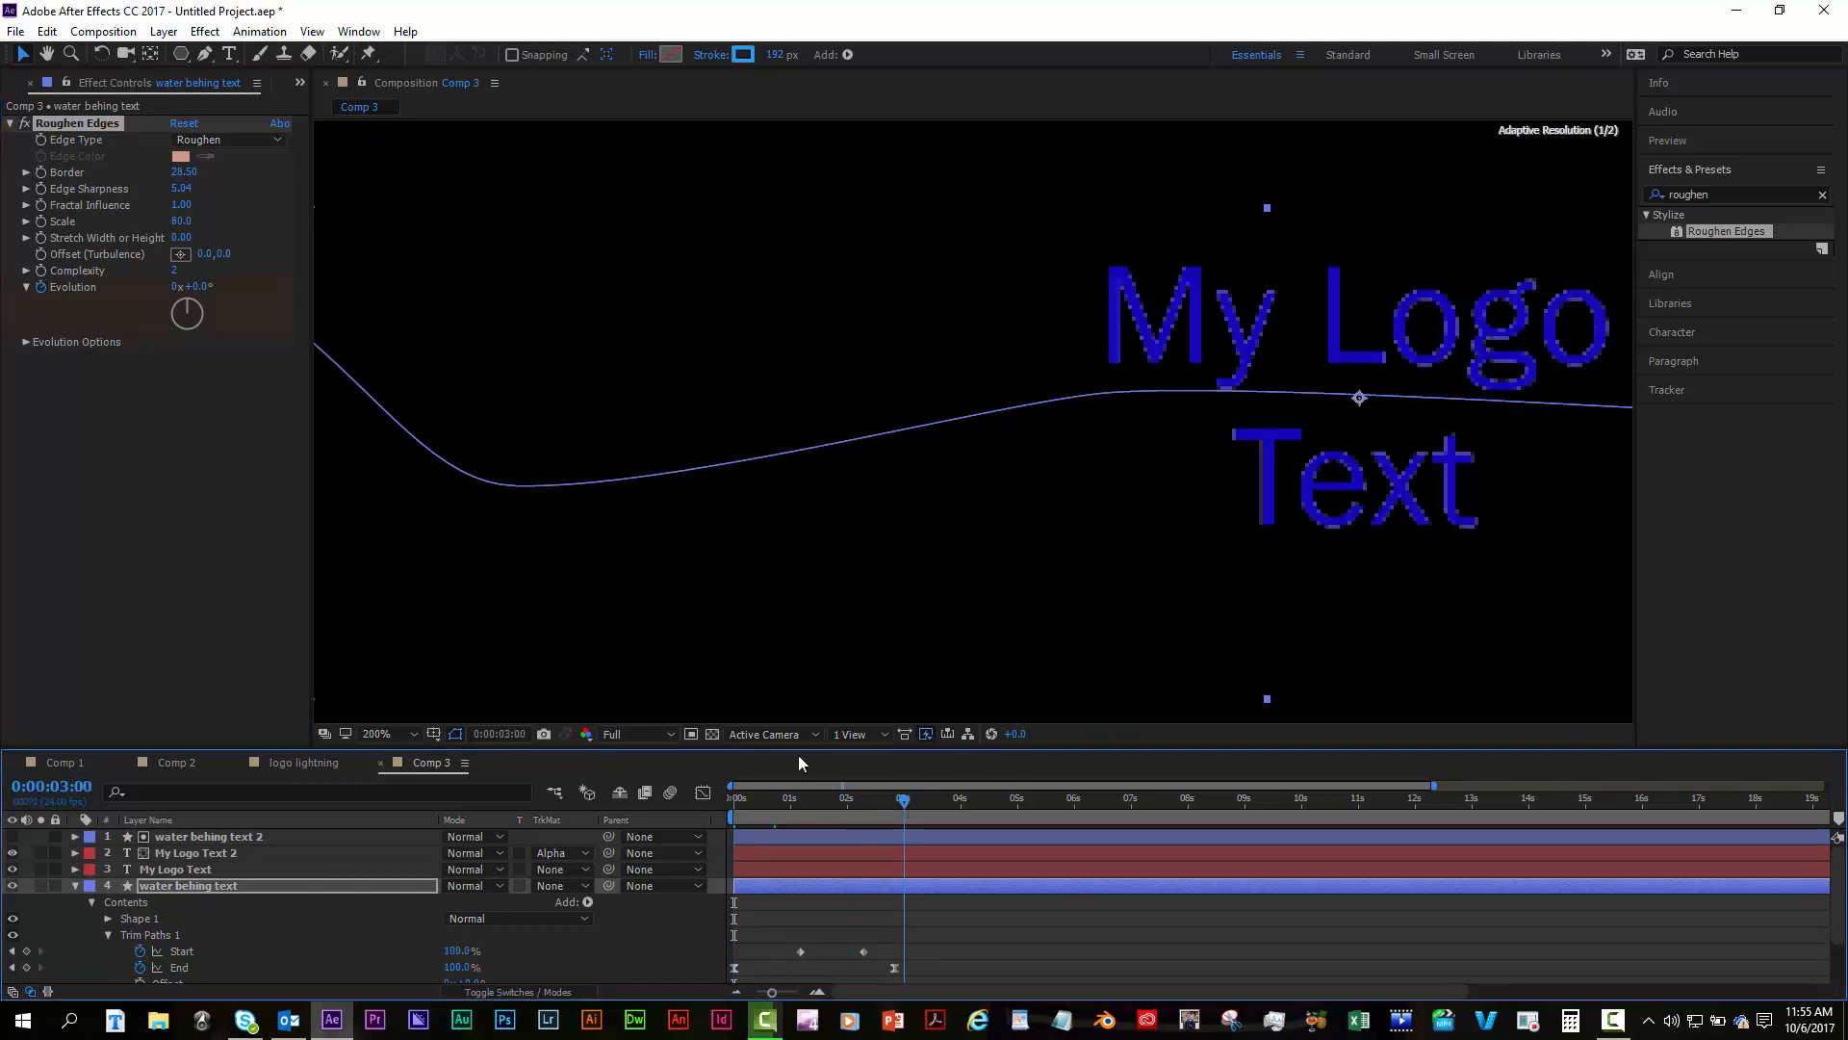
pyautogui.click(175, 288)
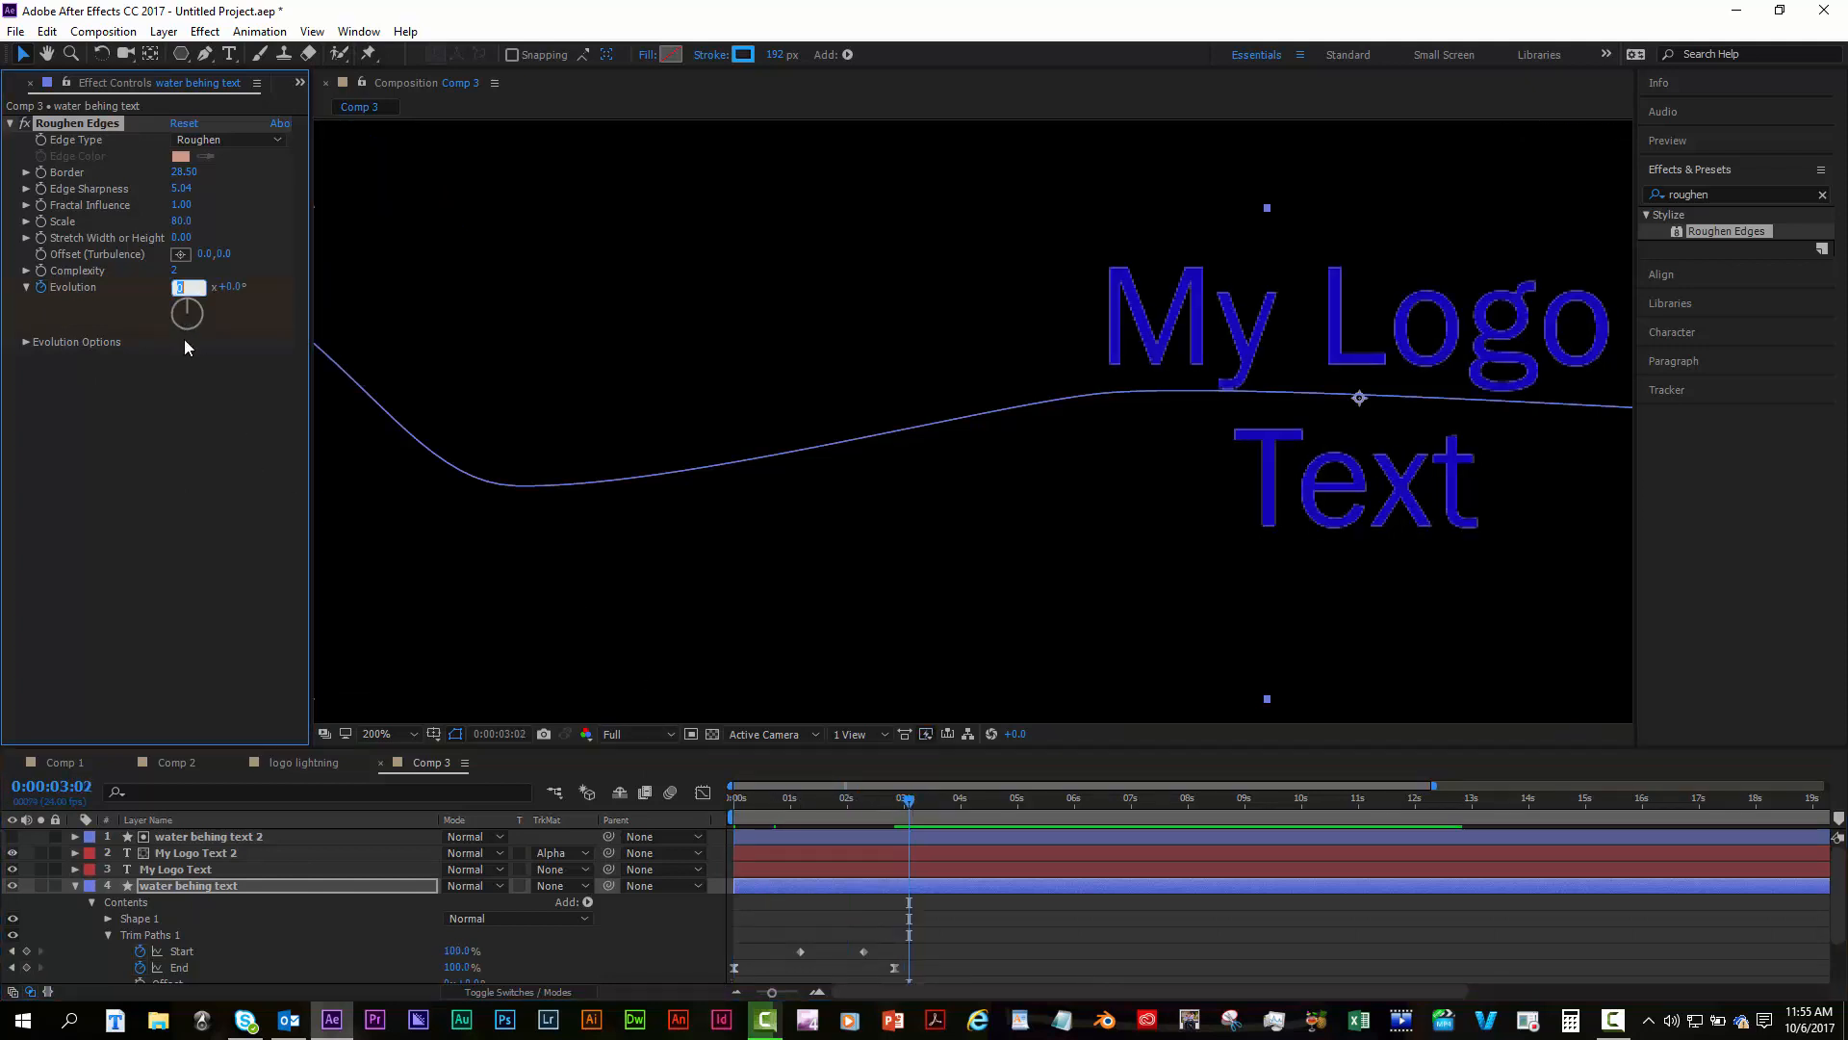
pyautogui.click(190, 352)
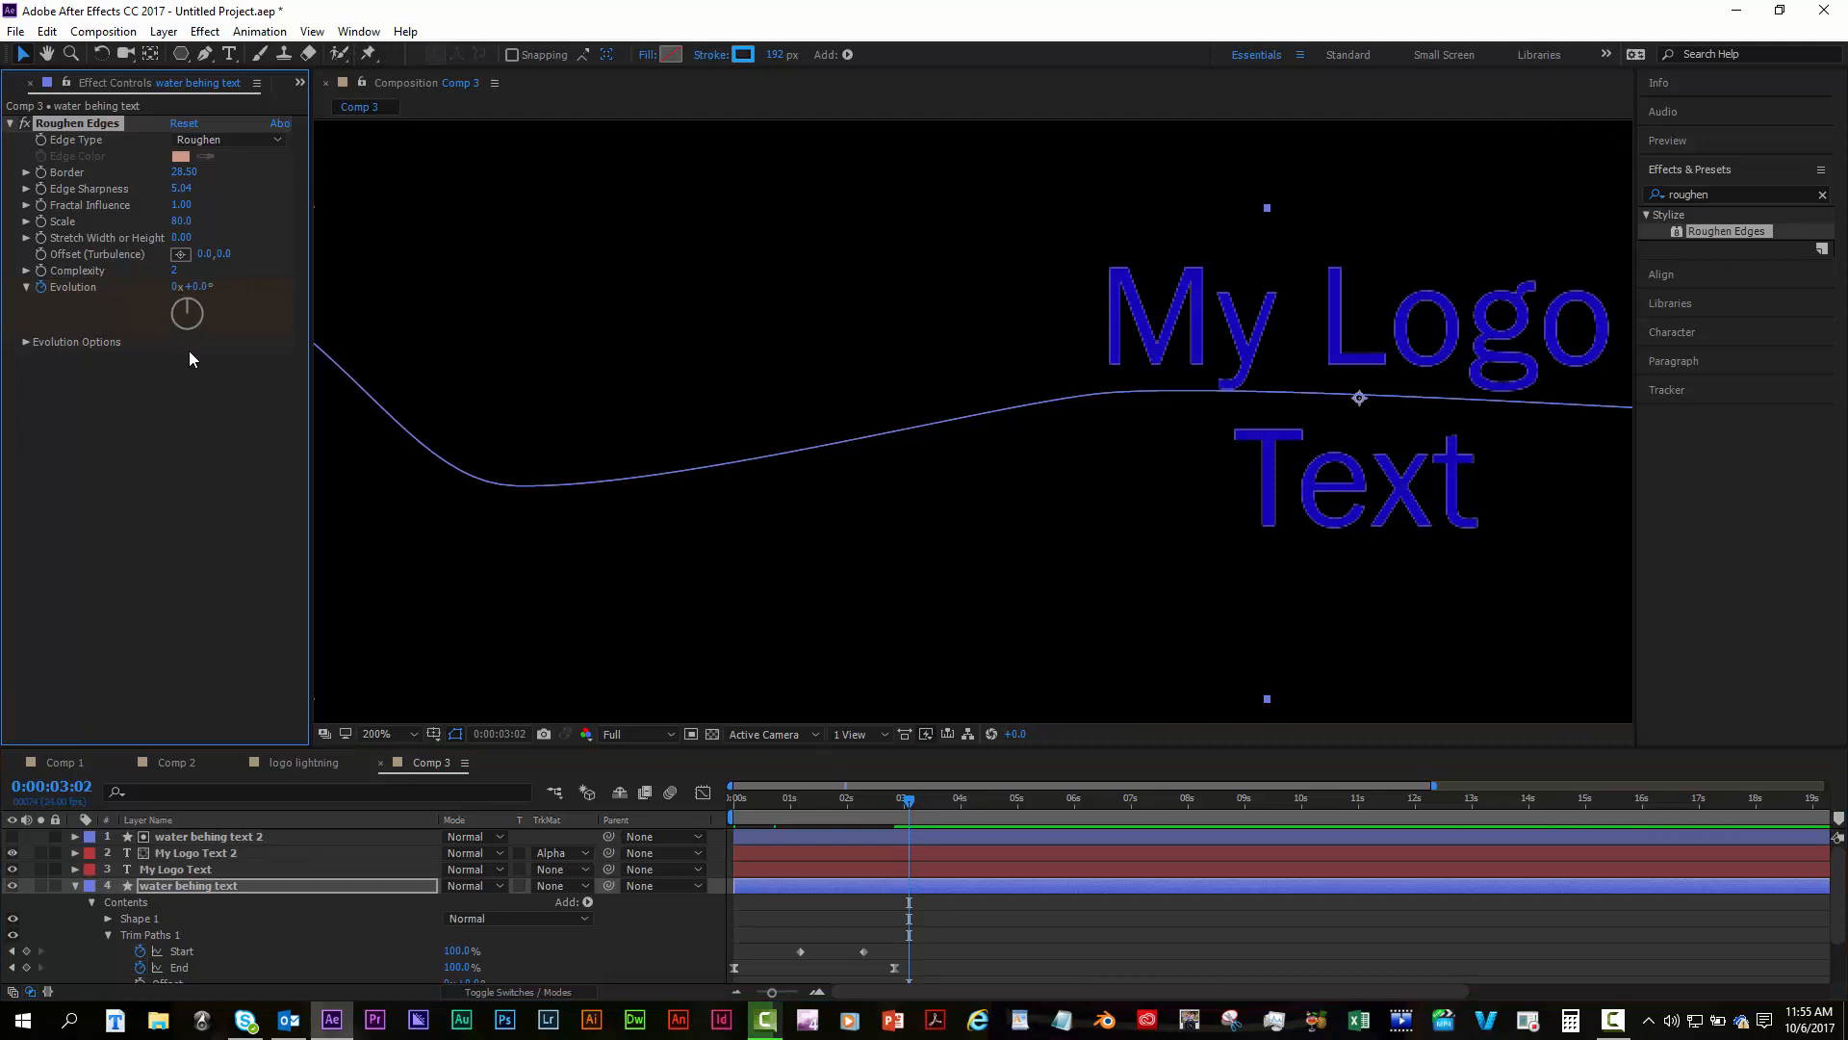
pyautogui.click(175, 287)
pyautogui.press('Return')
# Deselect the stroke layer and scrub to 0:00:00:20 to review the evolving rough edge in the full frame.
pyautogui.press(',')
pyautogui.press(',')
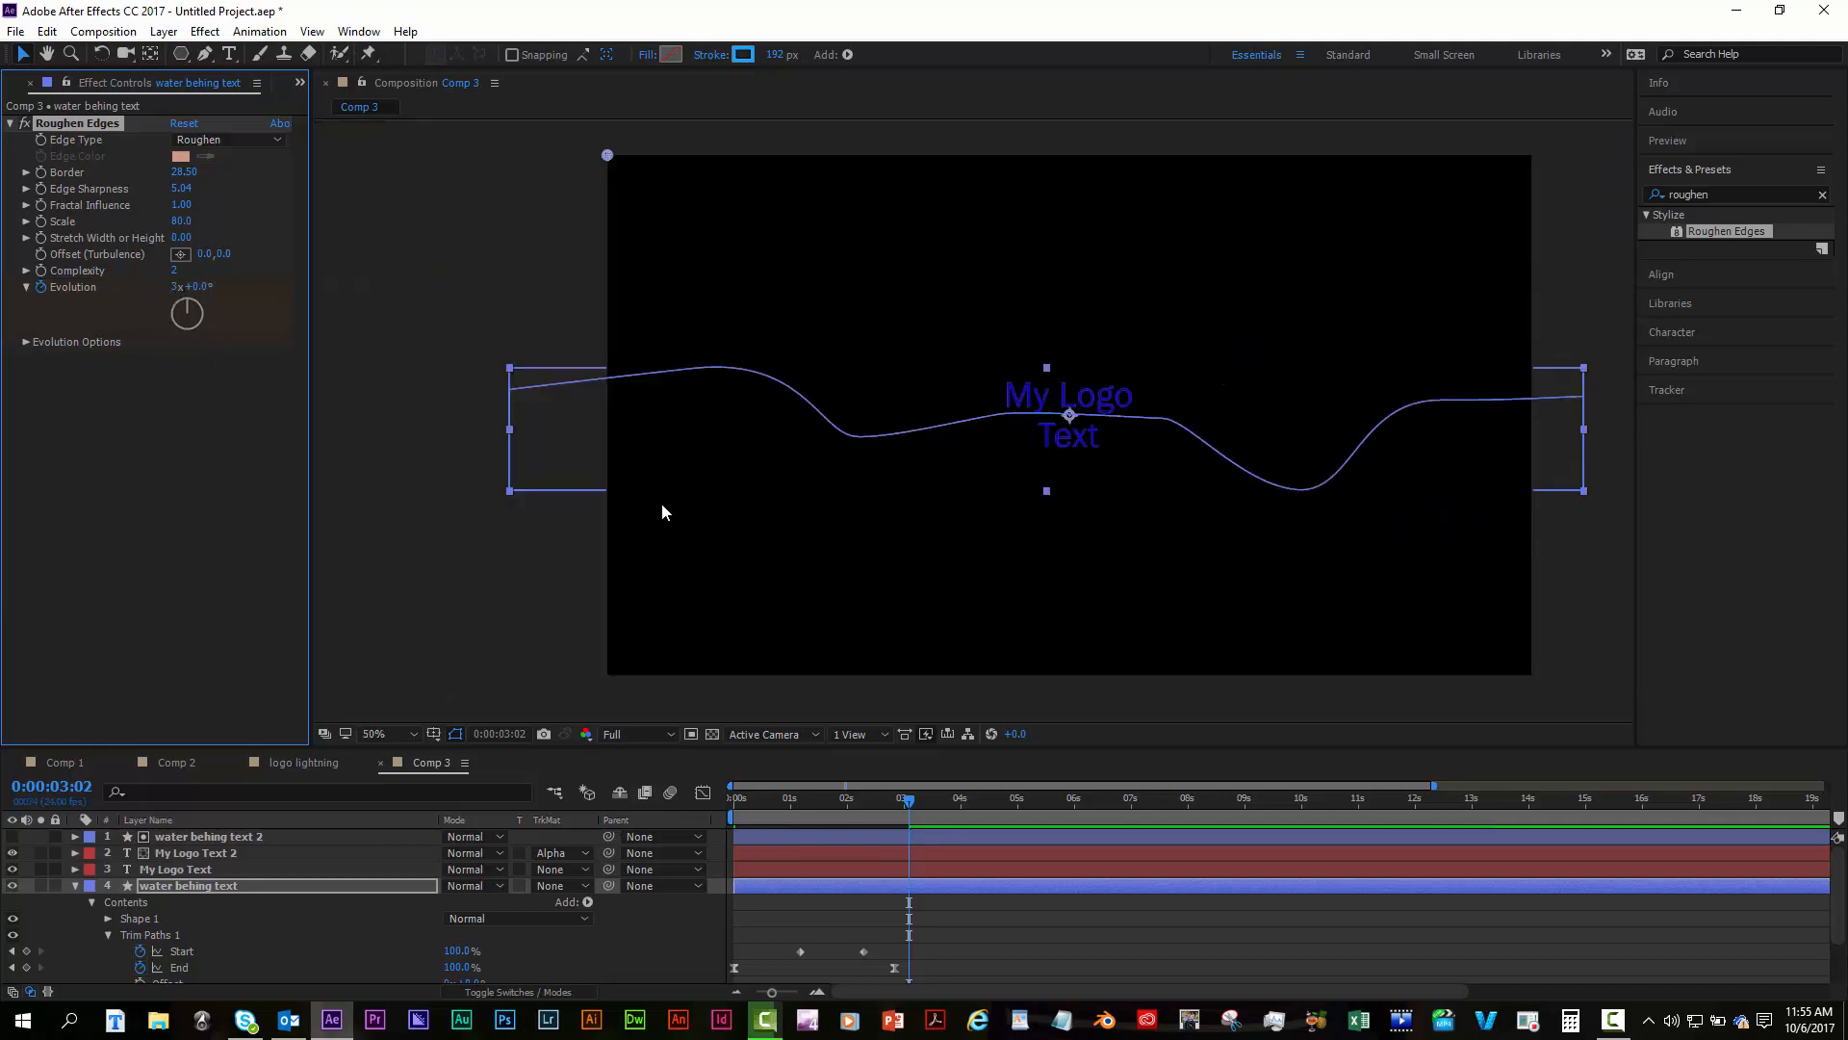
pyautogui.click(828, 922)
pyautogui.moveTo(786, 799)
pyautogui.mouseDown()
pyautogui.moveTo(724, 799)
pyautogui.moveTo(787, 807)
pyautogui.mouseUp()
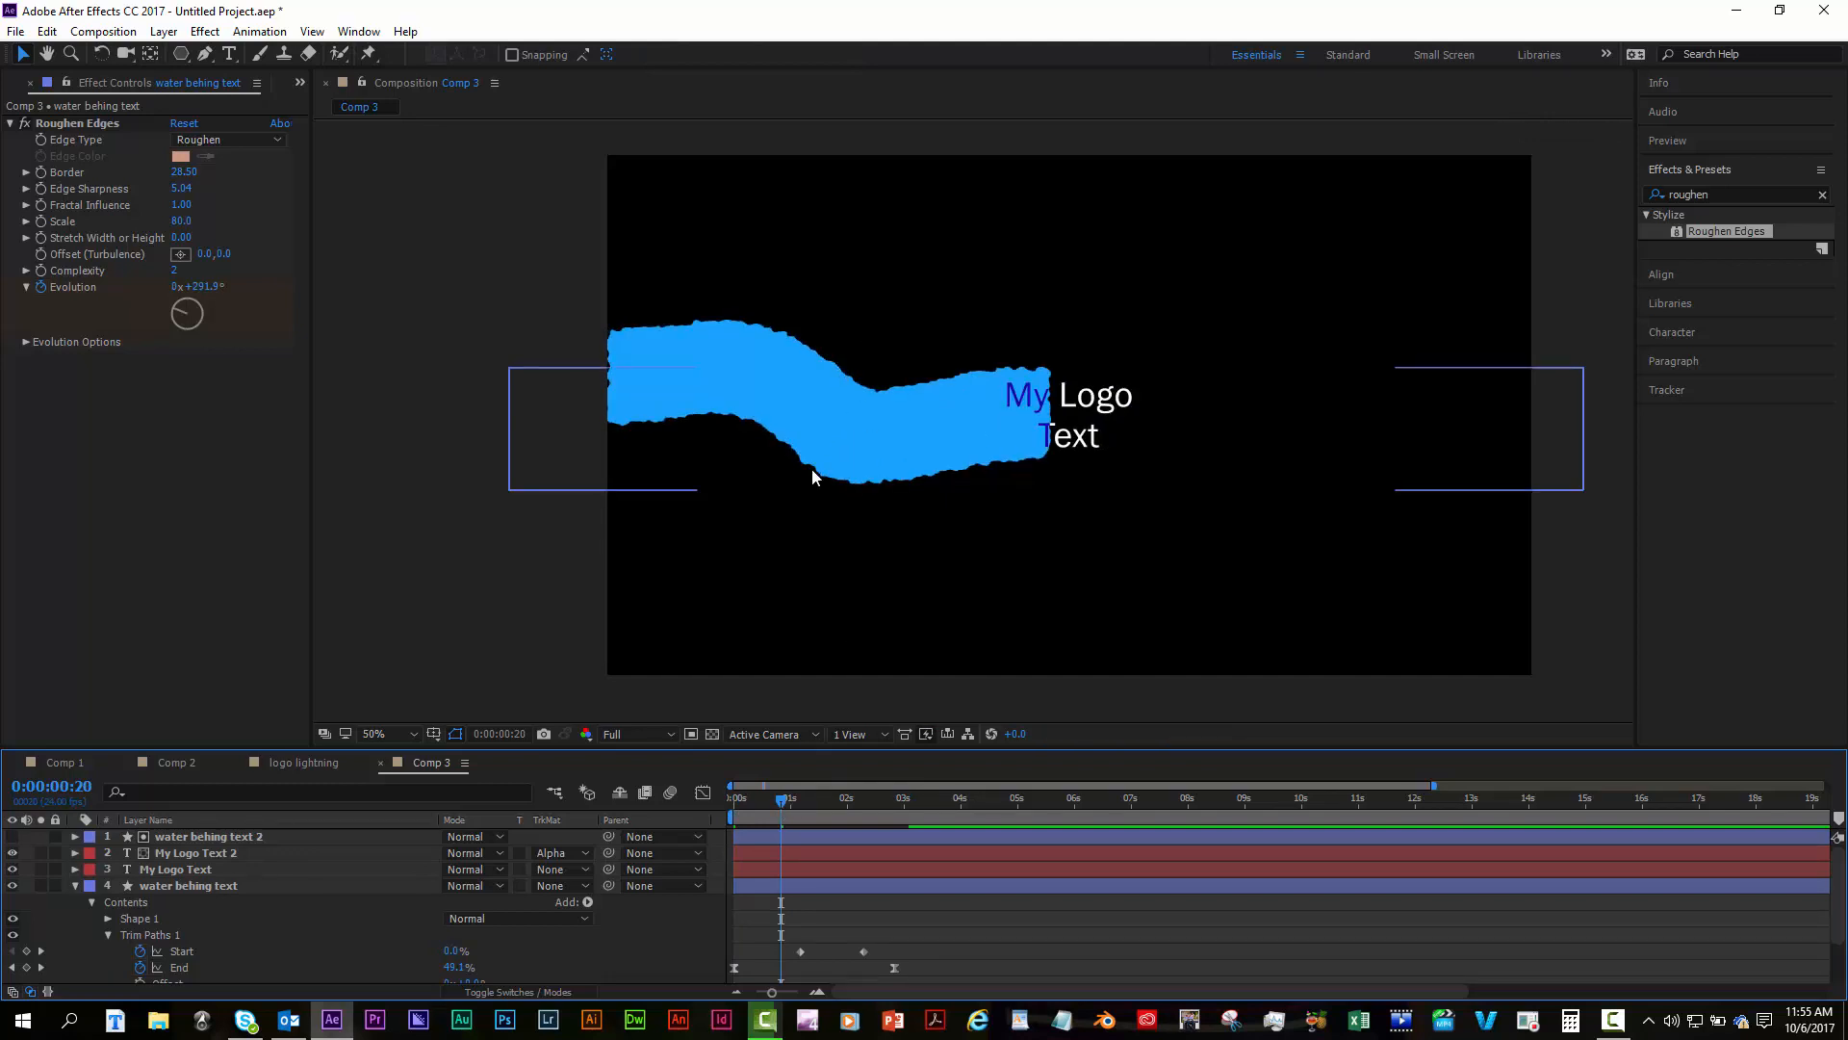
pyautogui.click(1713, 194)
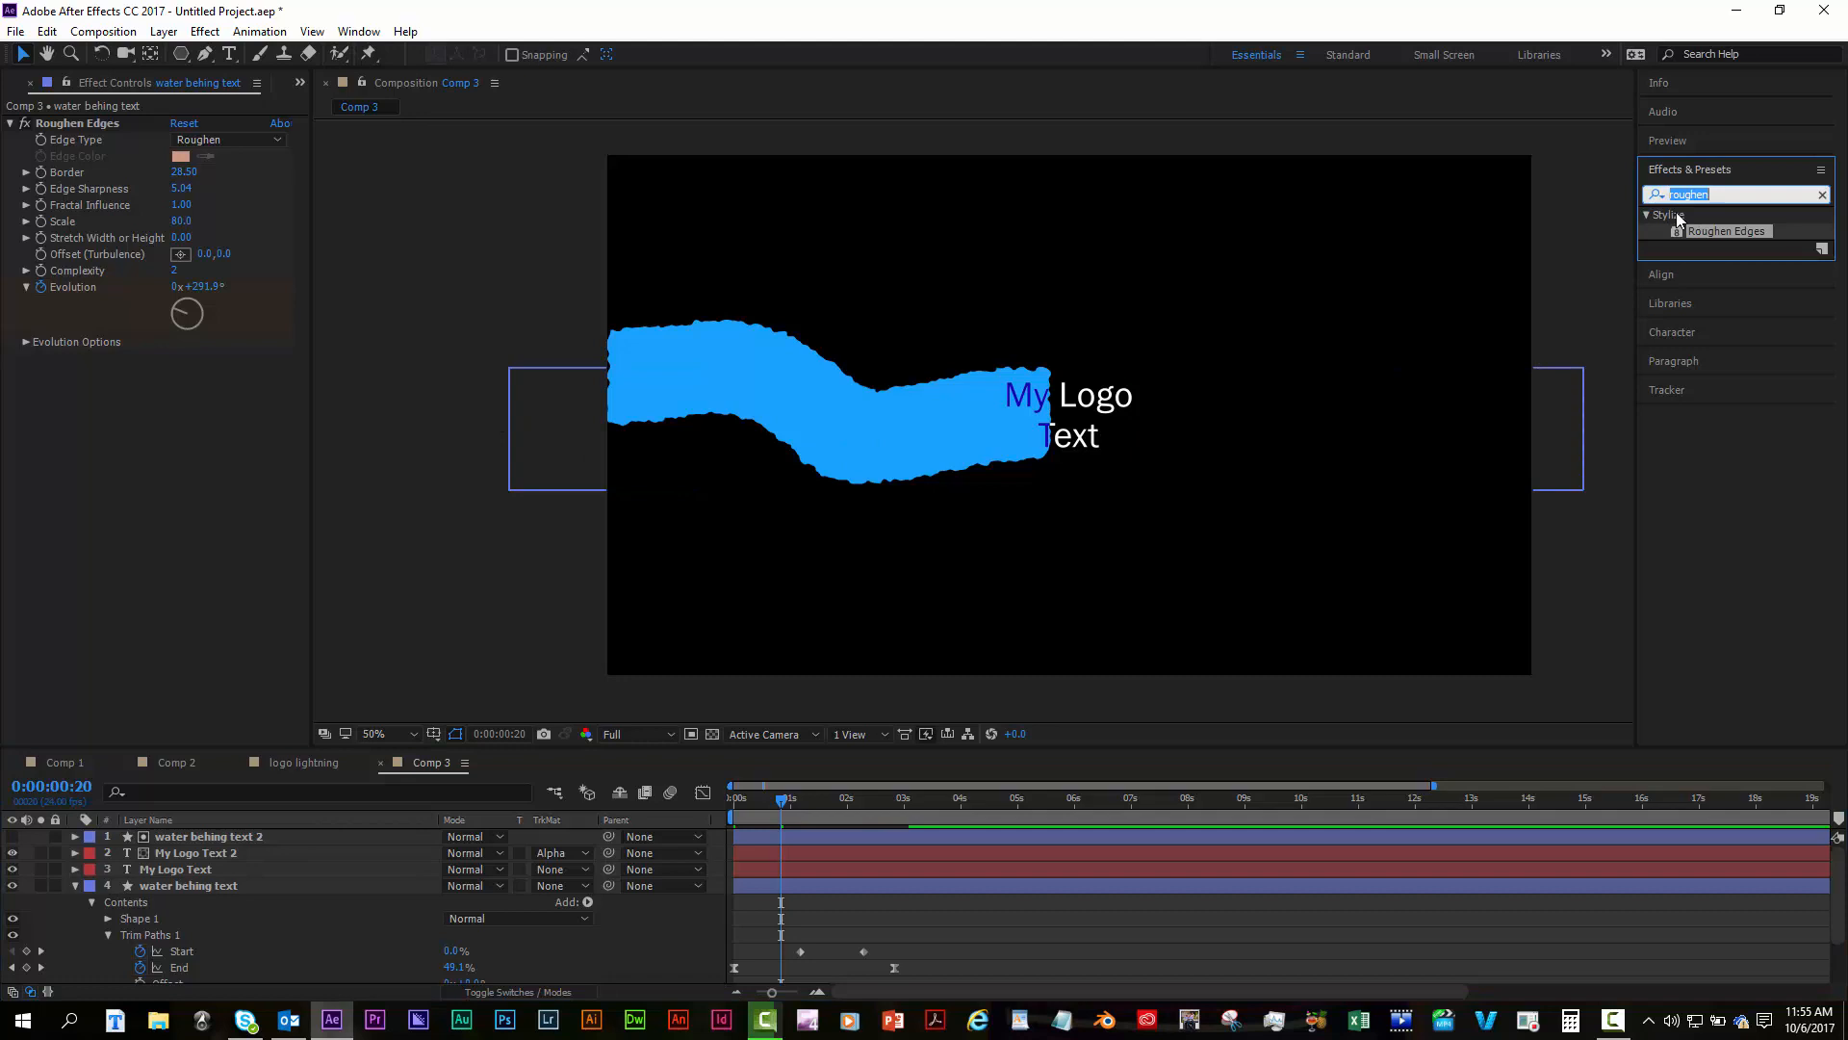
pyautogui.write('displ')
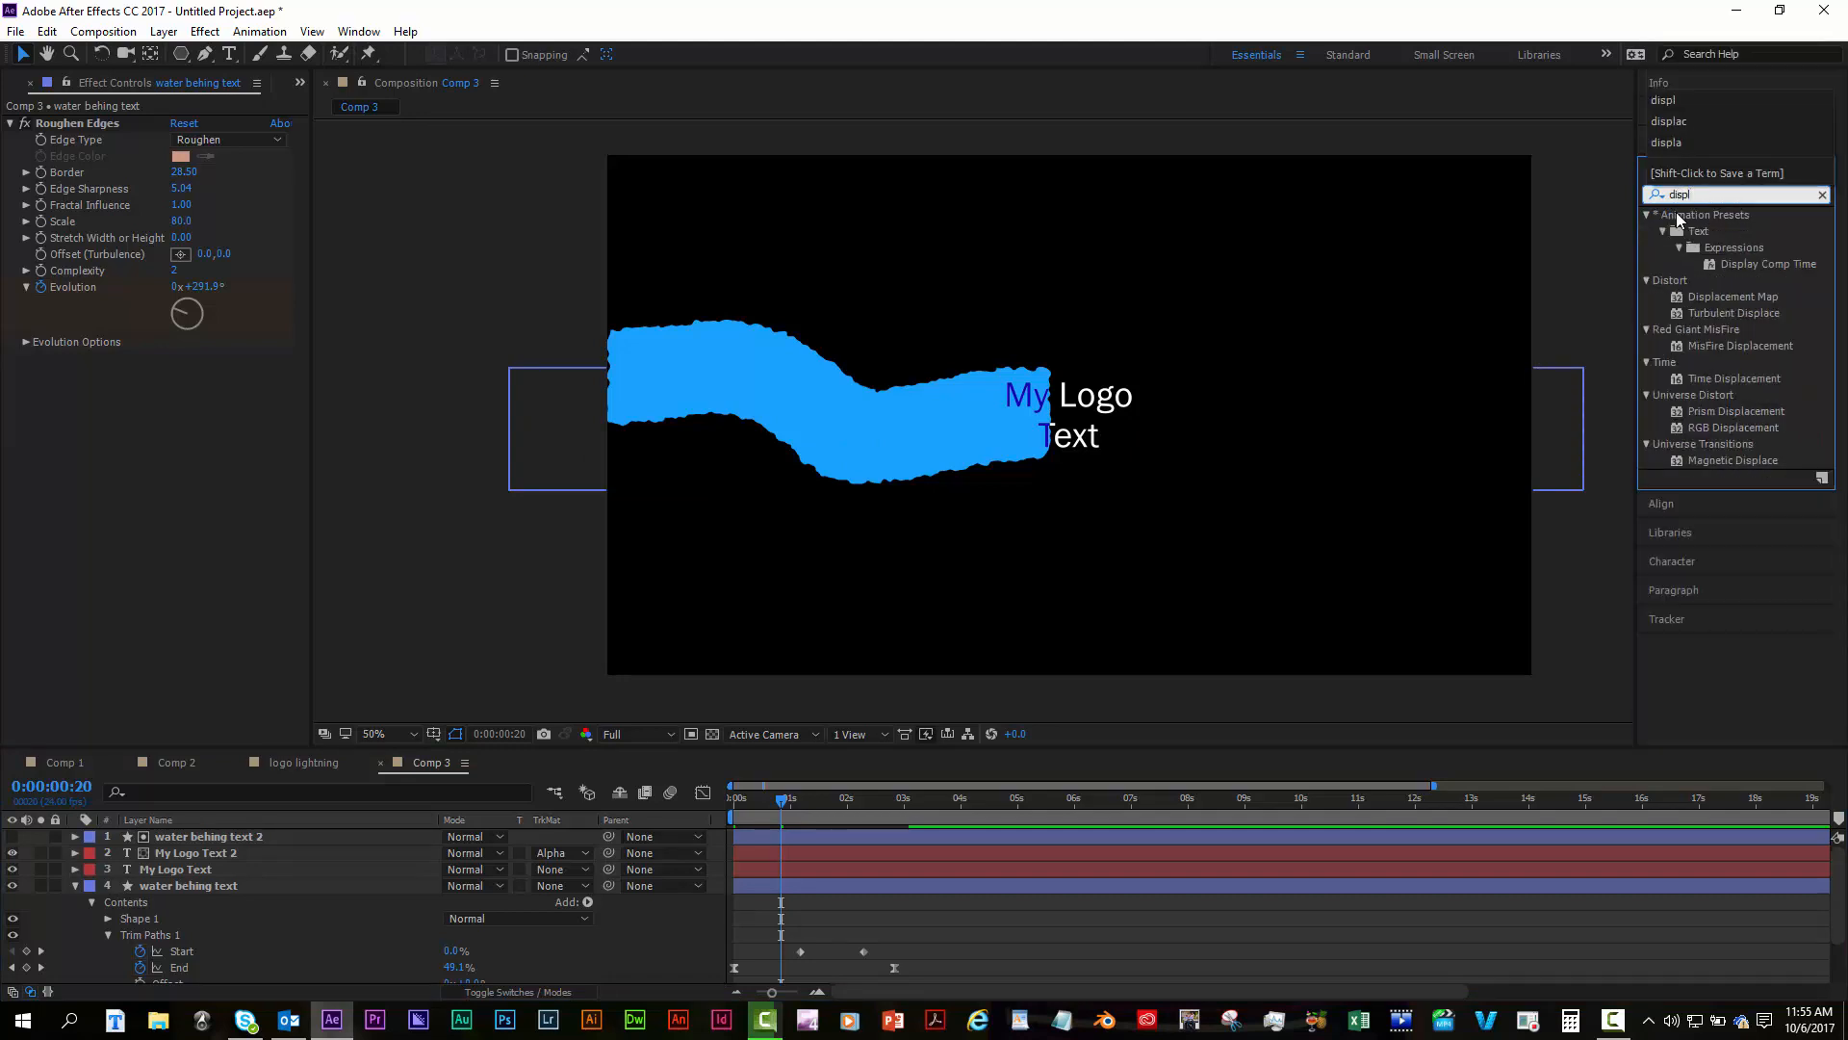
pyautogui.press('BackSpace')
pyautogui.press('BackSpace')
pyautogui.press('BackSpace')
pyautogui.press('BackSpace')
pyautogui.press('BackSpace')
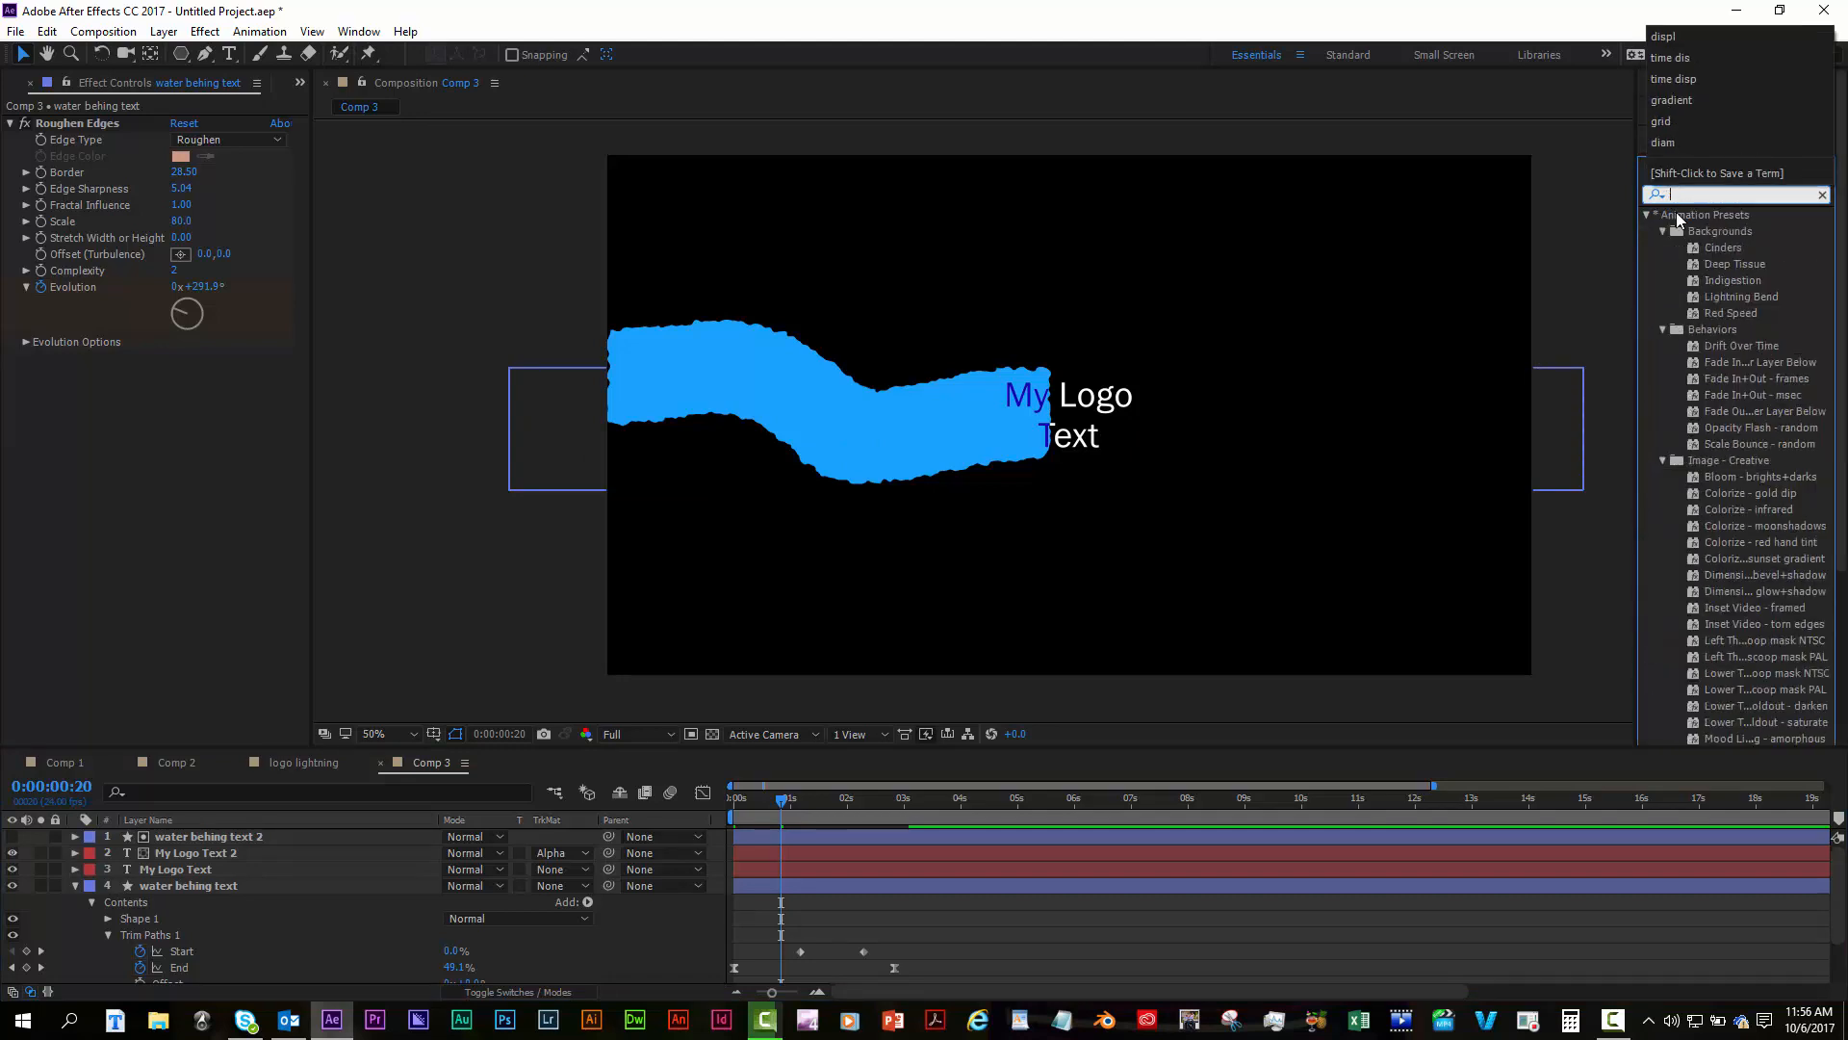
pyautogui.click(154, 449)
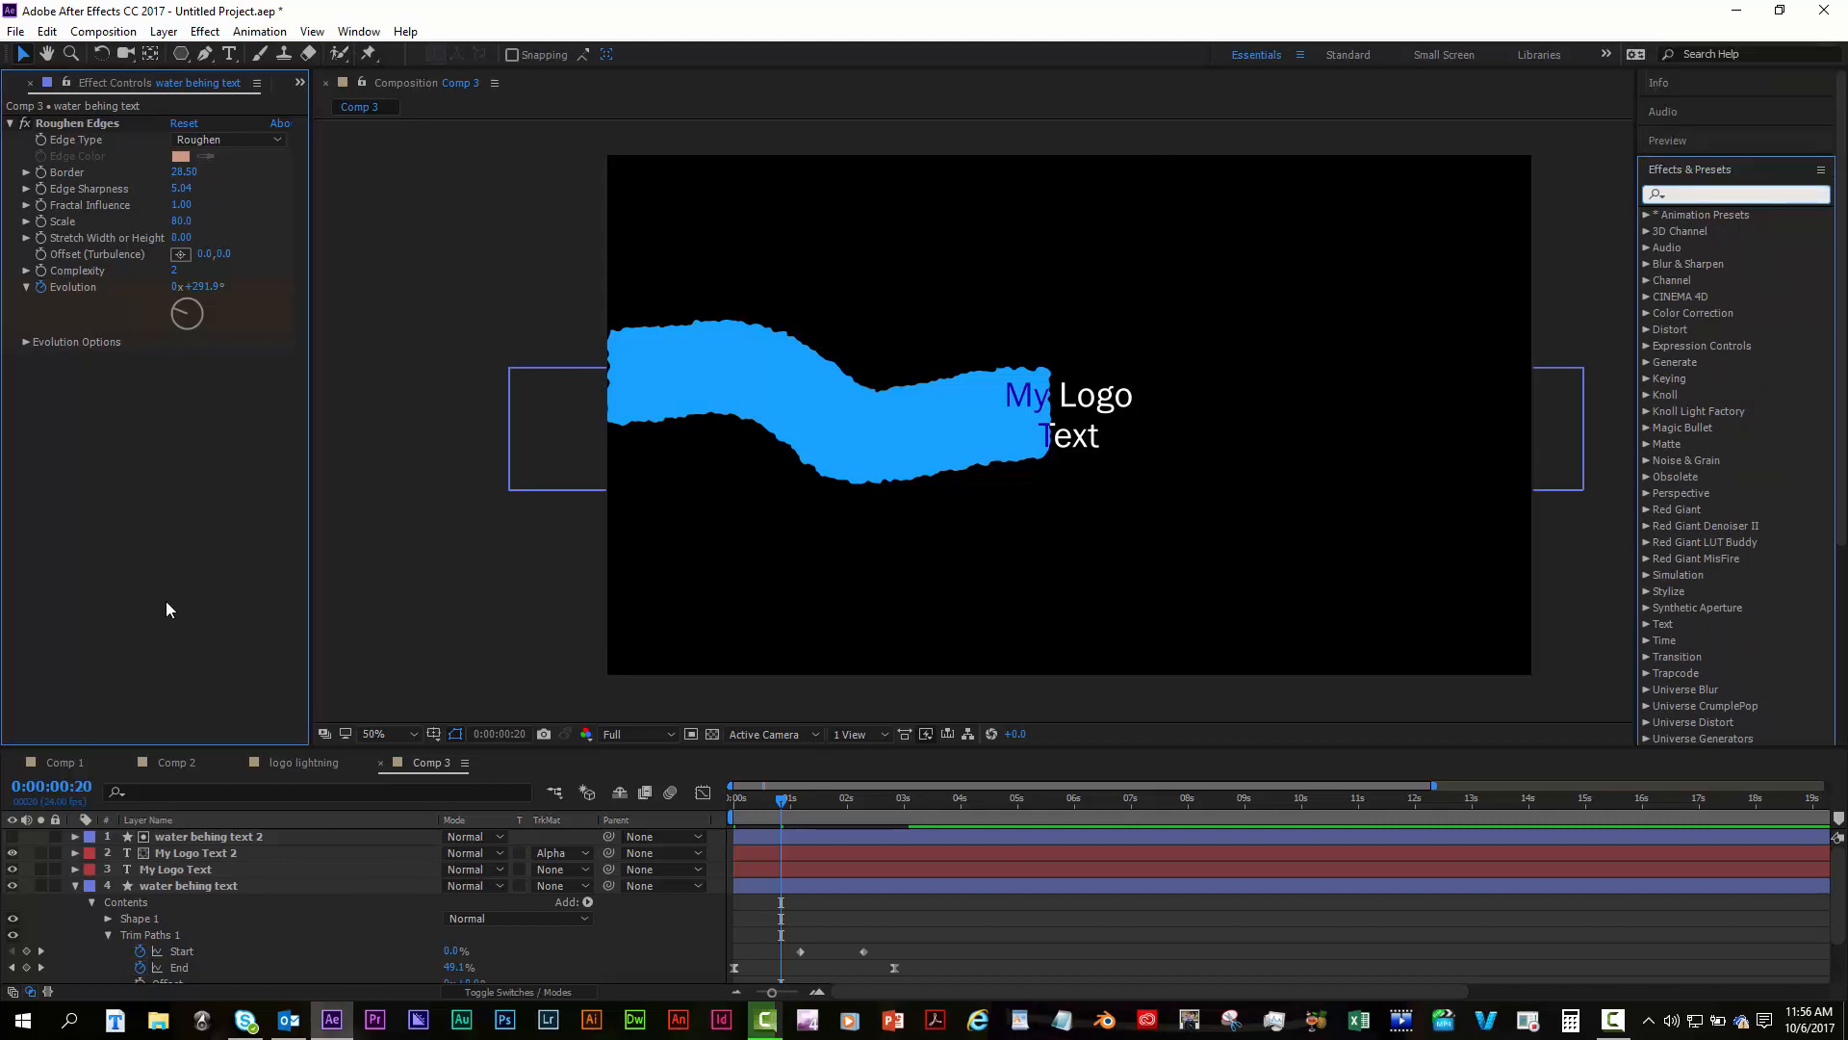
# Collapse the stroke layer's properties and add a new red FF0000 solid, 1920 × 1080 px, to Comp 3.
pyautogui.click(299, 83)
pyautogui.click(314, 98)
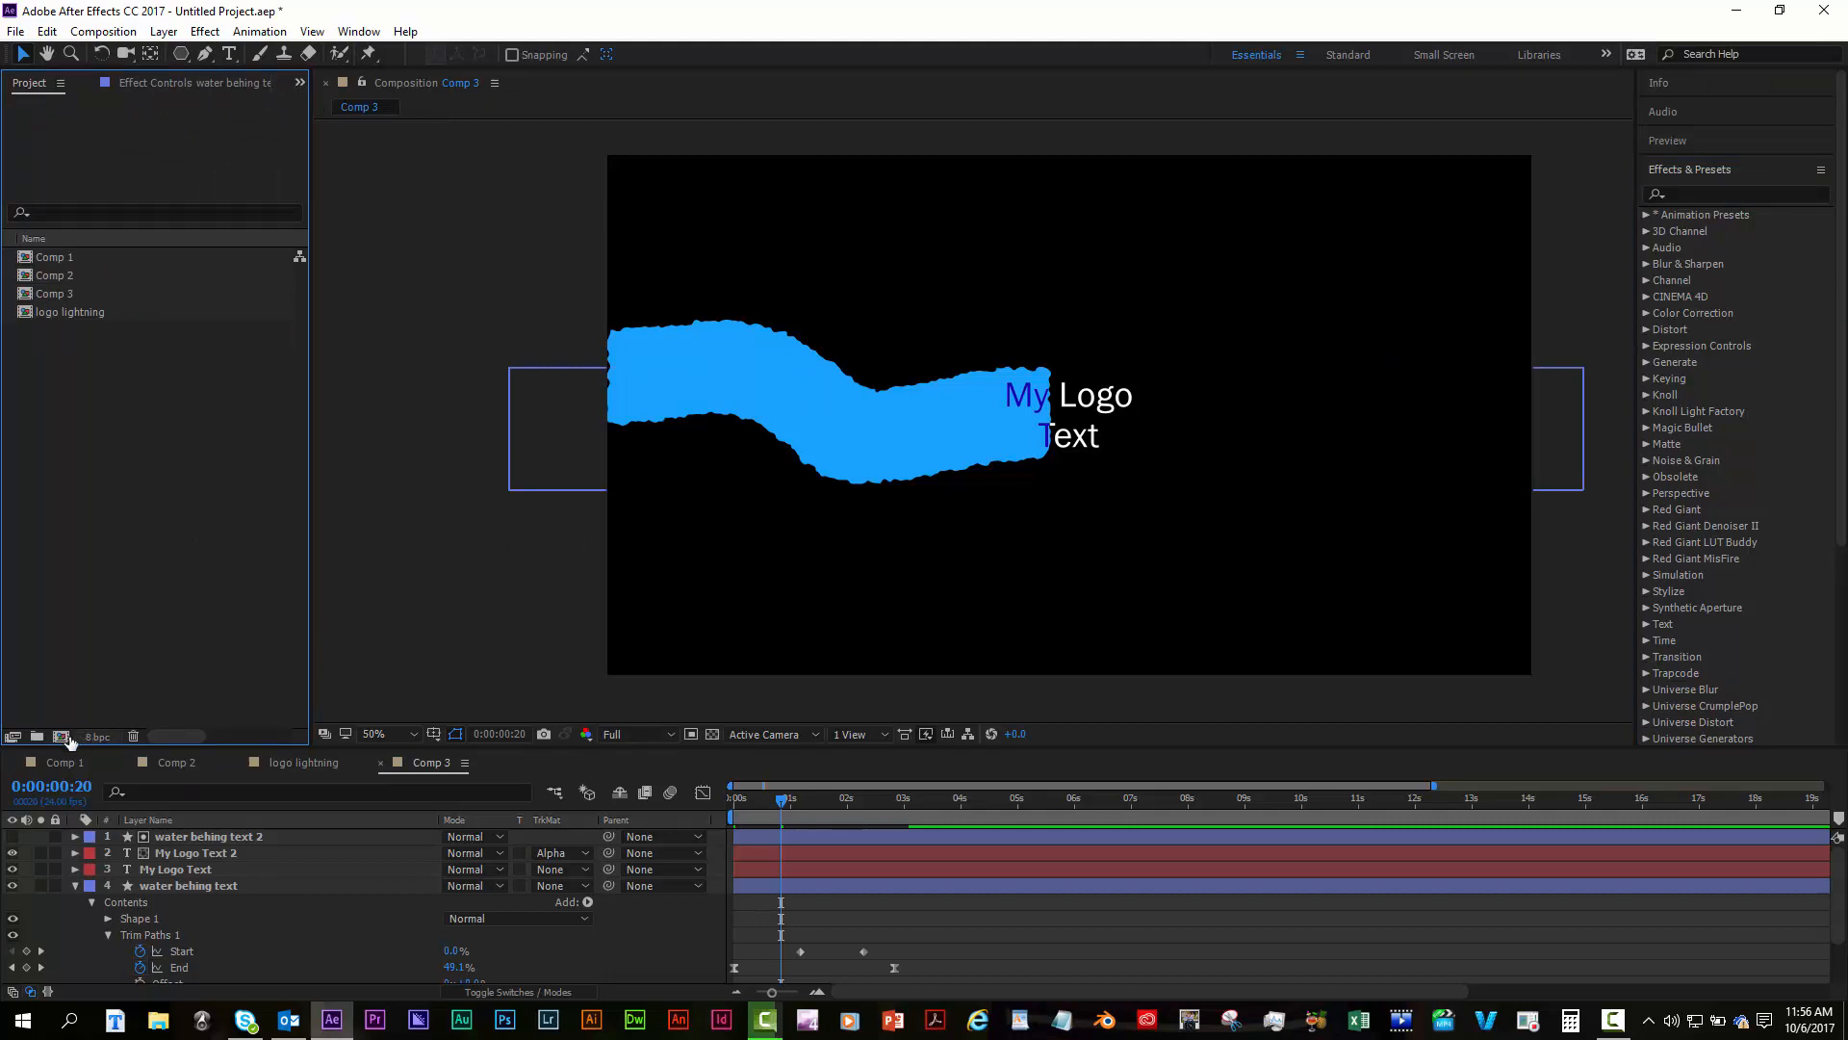
pyautogui.click(75, 885)
pyautogui.rightClick(238, 948)
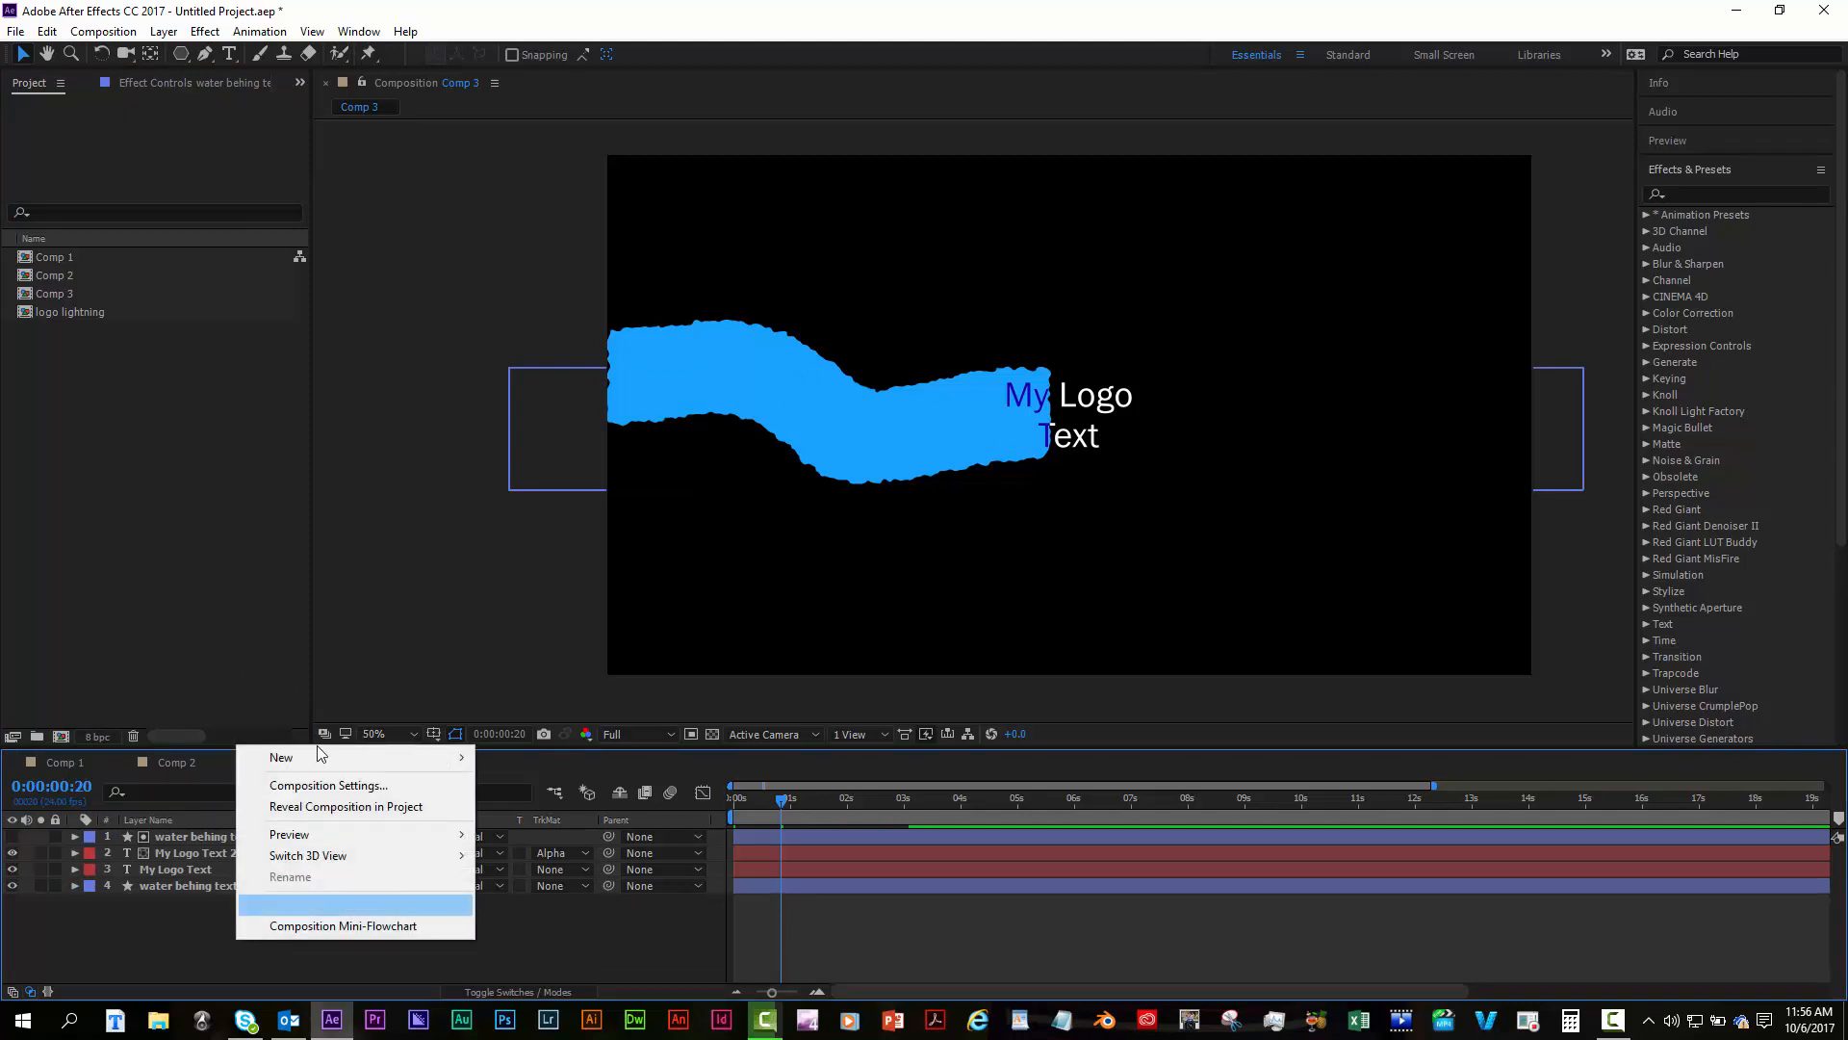
pyautogui.moveTo(416, 765)
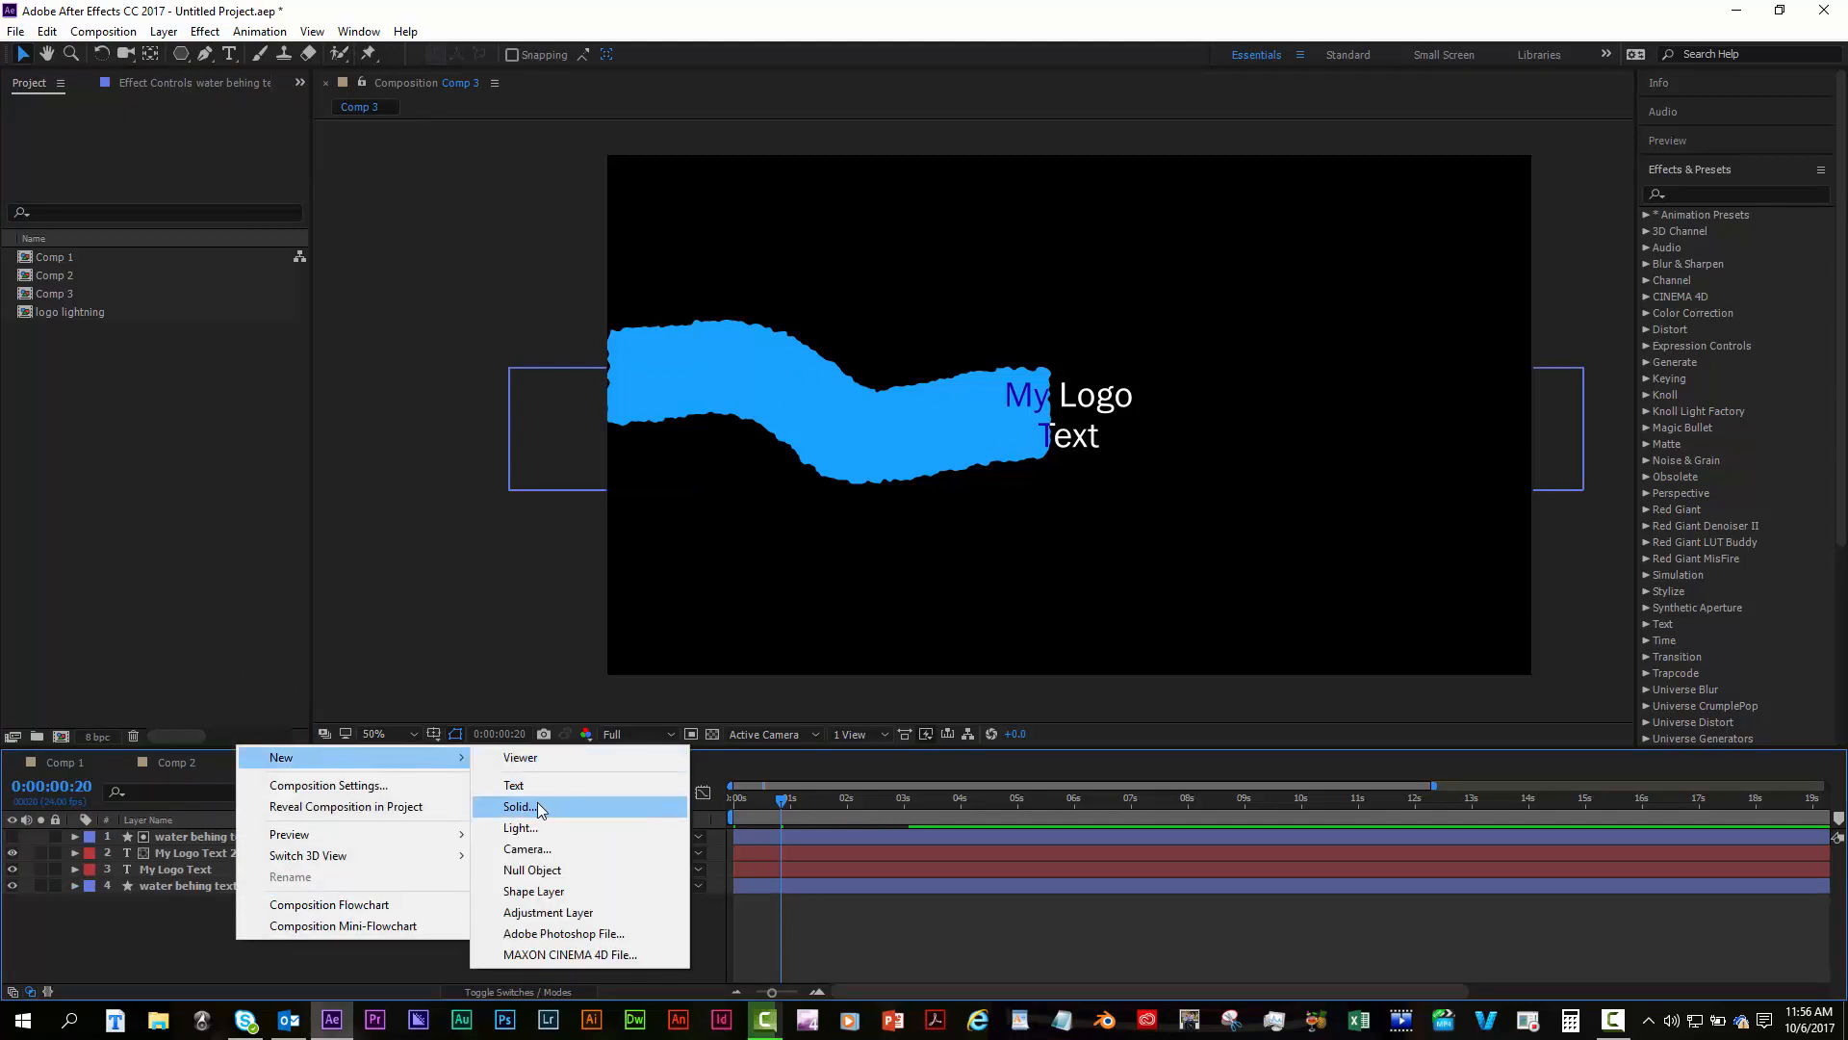
pyautogui.click(520, 807)
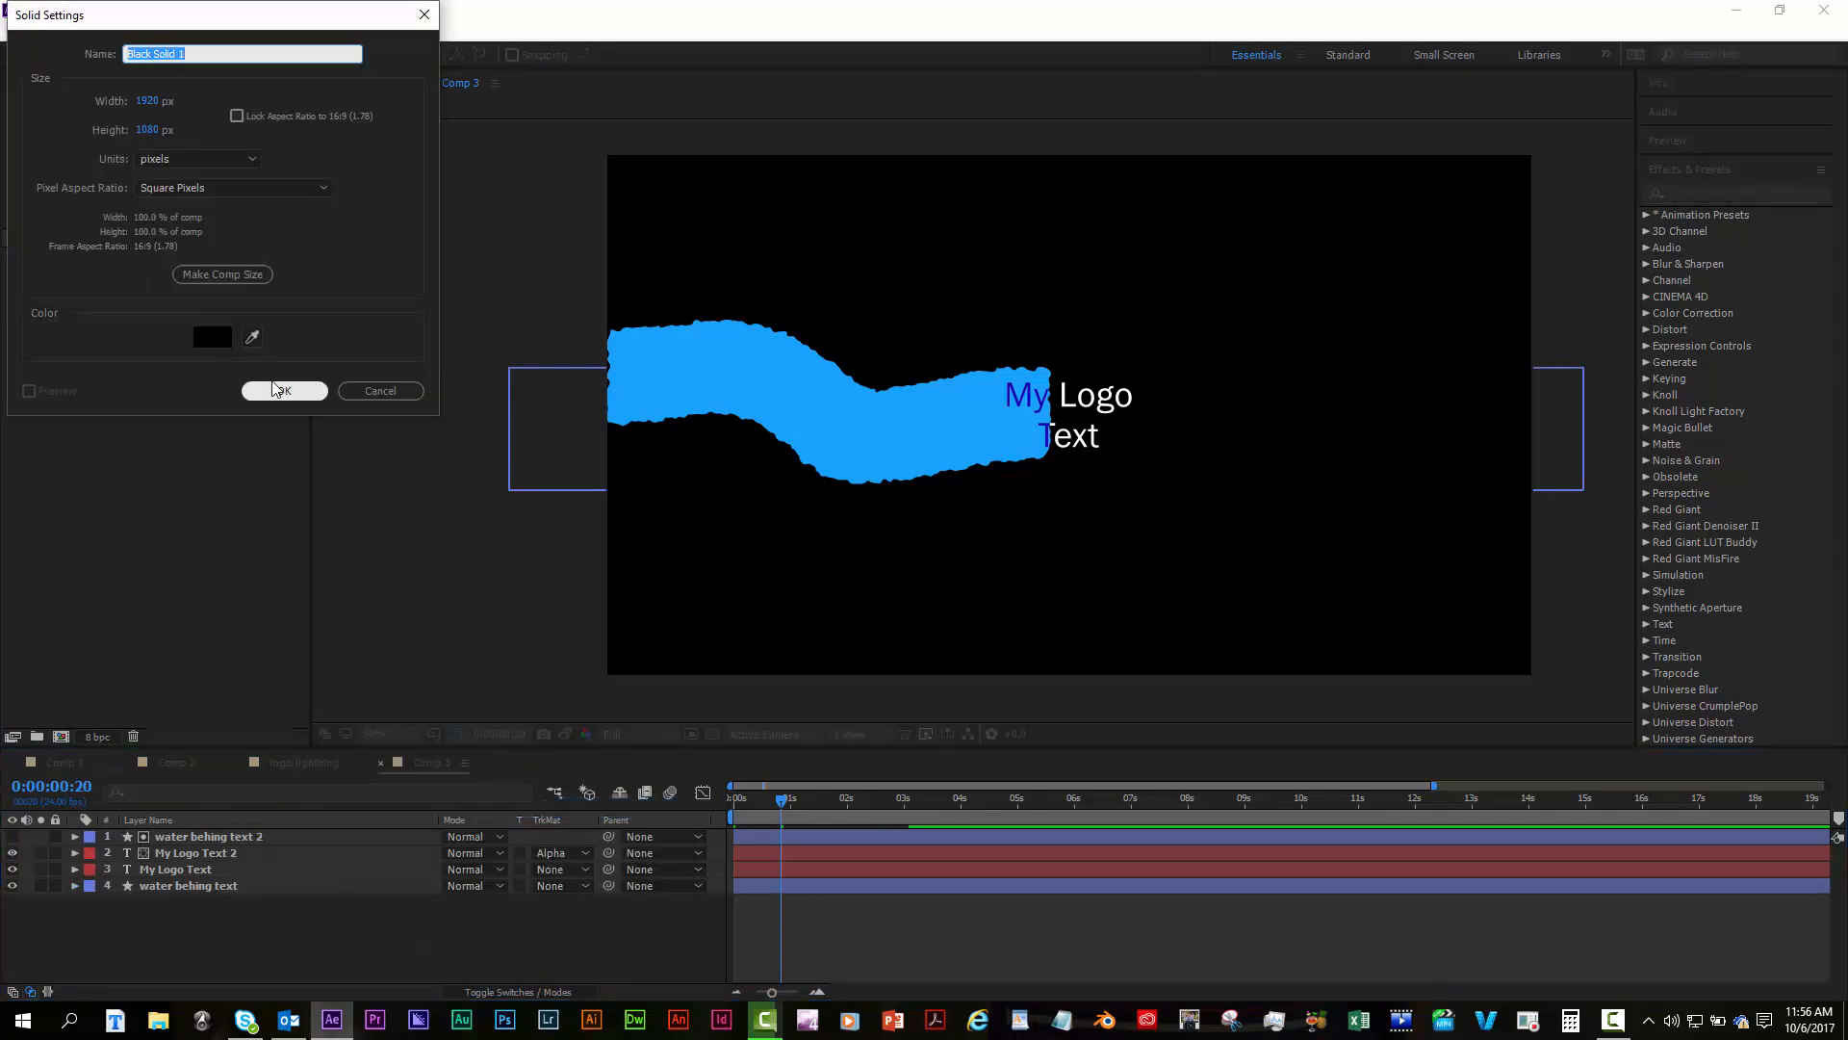
pyautogui.click(214, 337)
pyautogui.click(271, 47)
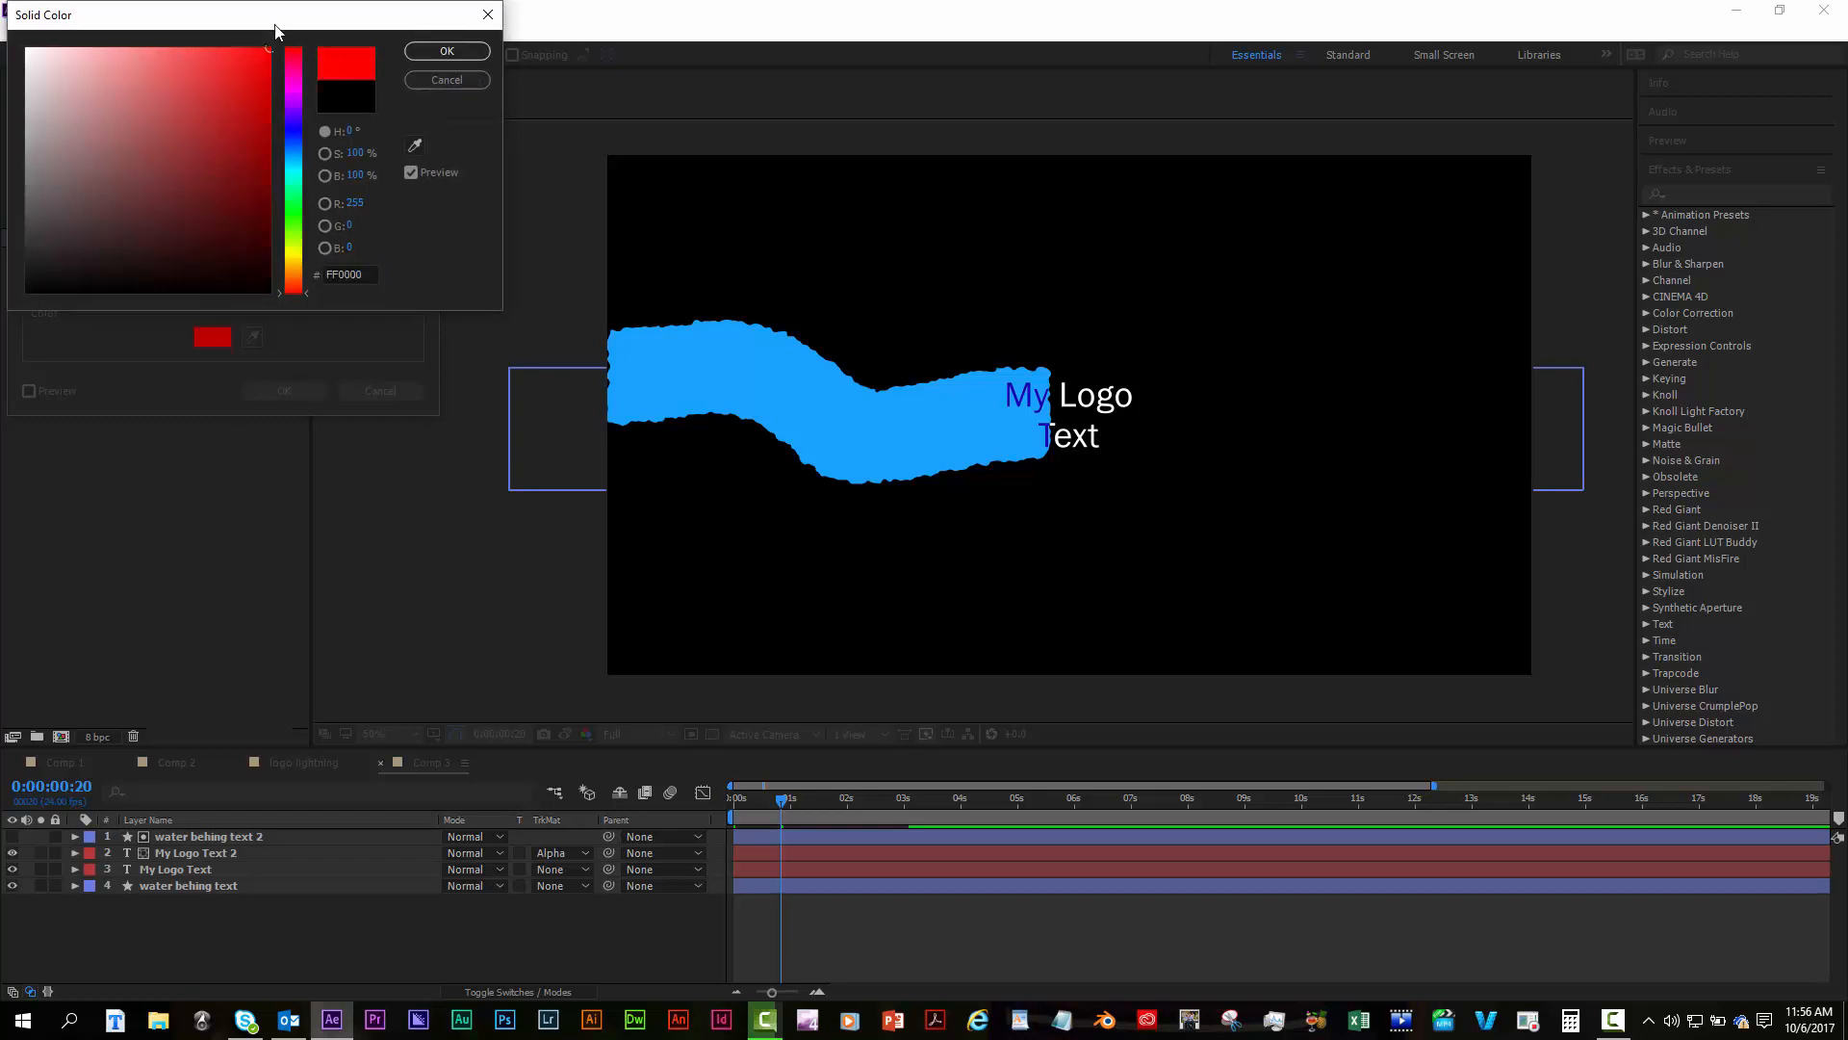
pyautogui.click(448, 50)
pyautogui.click(289, 375)
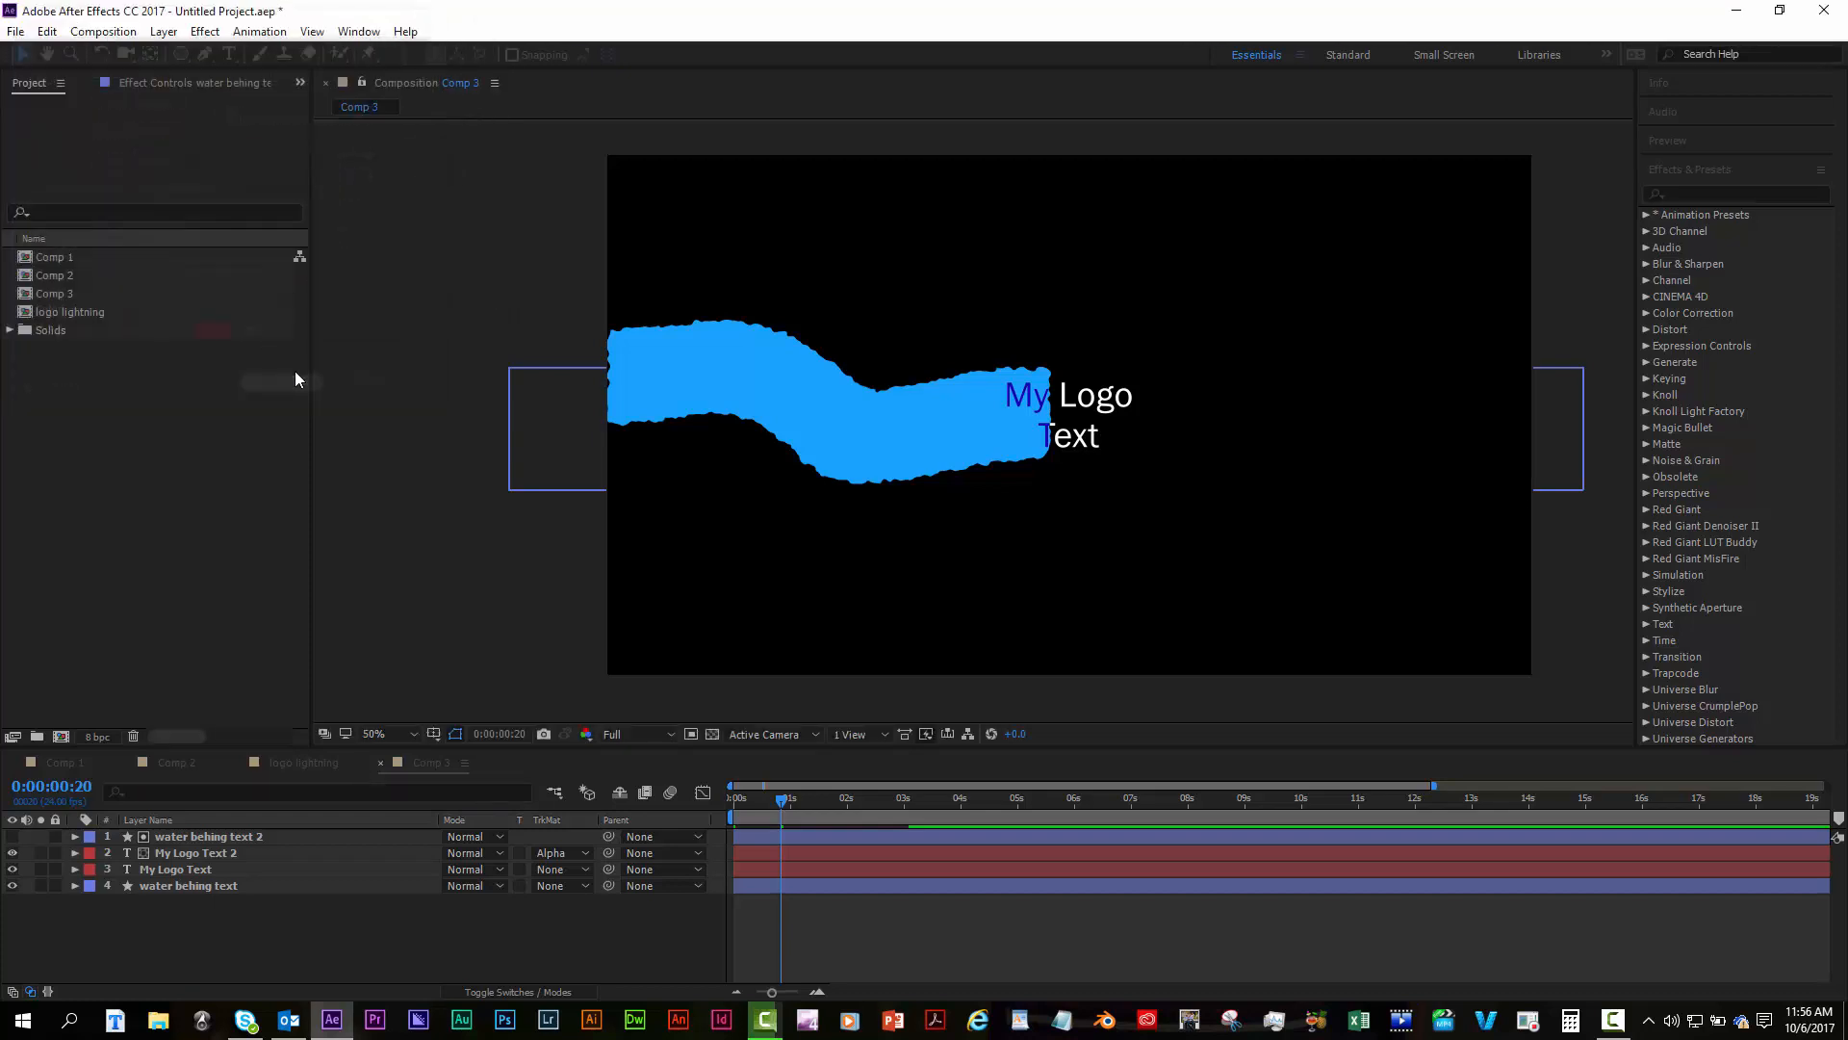
# Find the Fractal Noise effect and apply it to the red solid.
pyautogui.click(1695, 193)
pyautogui.write('fra')
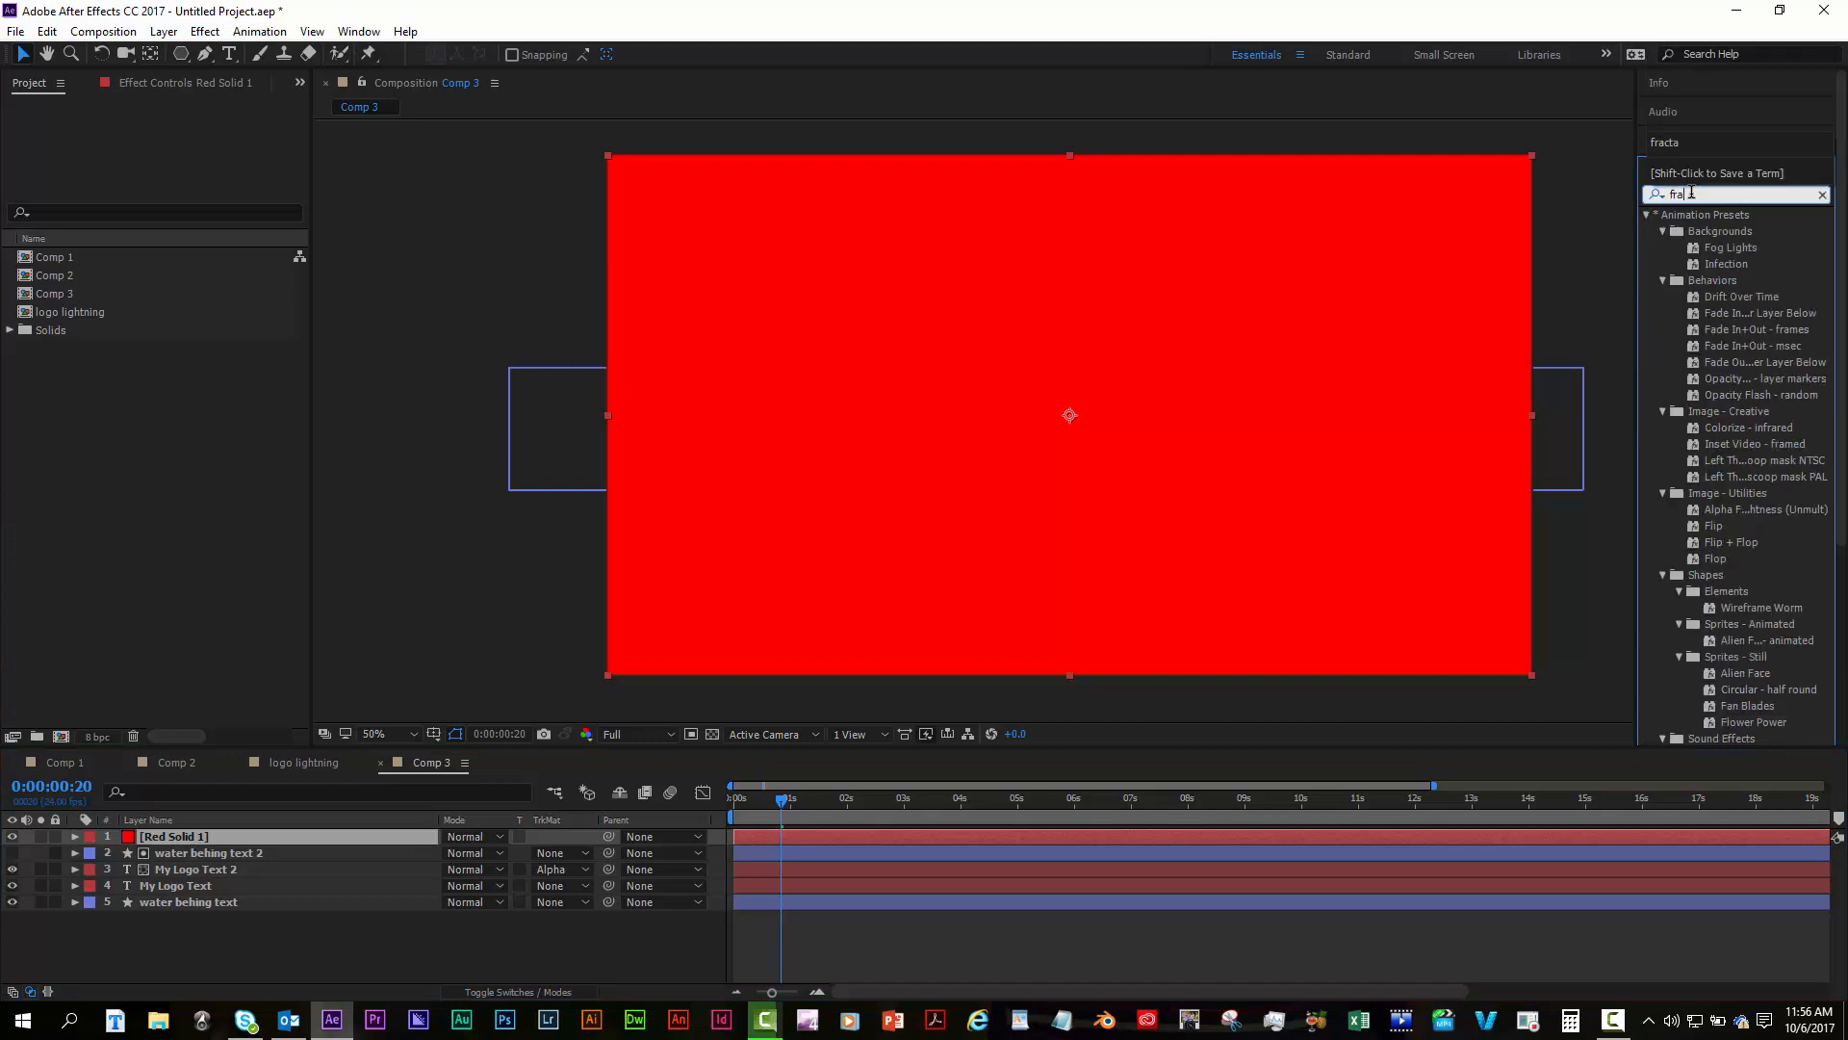
pyautogui.write('ctal')
pyautogui.doubleClick(1719, 263)
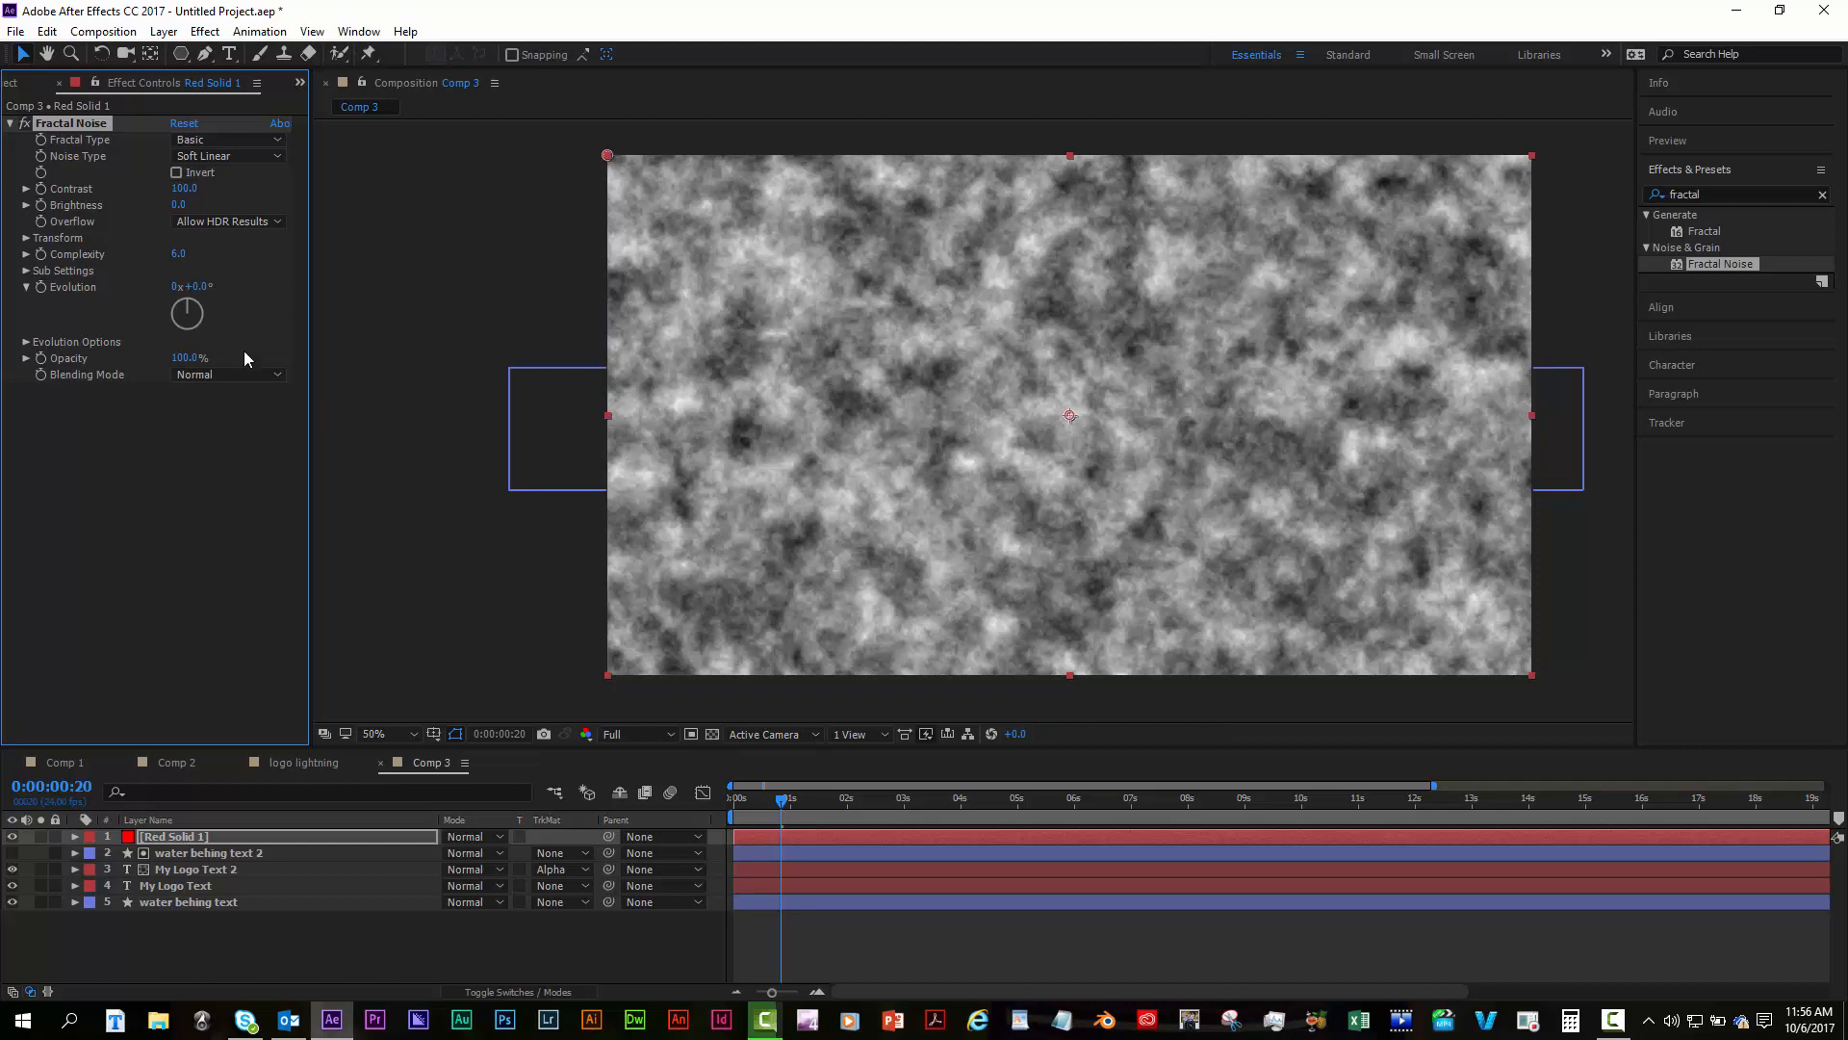
# Set the Fractal Noise to the Dynamic fractal type, with Contrast 290.0 and Brightness 18.0.
pyautogui.click(216, 141)
pyautogui.click(223, 191)
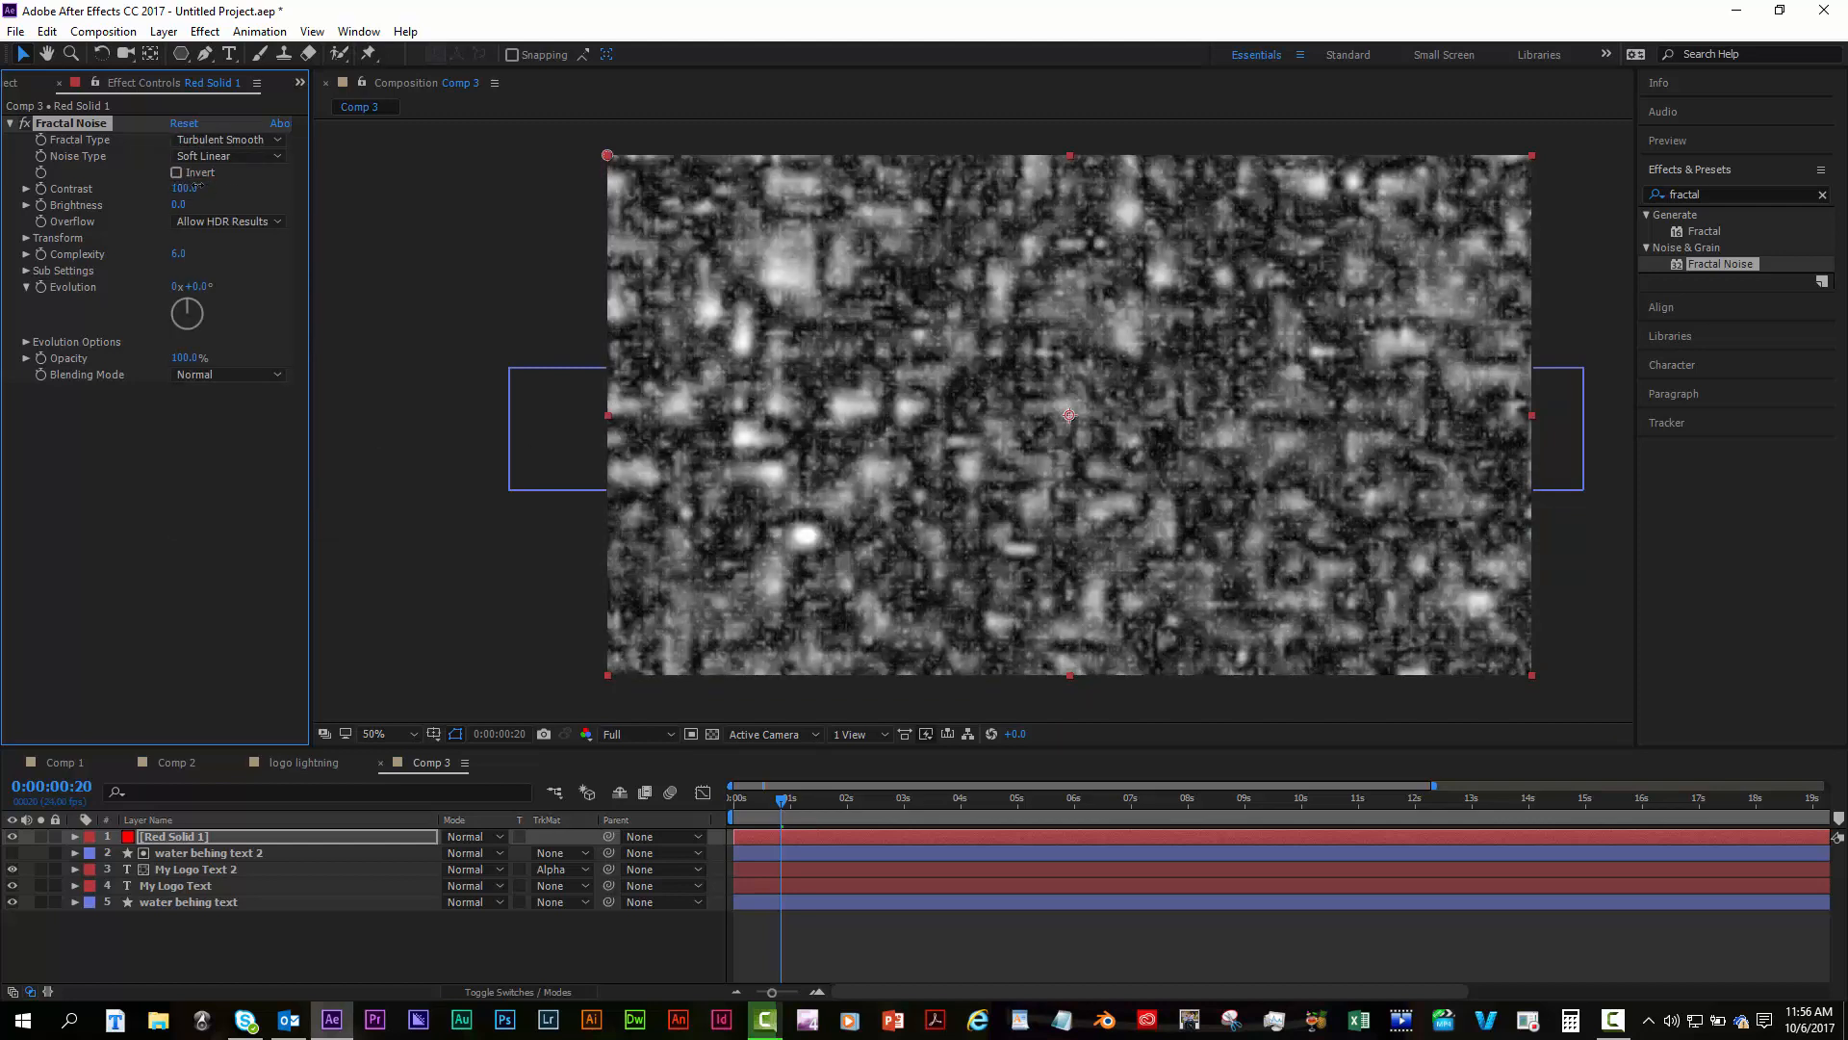
pyautogui.click(223, 140)
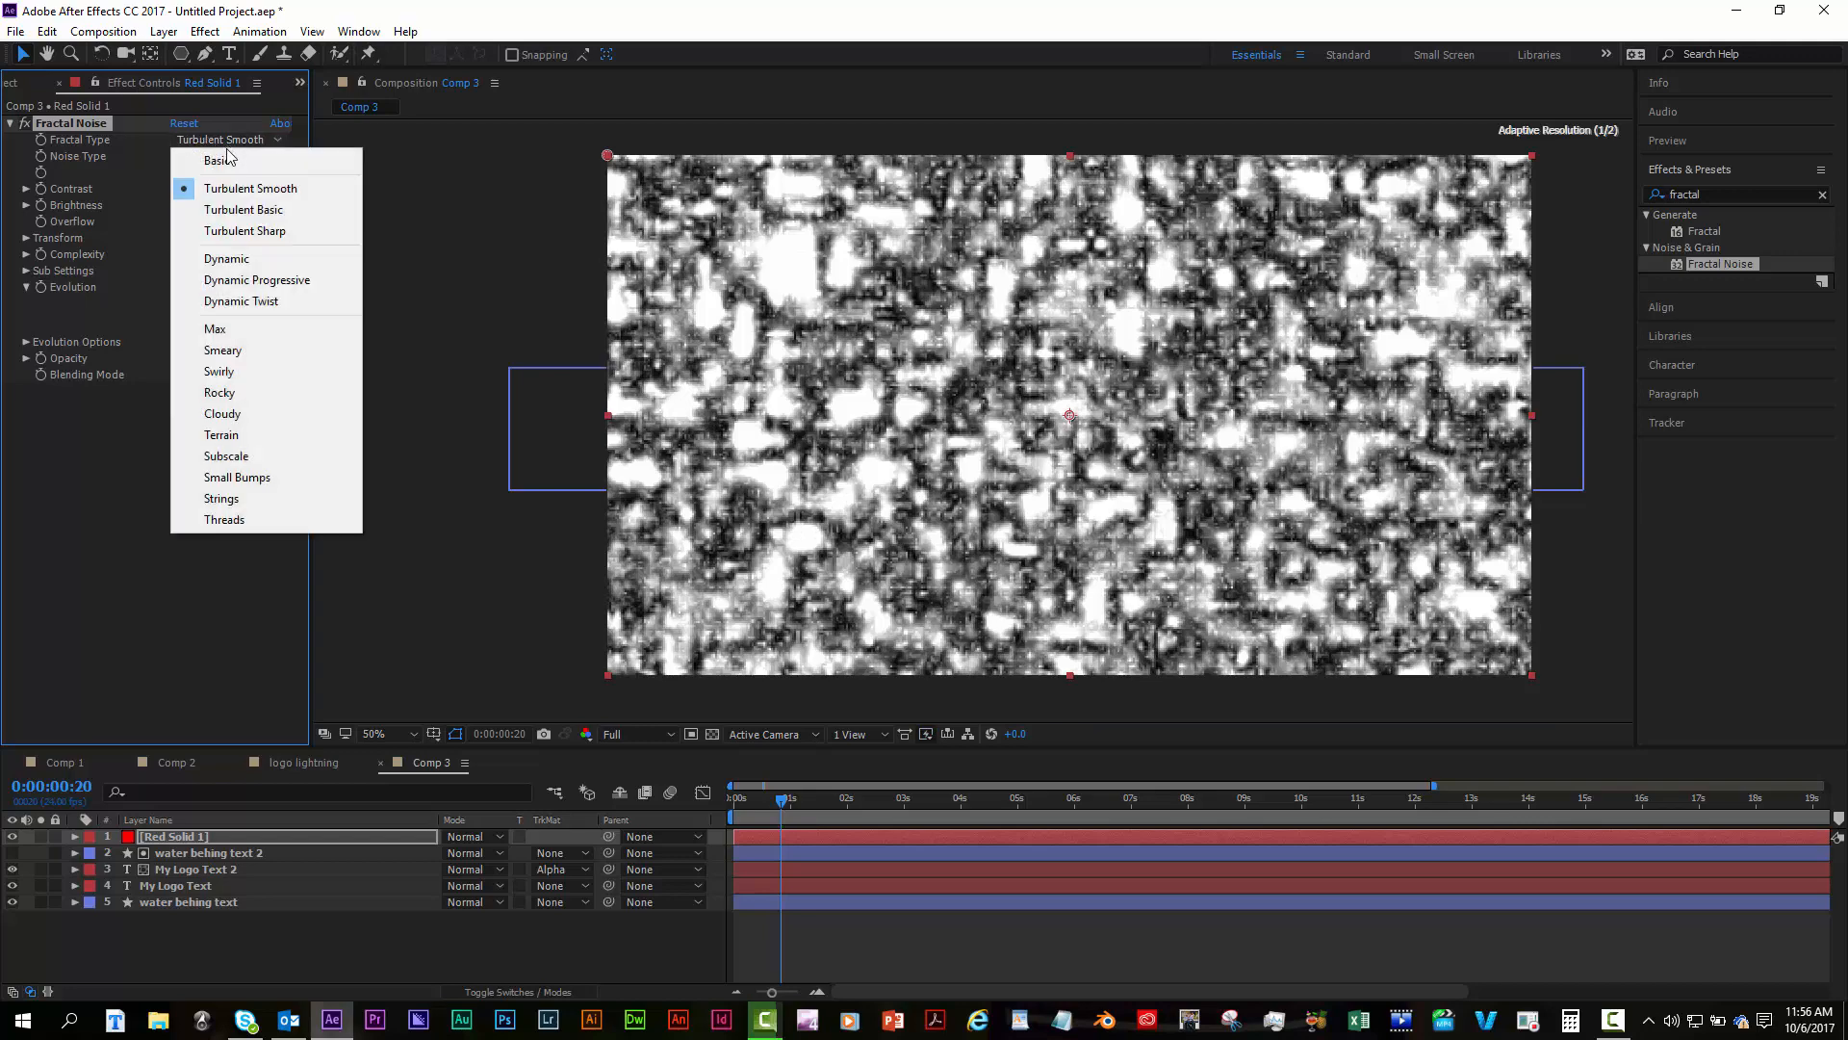
pyautogui.click(245, 257)
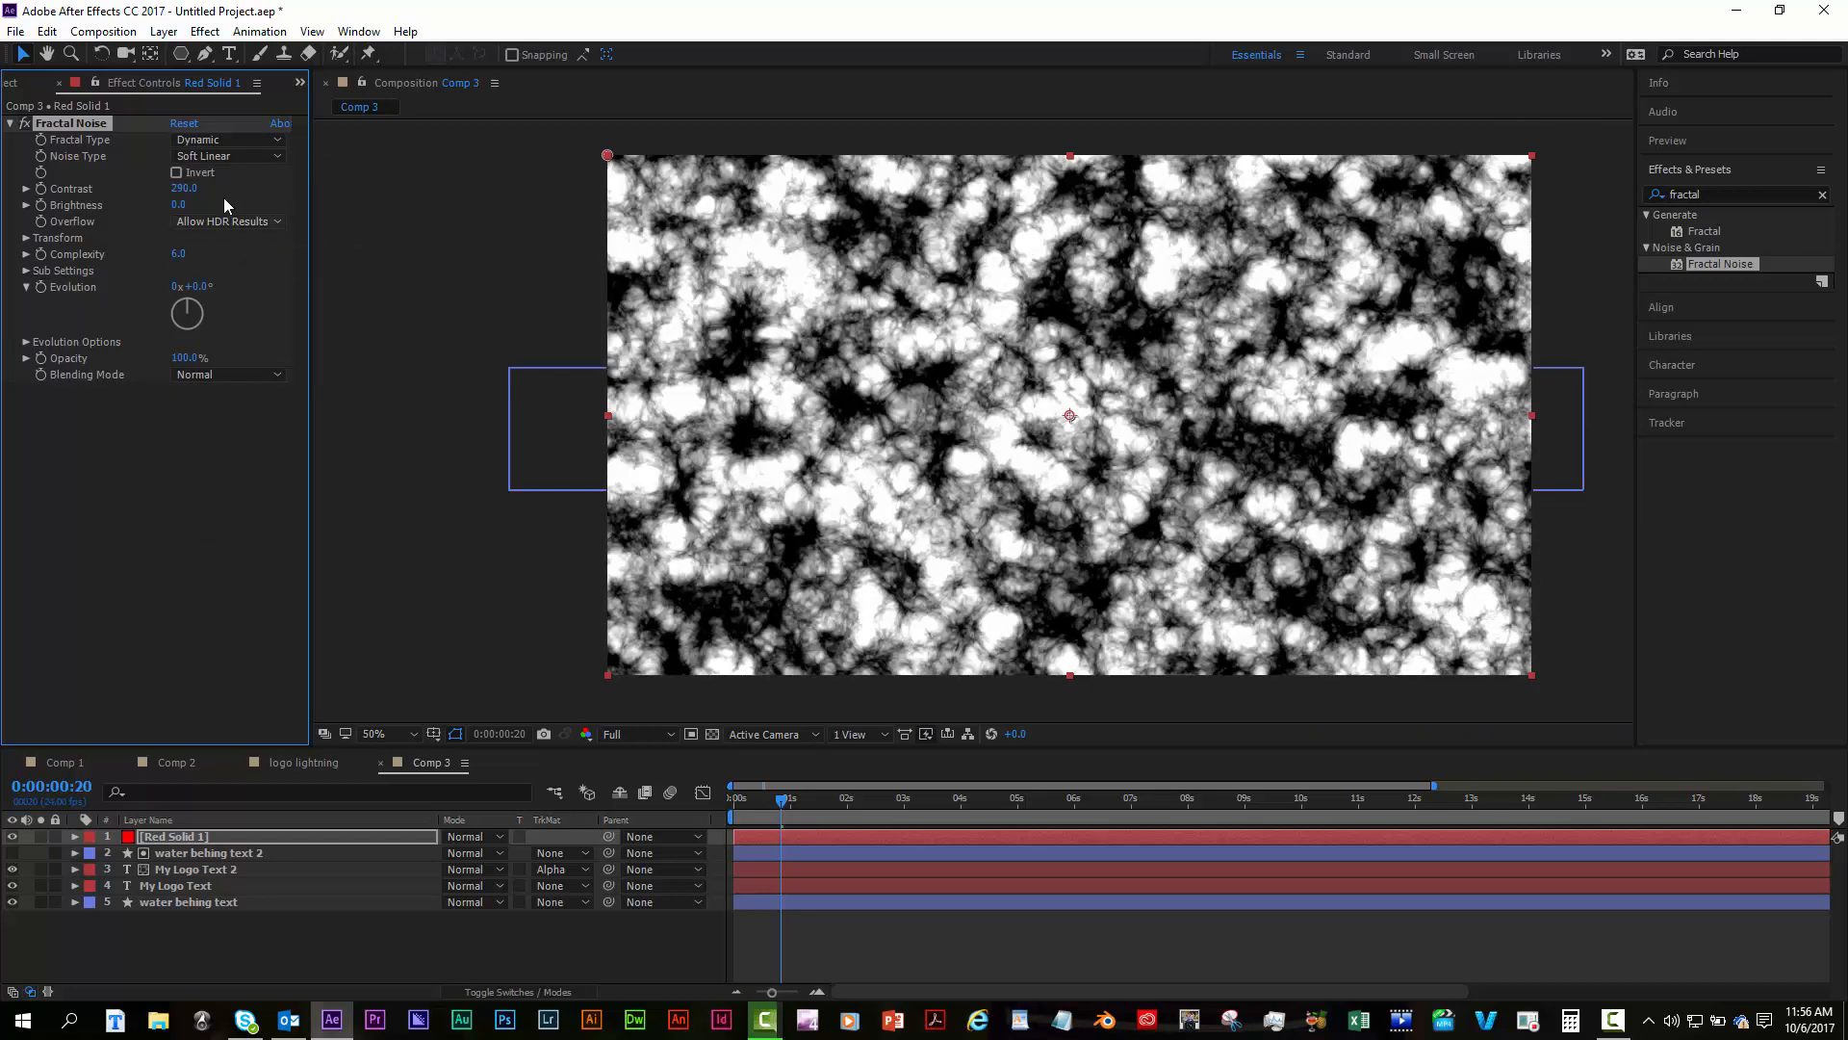
pyautogui.moveTo(255, 205); pyautogui.dragTo(164, 205)
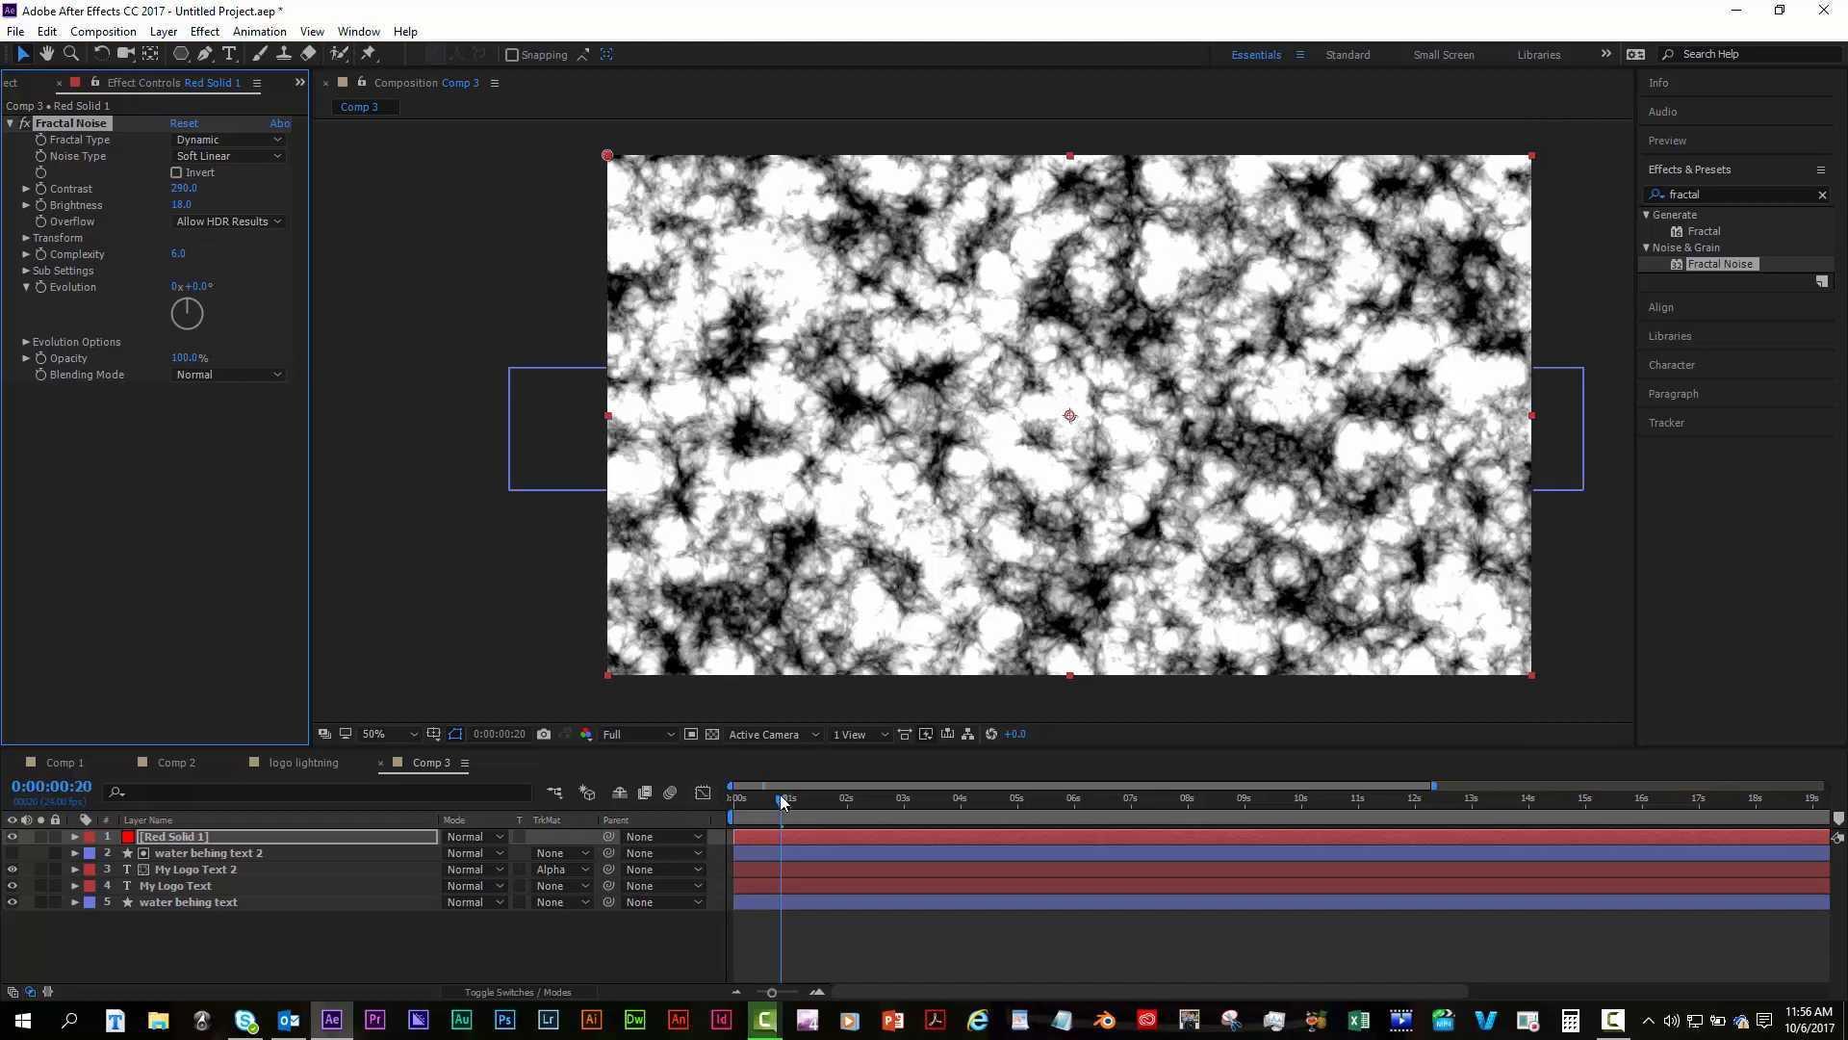
# Animate the noise's Offset Turbulence from a keyframe at 0:00:00:00 to 1972.0, 540.0 at 0:00:06:04.
pyautogui.moveTo(782, 802); pyautogui.dragTo(695, 795)
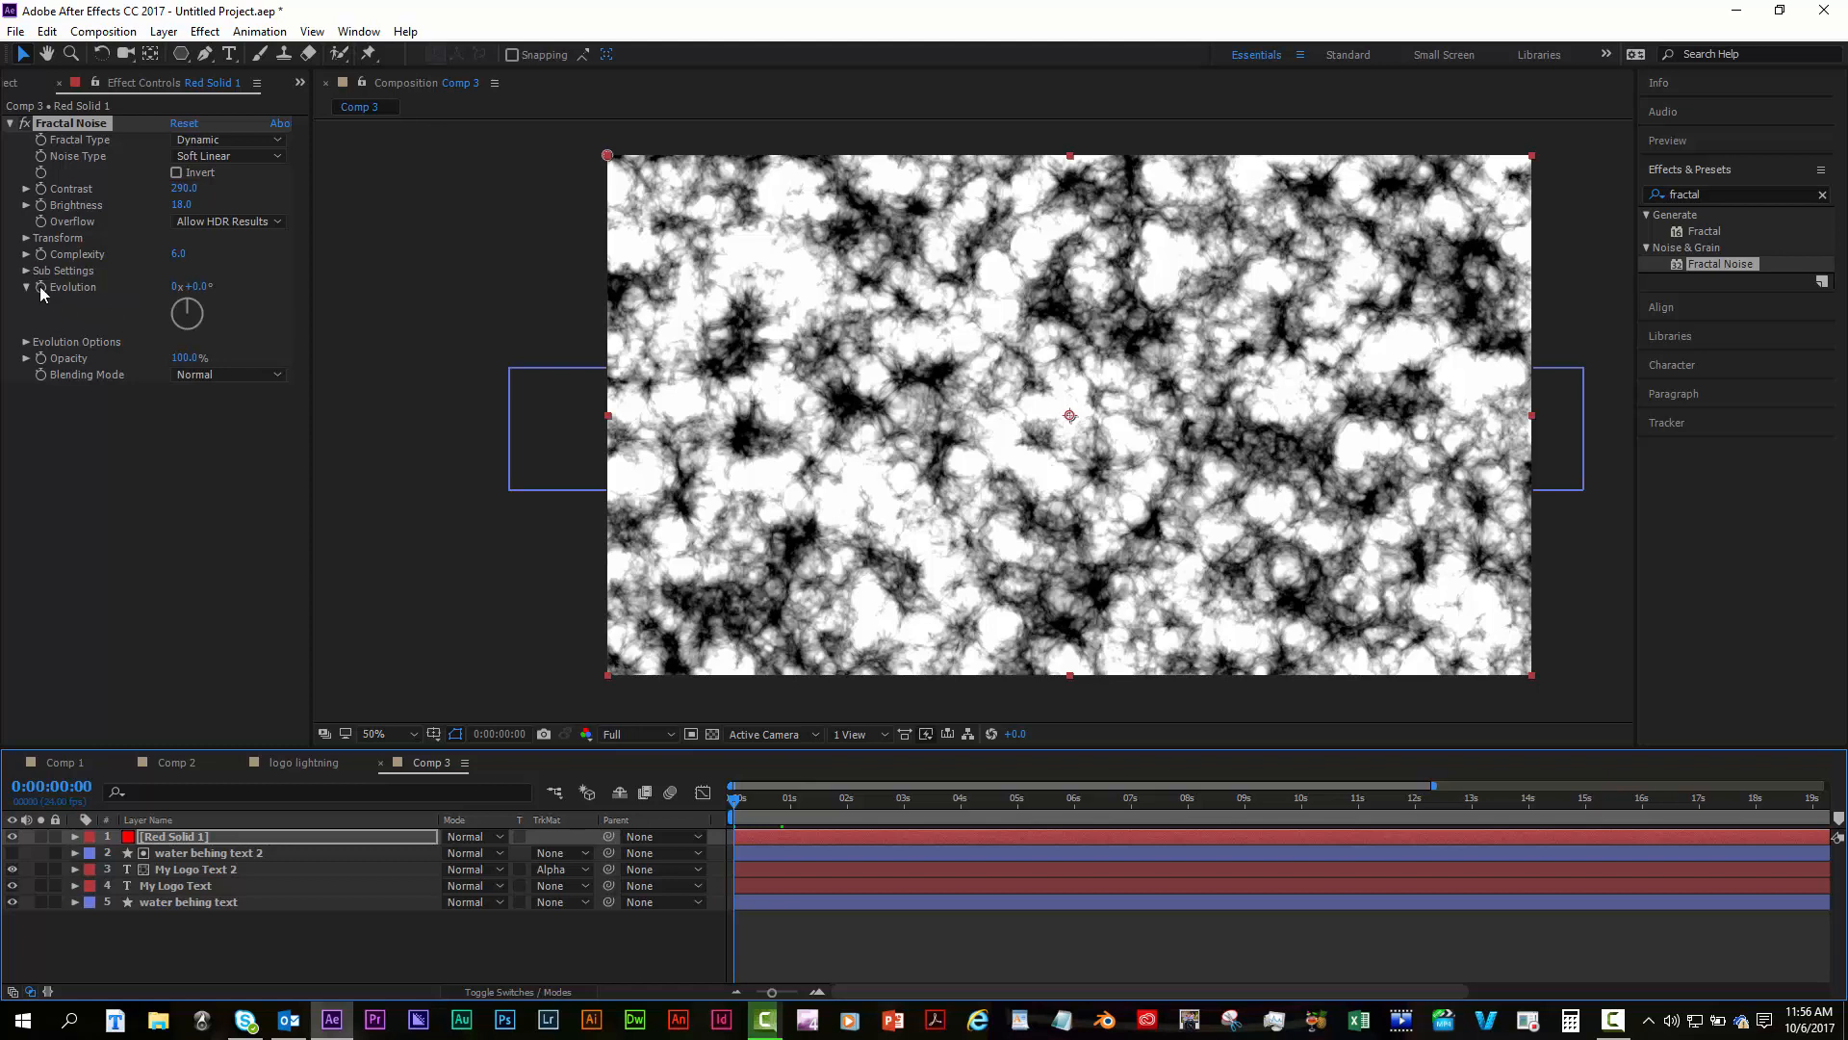
pyautogui.click(26, 238)
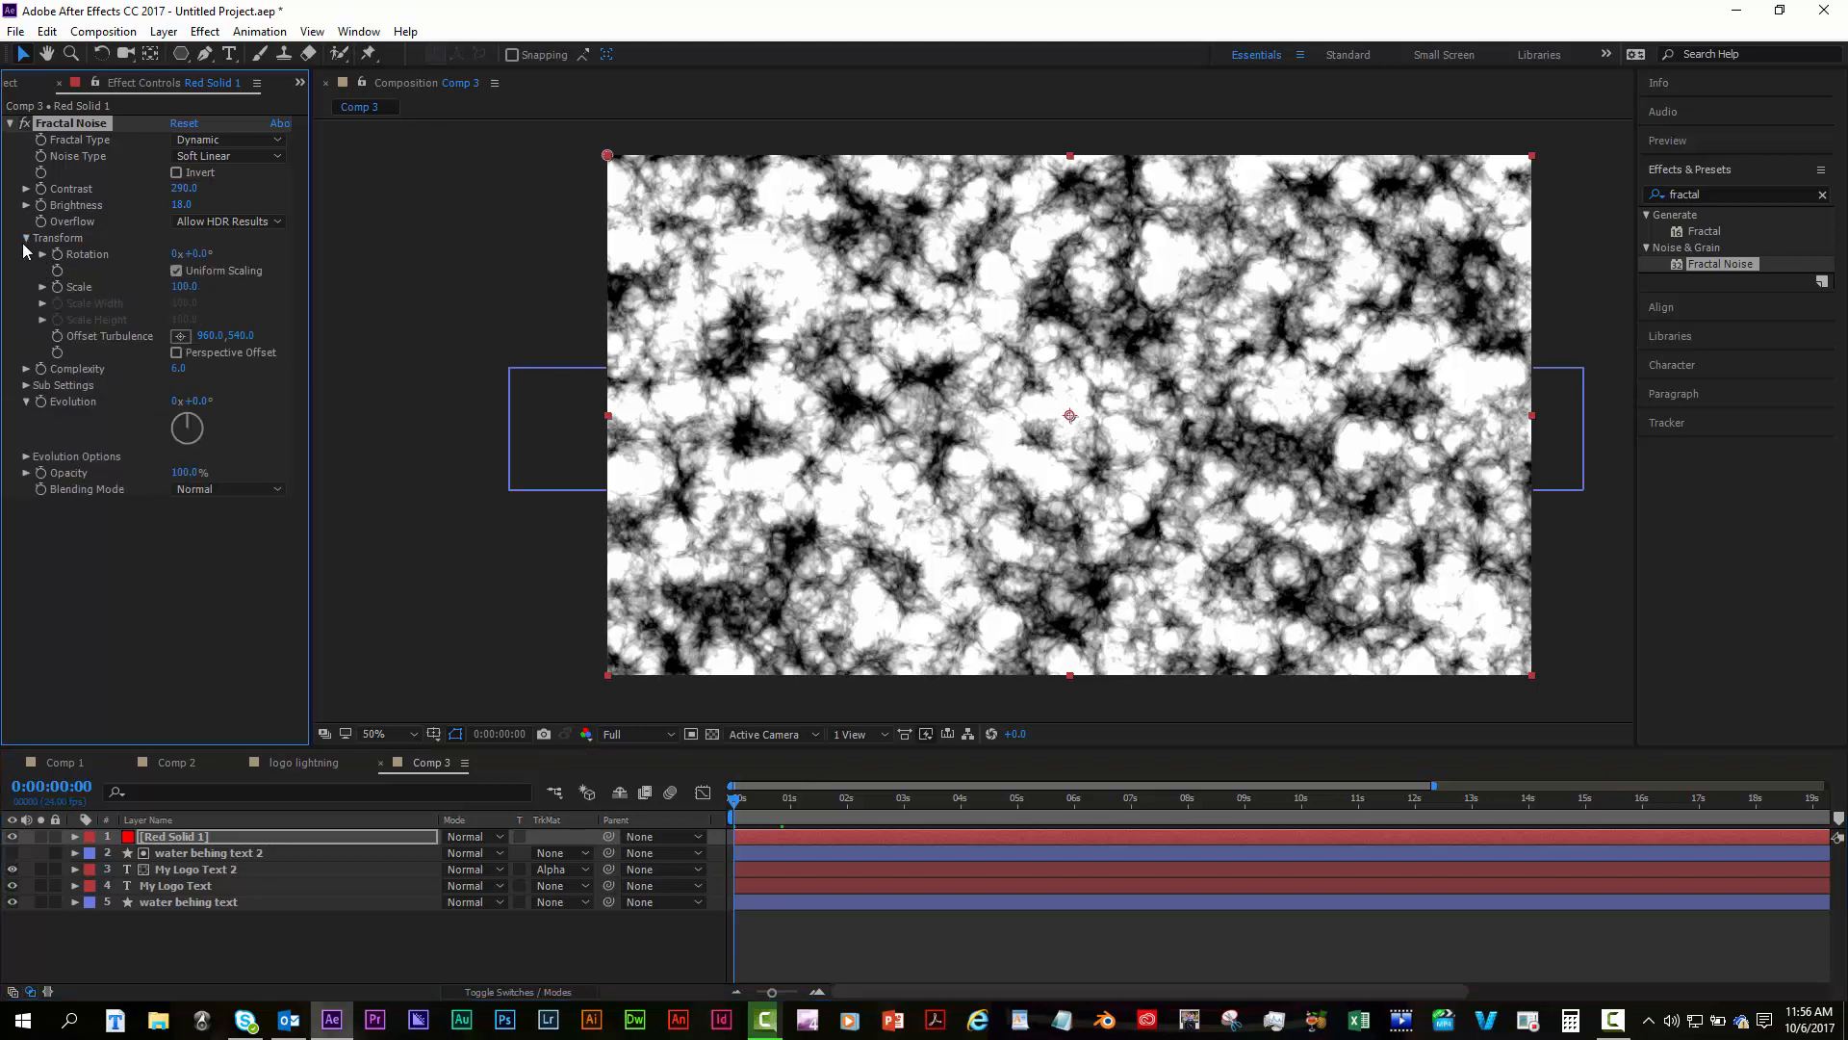
pyautogui.click(56, 336)
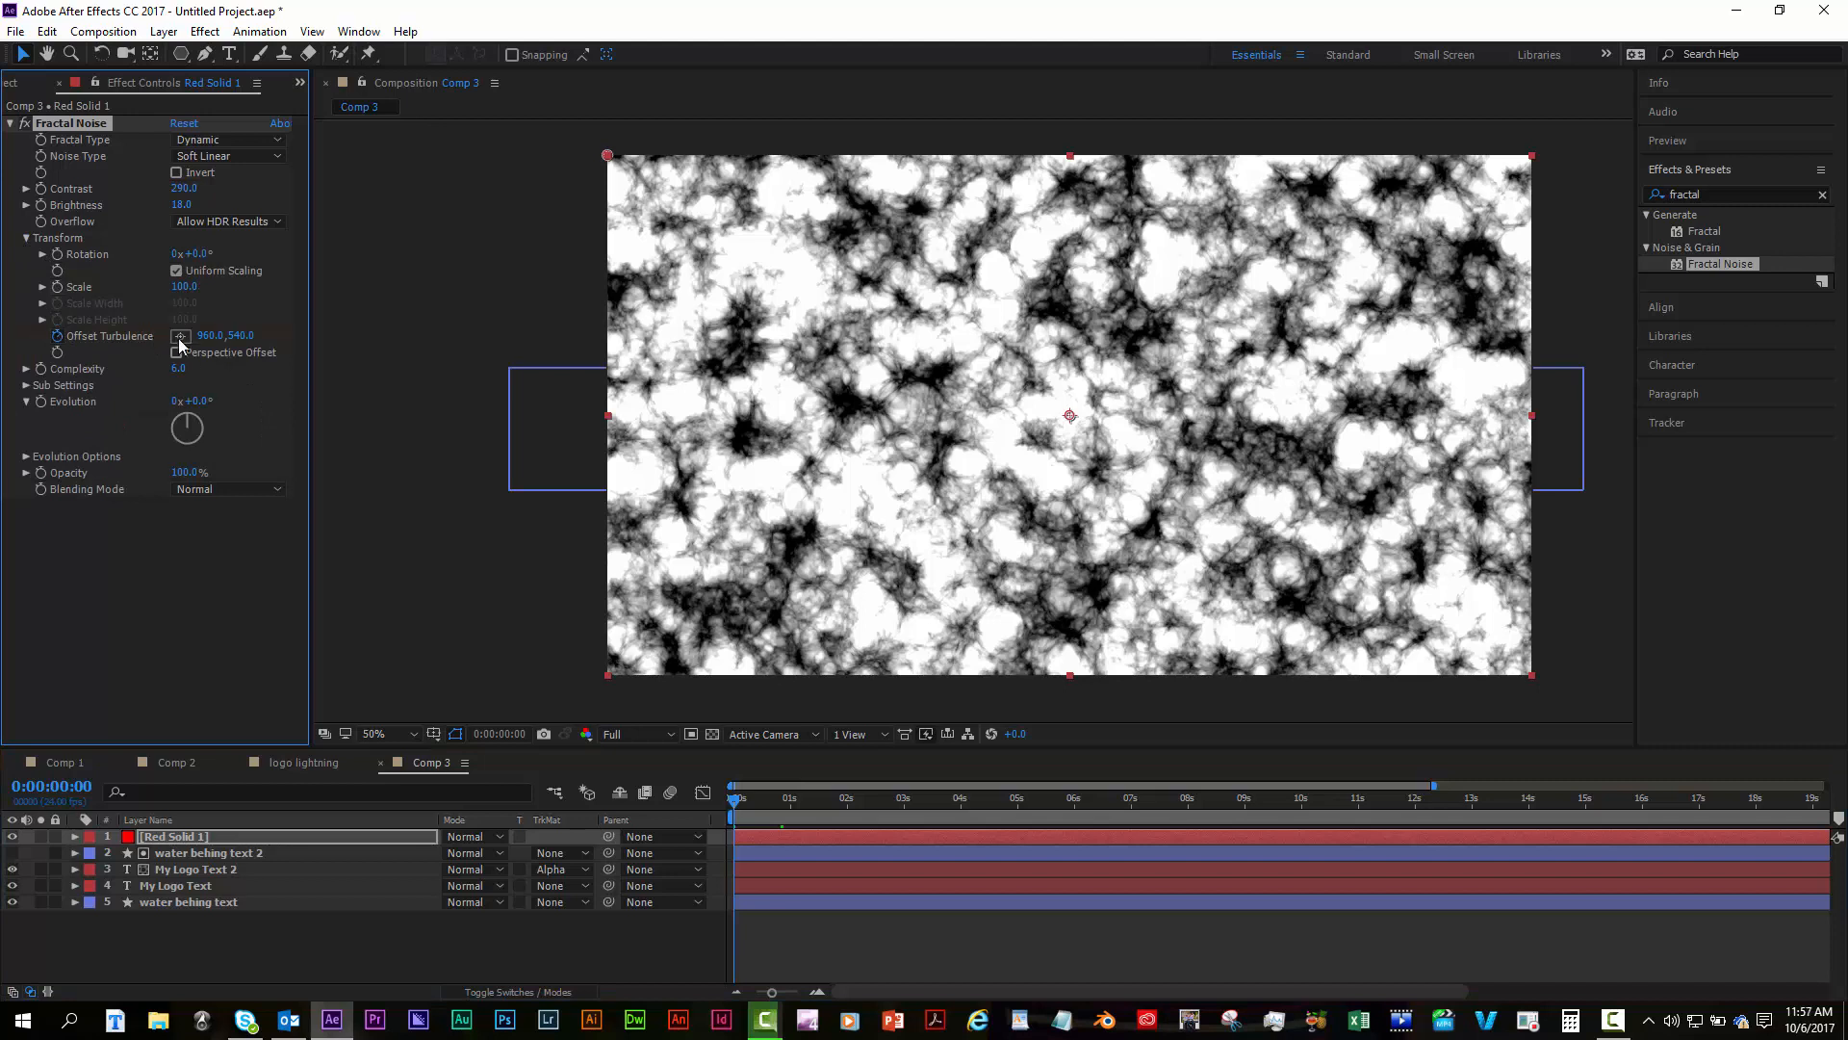
pyautogui.click(1077, 799)
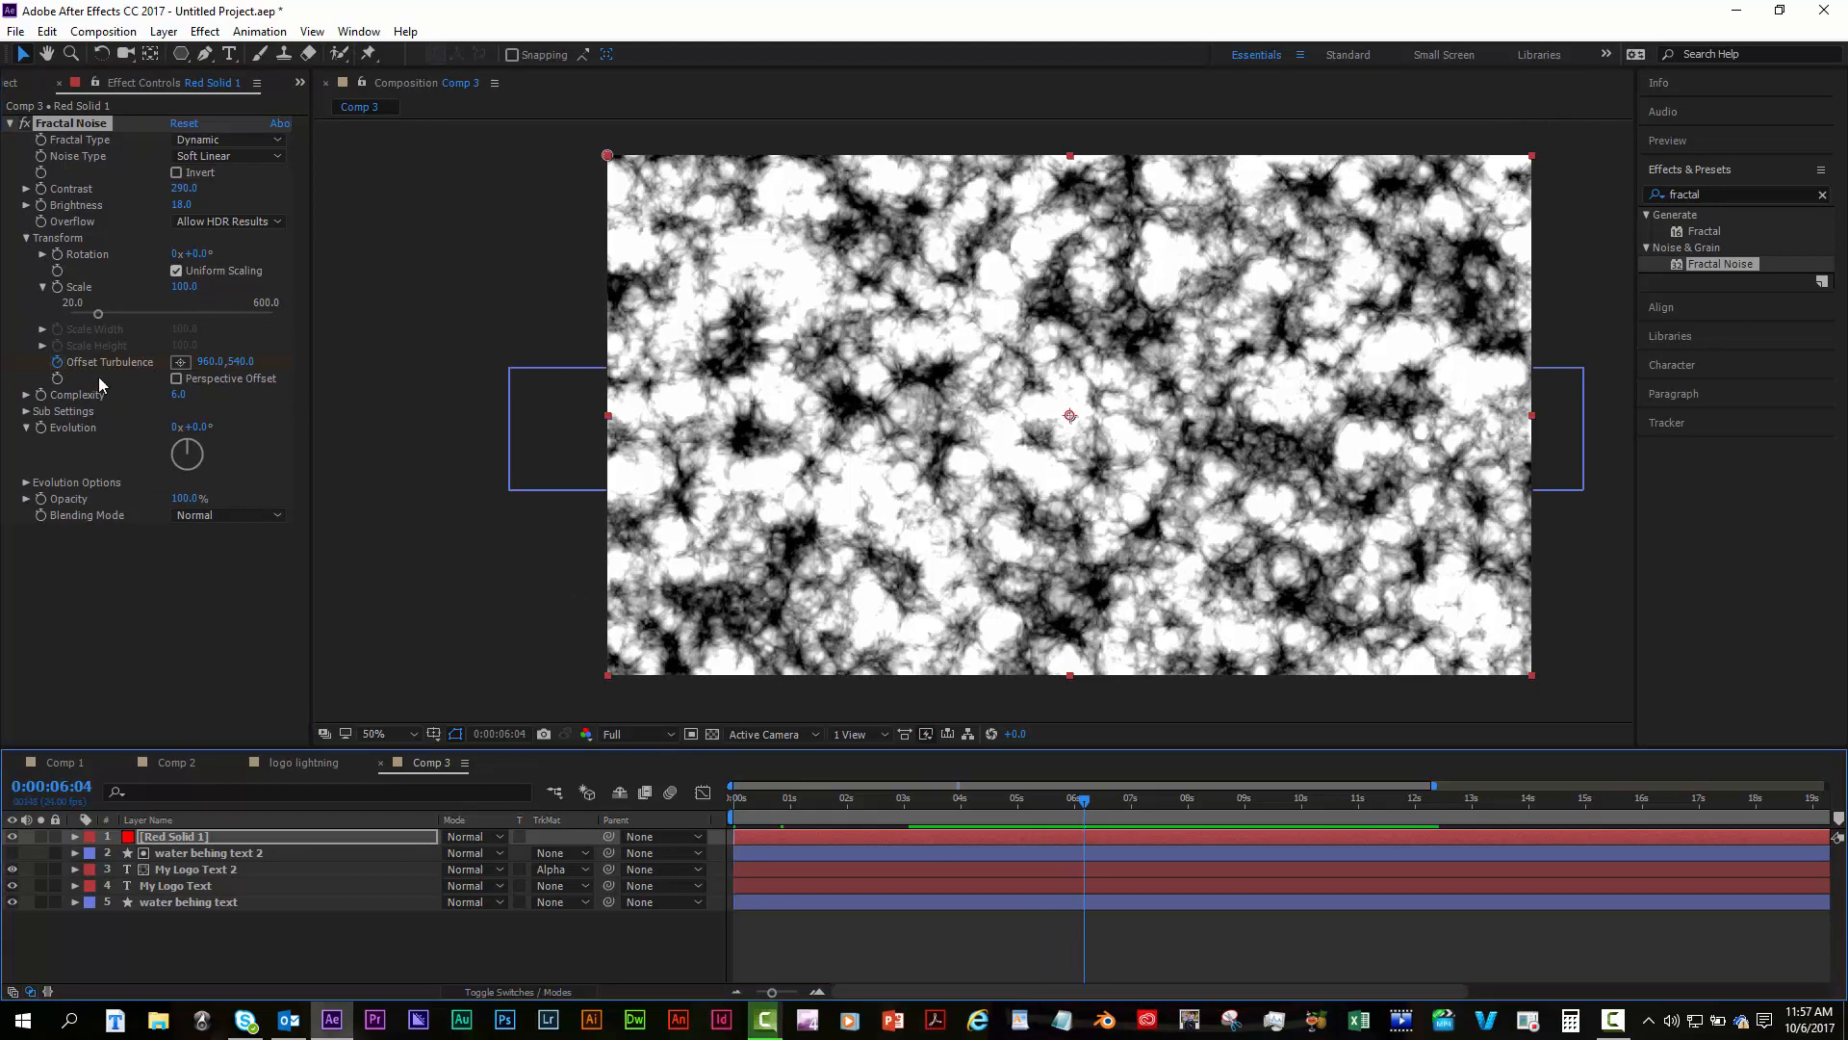
pyautogui.moveTo(211, 362); pyautogui.dragTo(640, 364)
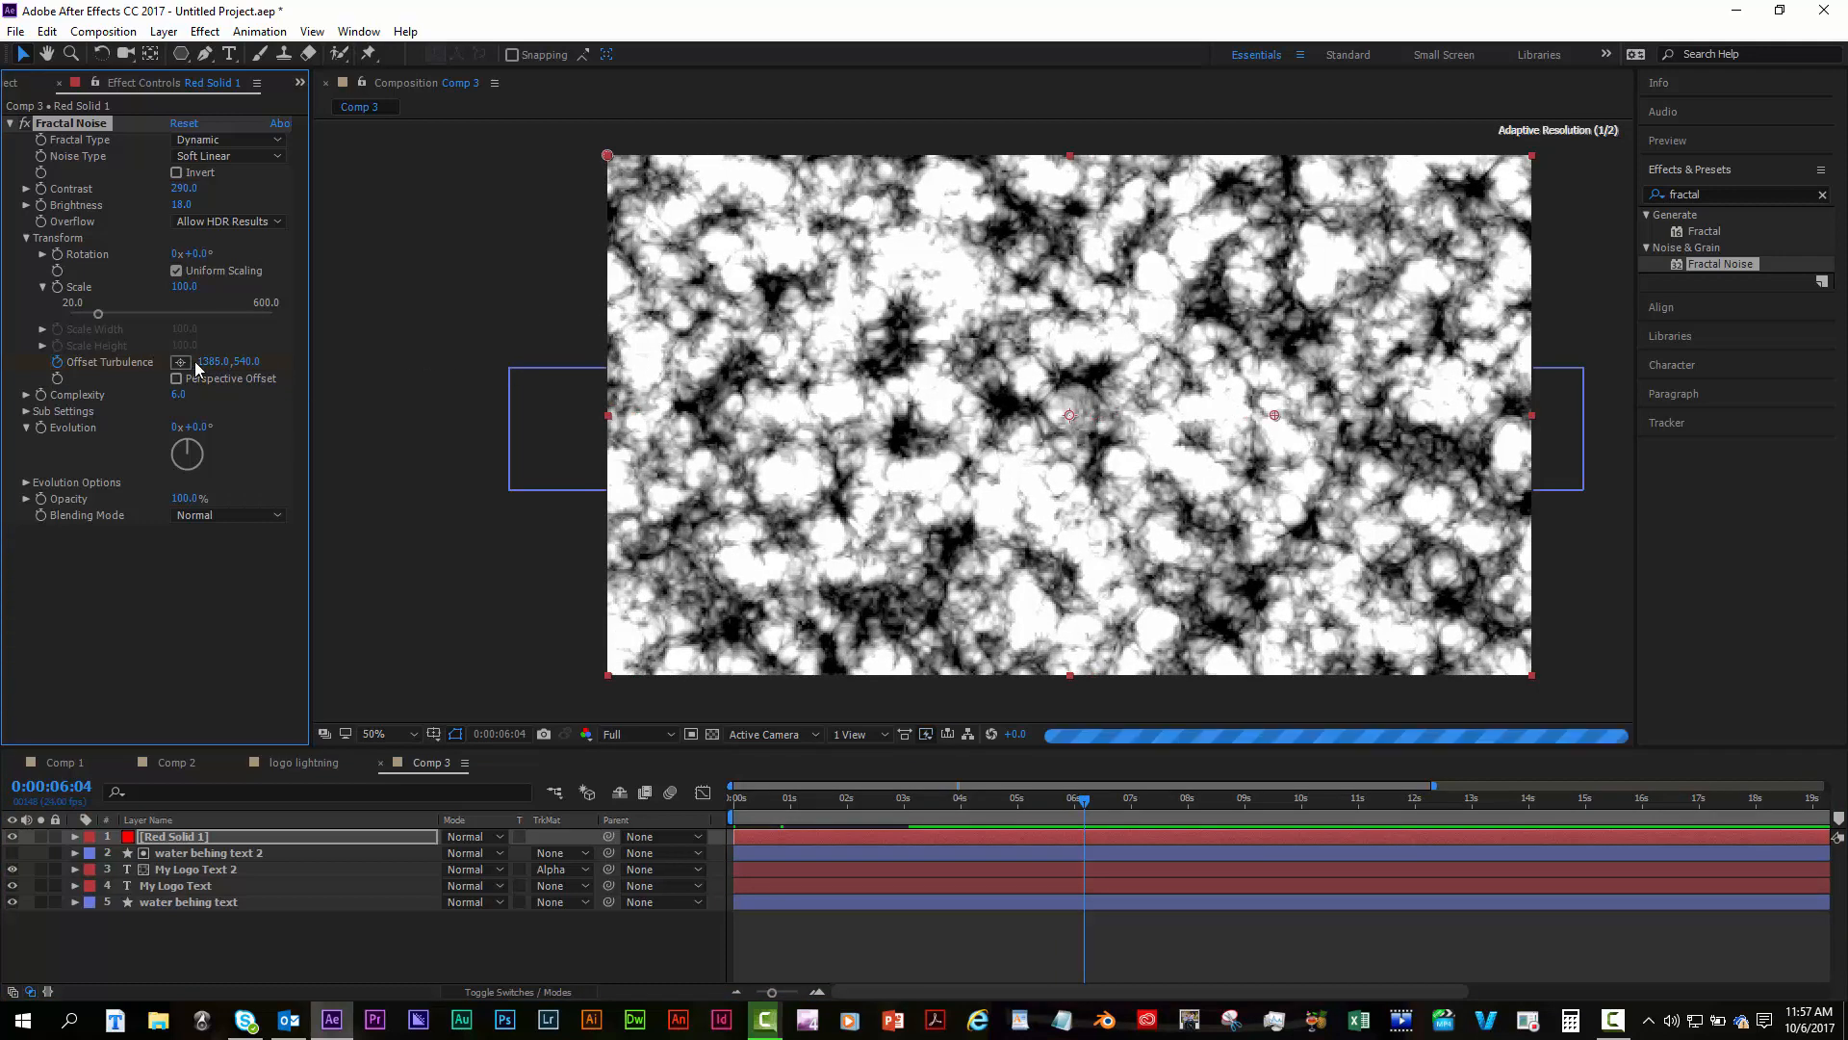
pyautogui.moveTo(202, 362); pyautogui.dragTo(761, 368)
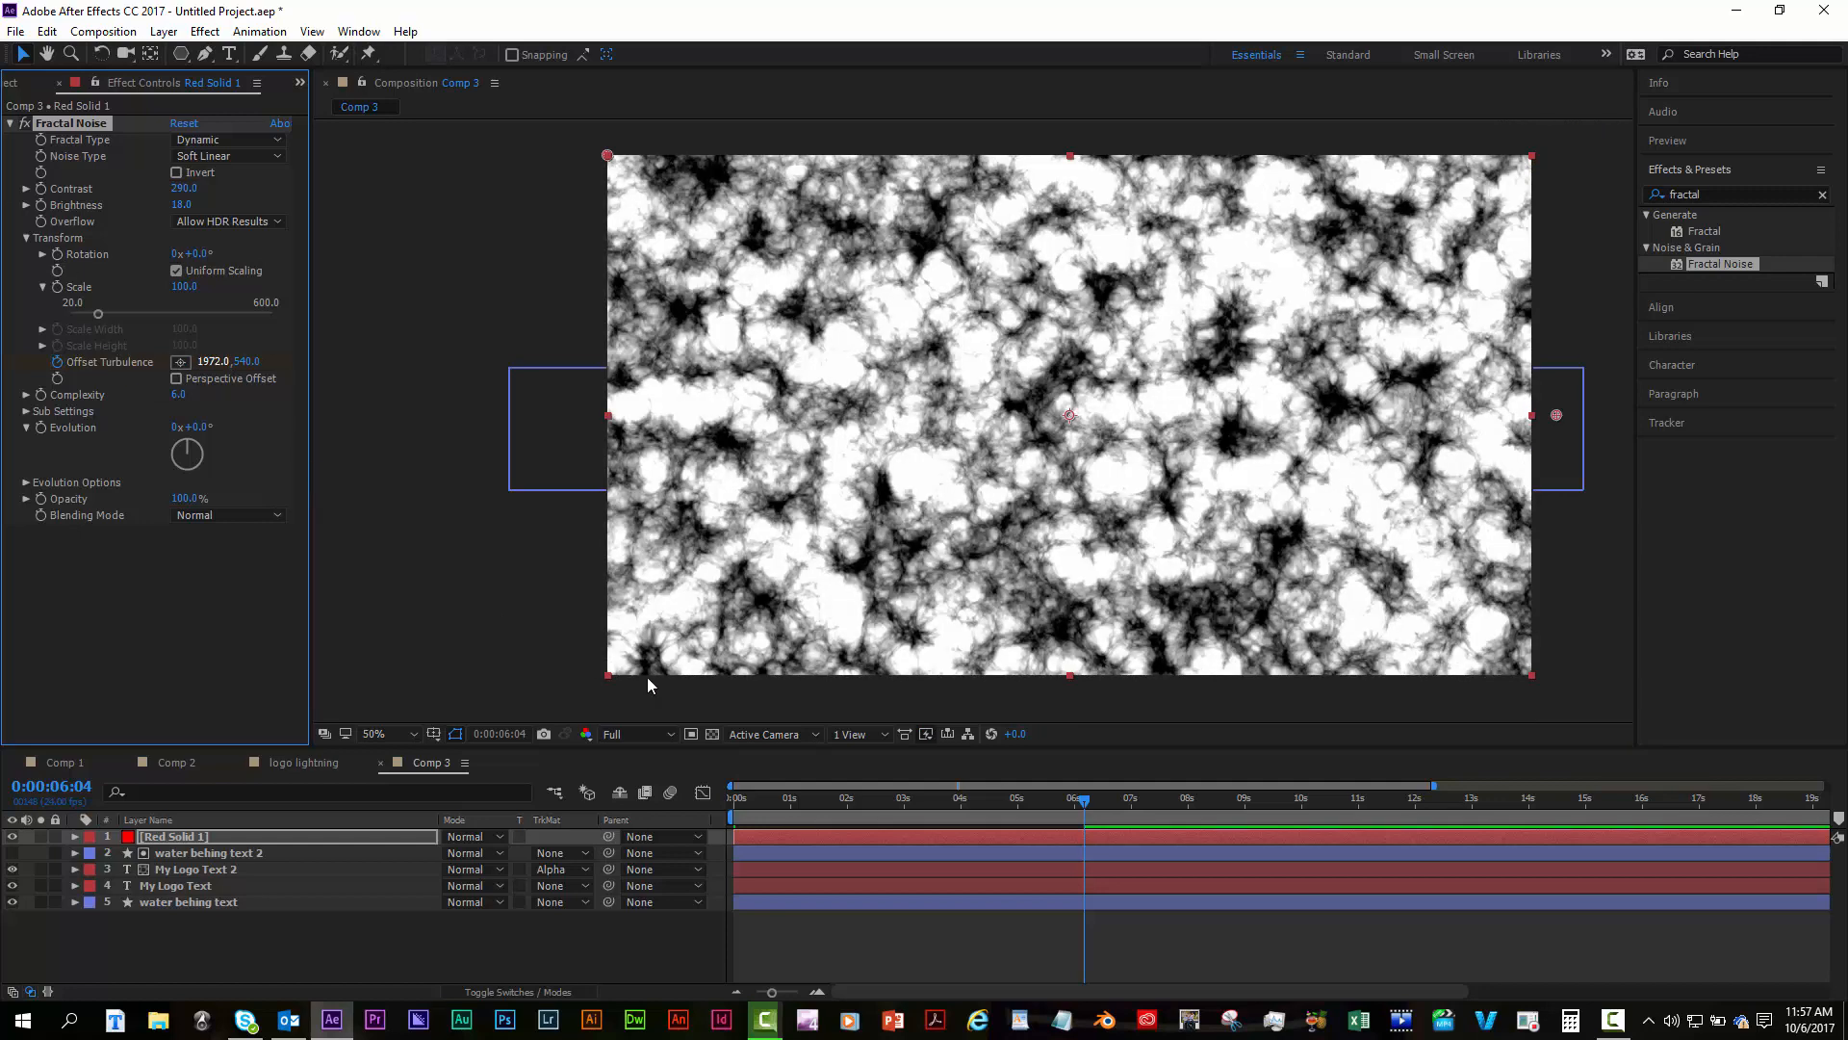
# Animate the Fractal Noise Evolution from 0:00:00:00 to 3 revolutions at 0:00:06:09, and scrub the opening second to check the motion.
pyautogui.moveTo(733, 804); pyautogui.dragTo(630, 743)
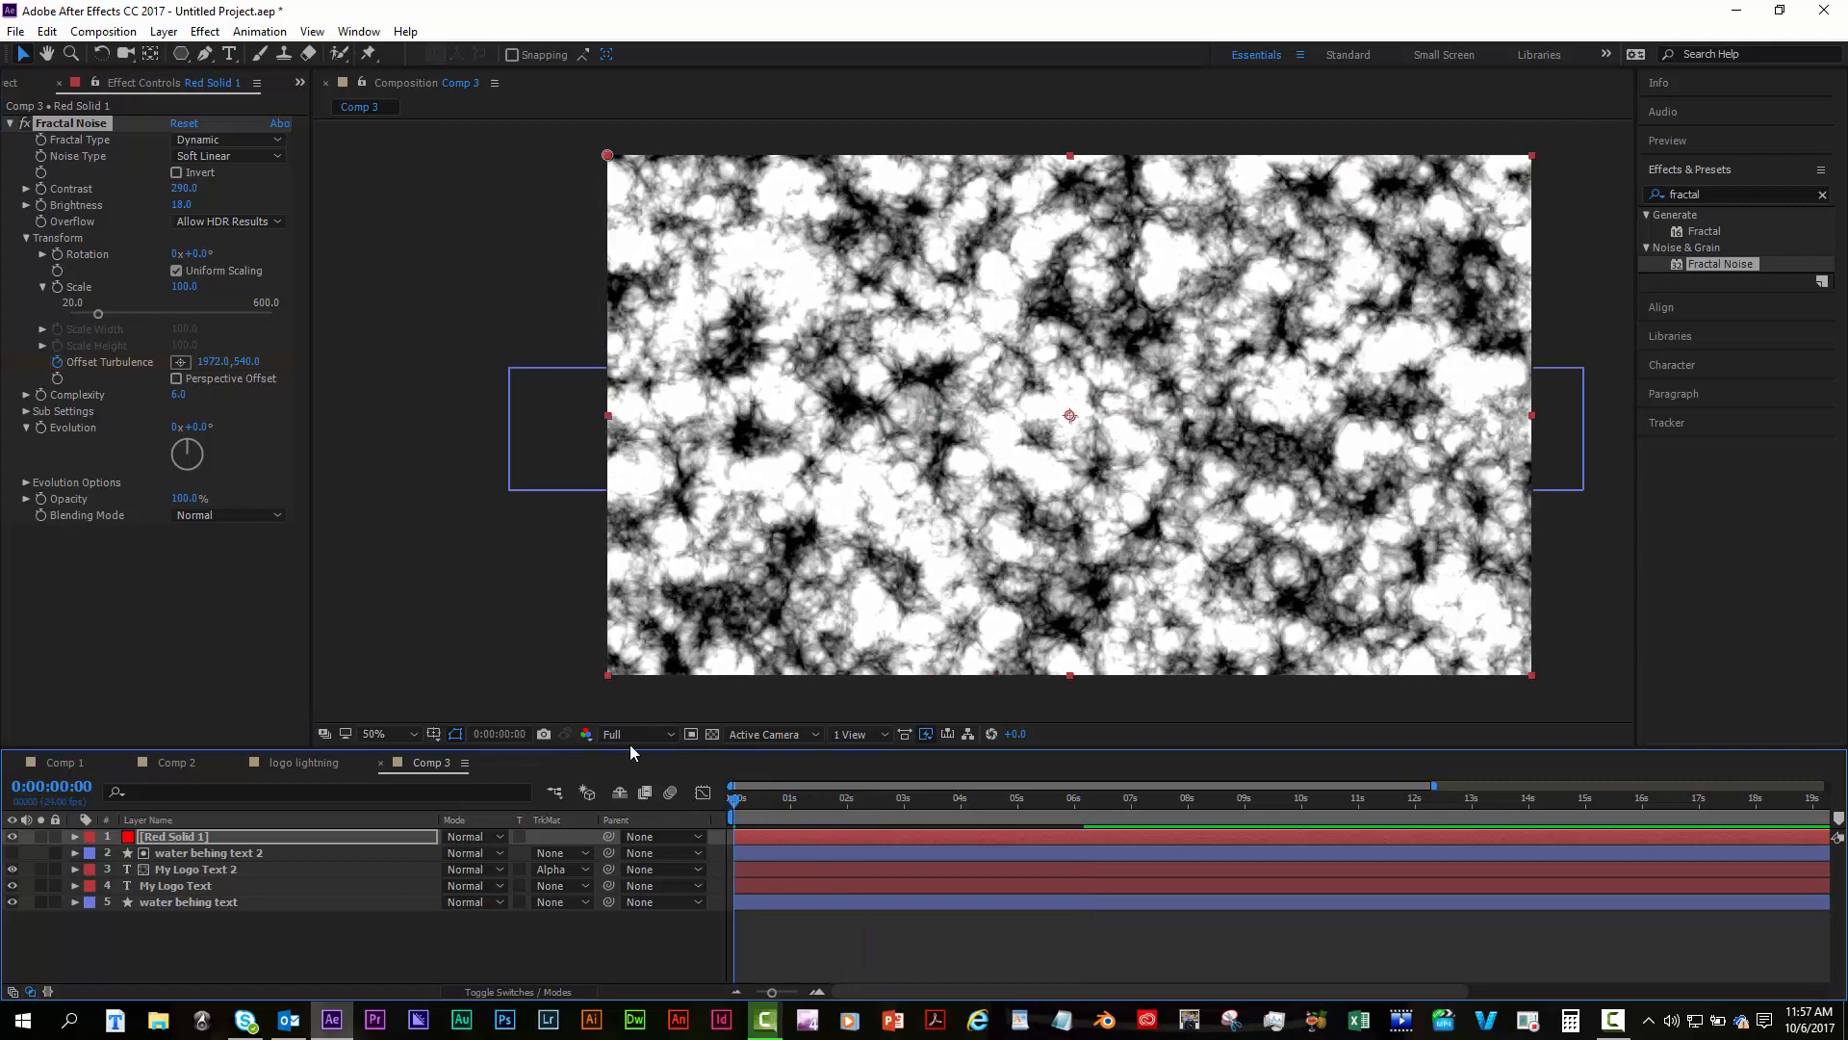
pyautogui.click(41, 427)
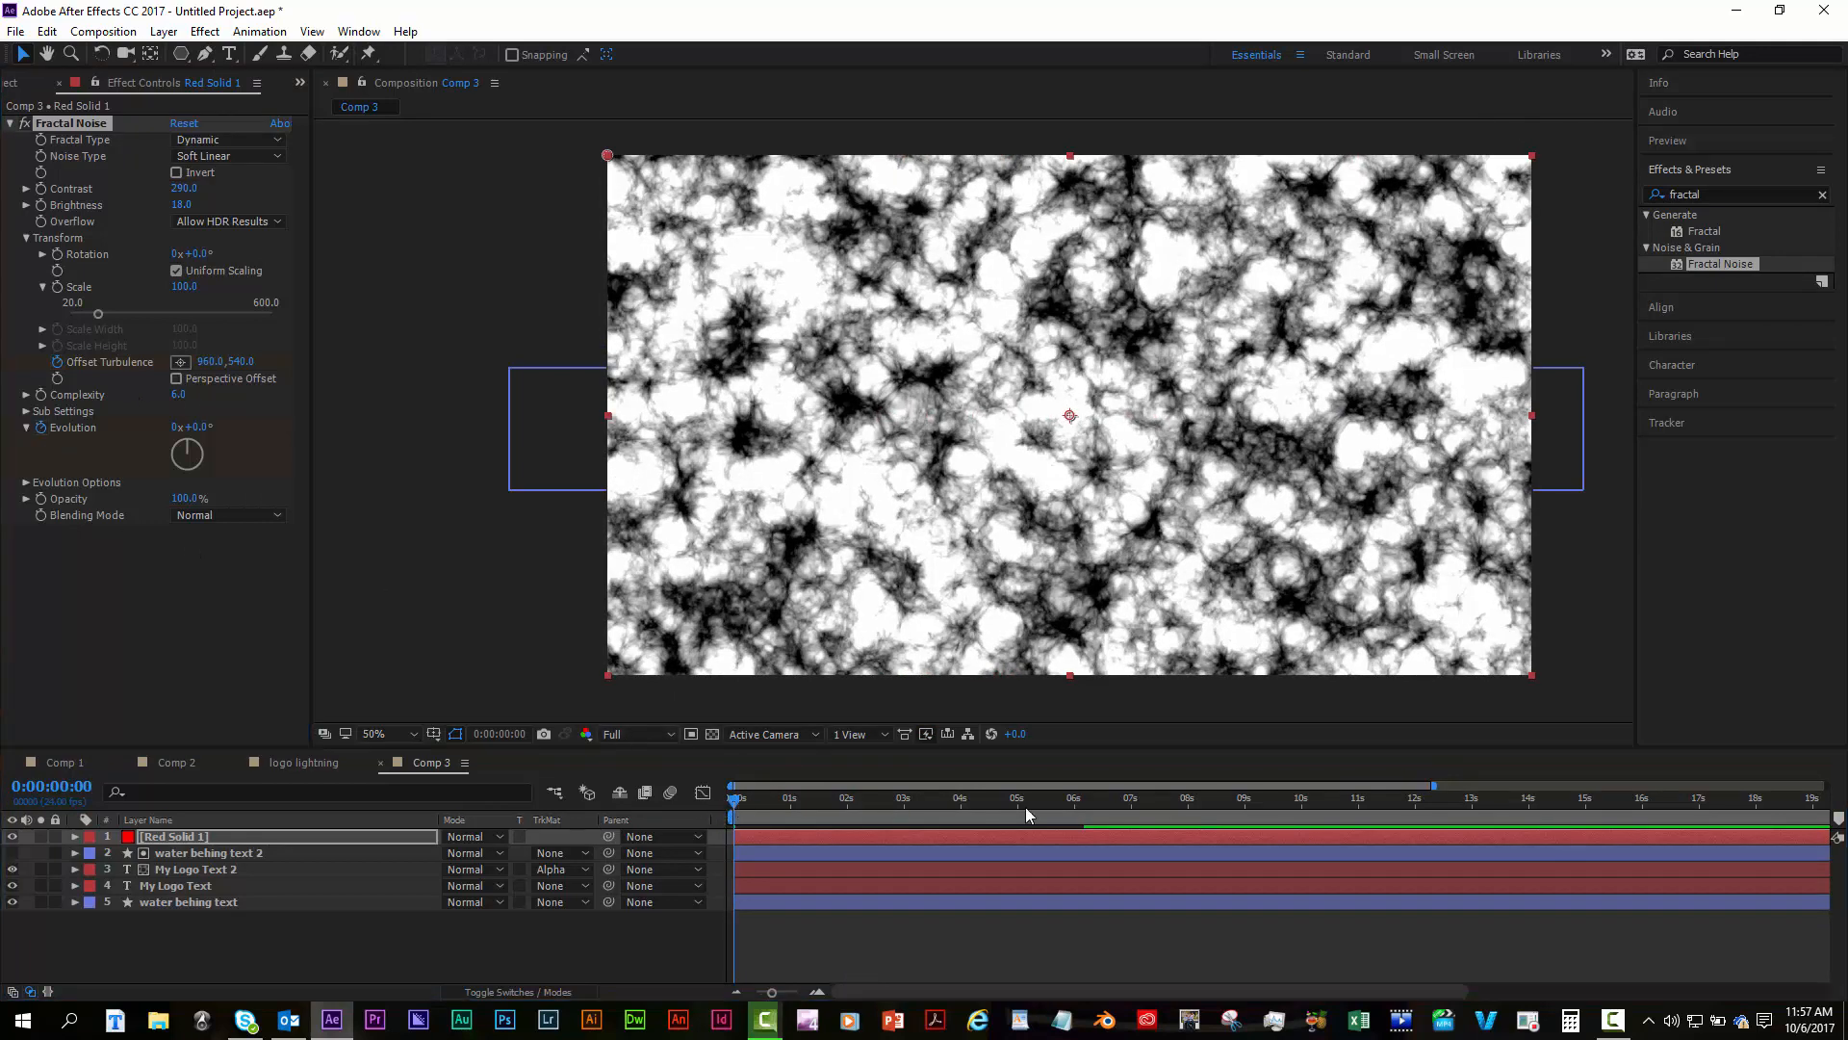
pyautogui.moveTo(1026, 815); pyautogui.dragTo(1100, 811)
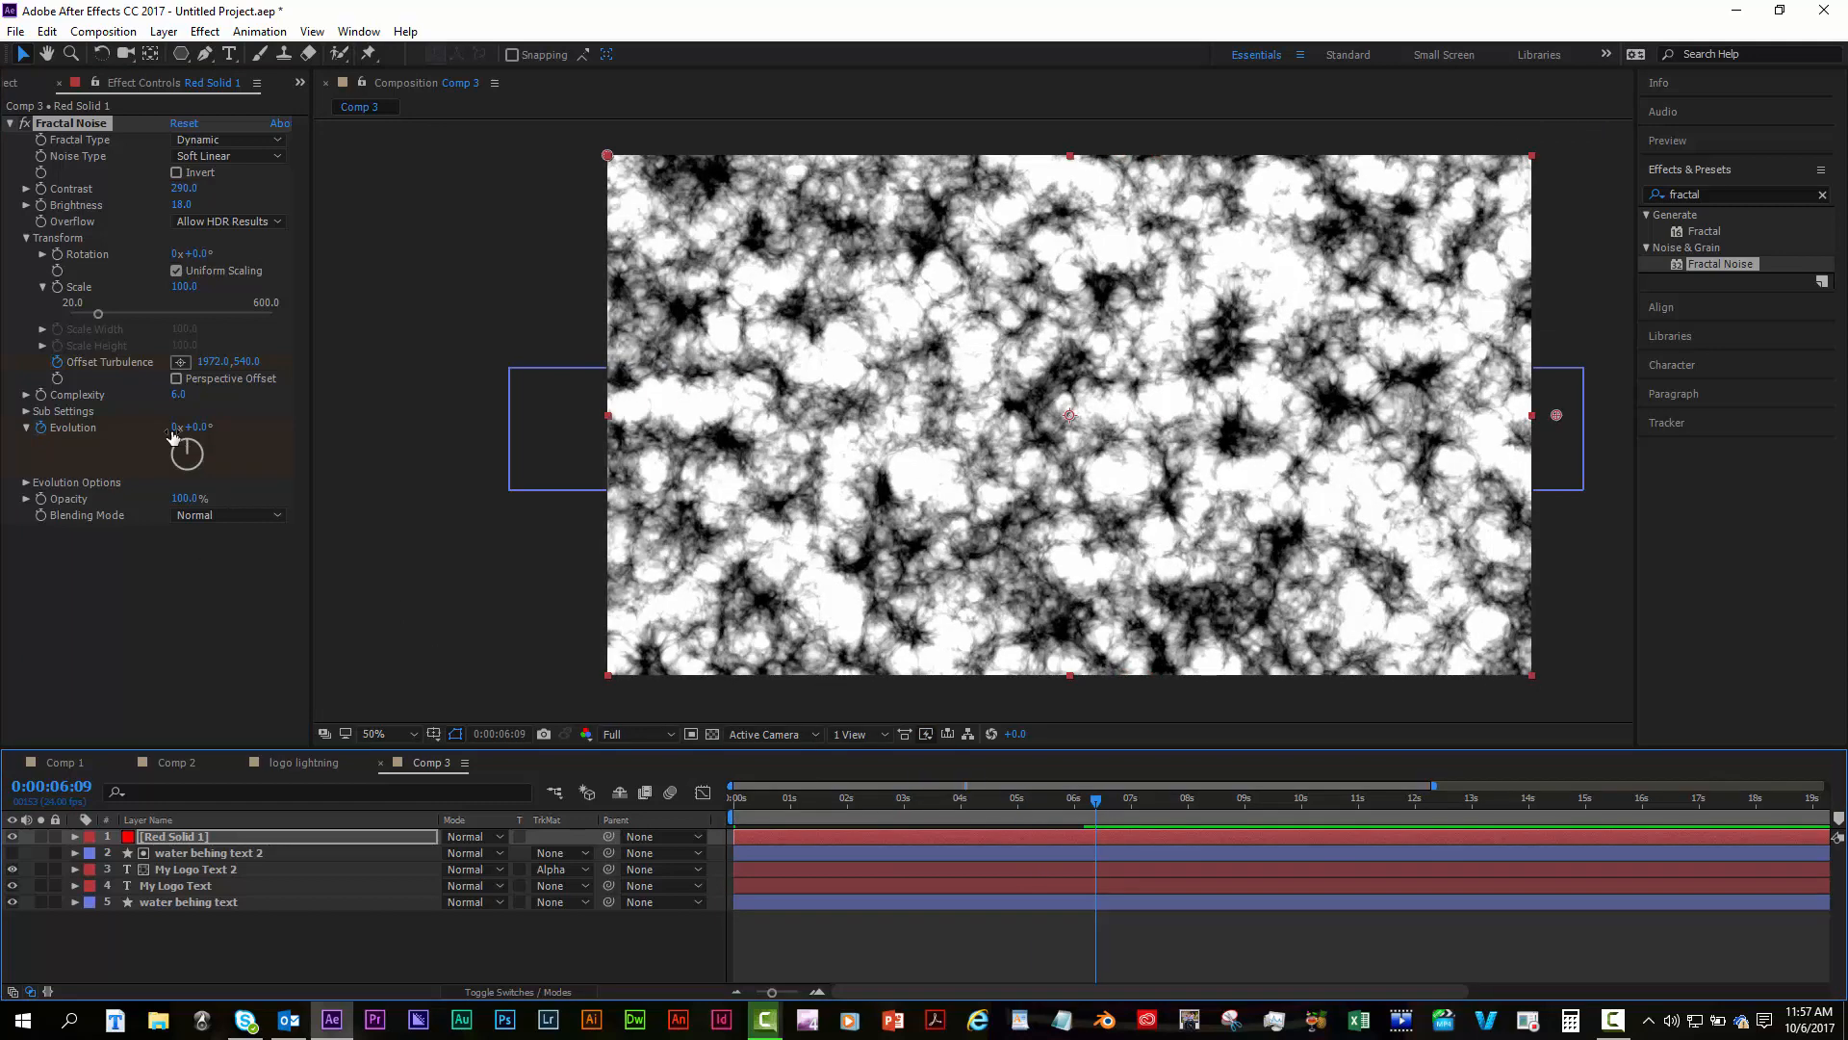
pyautogui.click(176, 427)
pyautogui.write('3')
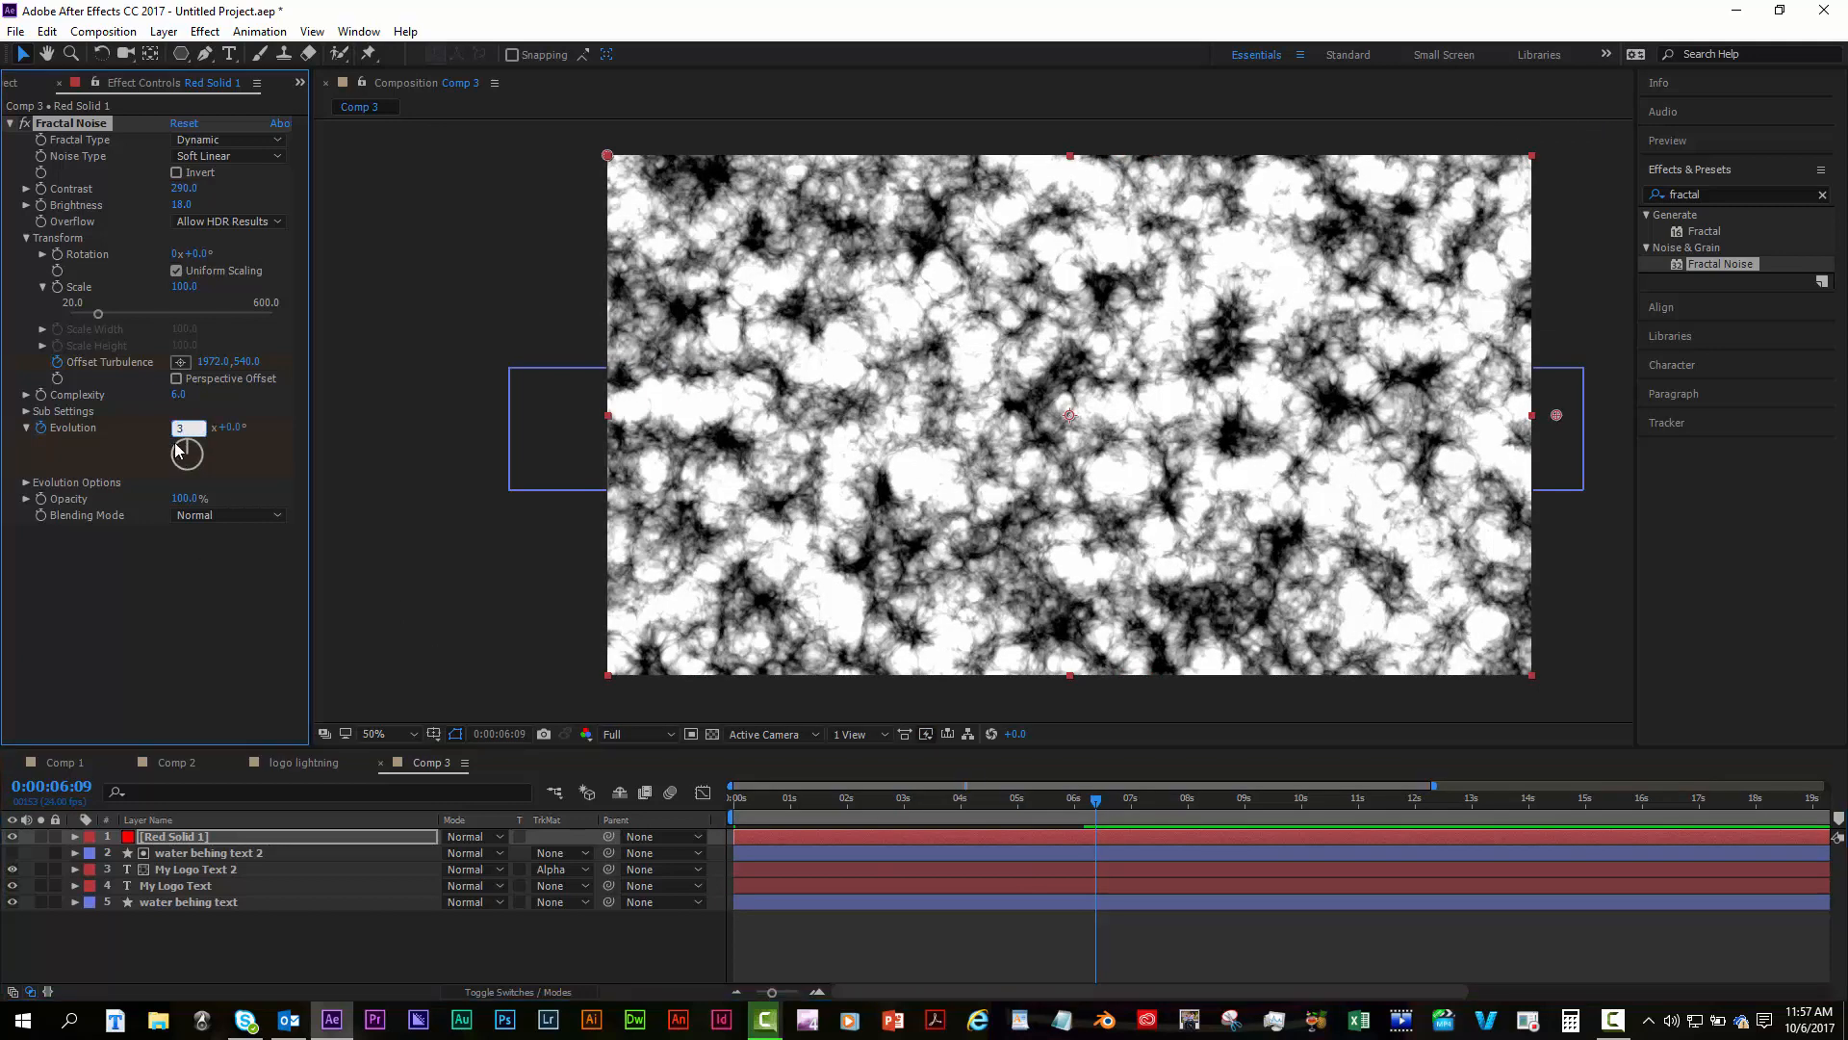
pyautogui.press('Return')
pyautogui.moveTo(749, 801); pyautogui.dragTo(716, 805)
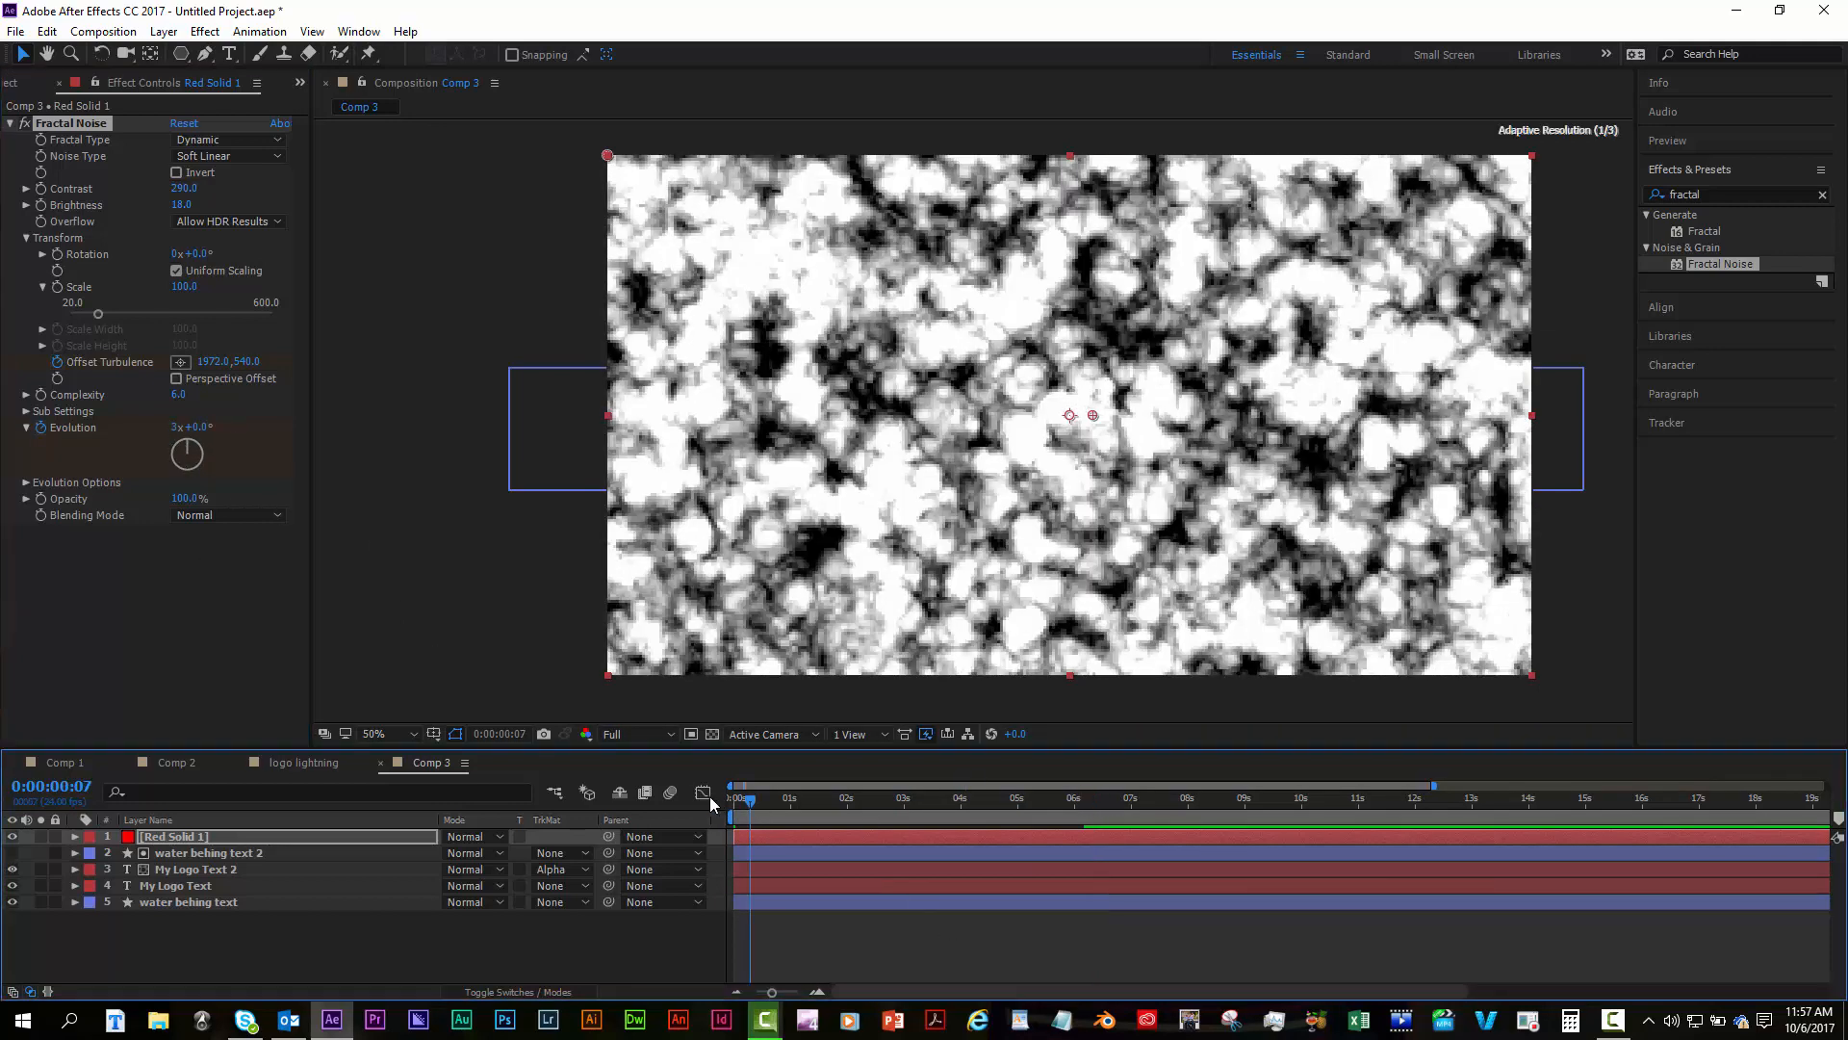
pyautogui.click(794, 799)
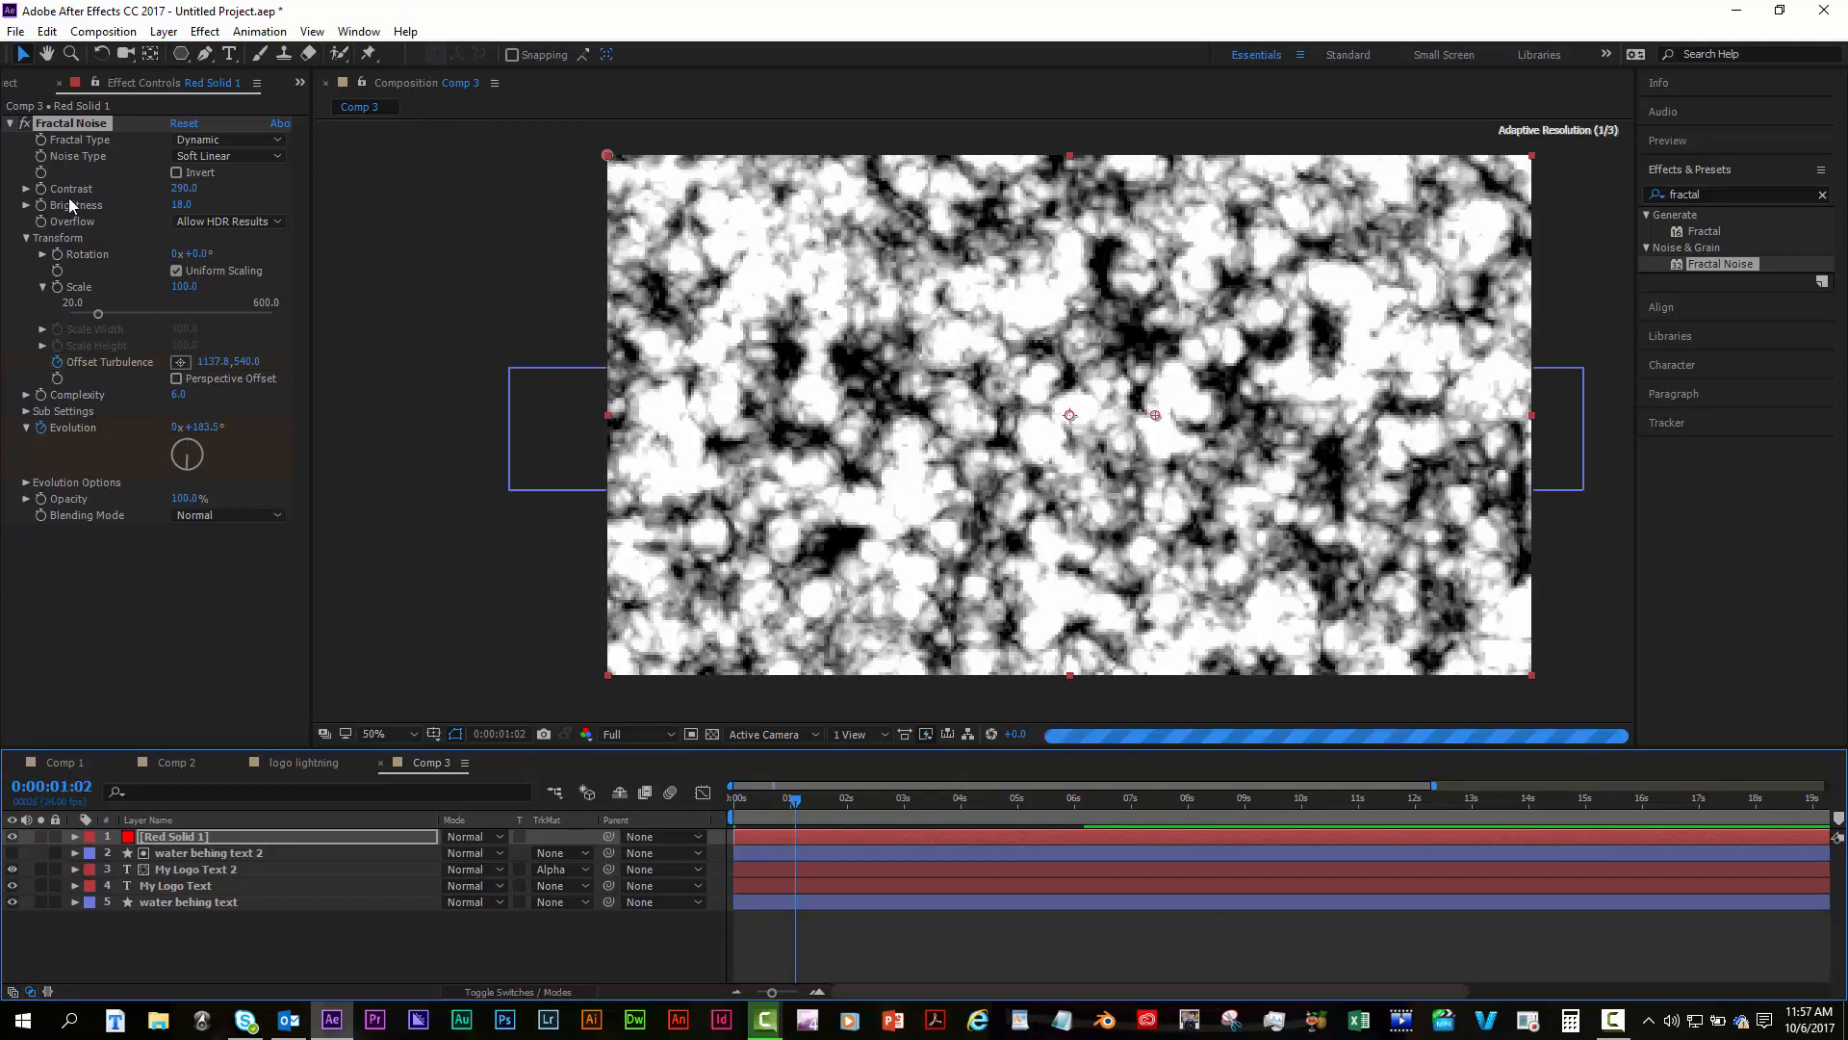
# Set the Fractal Noise Scale on the red solid to 44.0.
pyautogui.moveTo(178, 287); pyautogui.dragTo(143, 305)
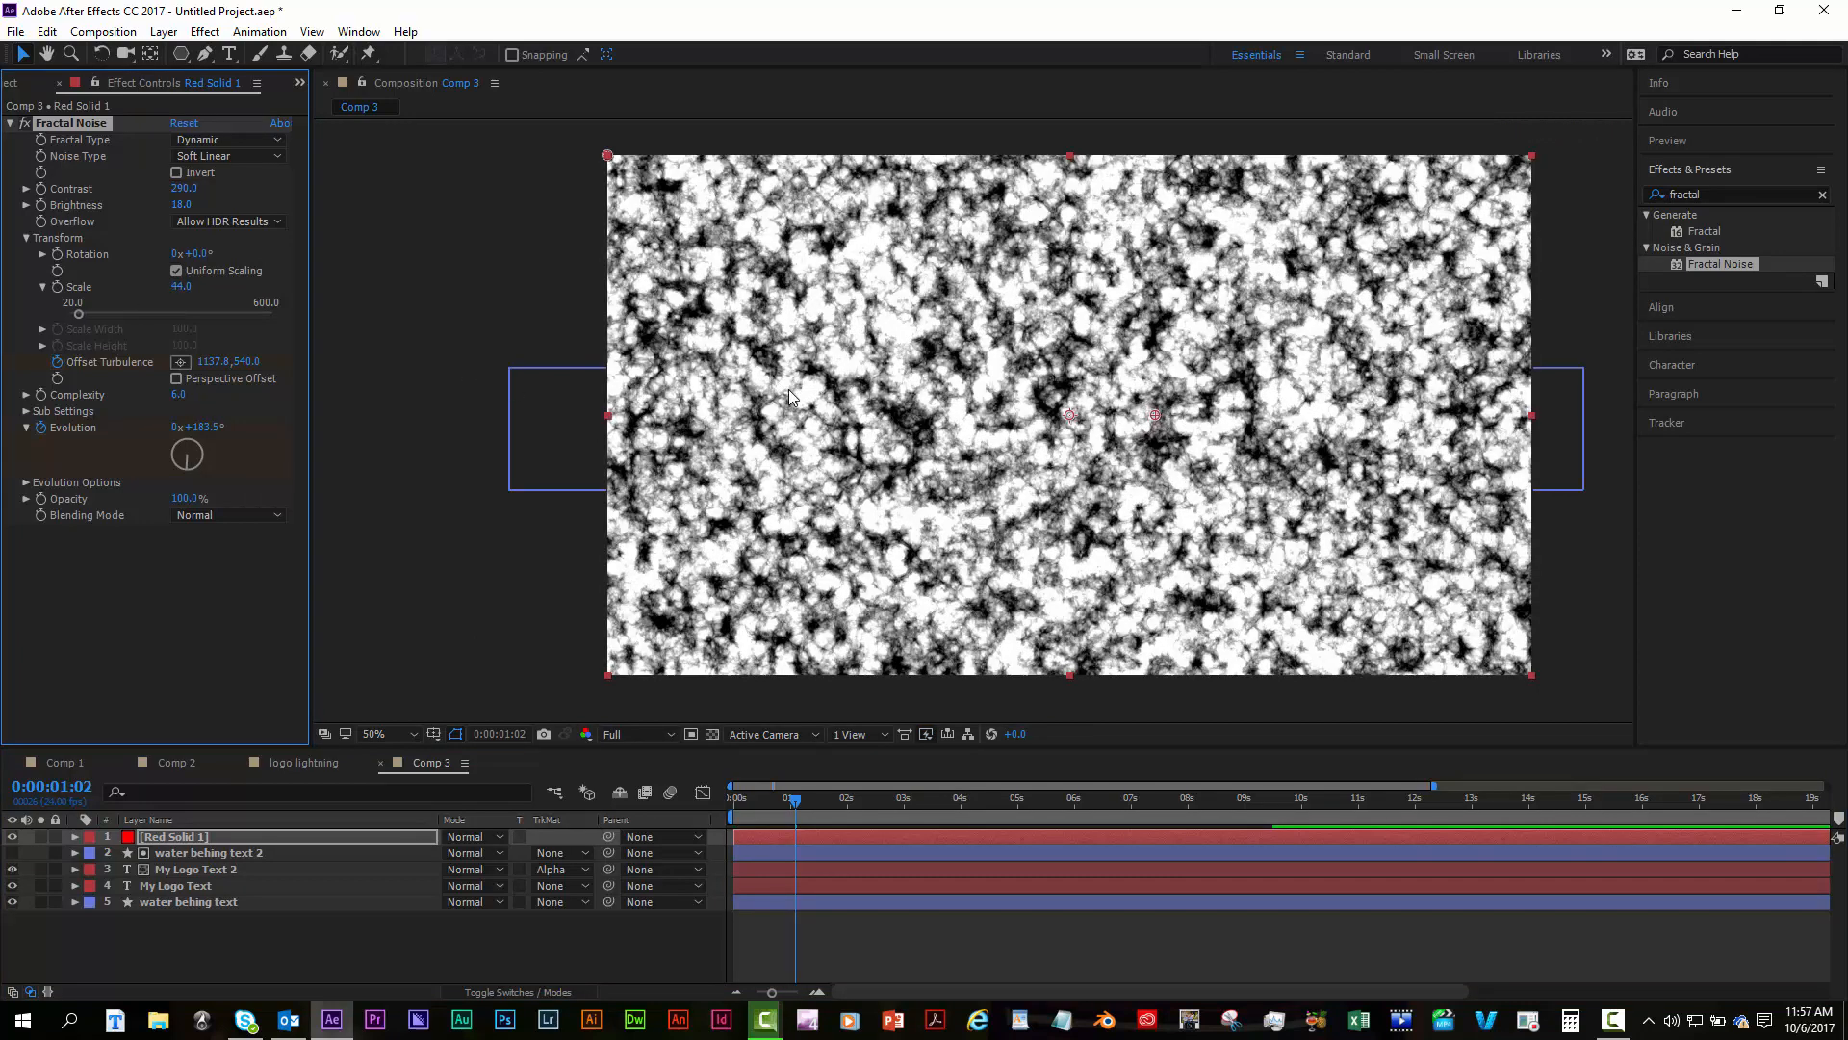
pyautogui.click(13, 85)
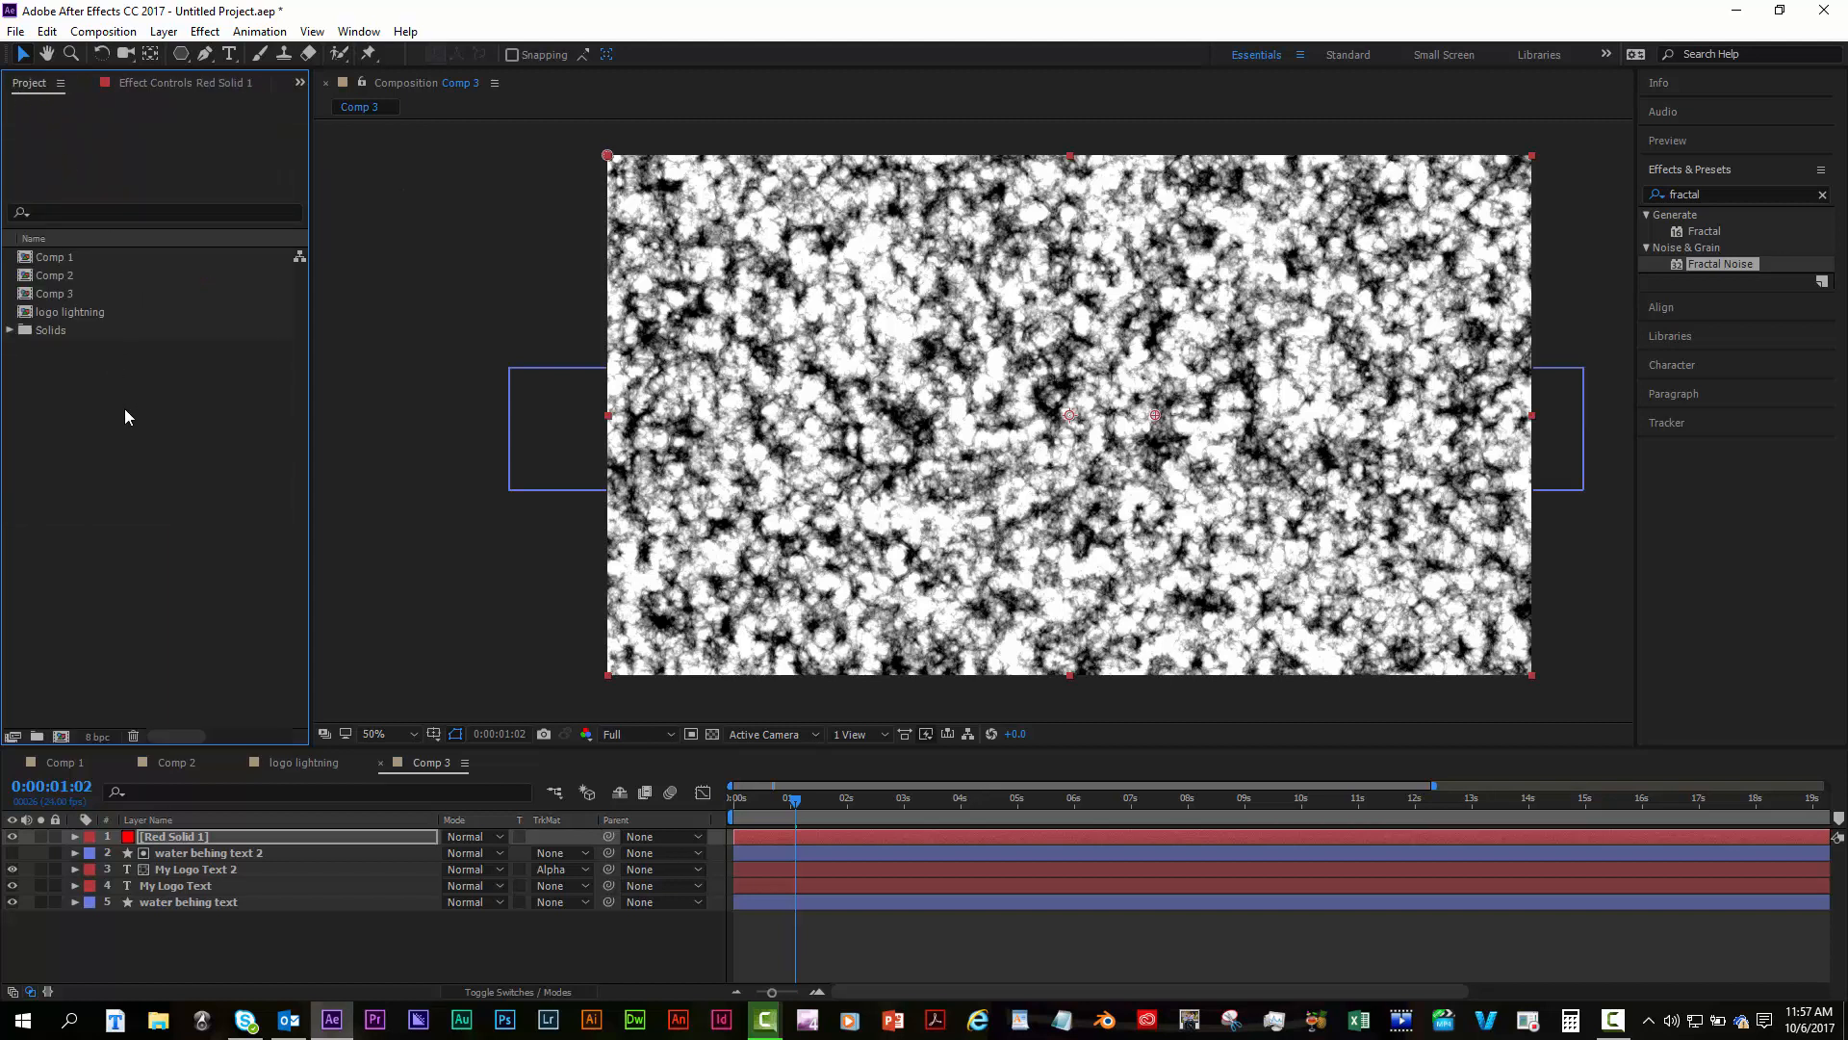
pyautogui.click(68, 762)
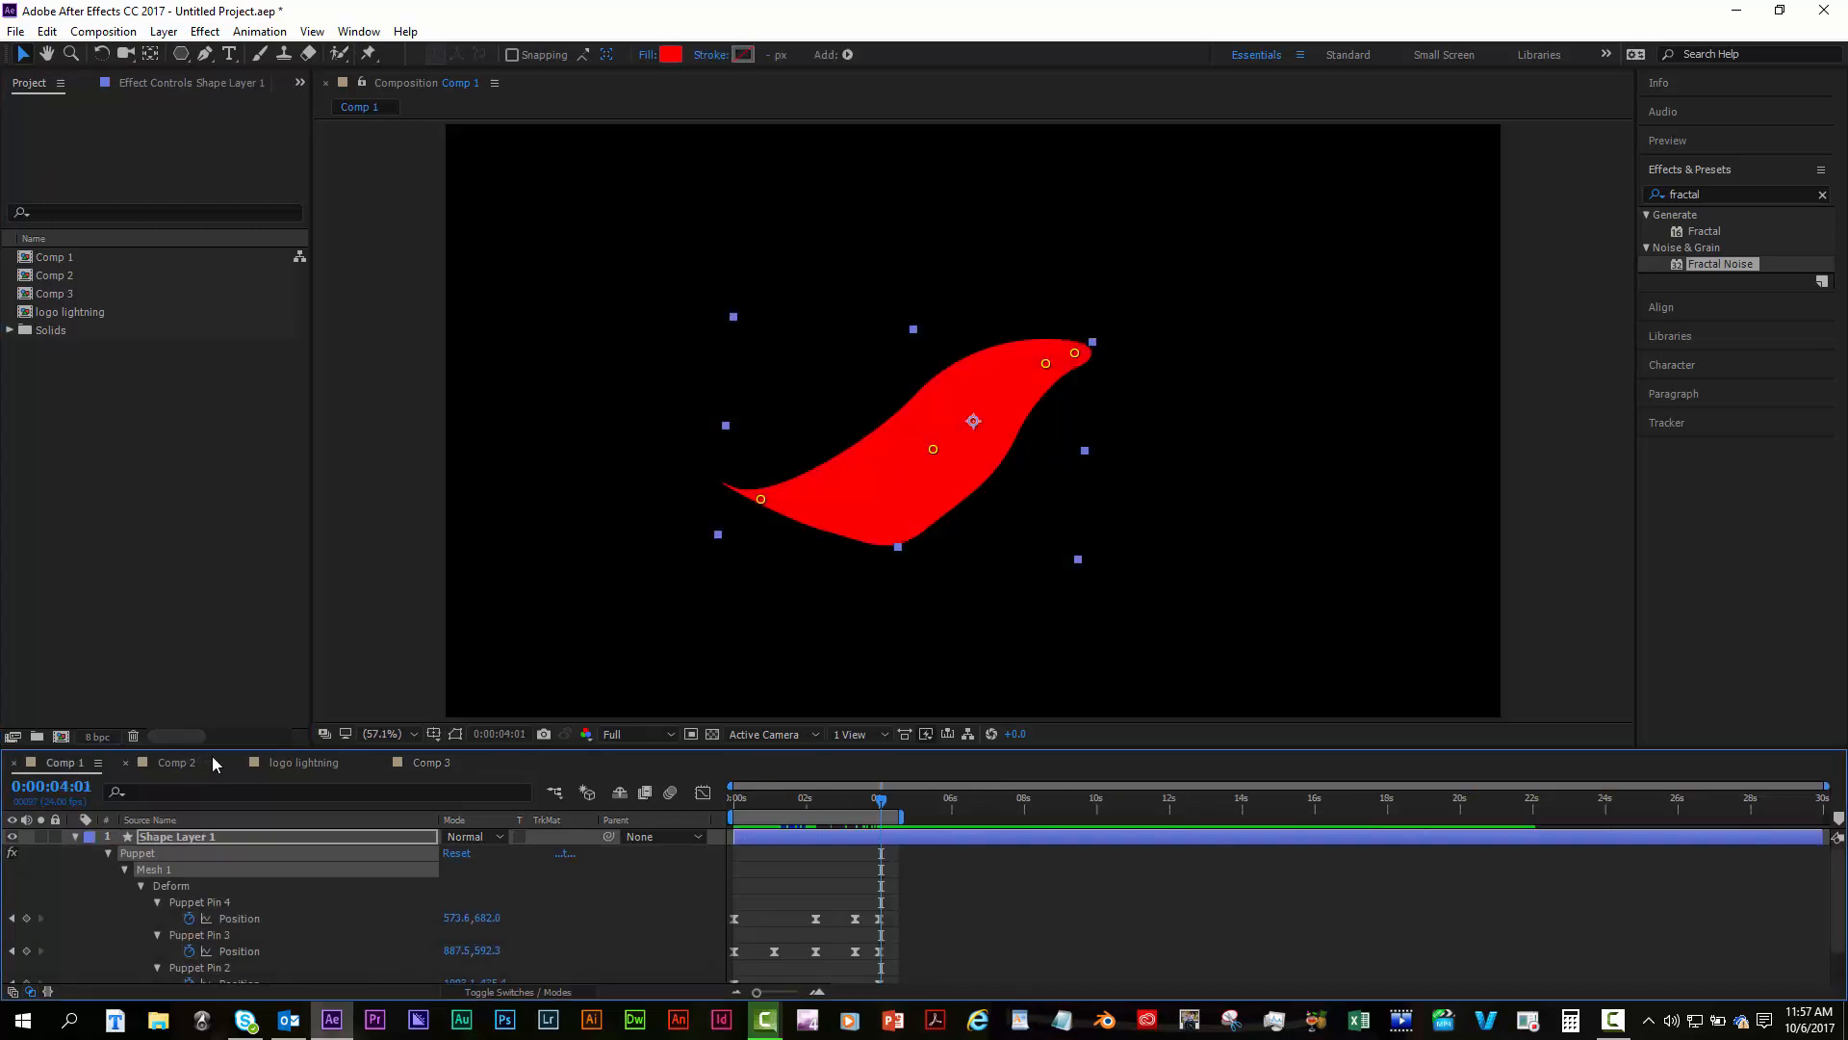
pyautogui.click(212, 763)
pyautogui.click(302, 765)
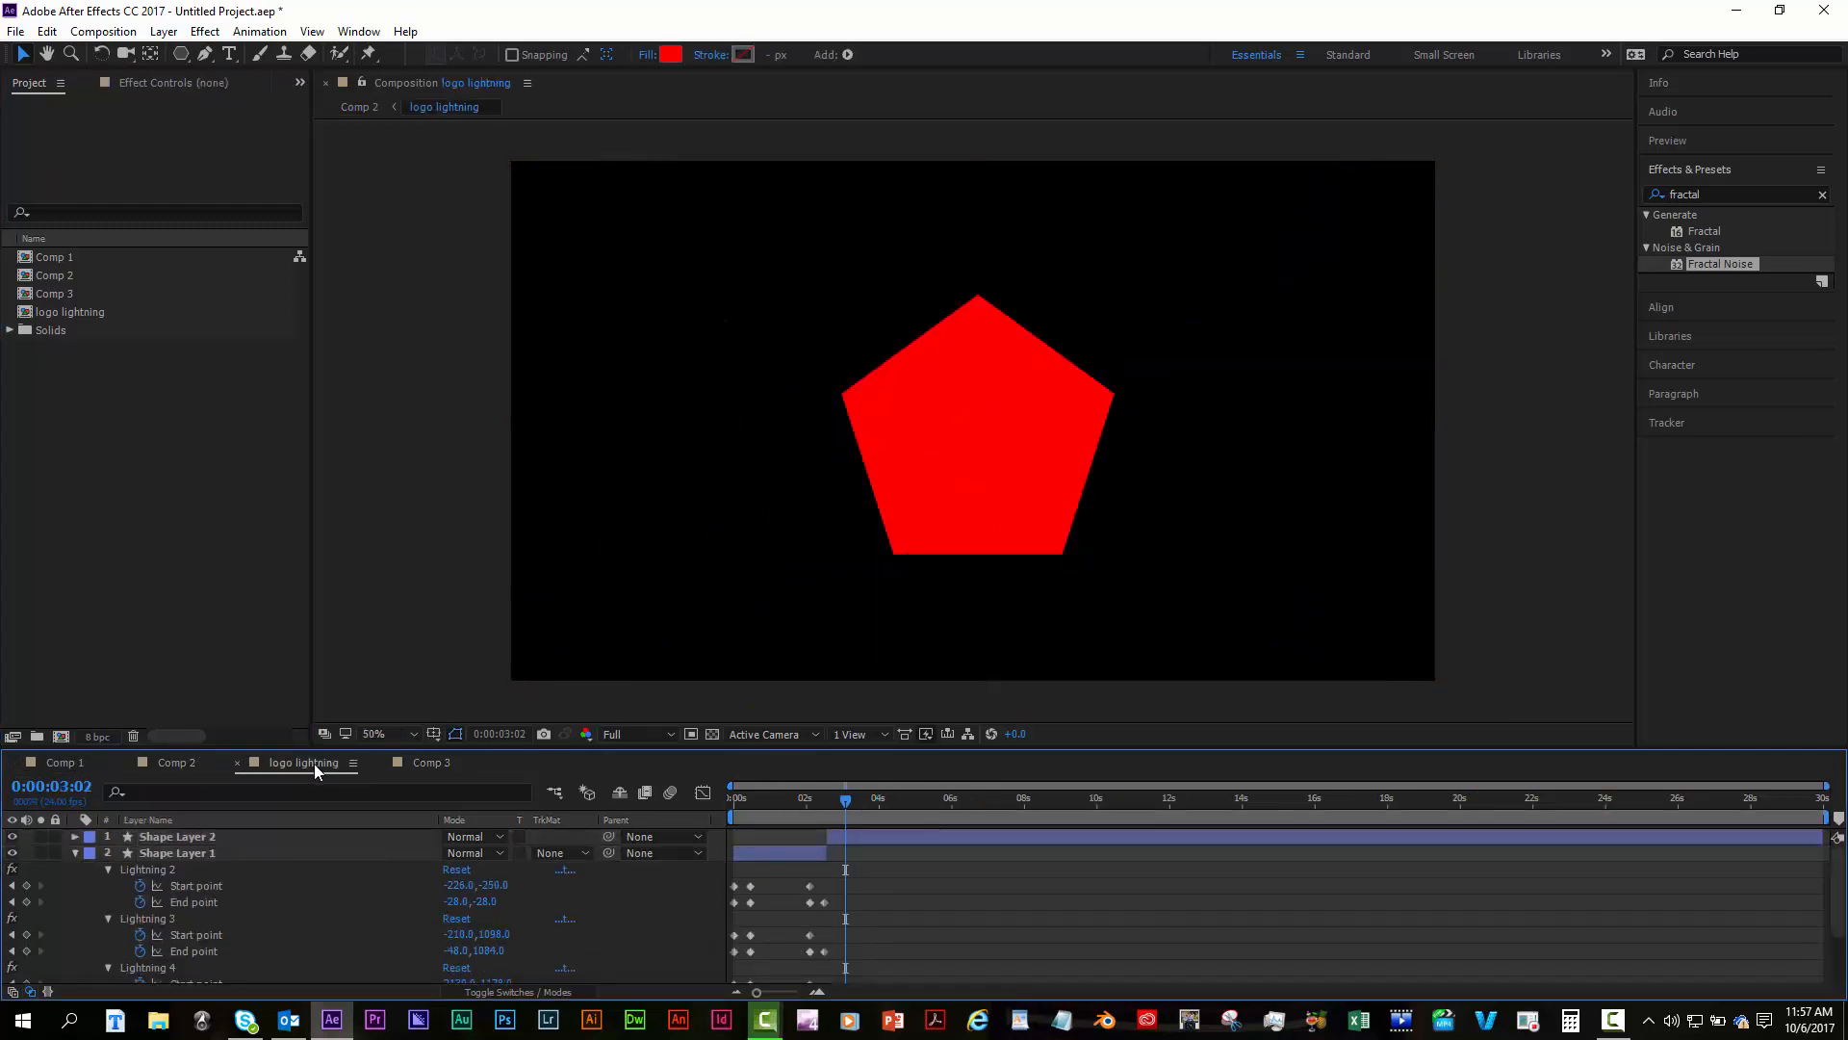
pyautogui.click(418, 764)
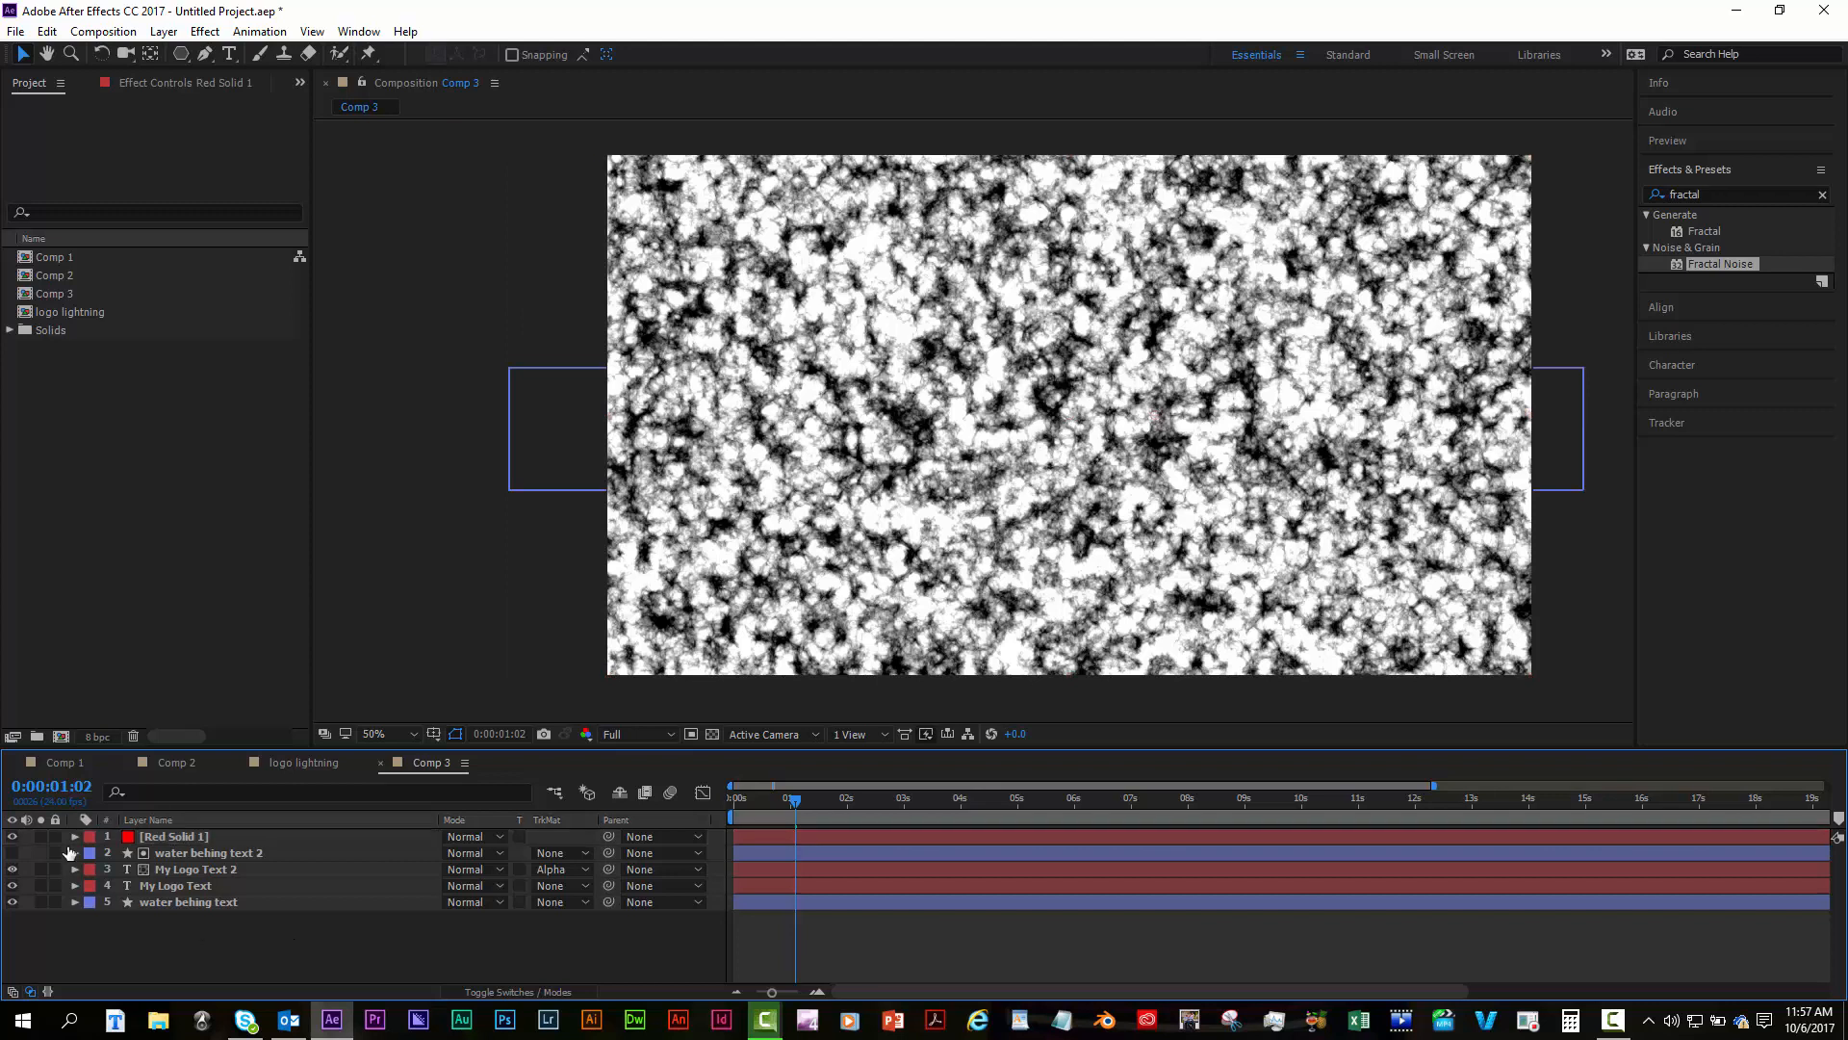
# Move the red solid beneath all the other layers of Comp 3 and hide it.
pyautogui.moveTo(166, 836); pyautogui.dragTo(153, 904)
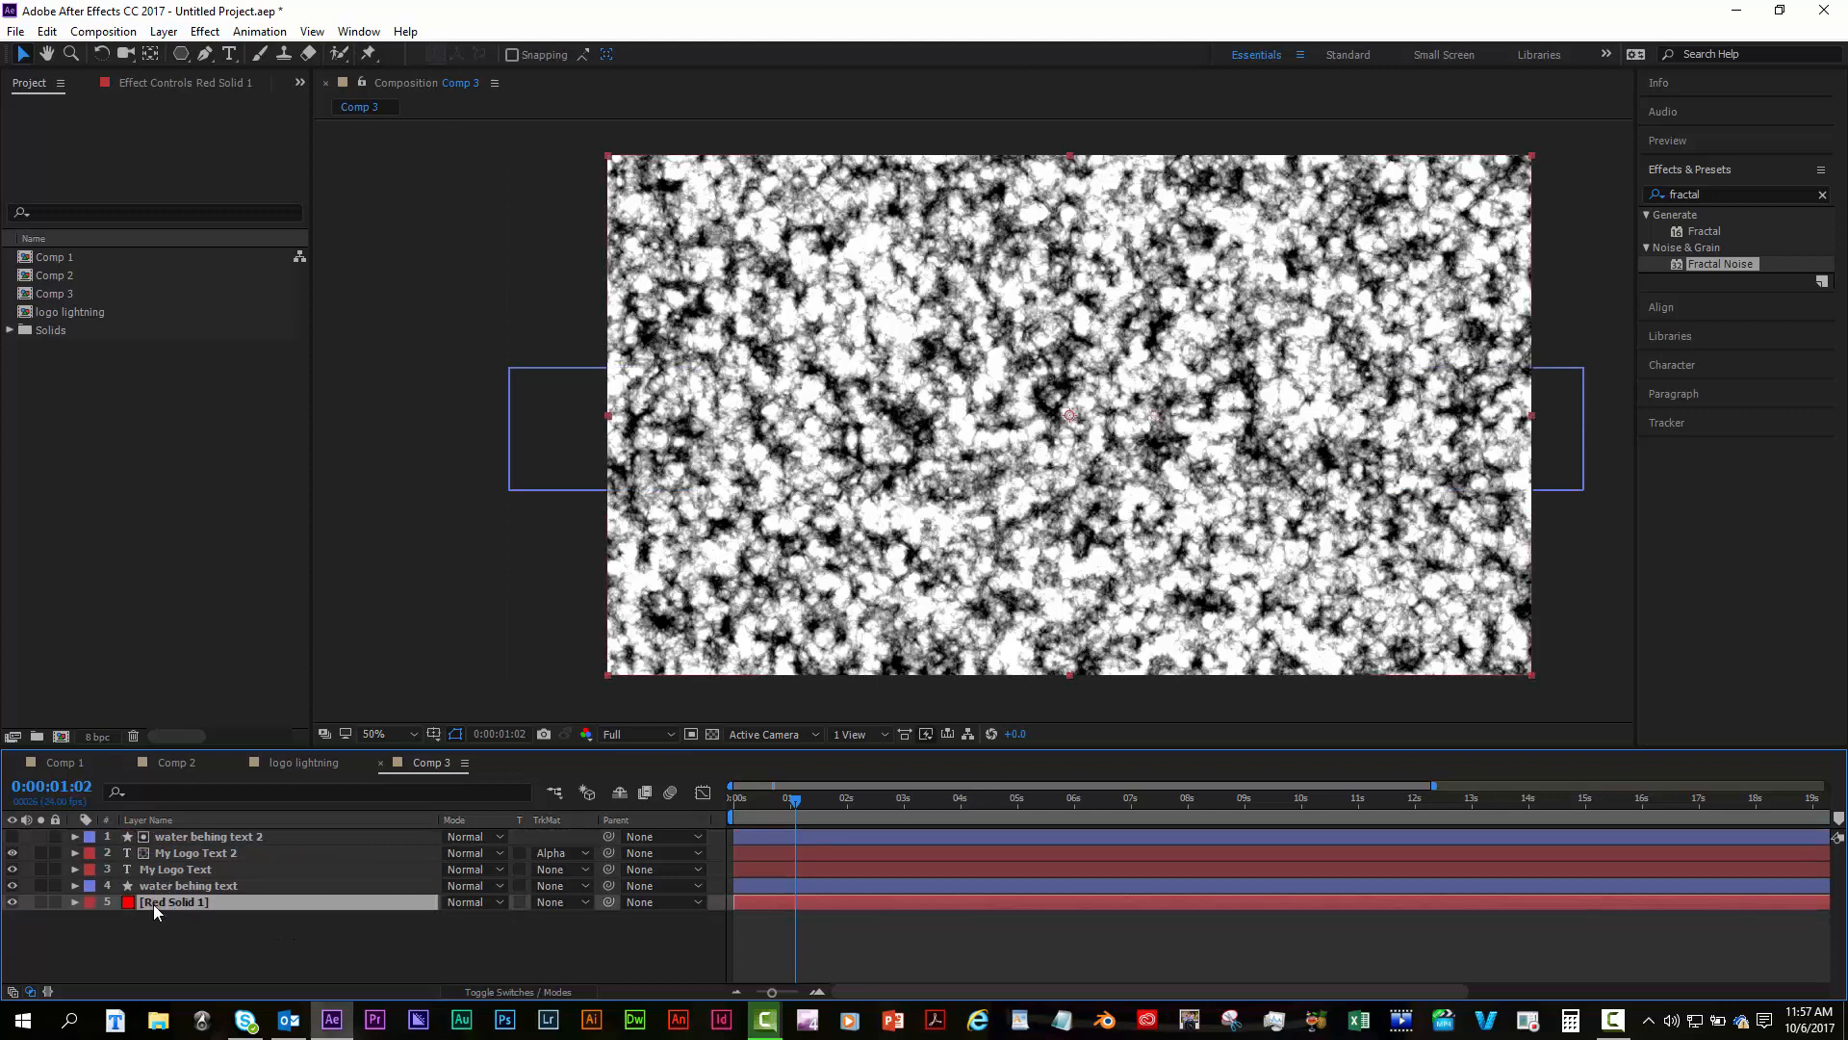
pyautogui.click(12, 902)
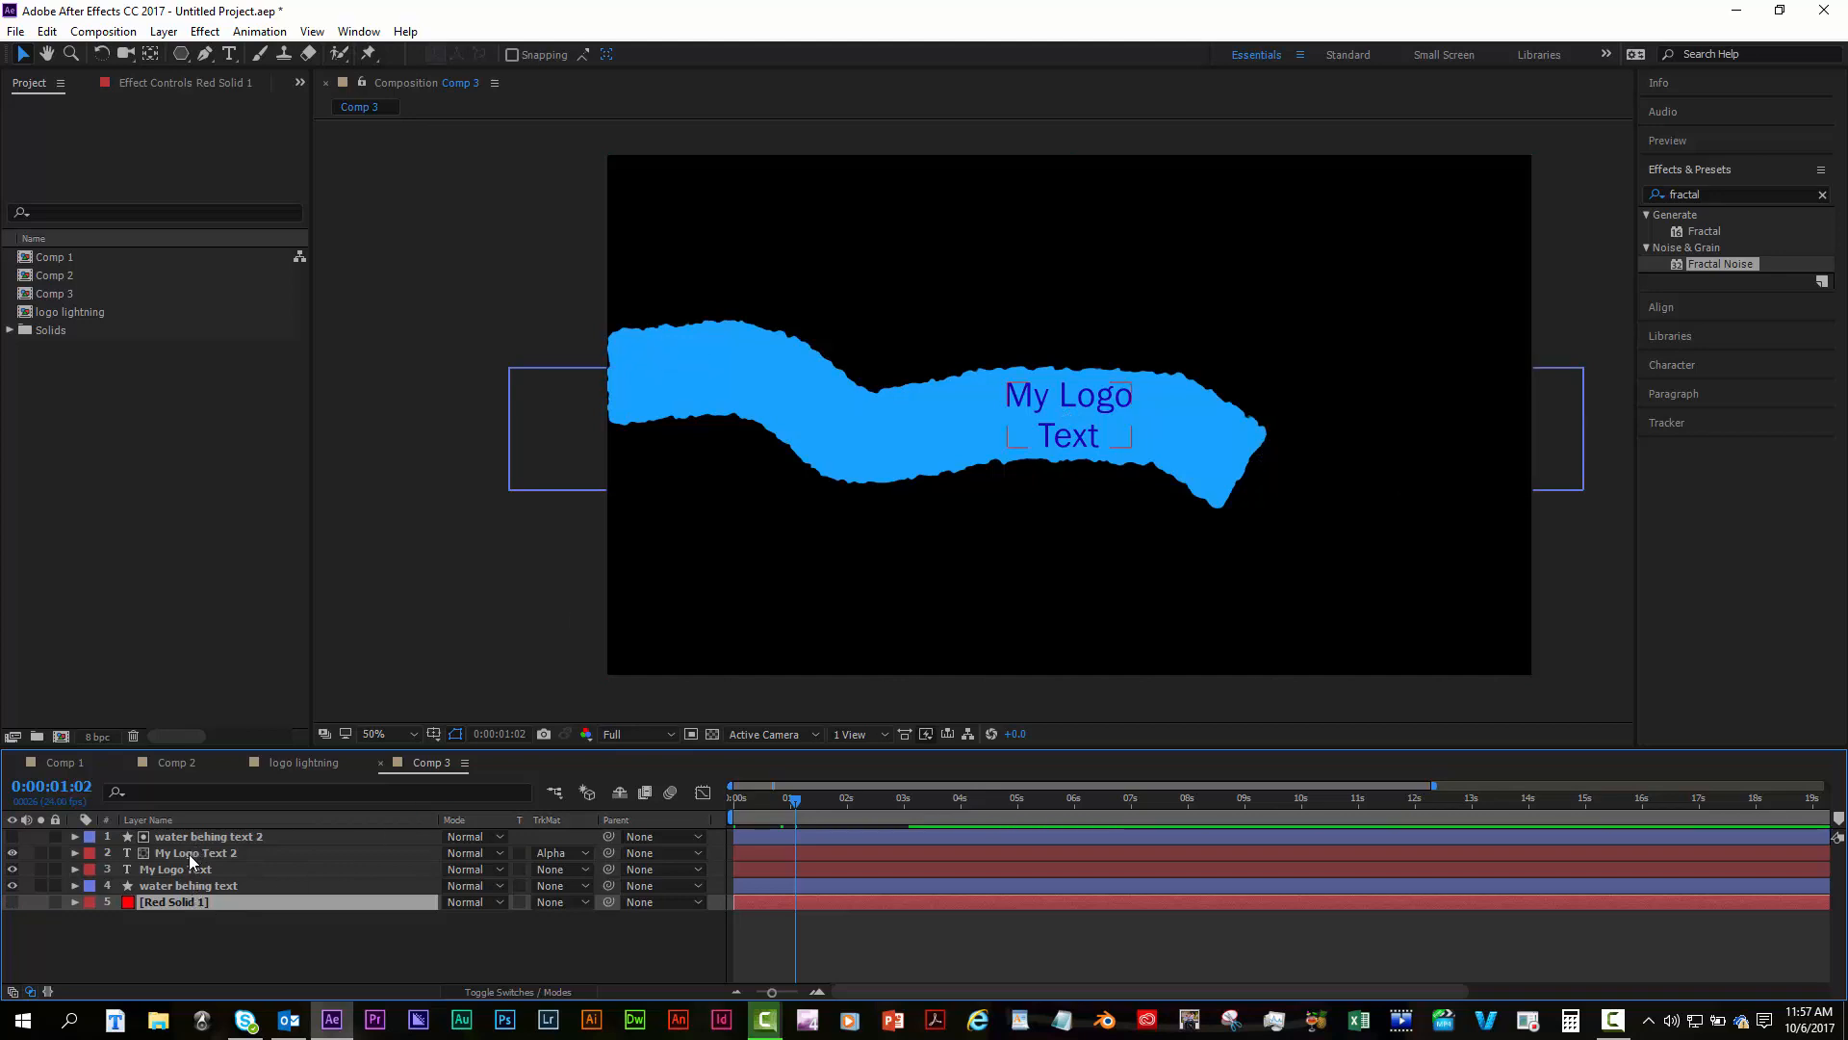
# Find the Displacement Map effect and apply it to the "water behing text" layer.
pyautogui.click(198, 887)
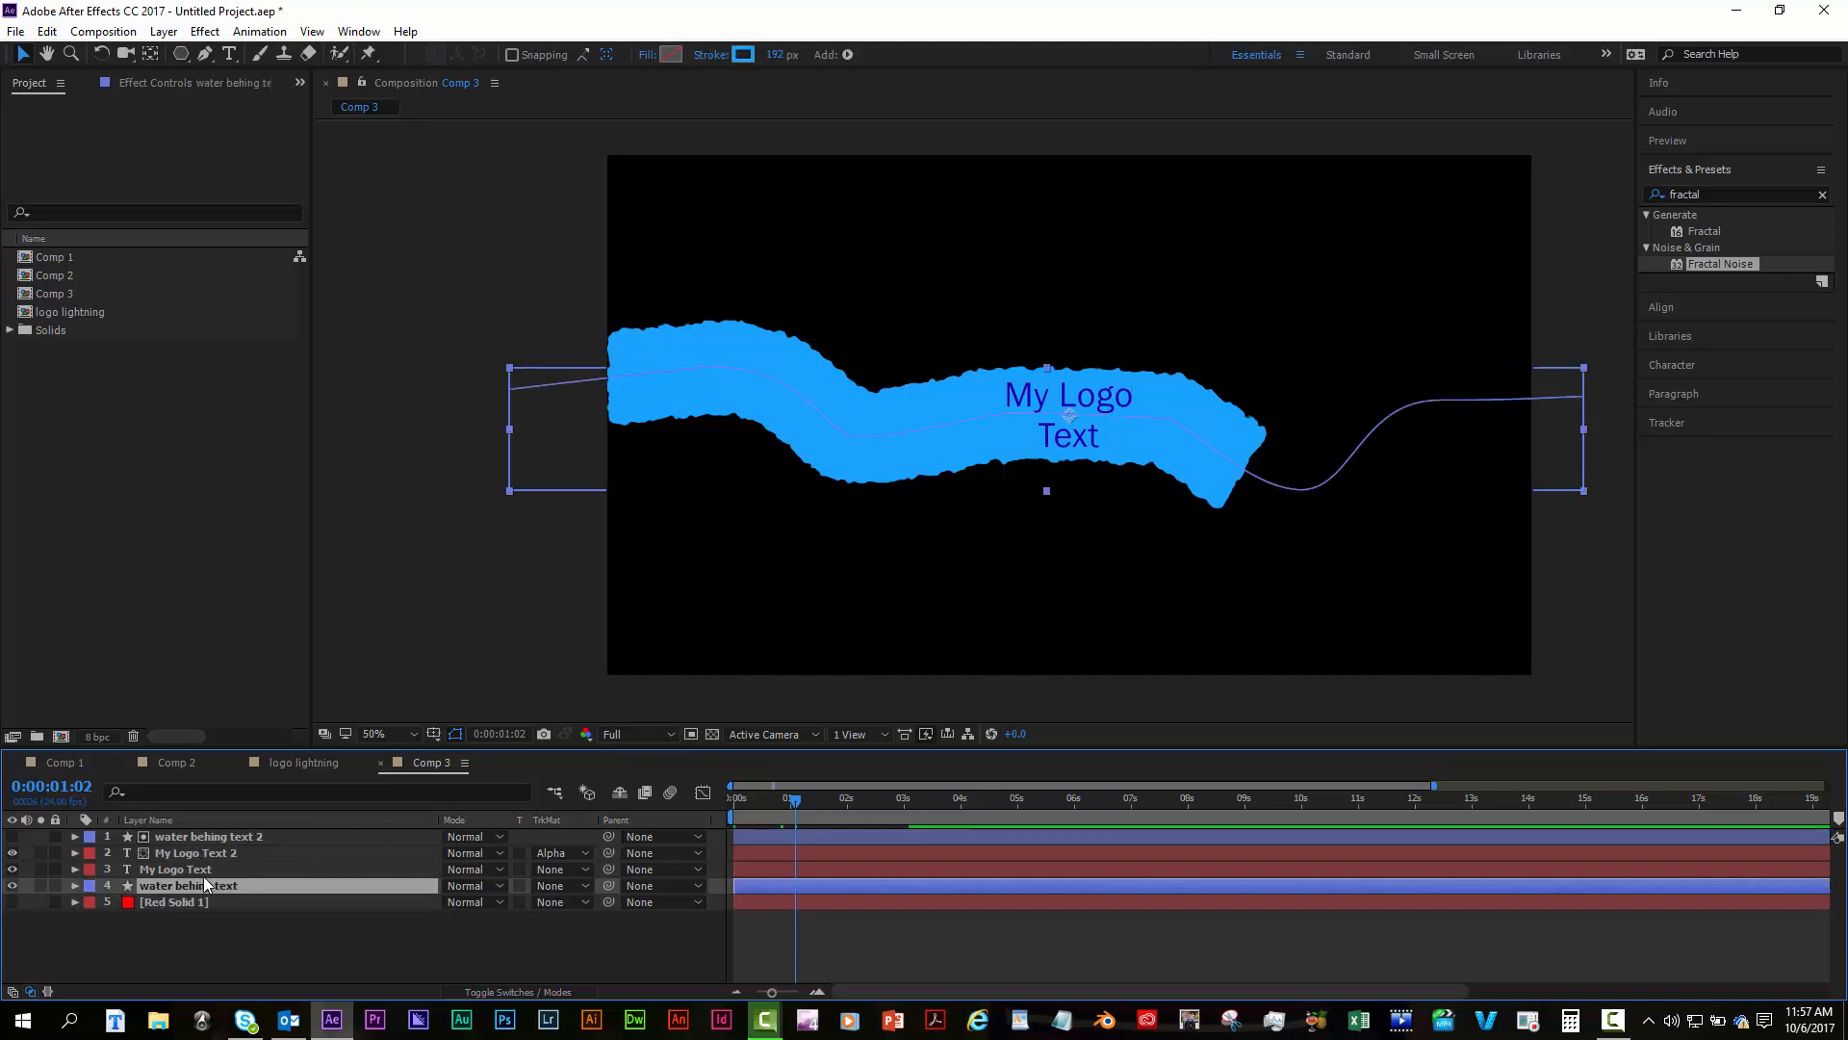
pyautogui.click(204, 85)
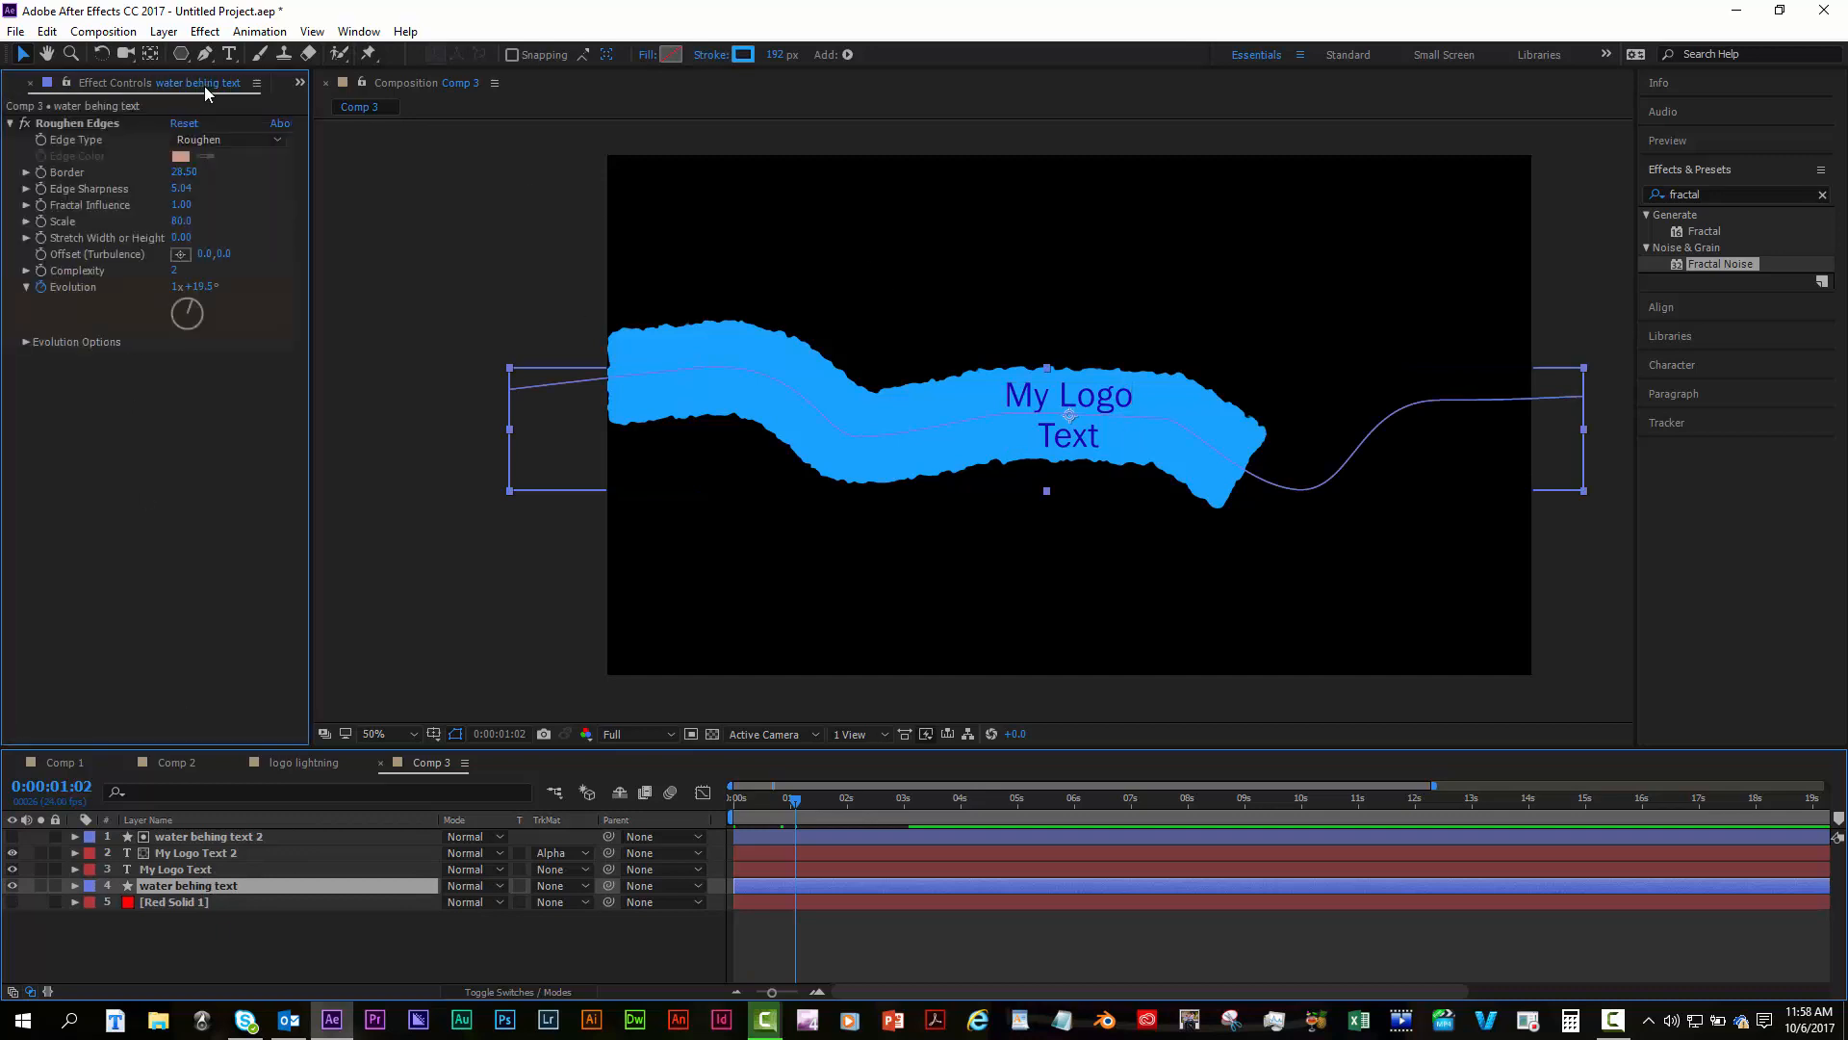
pyautogui.click(1734, 195)
pyautogui.write('displacem')
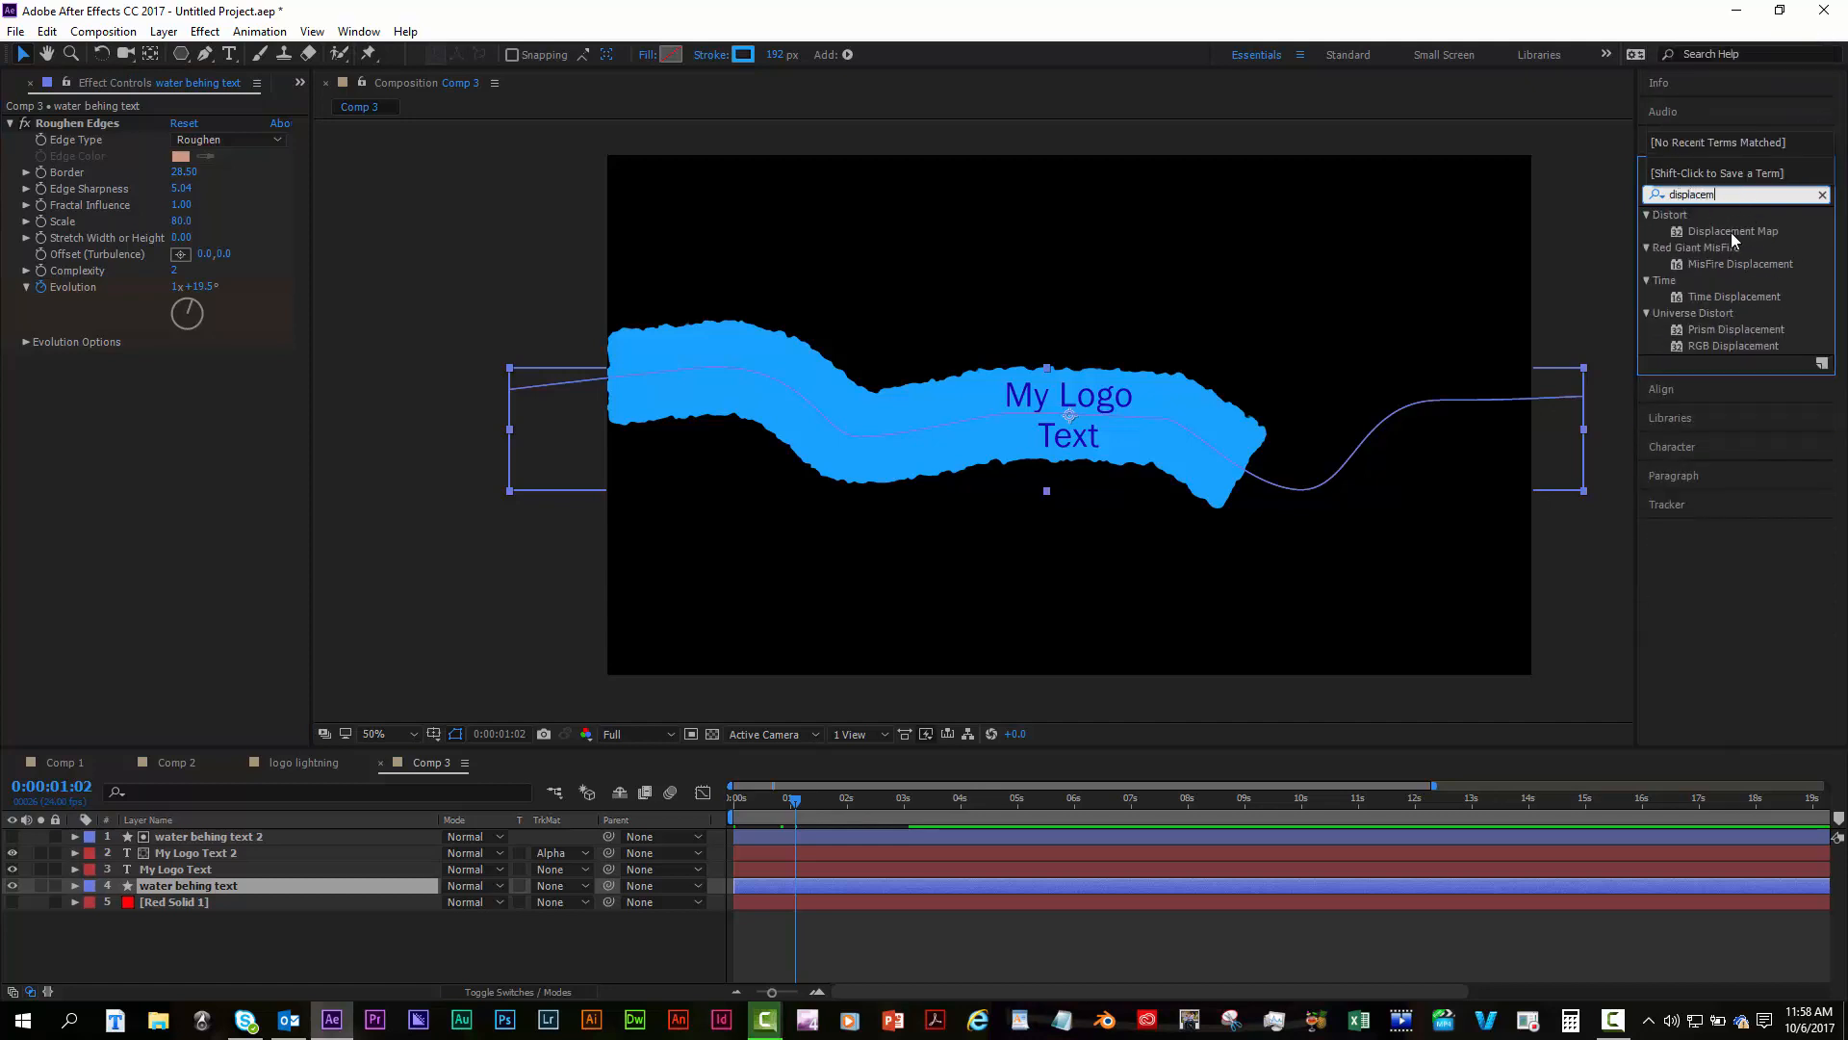
pyautogui.moveTo(1732, 239); pyautogui.dragTo(1197, 895)
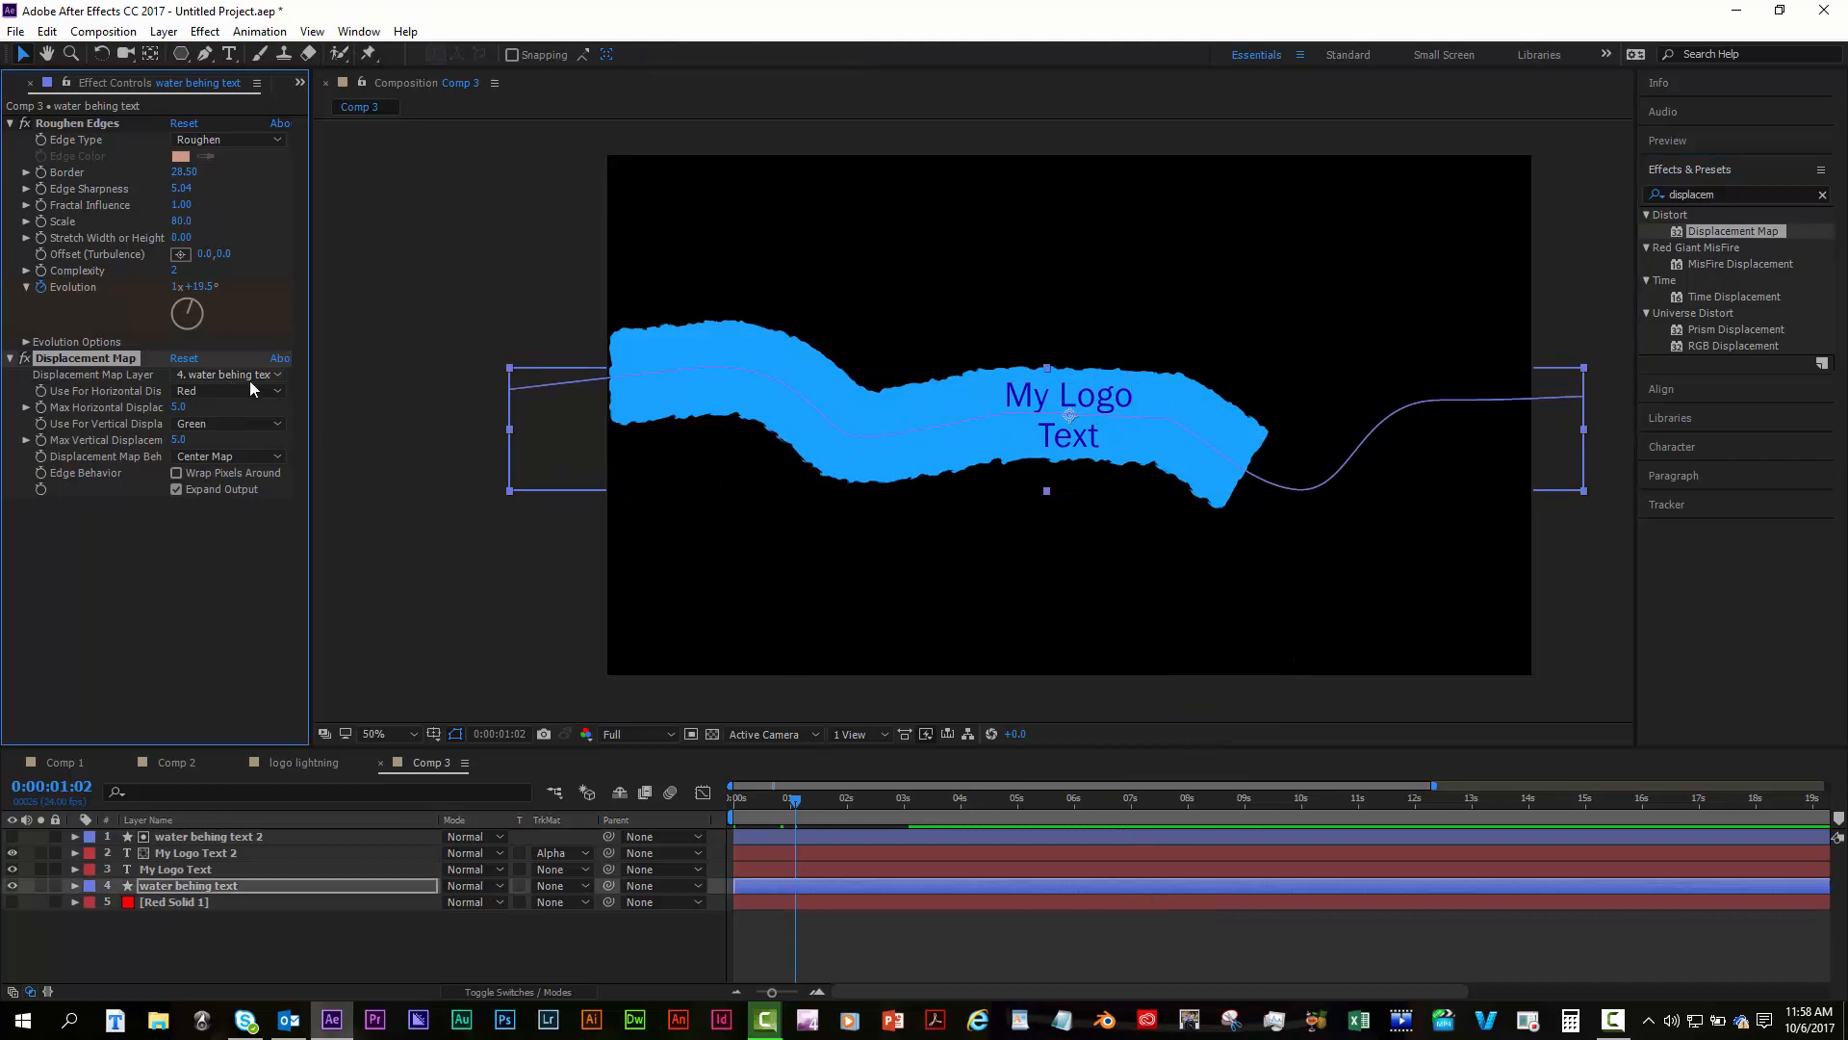
# Use Red Solid 1 as the displacement map layer, with Max Horizontal Displacement 23.0 and Max Vertical Displacement 9.0.
pyautogui.click(257, 377)
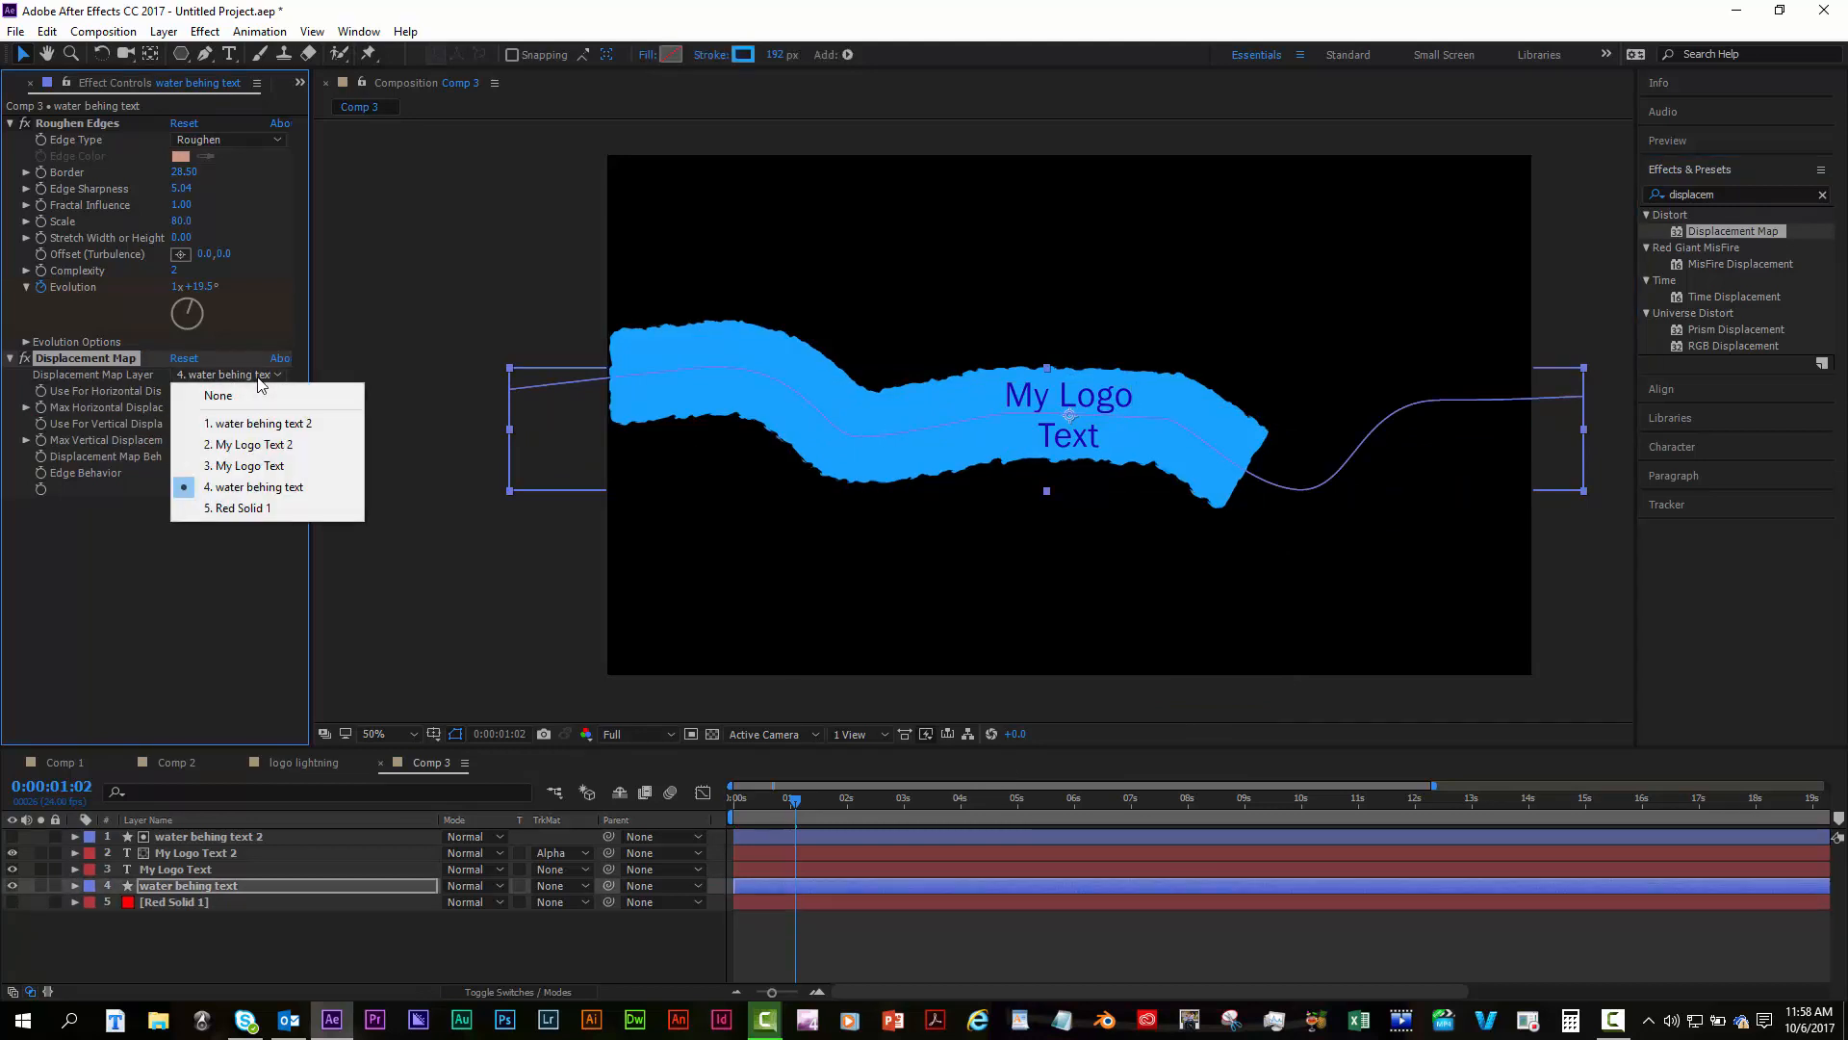
pyautogui.click(252, 510)
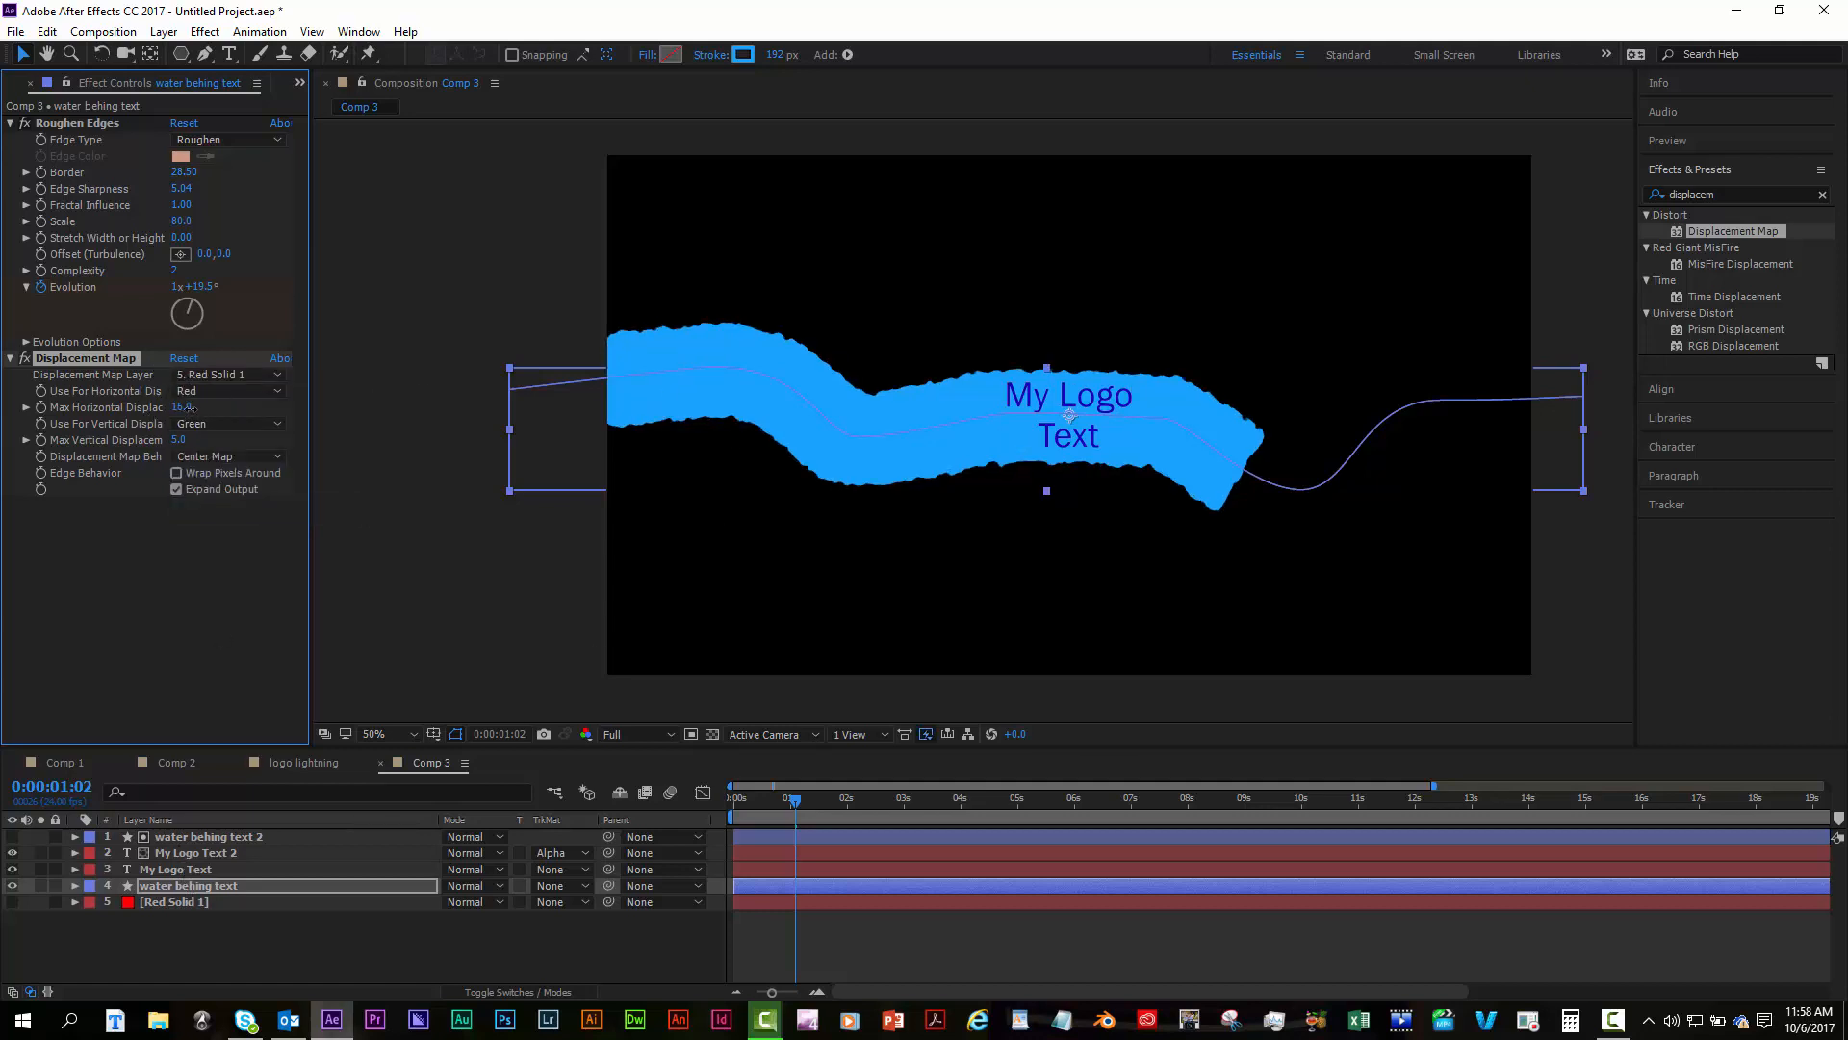
pyautogui.moveTo(183, 408); pyautogui.dragTo(178, 439)
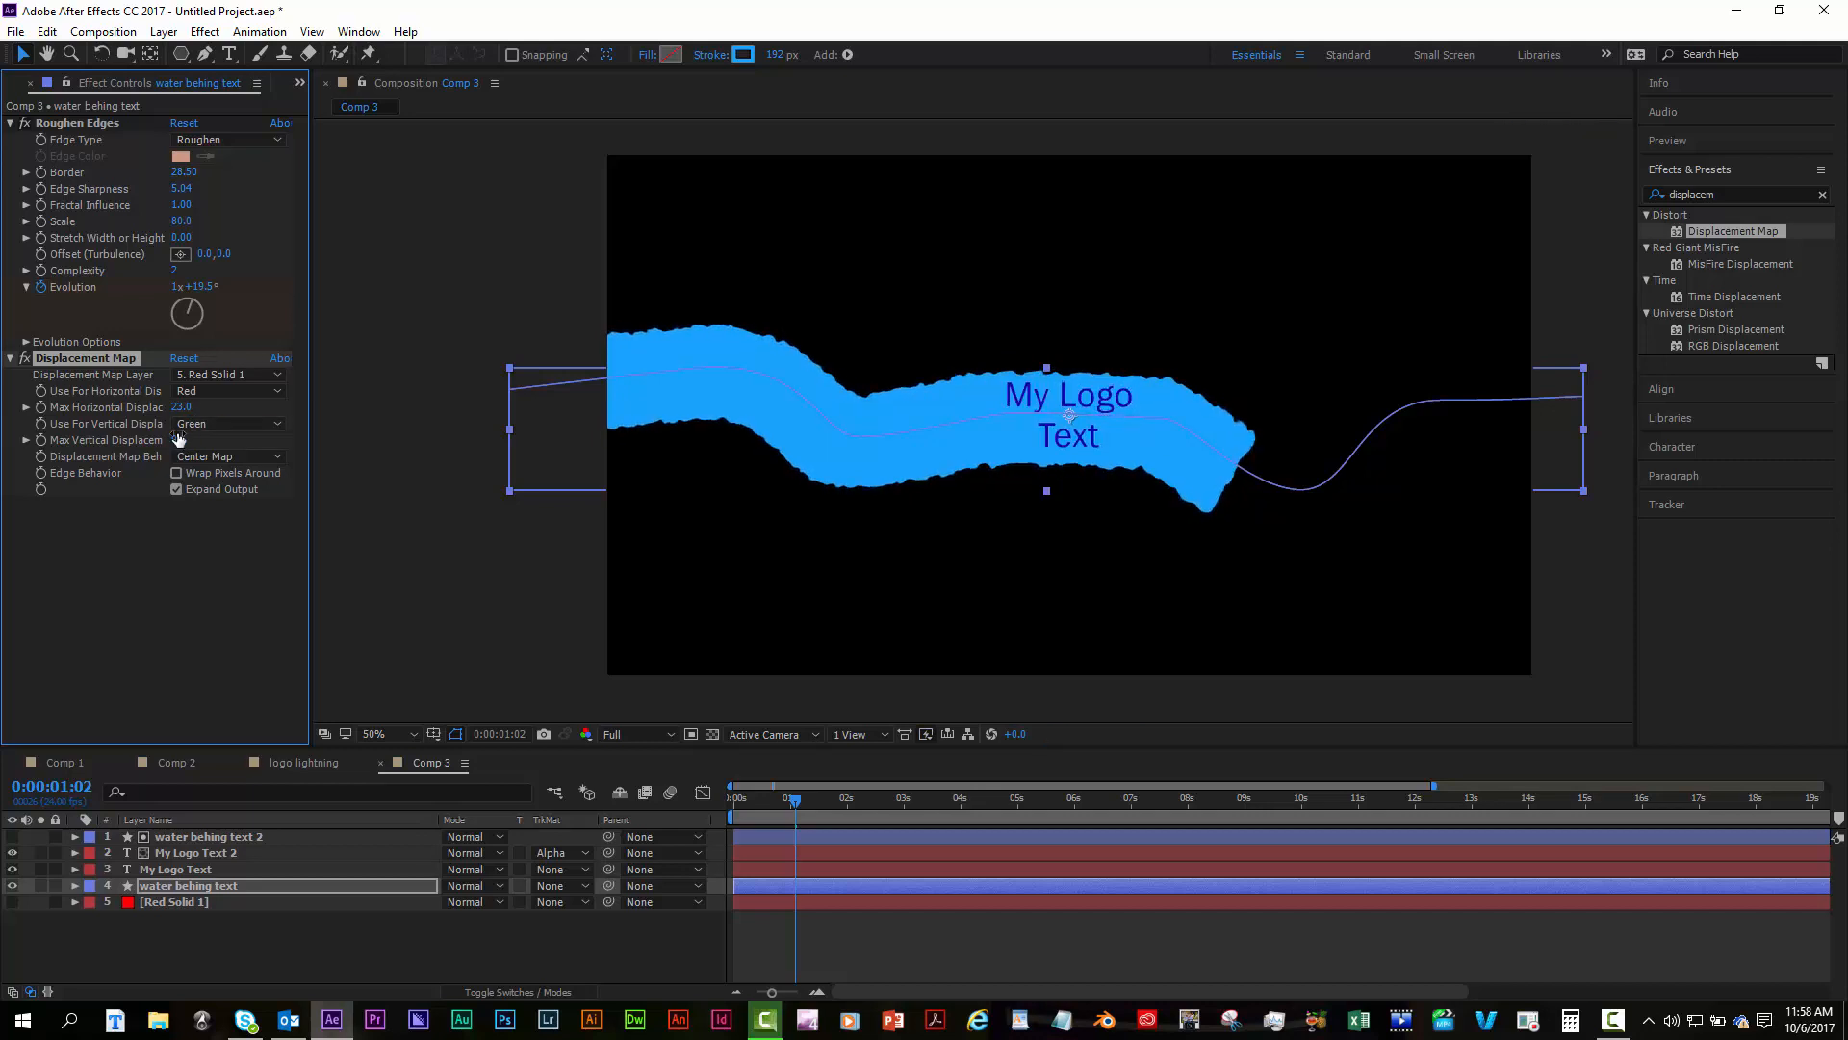
# Compare channels such as Blue and Luminance for the horizontal displacement, settle on Alpha, and preview the animation from the start.
pyautogui.click(204, 390)
pyautogui.click(224, 448)
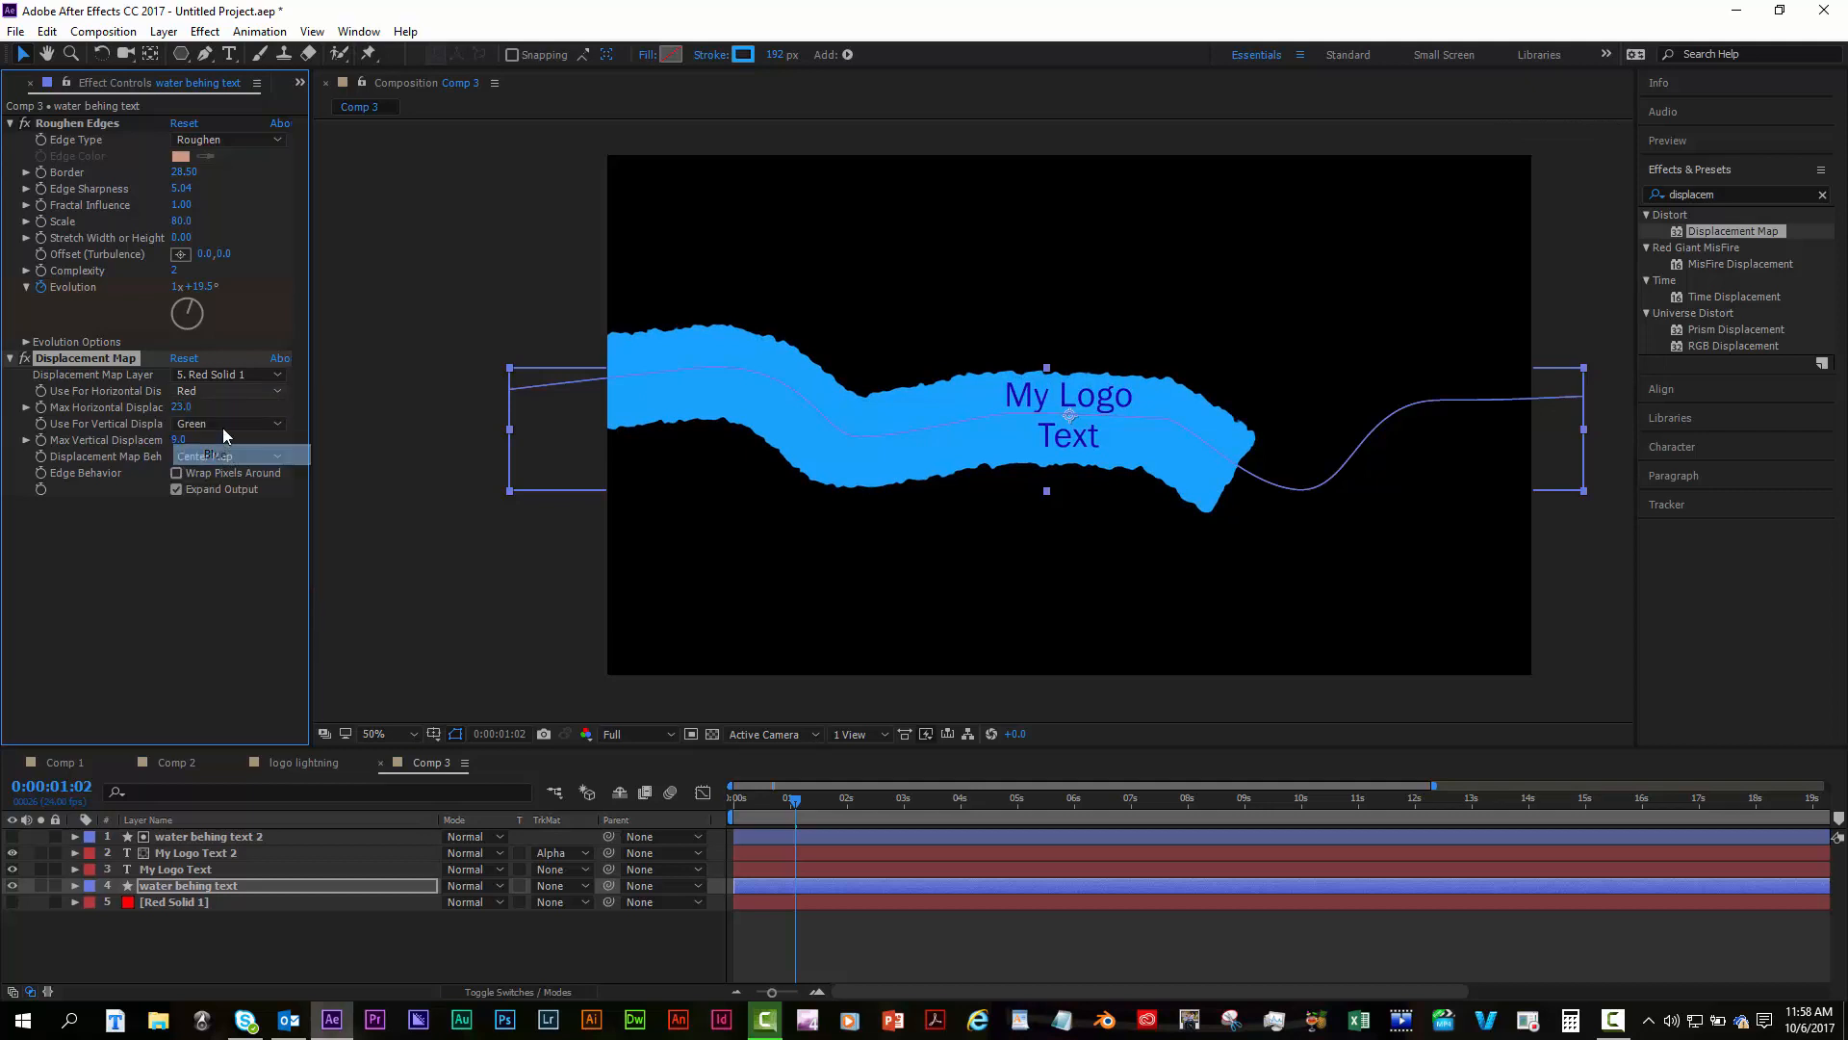
pyautogui.click(217, 390)
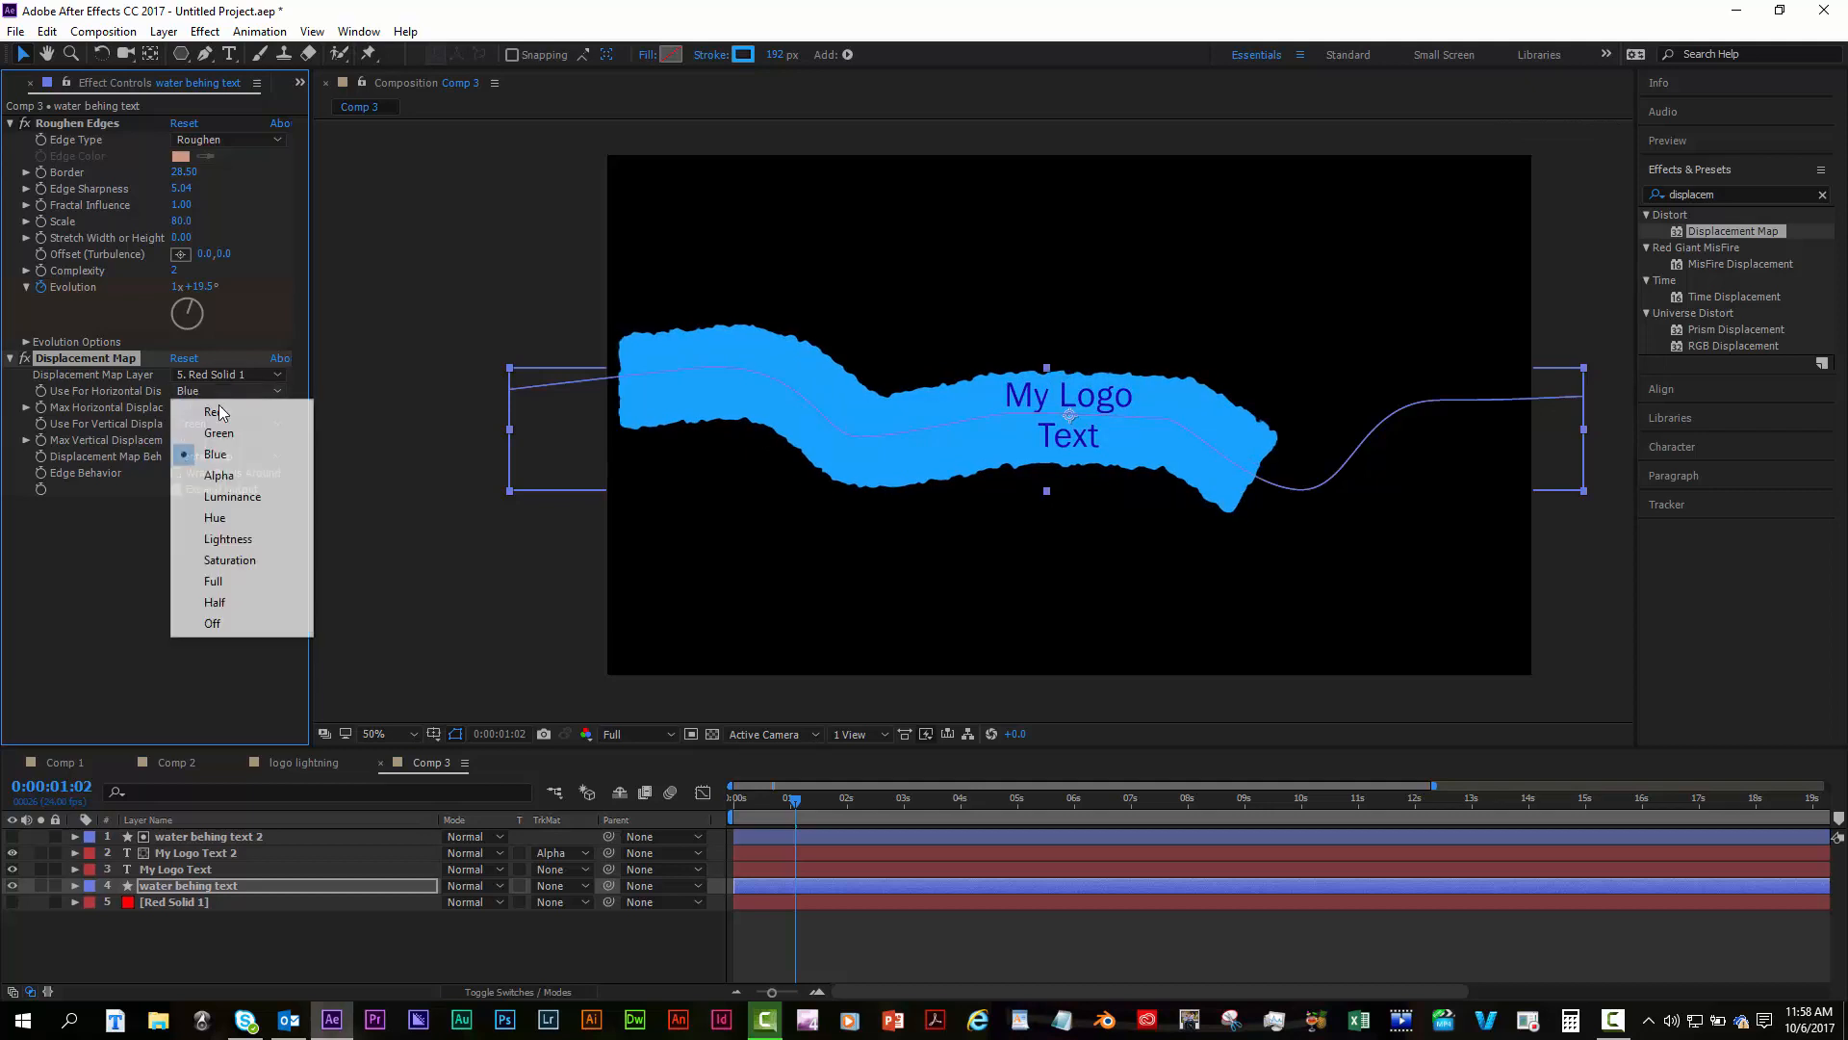
pyautogui.click(227, 483)
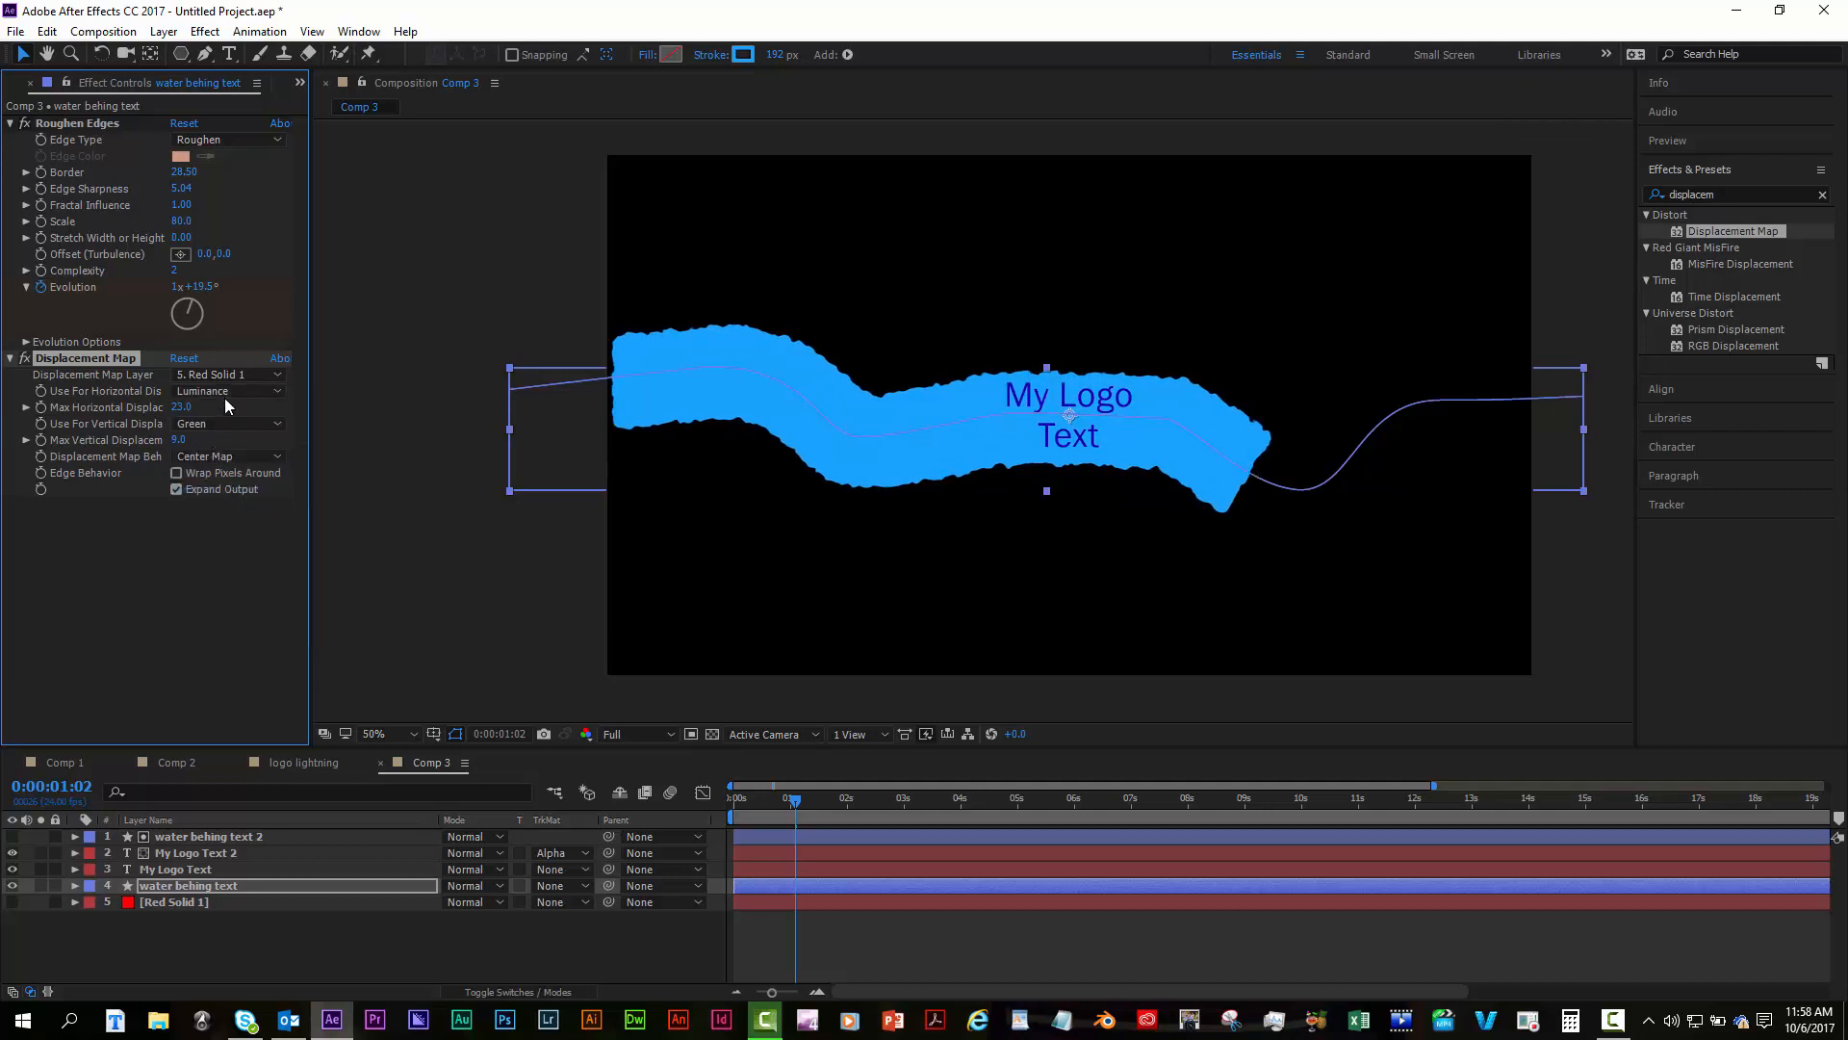
pyautogui.click(223, 391)
pyautogui.click(244, 512)
pyautogui.click(223, 395)
pyautogui.click(231, 470)
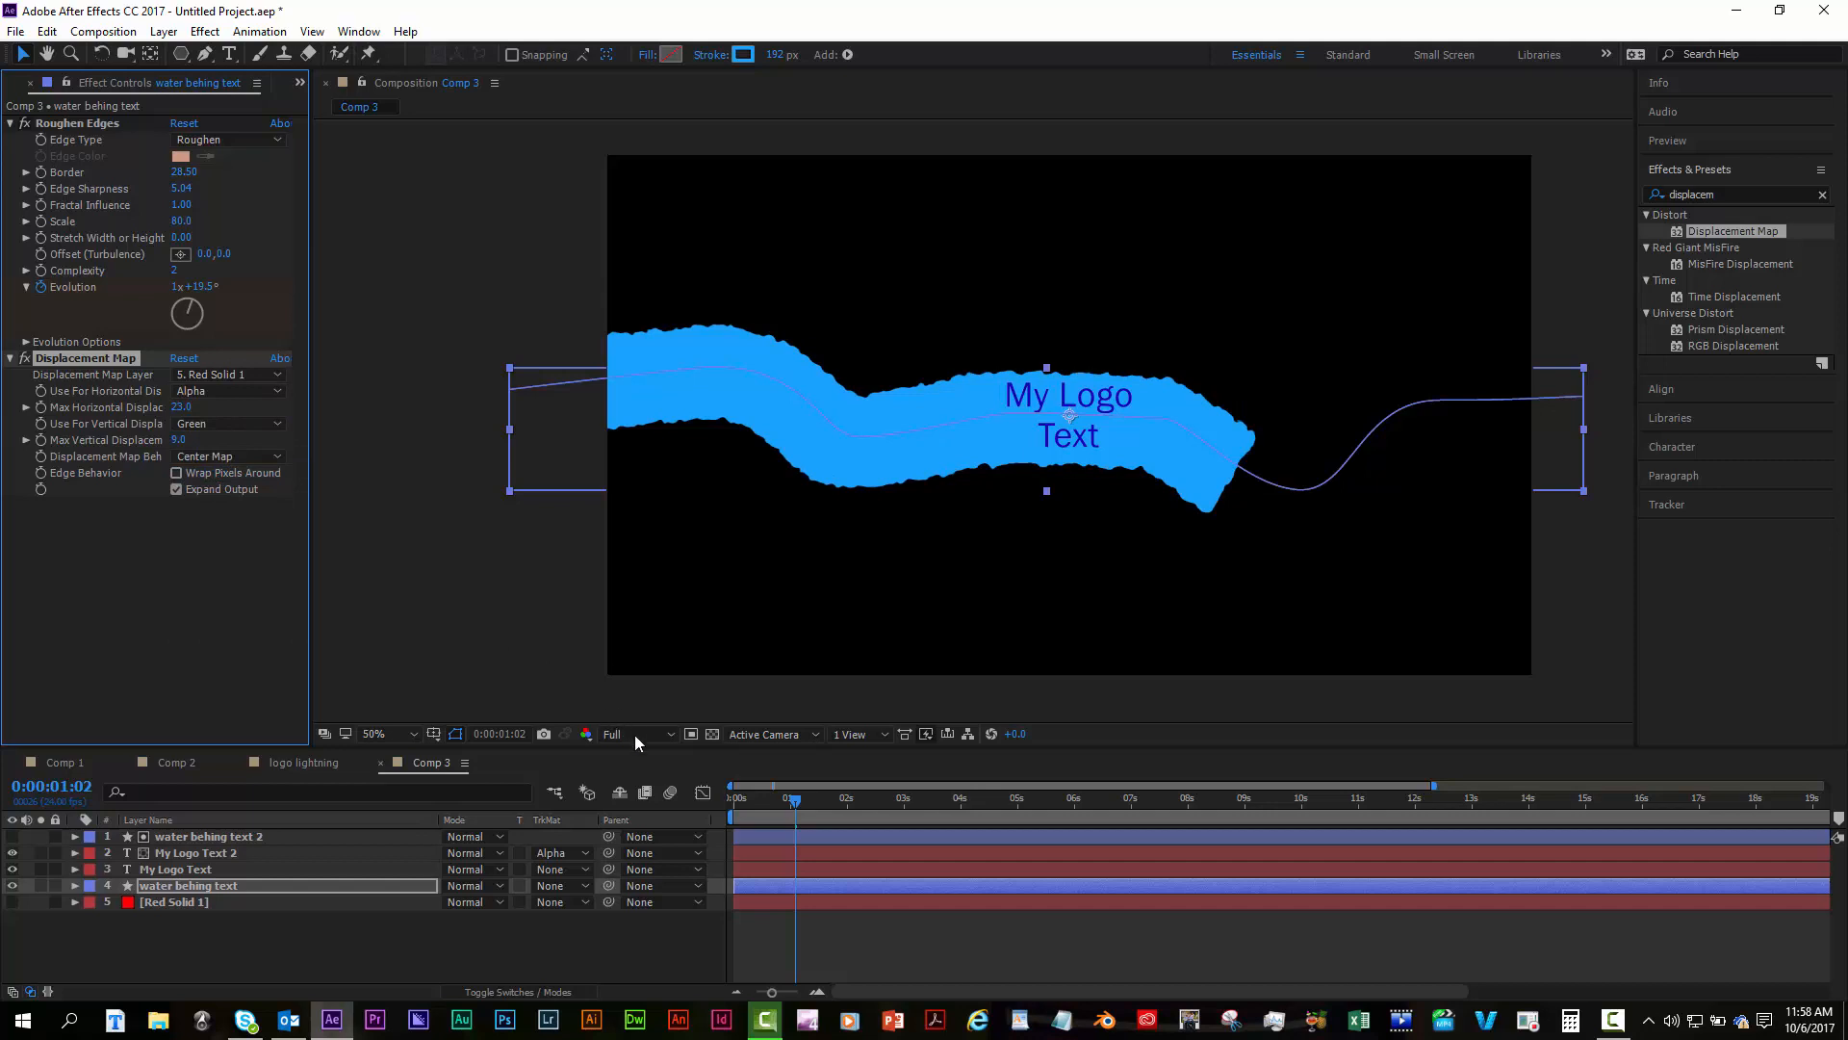
pyautogui.moveTo(780, 789); pyautogui.dragTo(731, 799)
pyautogui.press('space')
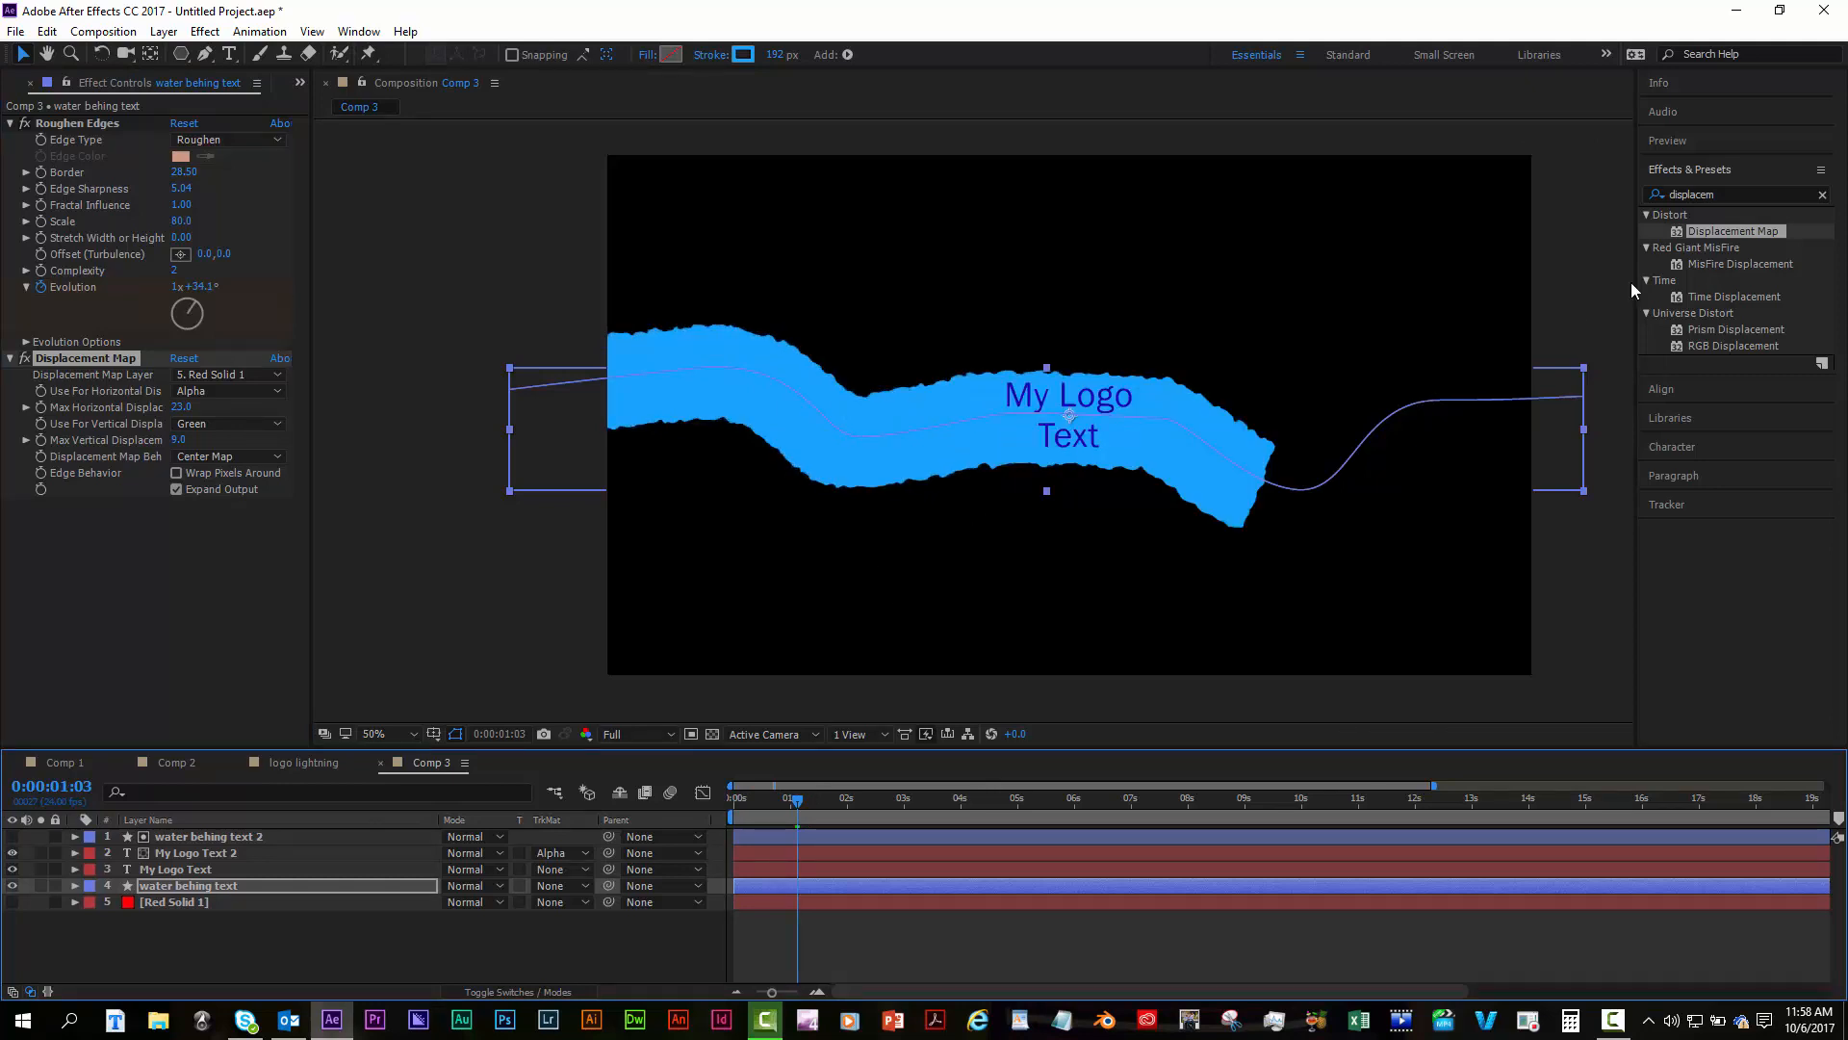
# Find the Turbulent Displace effect and add it to the "water behing text" layer.
pyautogui.click(1725, 191)
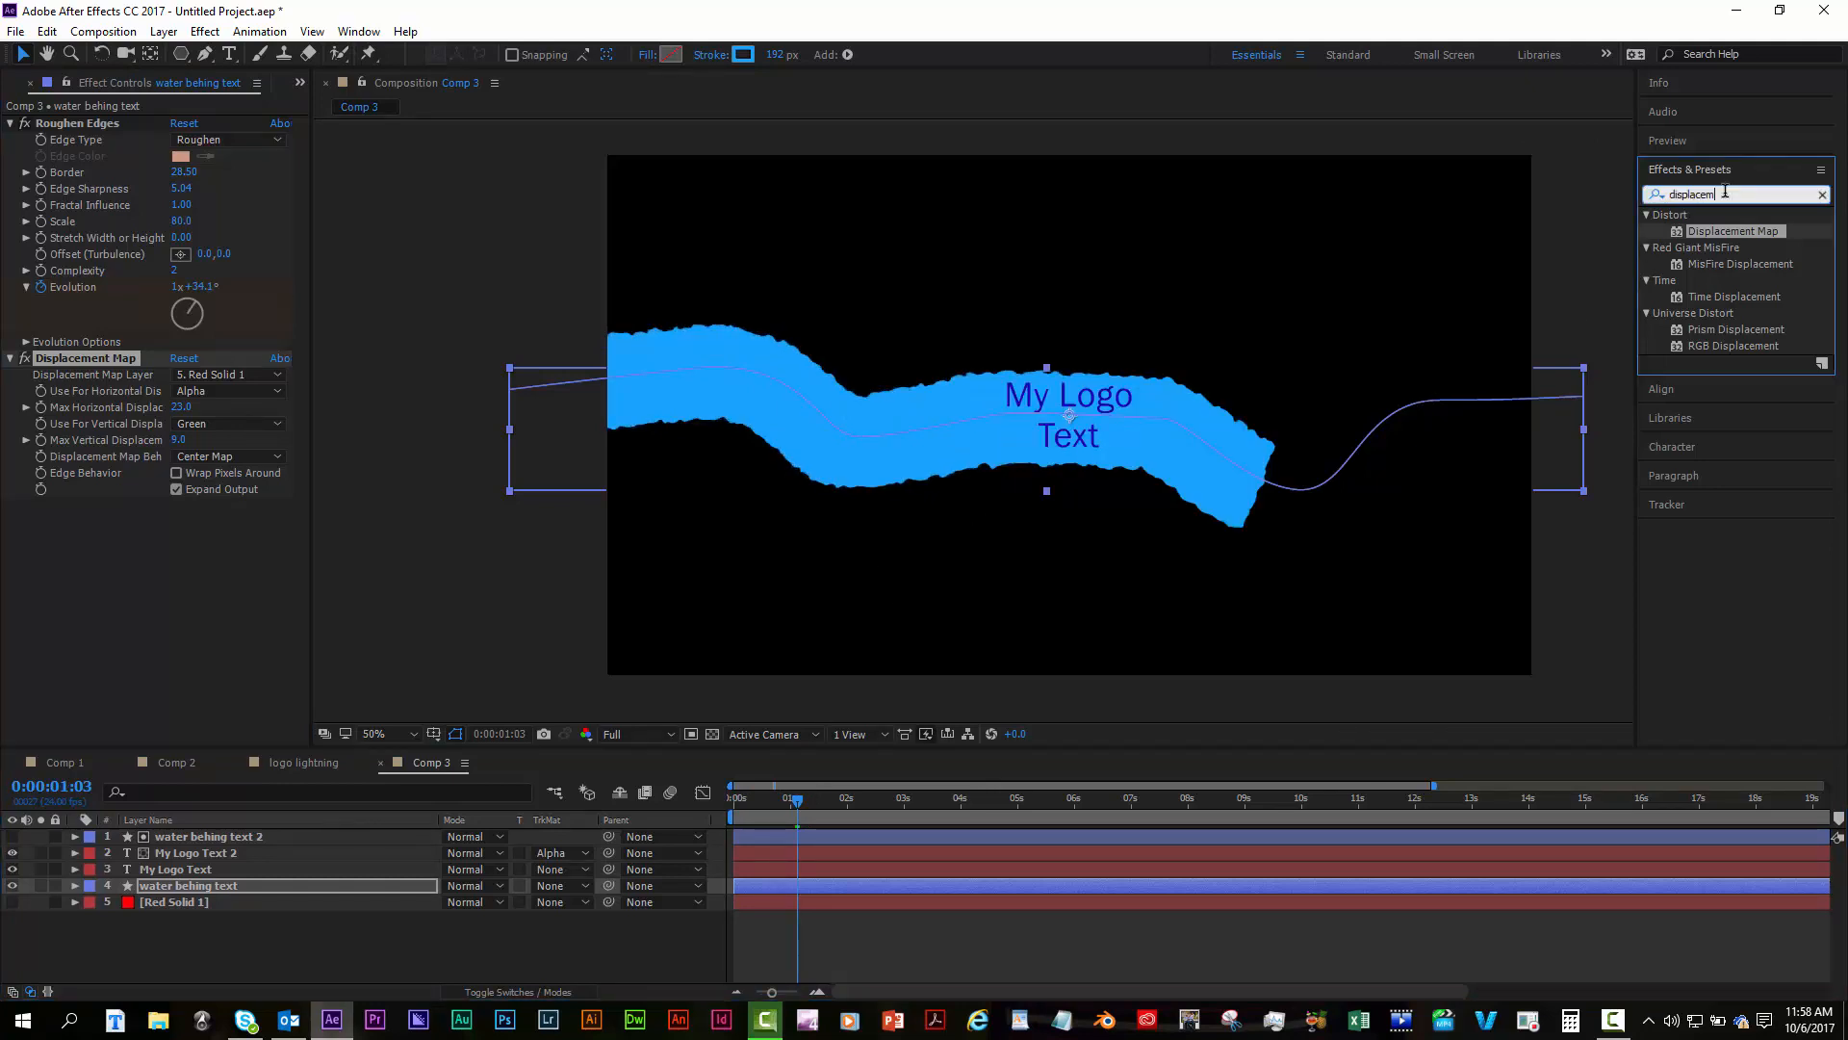
pyautogui.write('turb')
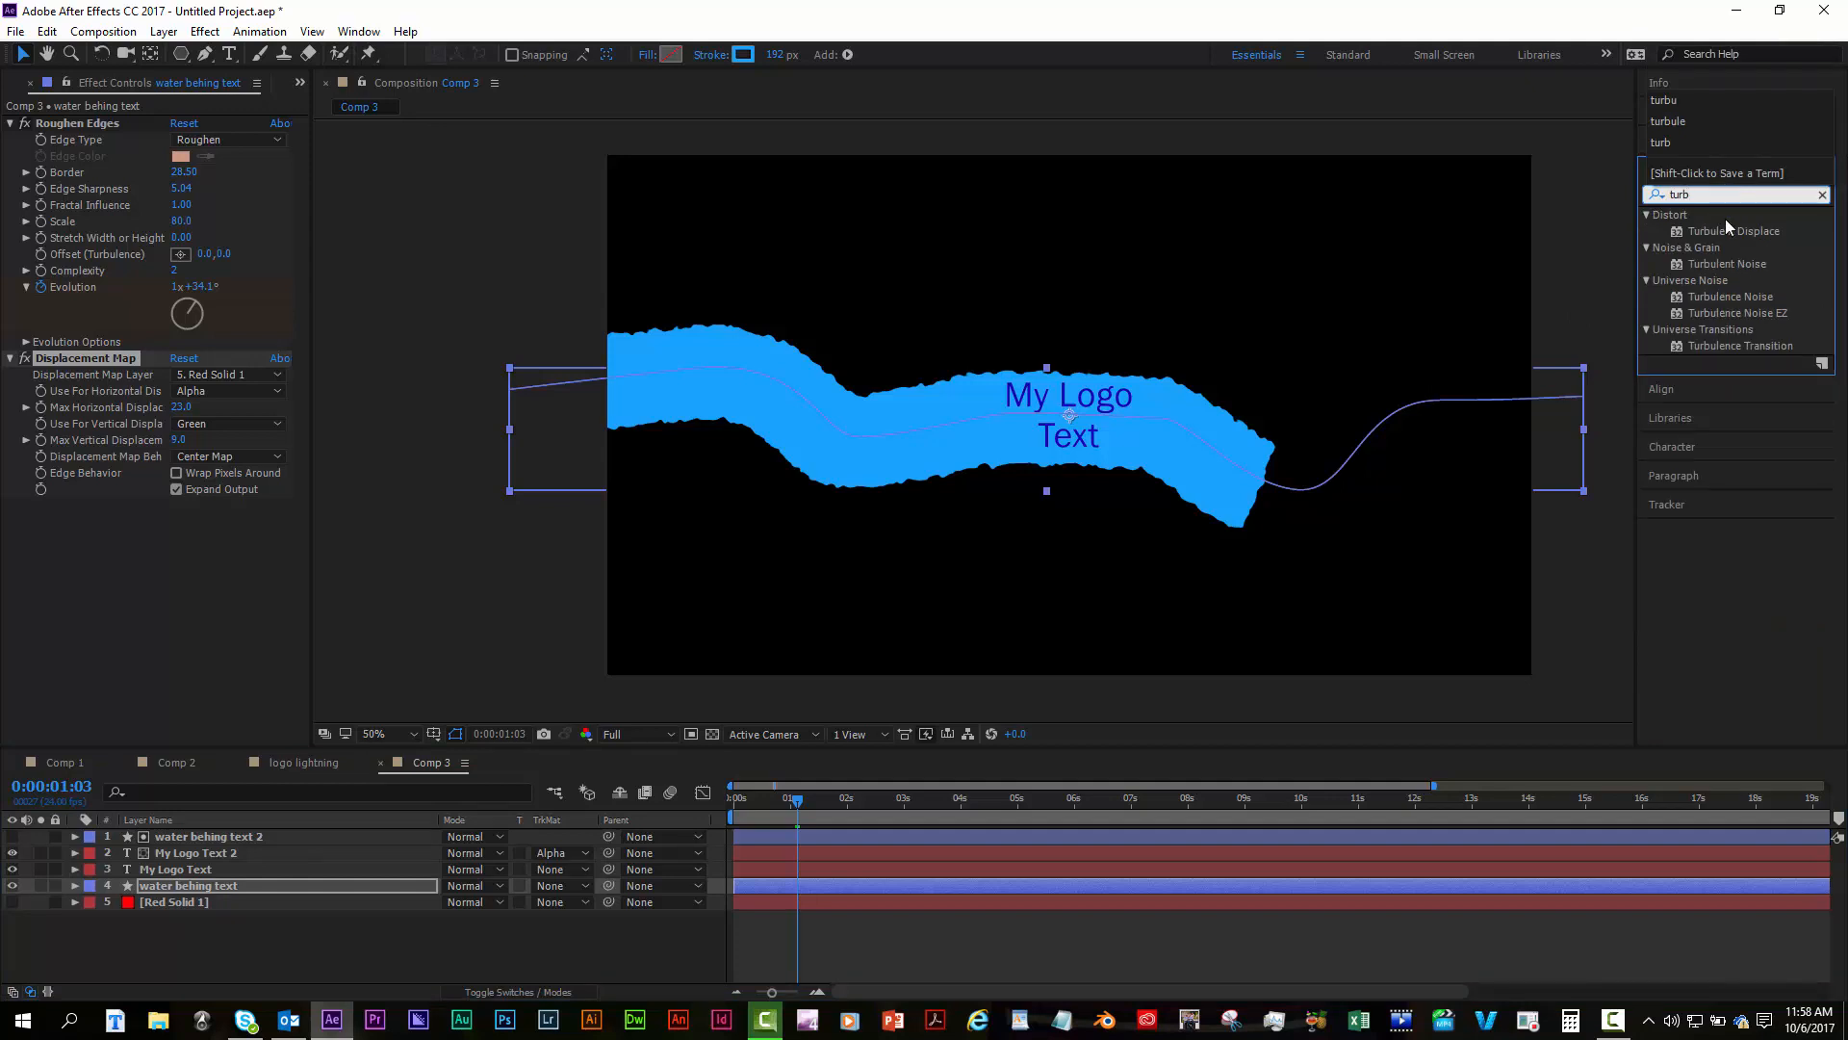
pyautogui.moveTo(1728, 227); pyautogui.dragTo(1326, 880)
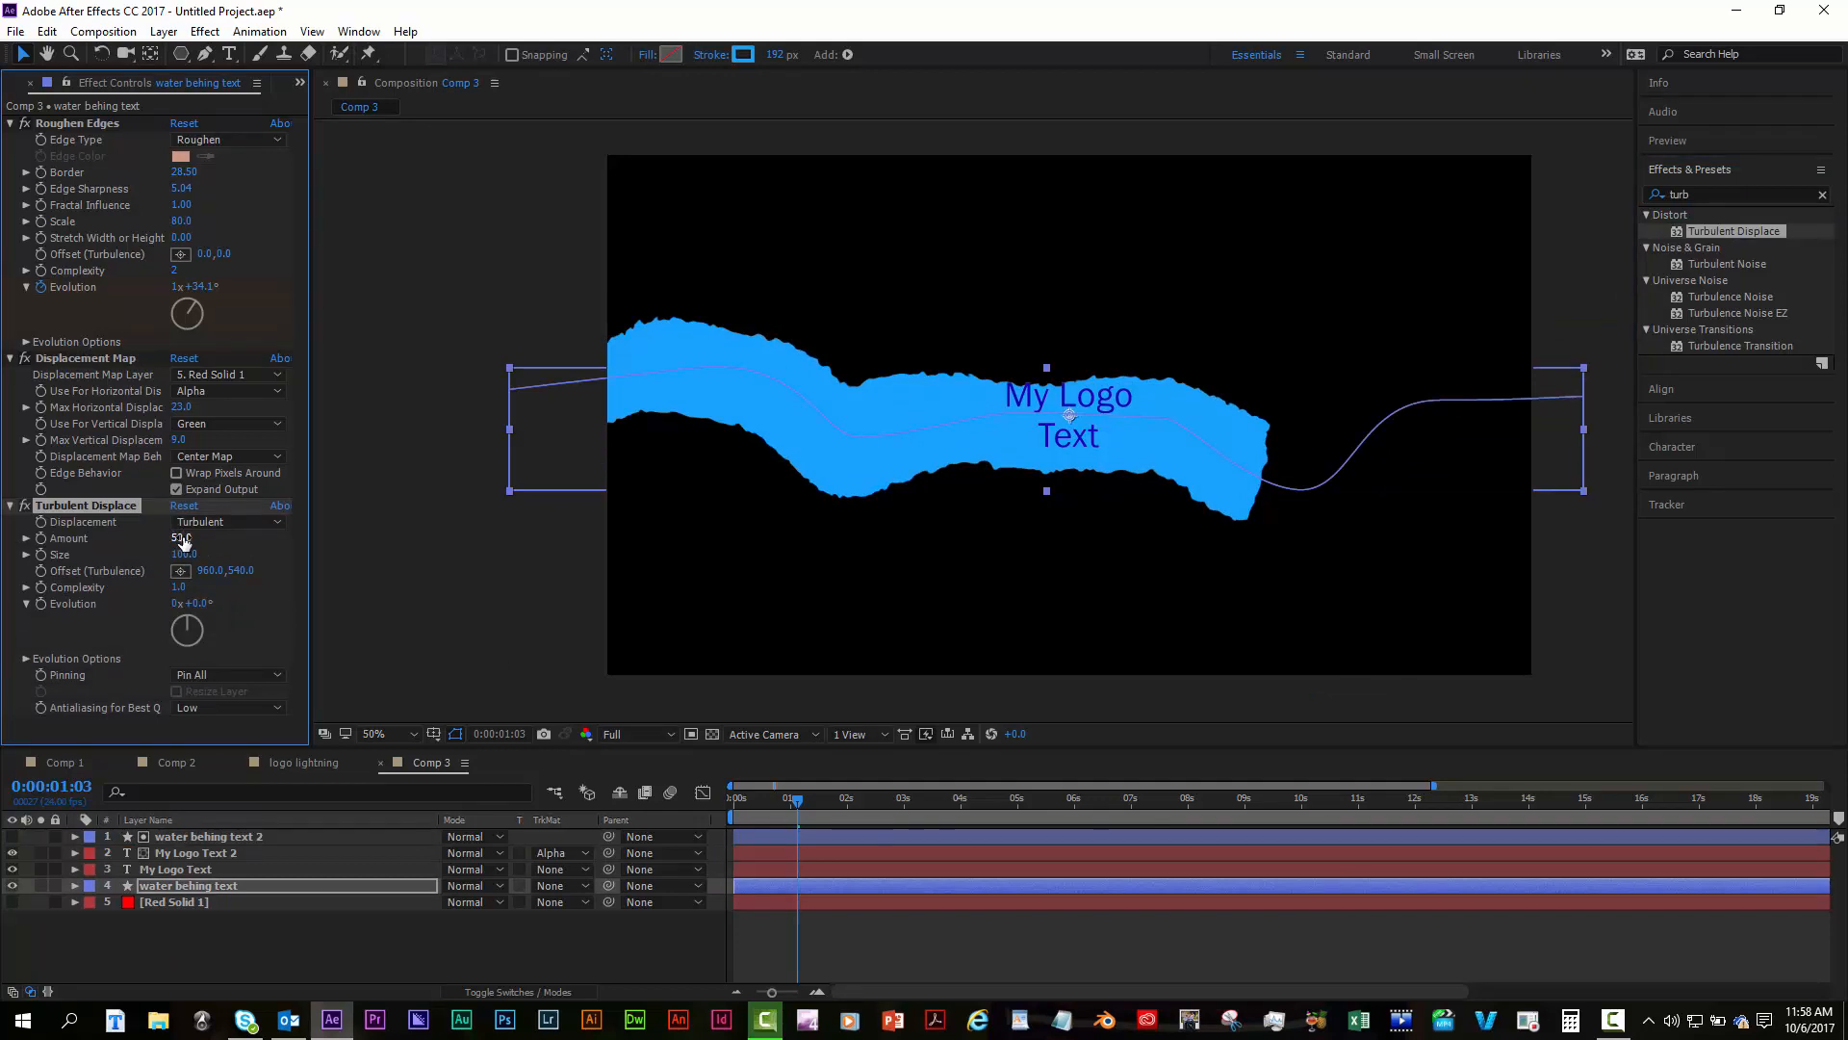
# Set Turbulent Displace to the Turbulent Smoother displacement type, with Amount 36.0 and Size 80.0.
pyautogui.moveTo(199, 537)
pyautogui.mouseDown()
pyautogui.moveTo(121, 547)
pyautogui.moveTo(235, 555)
pyautogui.moveTo(148, 546)
pyautogui.moveTo(169, 553)
pyautogui.mouseUp()
pyautogui.click(225, 528)
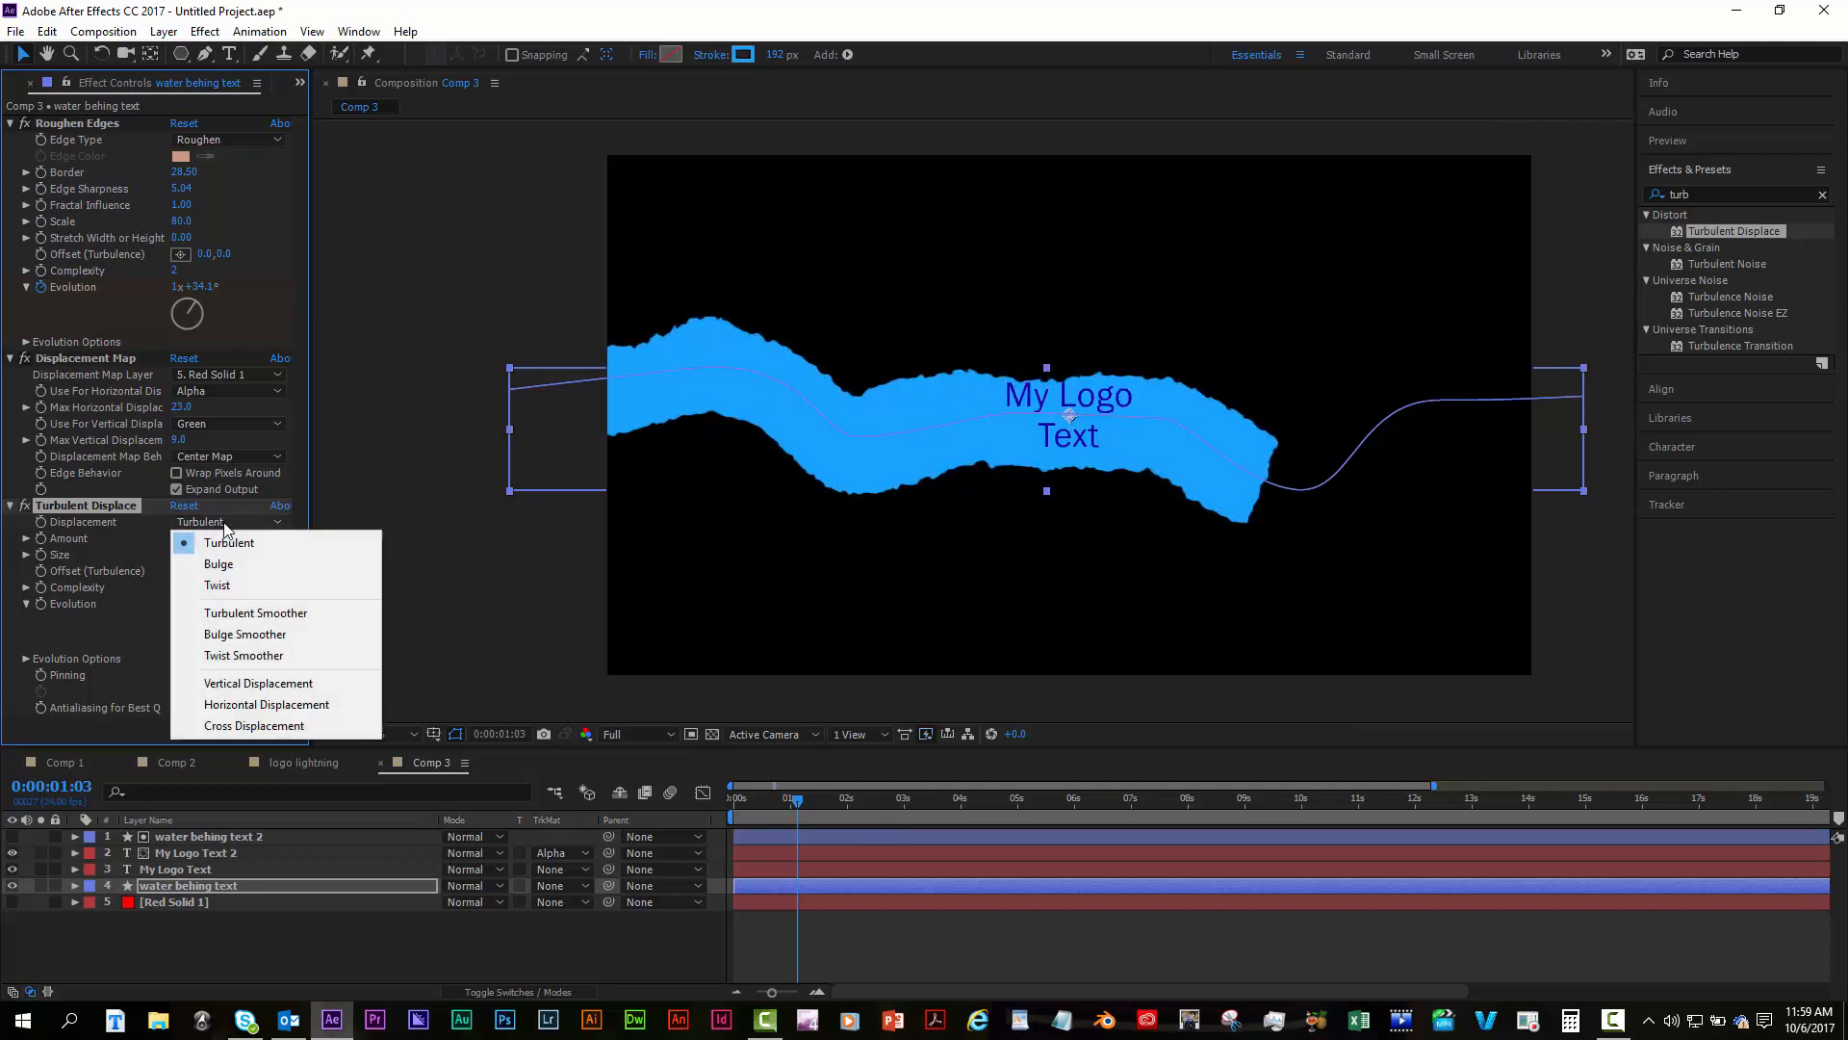
pyautogui.click(225, 612)
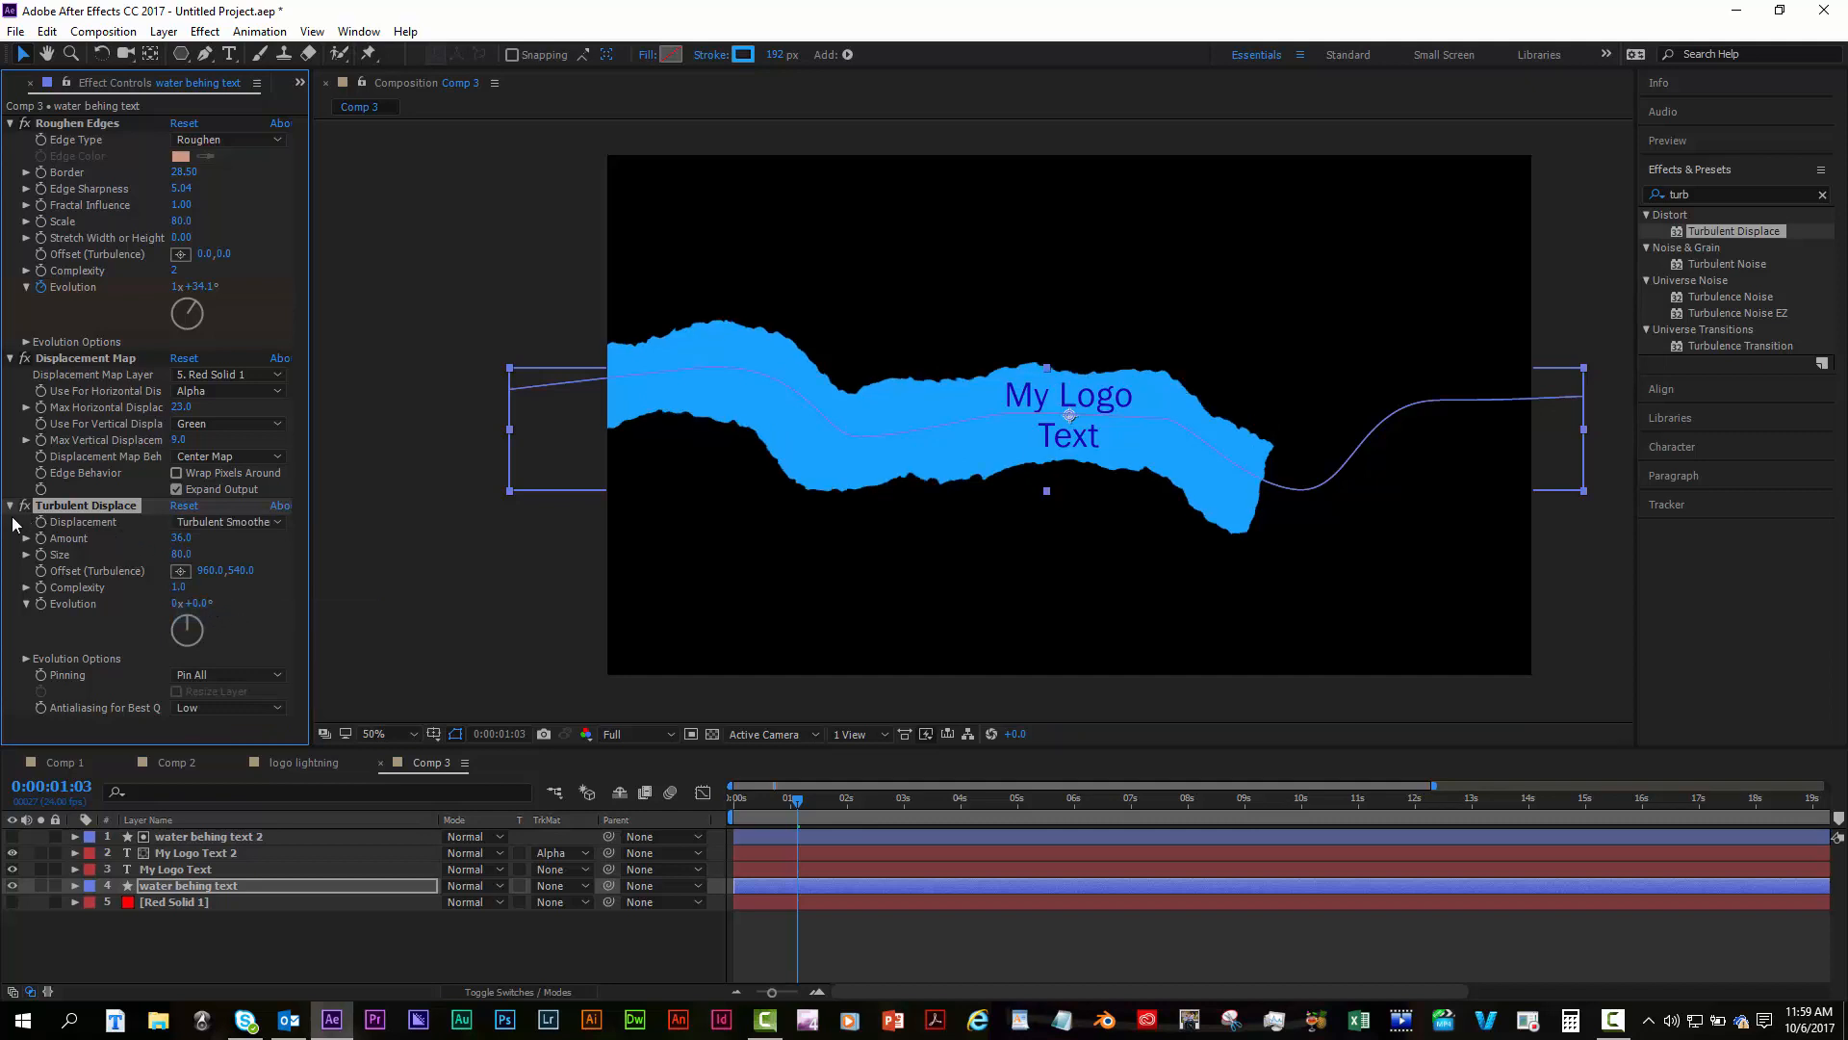
# Animate the Turbulent Displace Evolution from 0:00:00:00 to 3 revolutions at 0:00:05:22, and scrub the opening second to check it.
pyautogui.click(737, 800)
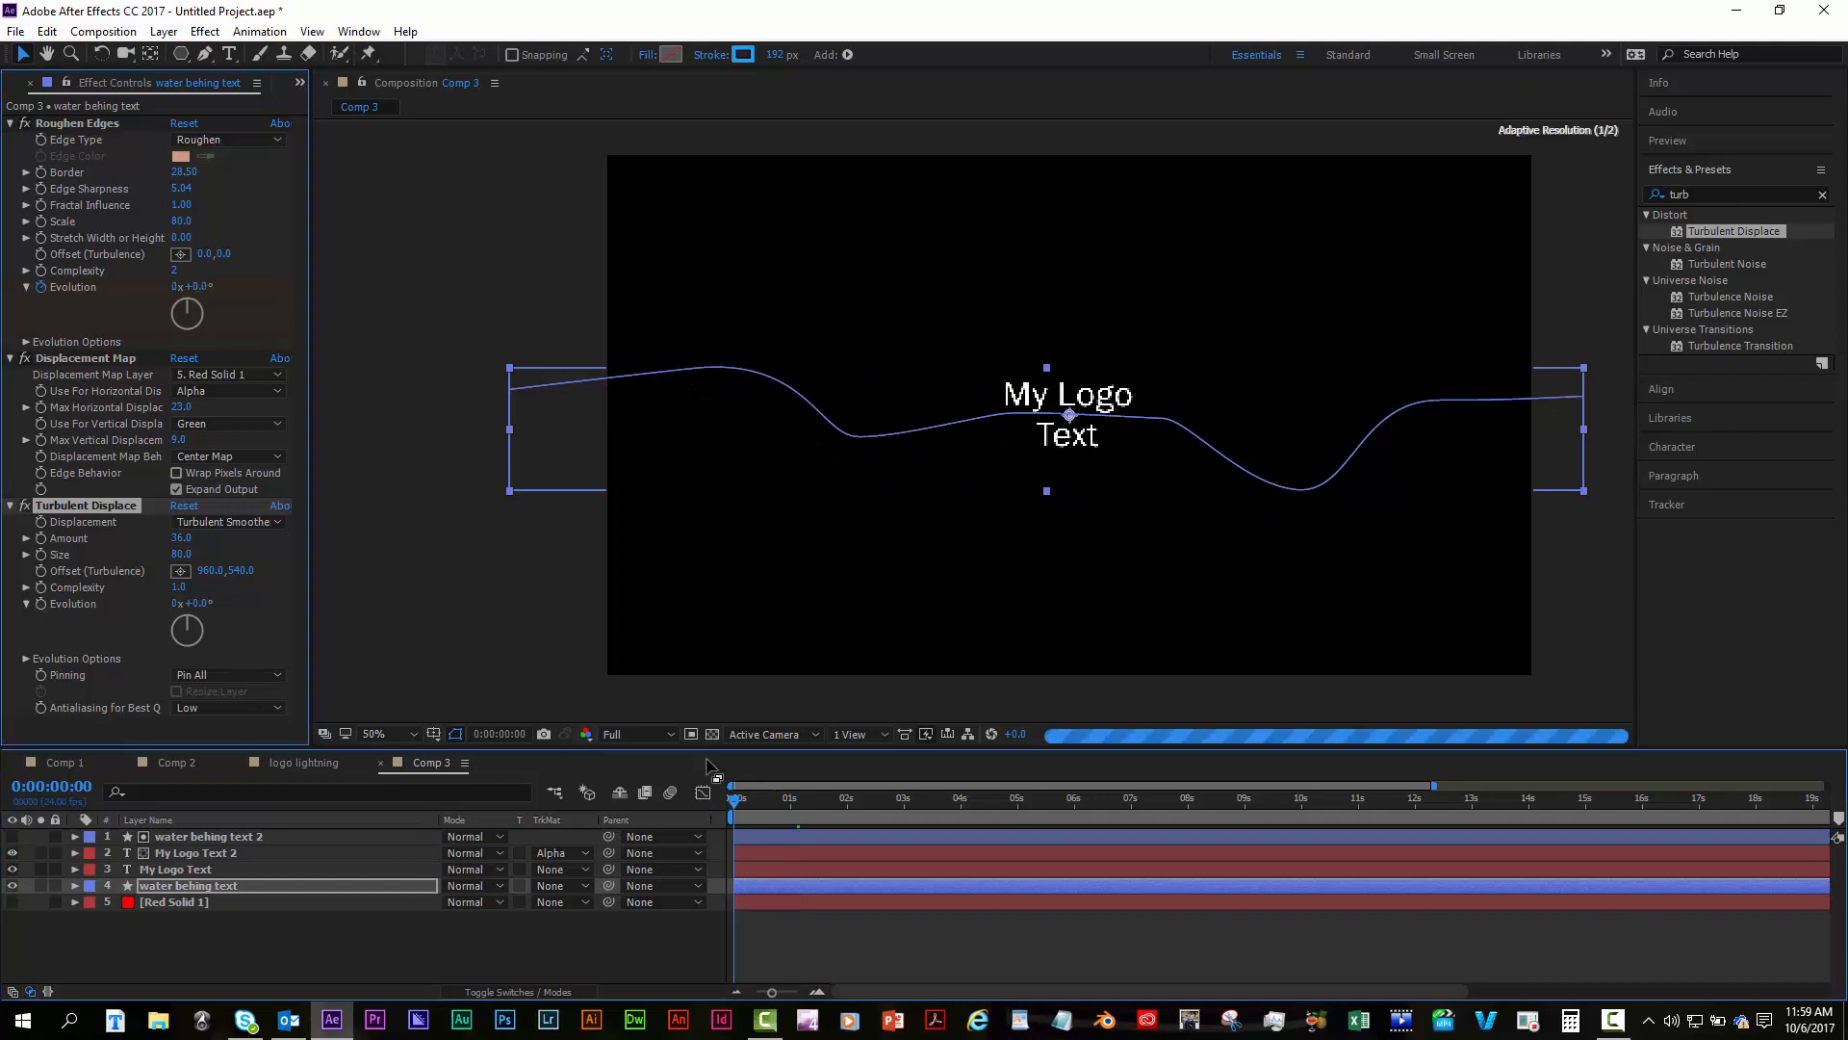
pyautogui.click(41, 604)
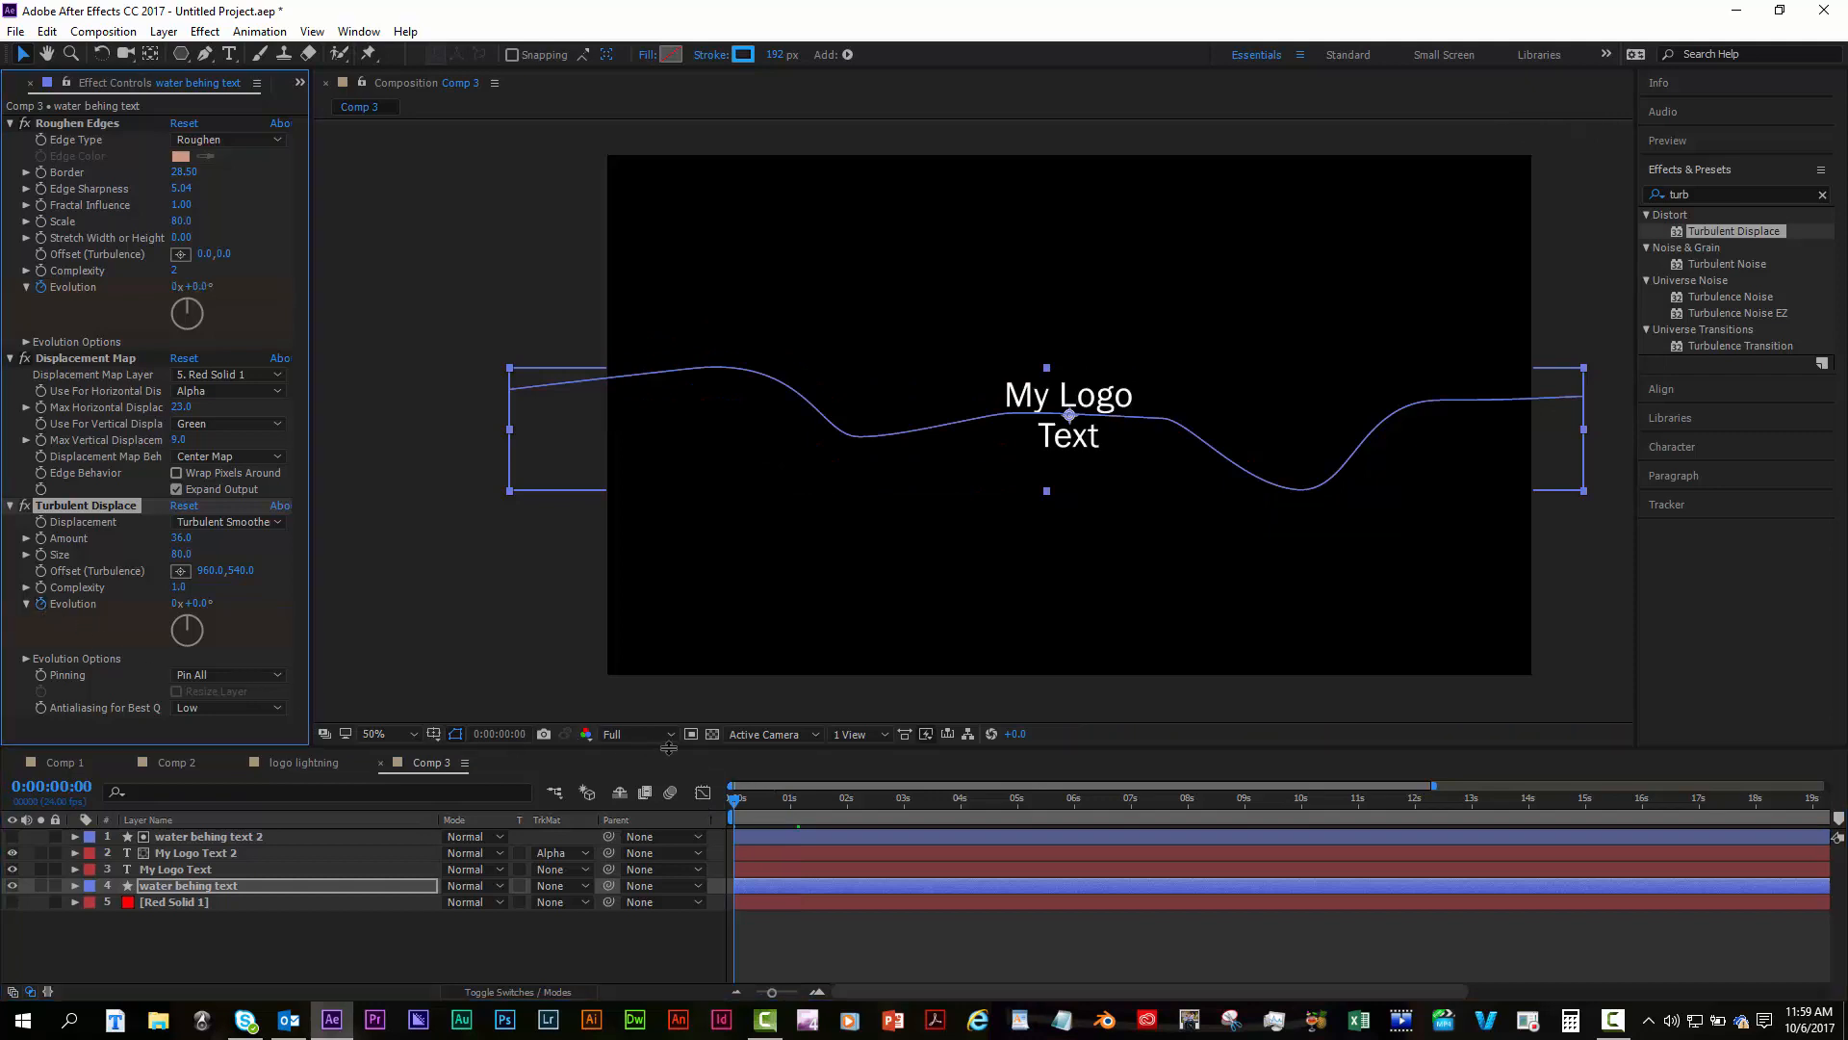
pyautogui.moveTo(845, 810); pyautogui.dragTo(1068, 801)
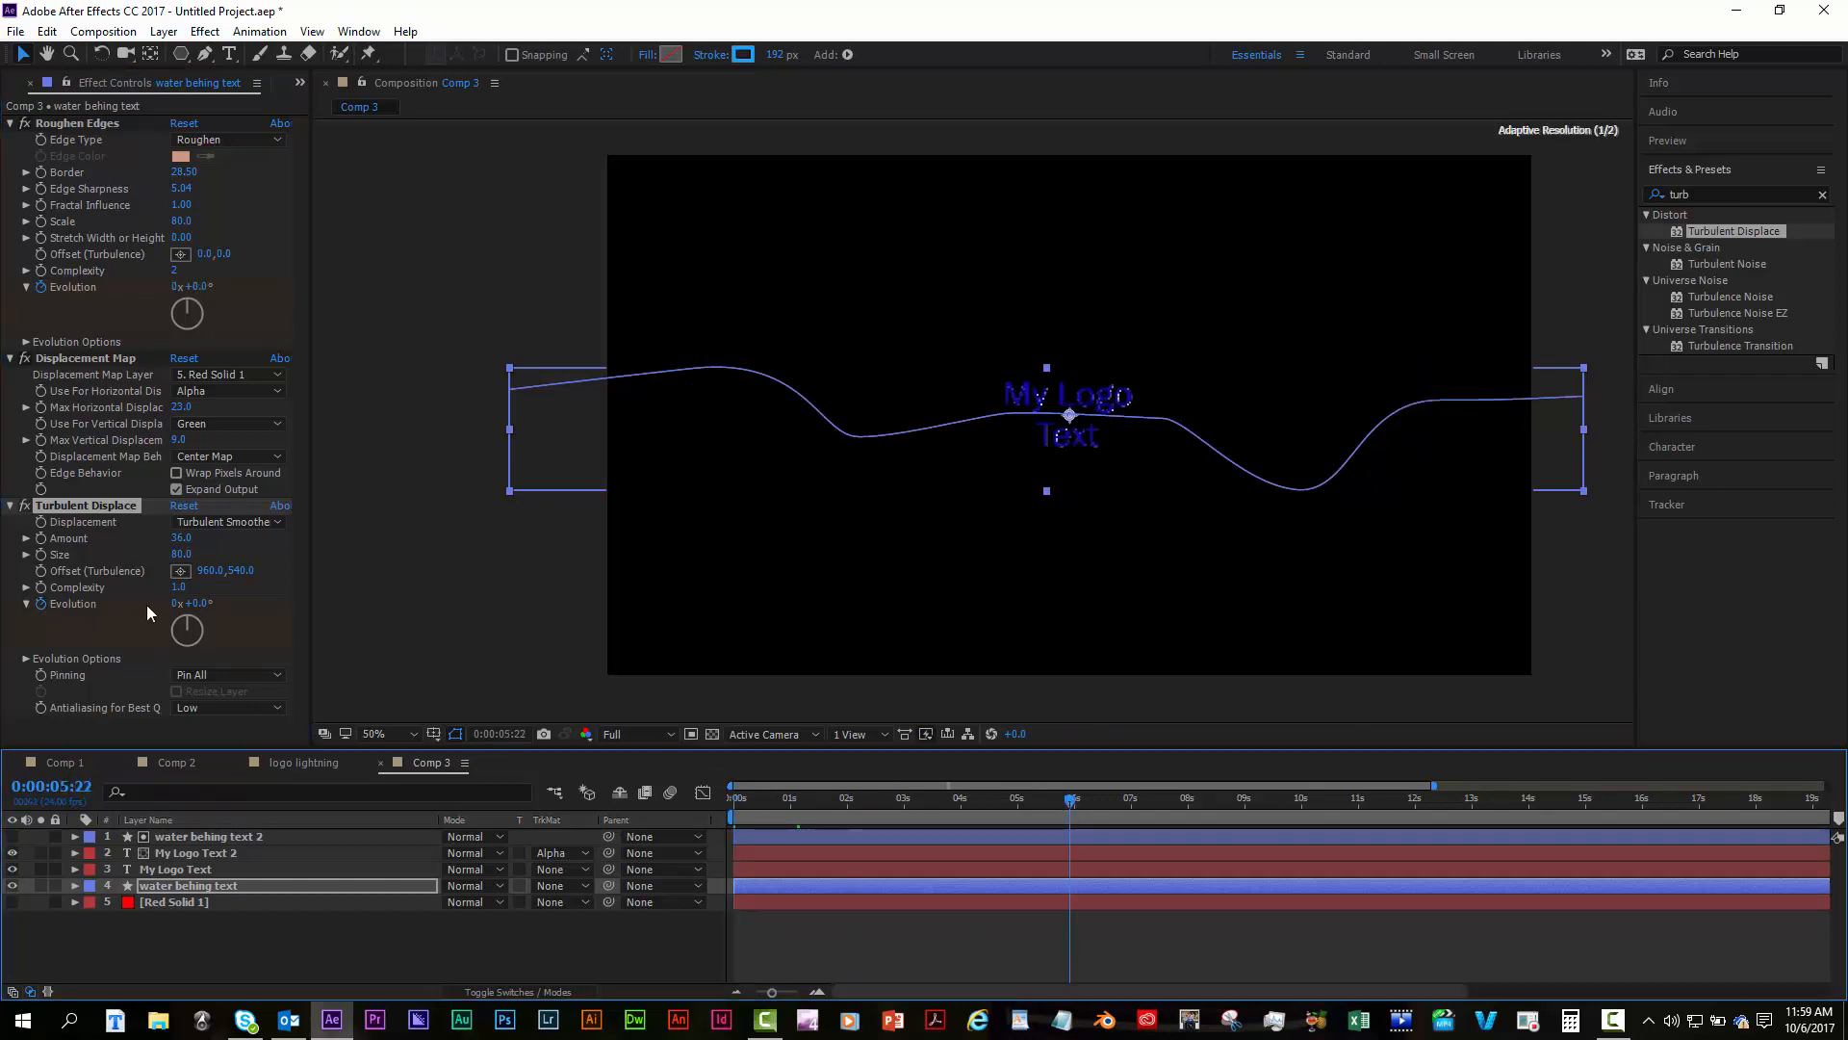
pyautogui.click(178, 603)
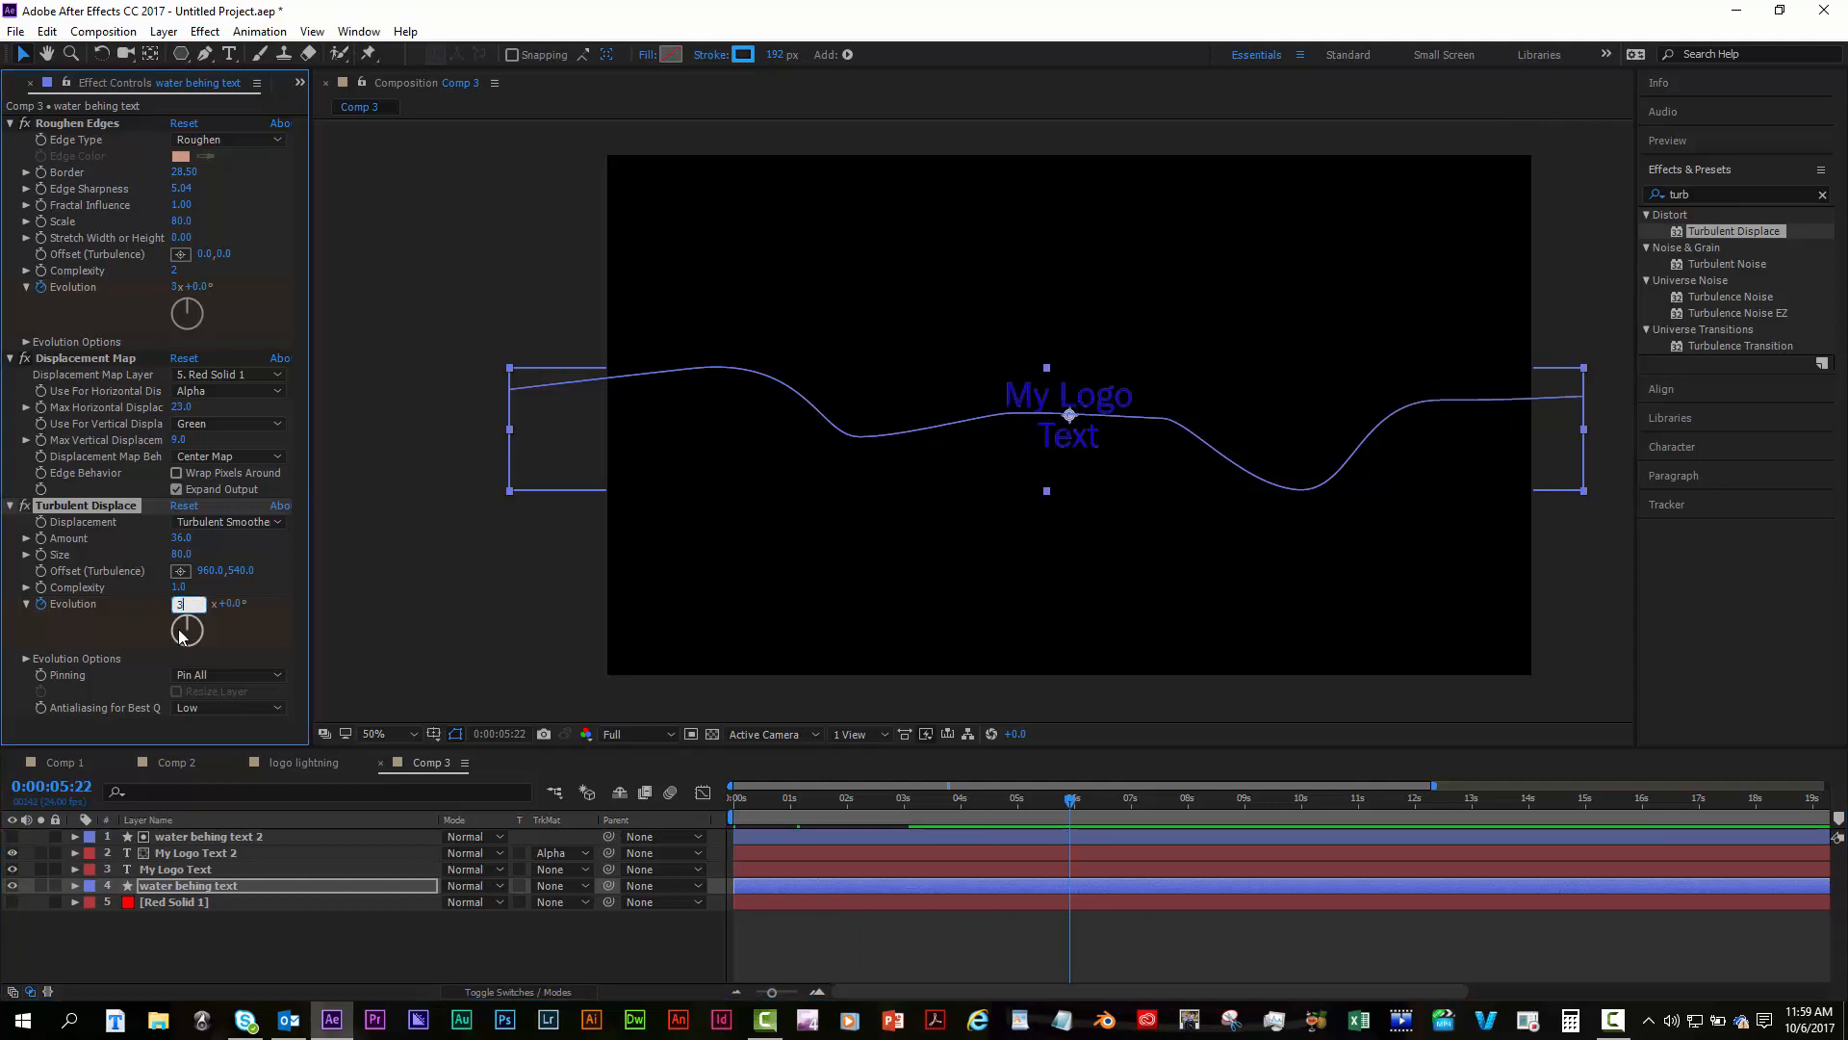
pyautogui.write('3')
pyautogui.press('Return')
pyautogui.click(724, 799)
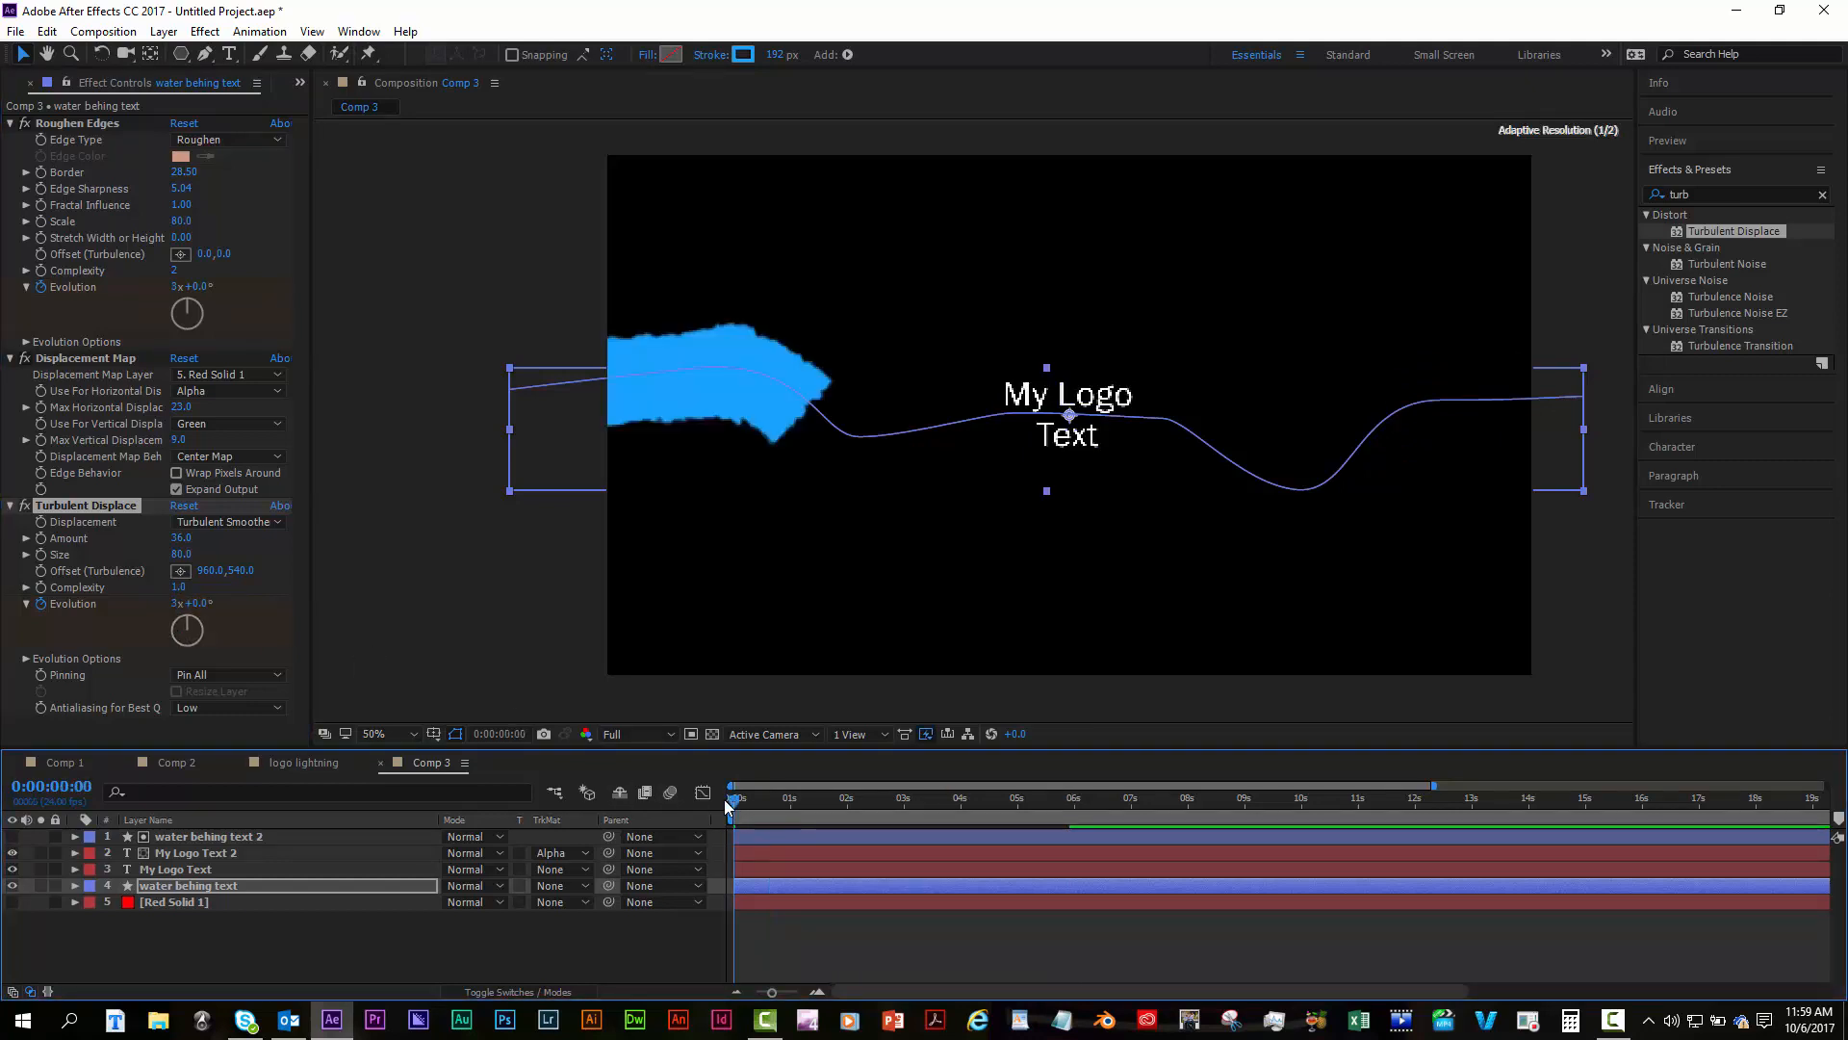
pyautogui.moveTo(724, 799); pyautogui.dragTo(787, 816)
pyautogui.click(175, 943)
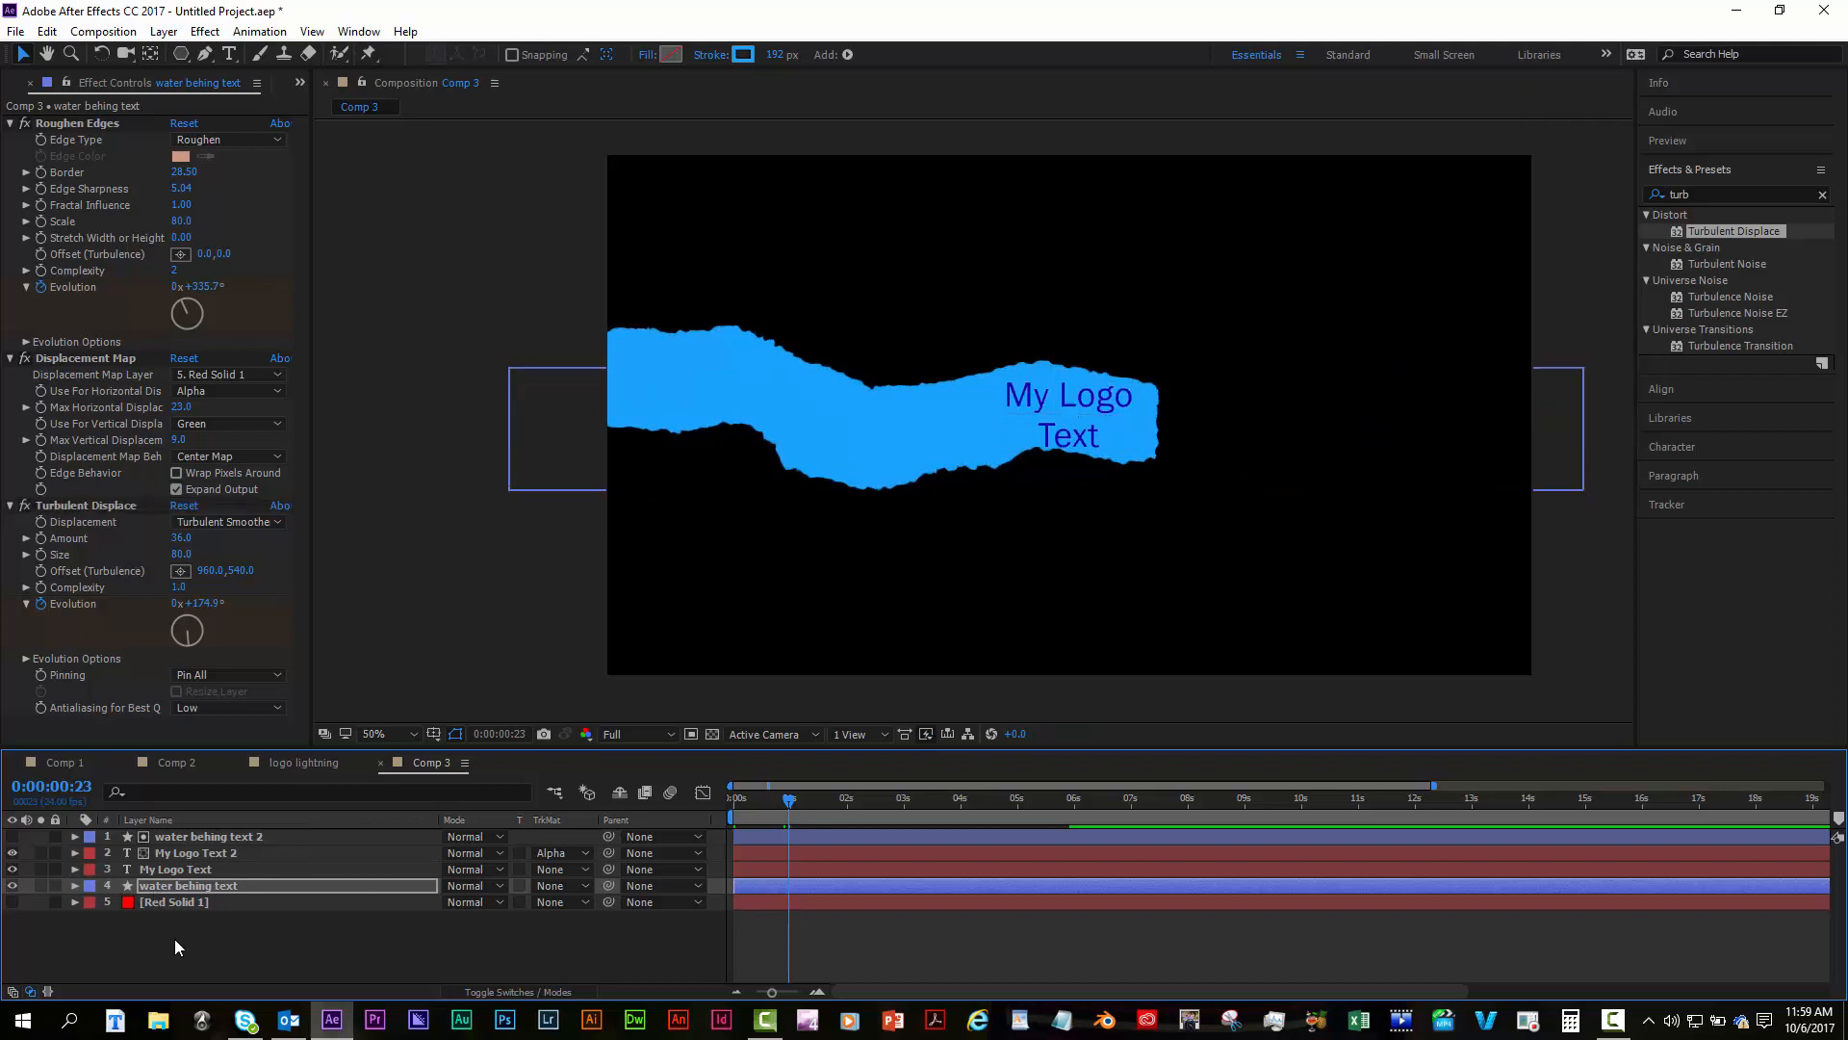
# Duplicate the "water behing text" layer and give the copy a lighter blue stroke color.
pyautogui.click(170, 886)
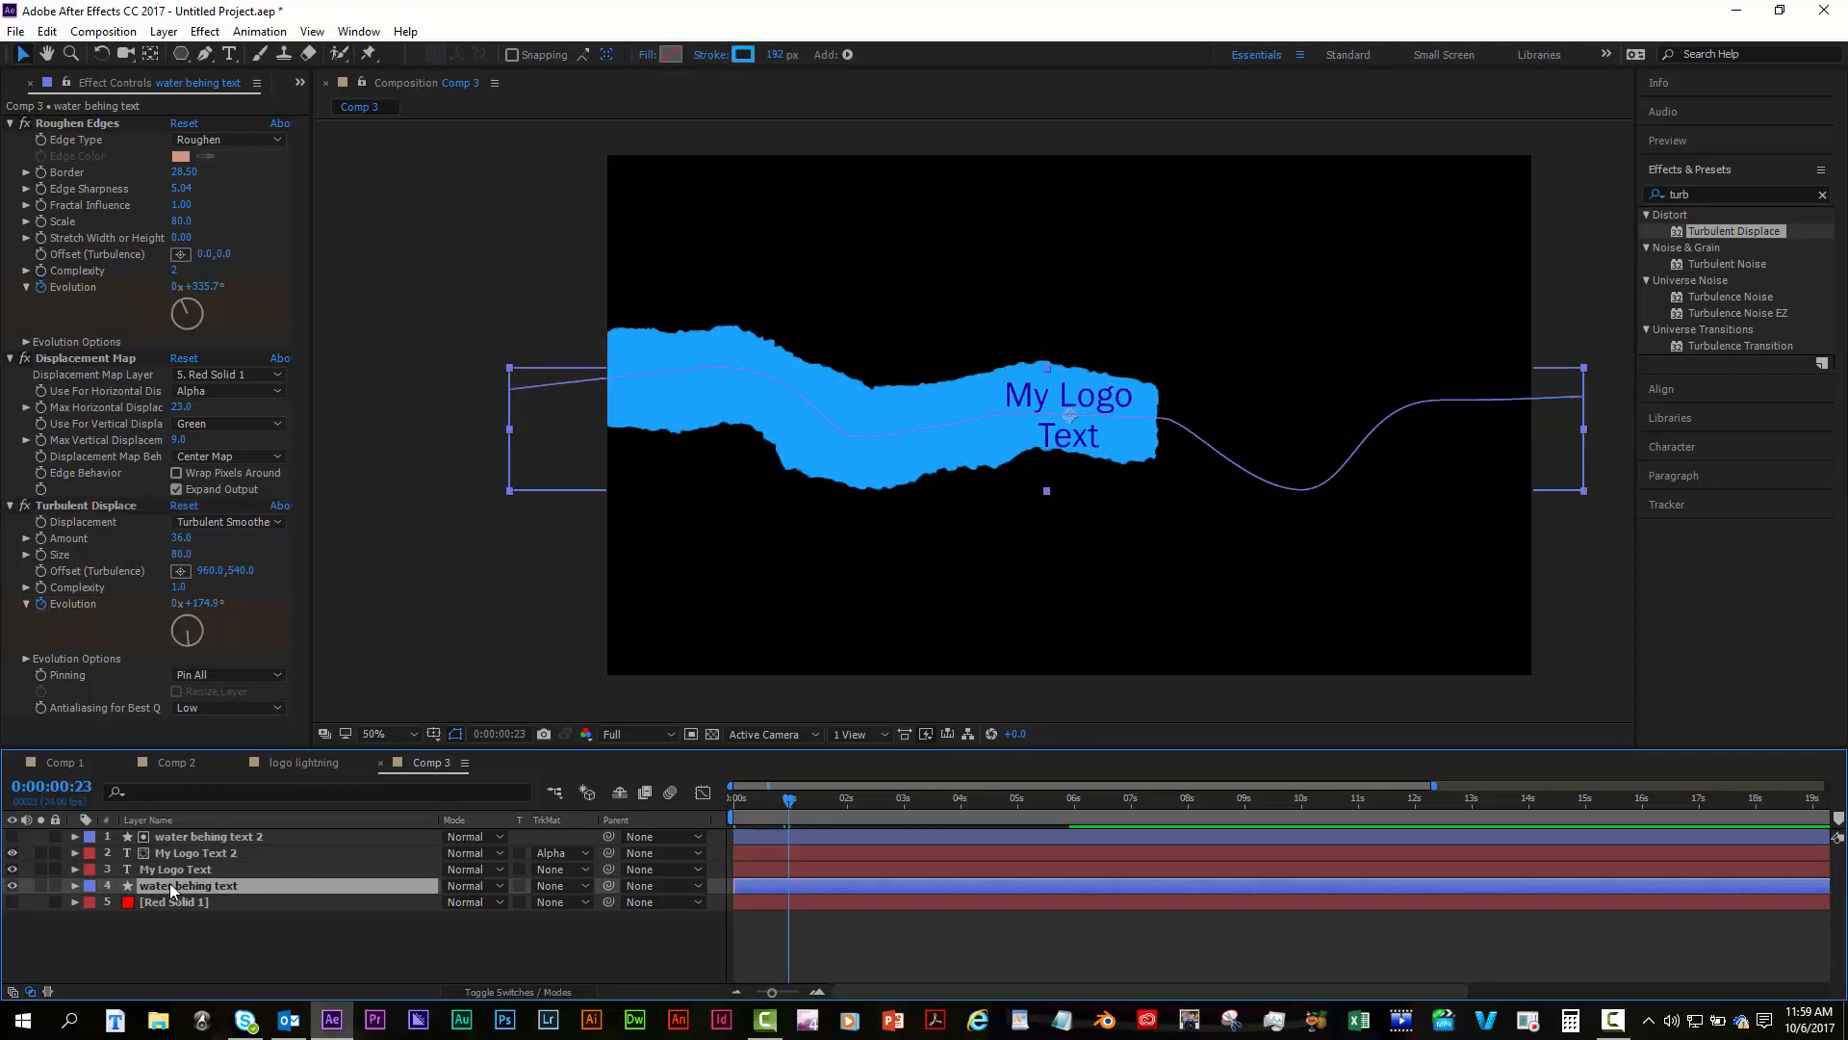
pyautogui.hotkey('ctrl', 'd')
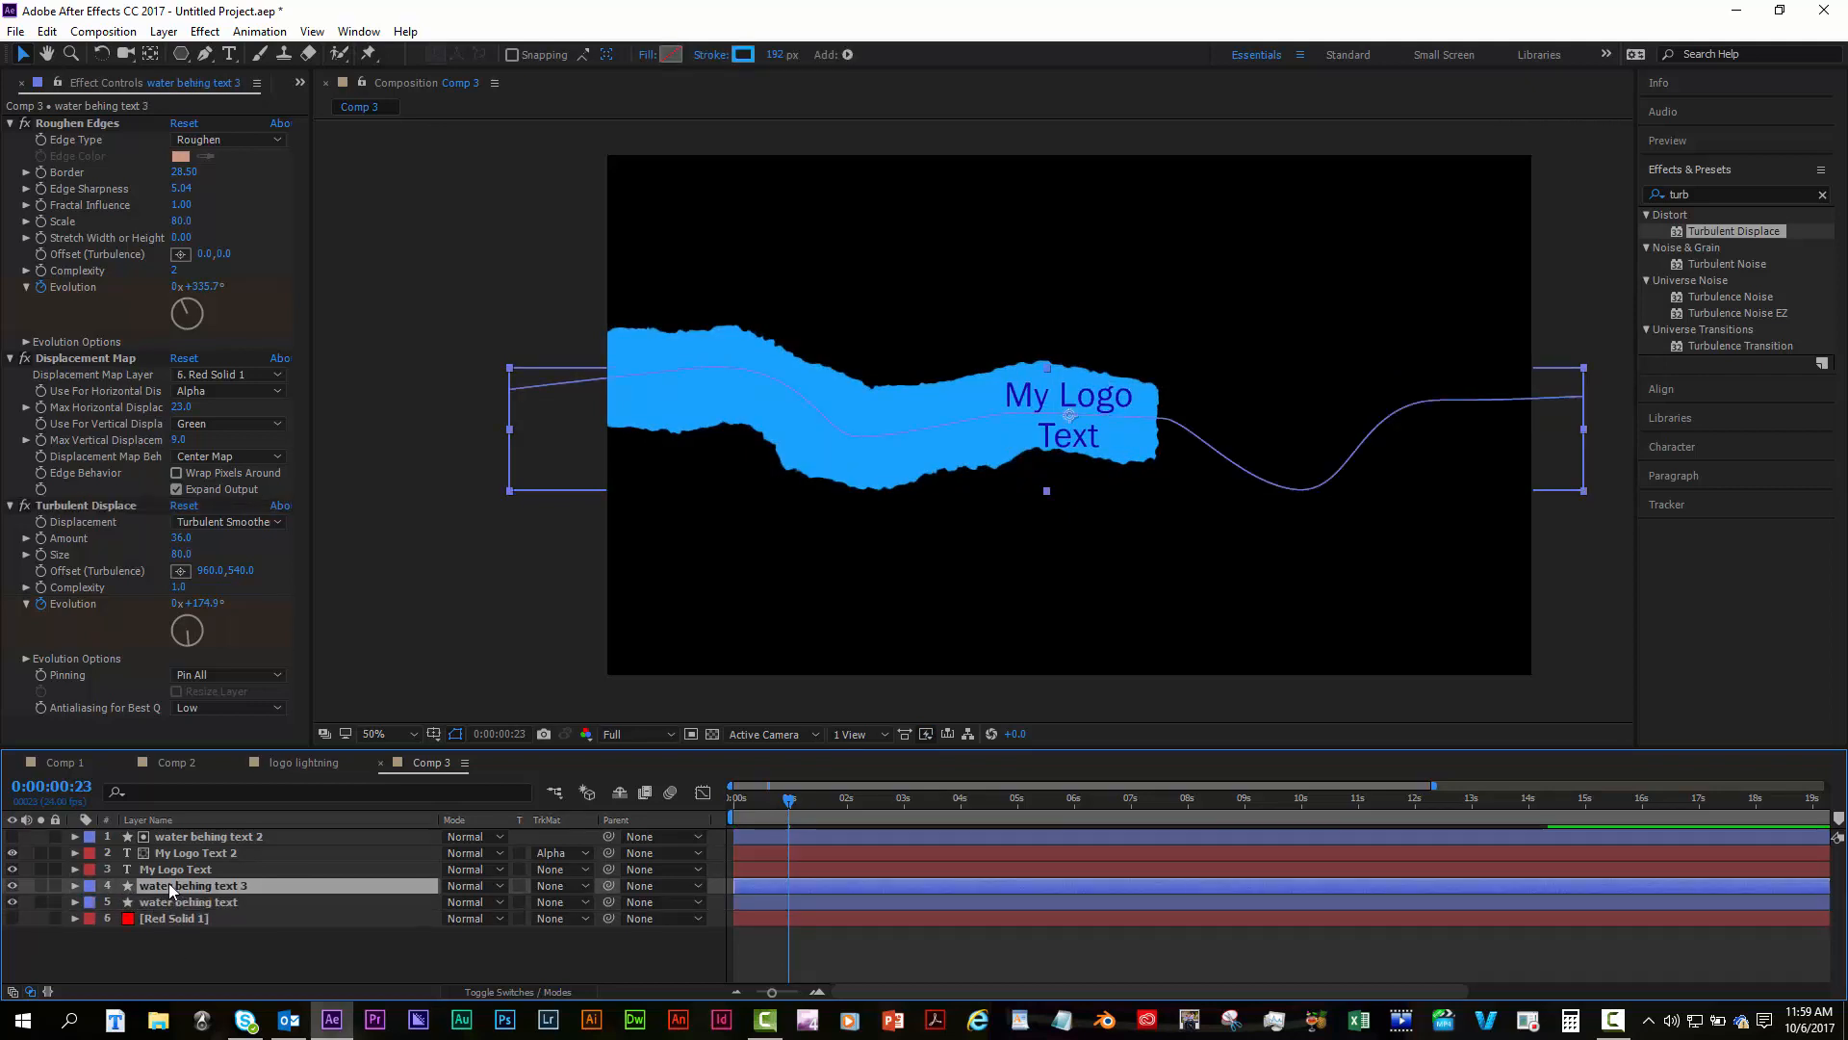
pyautogui.click(743, 54)
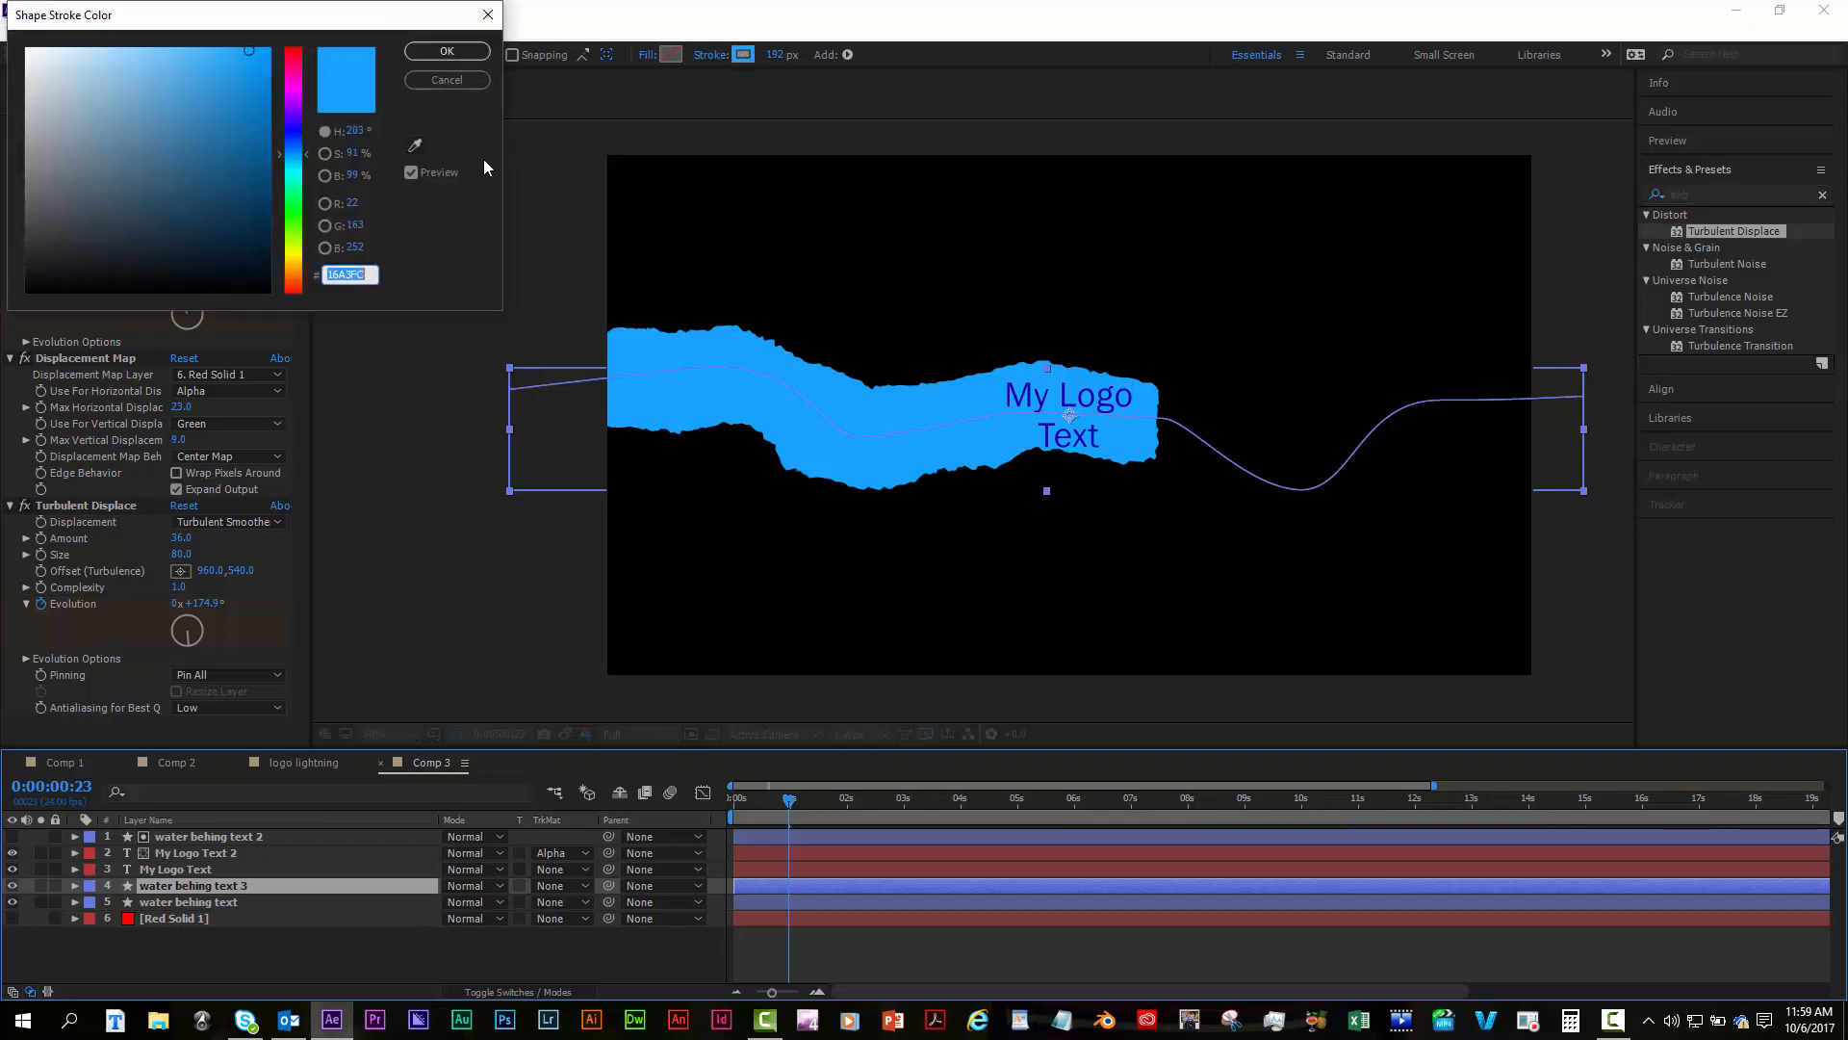
pyautogui.moveTo(197, 54); pyautogui.dragTo(174, 48)
pyautogui.click(441, 52)
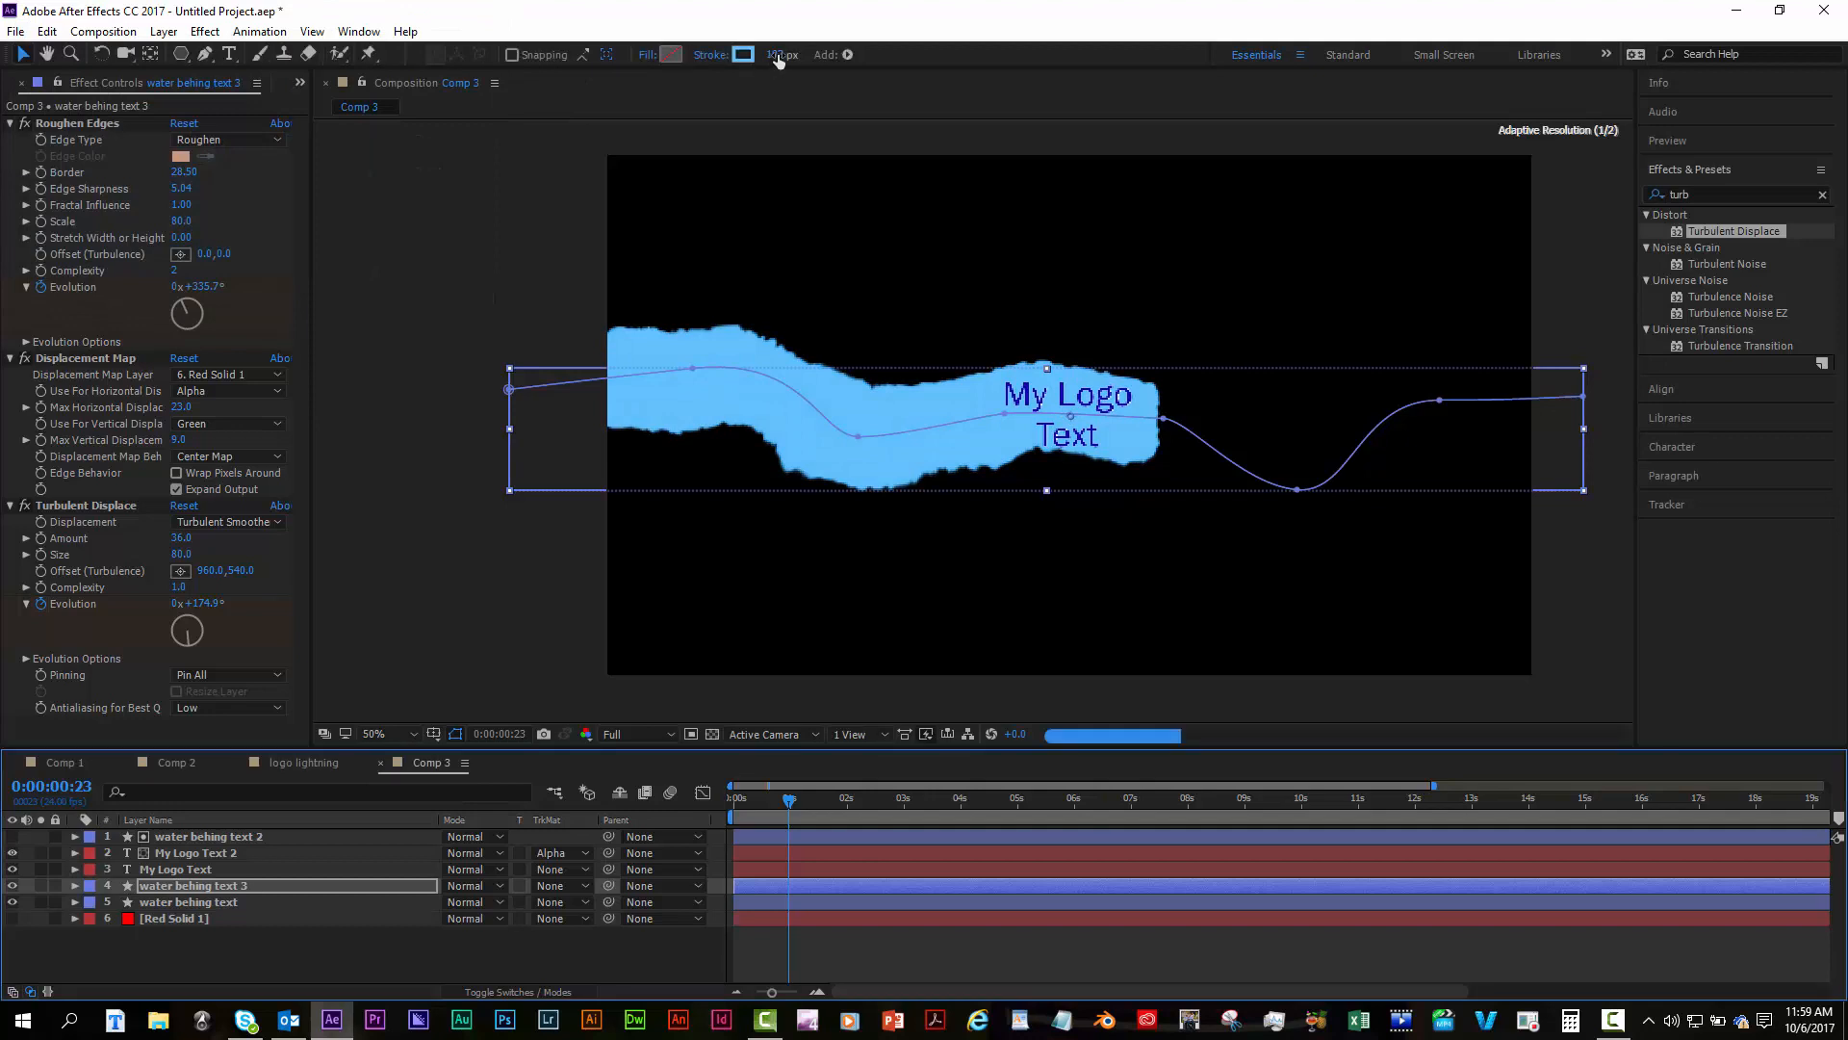
# Narrow the lighter copy's stroke to 145 px and scrub up to 0:00:01:20 to check the two-tone water.
pyautogui.moveTo(743, 56); pyautogui.dragTo(739, 60)
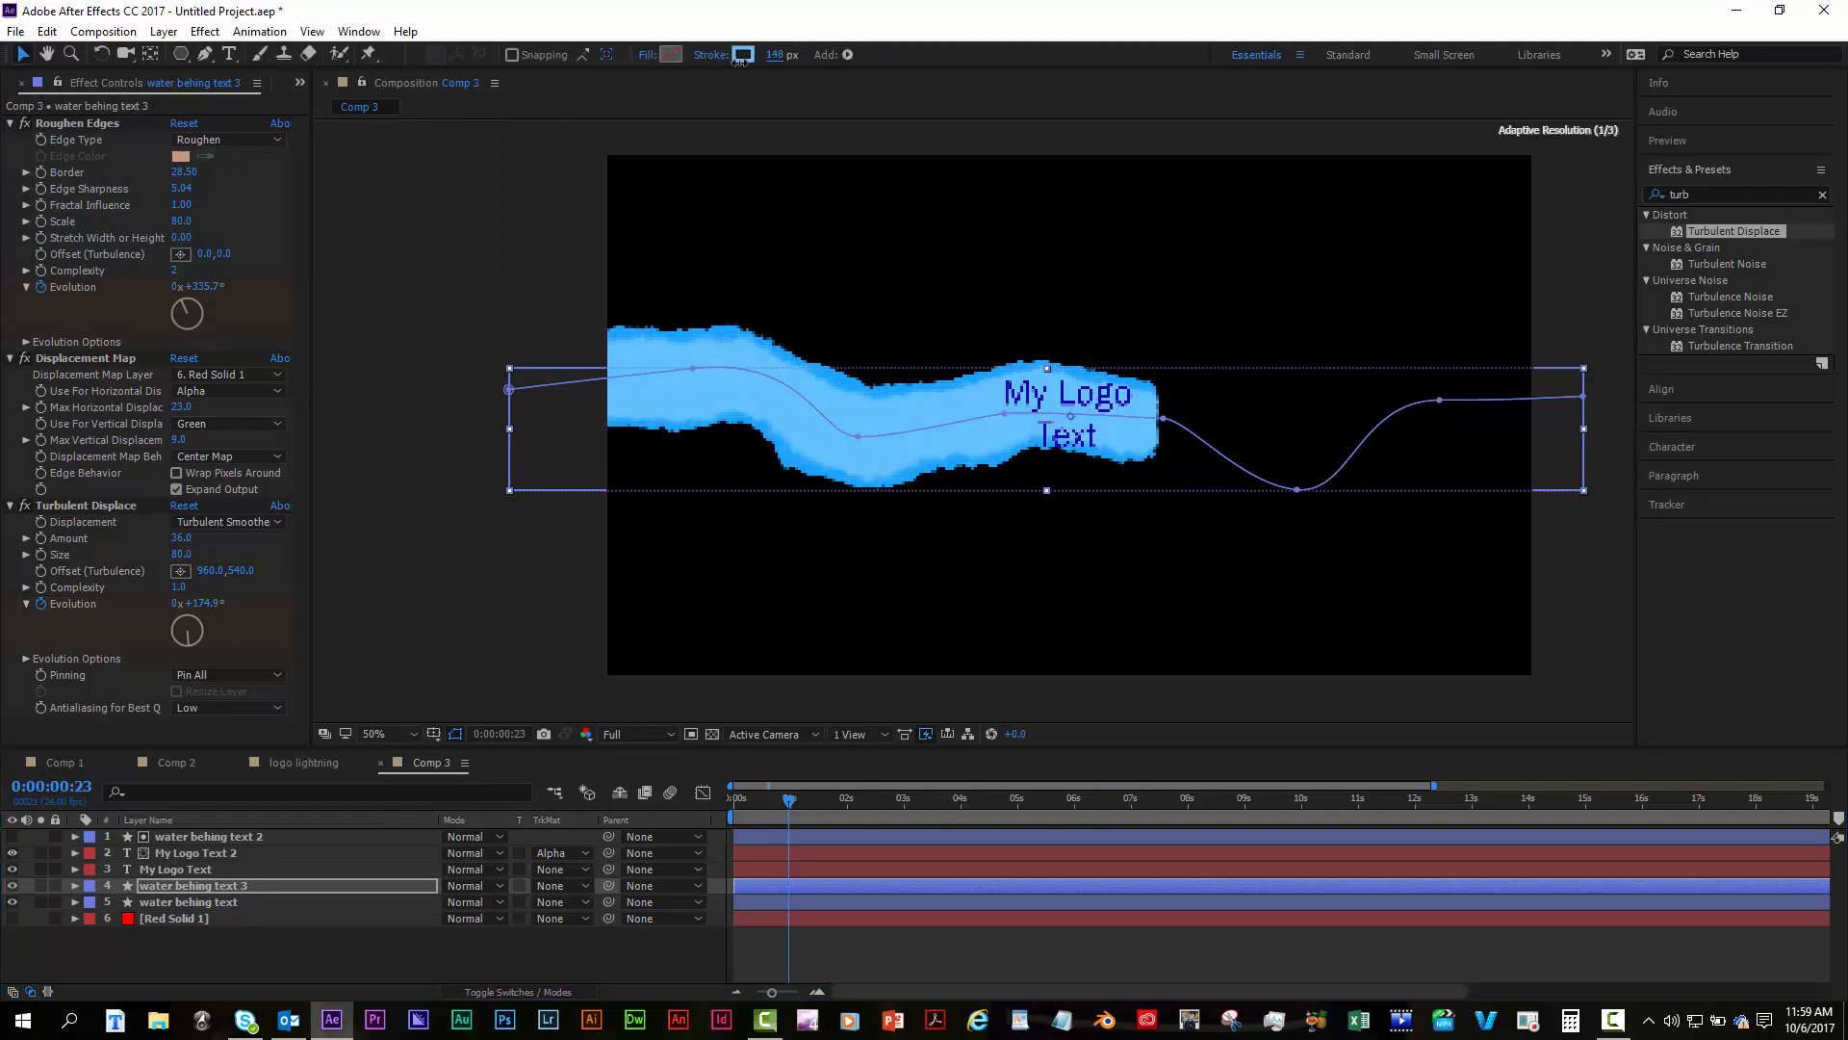
pyautogui.click(799, 945)
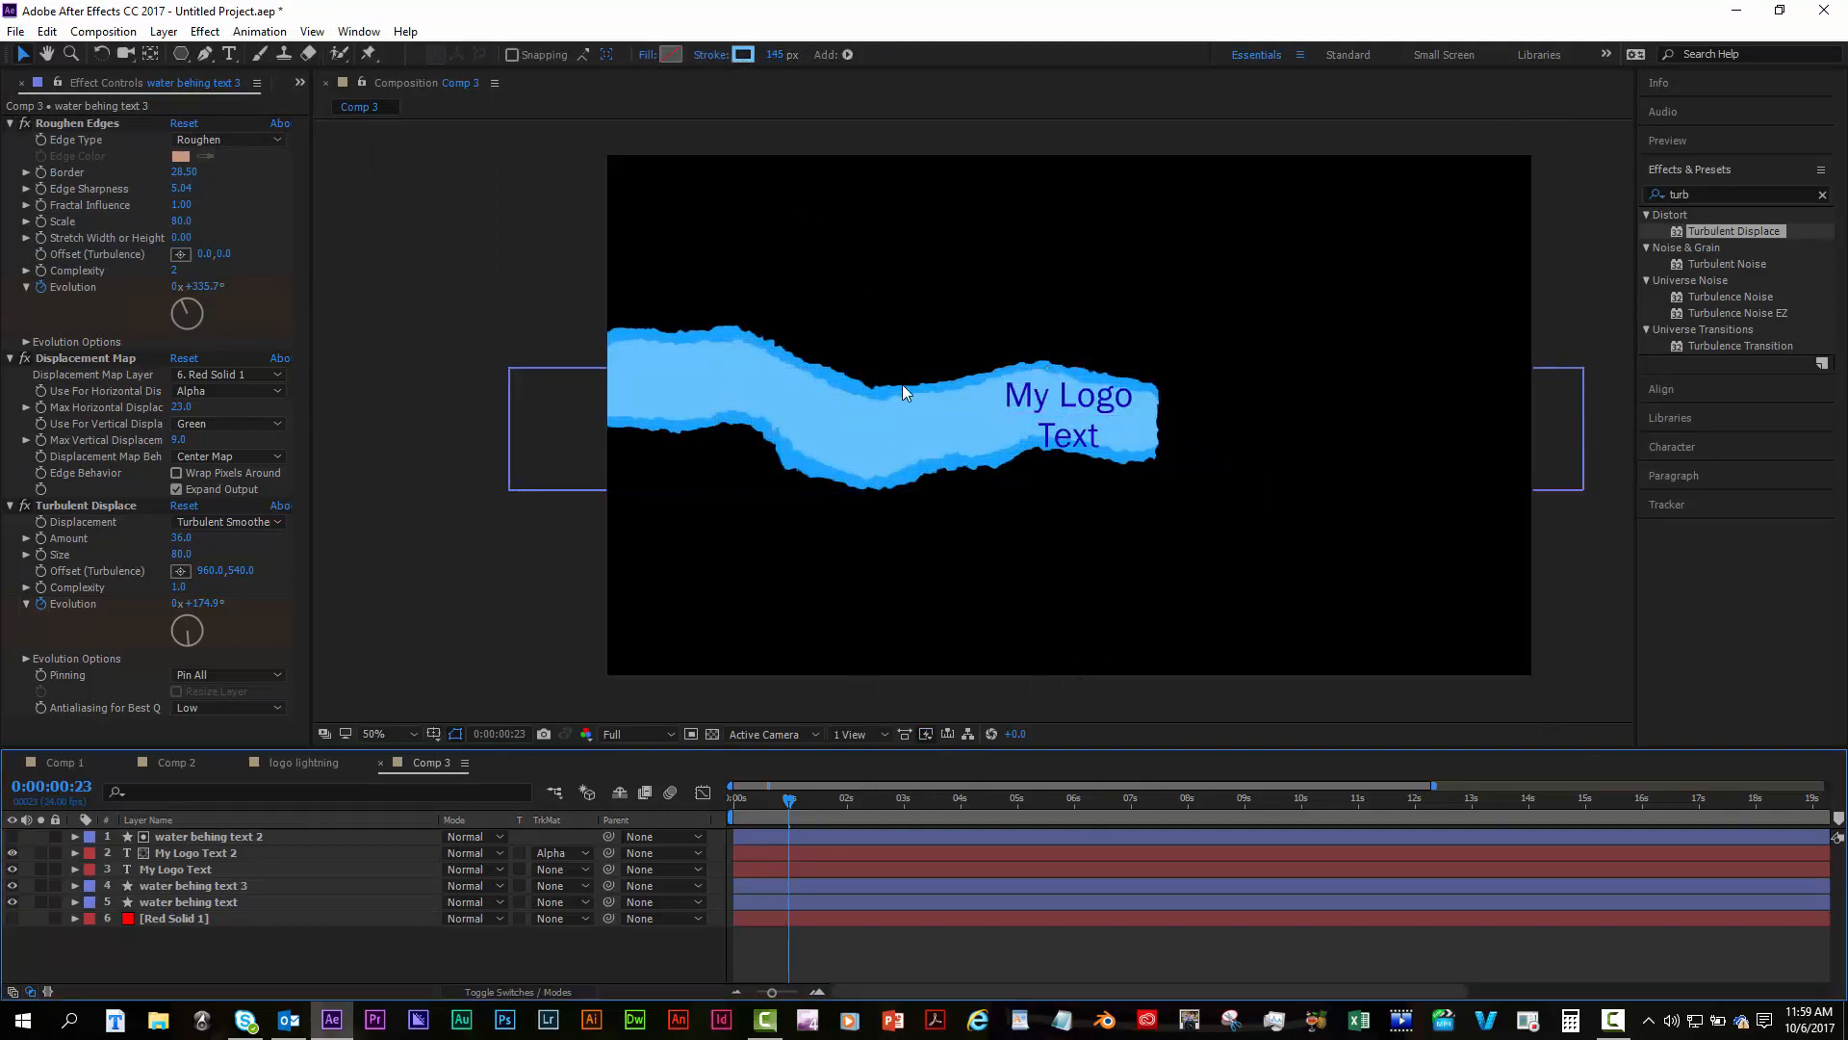
pyautogui.click(800, 801)
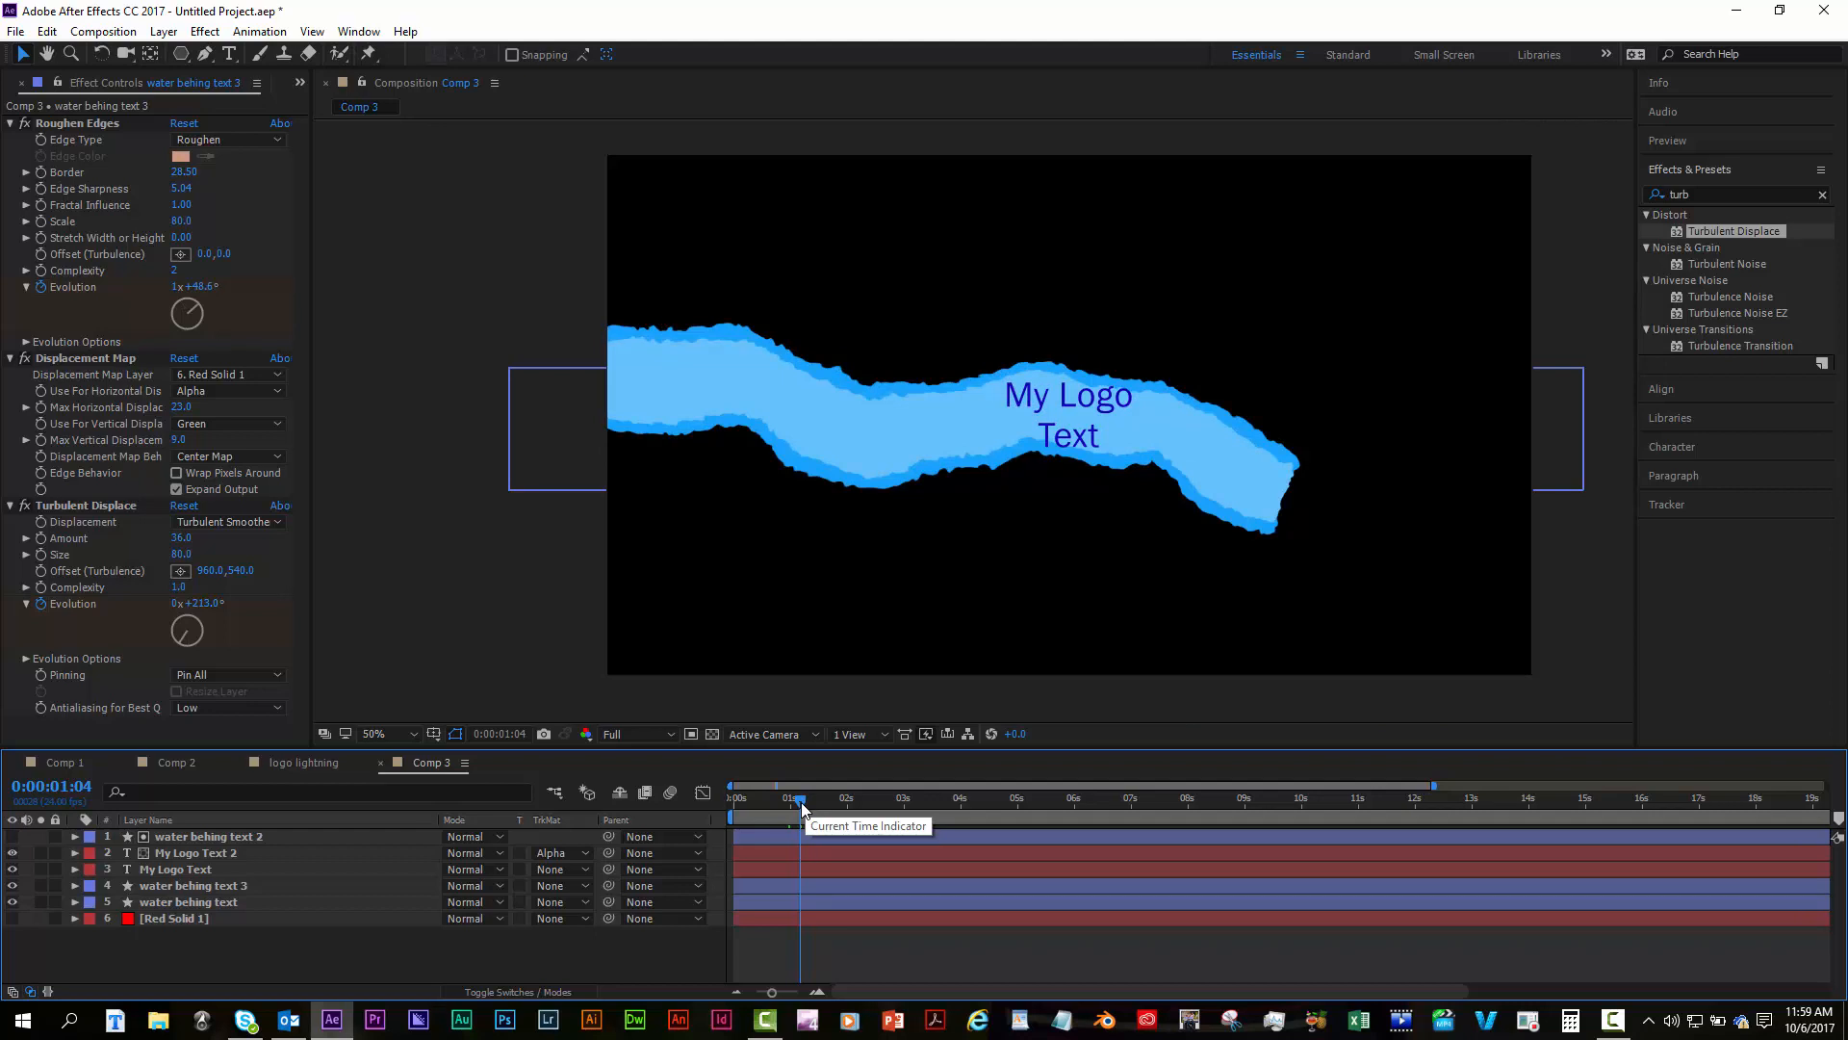
pyautogui.moveTo(802, 805); pyautogui.dragTo(839, 805)
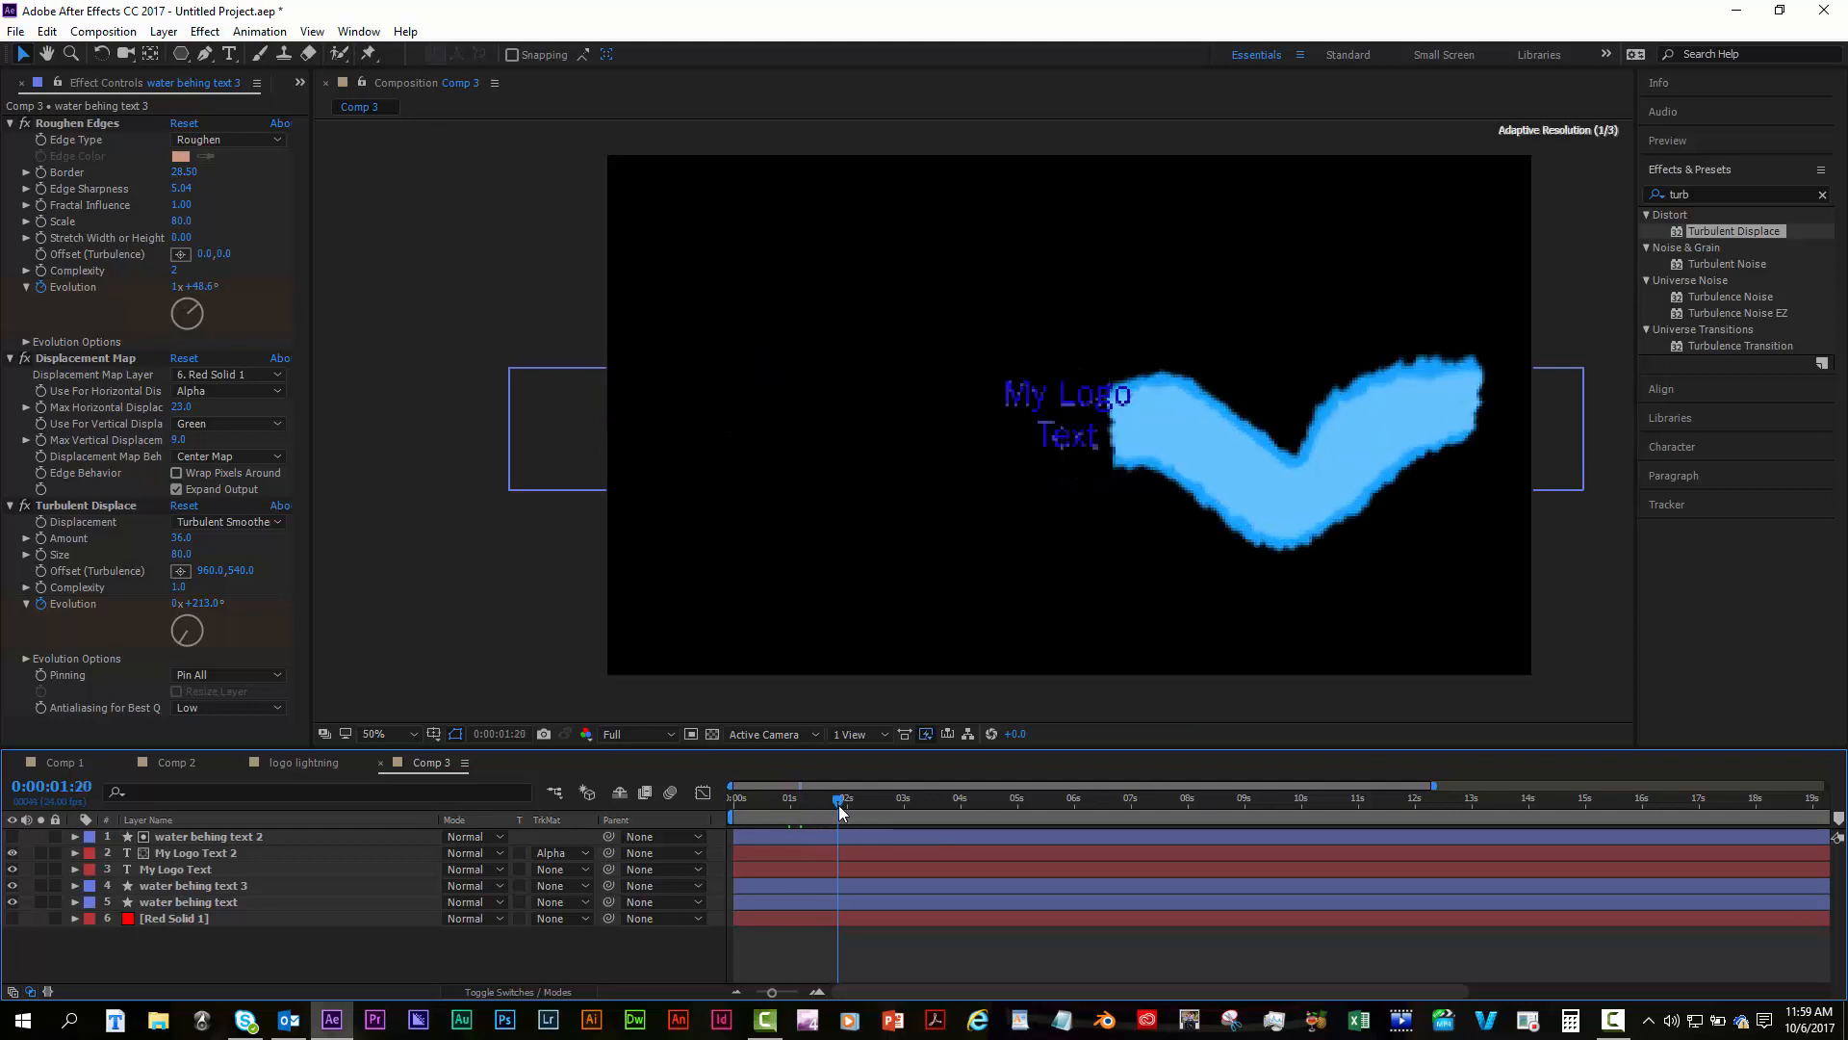